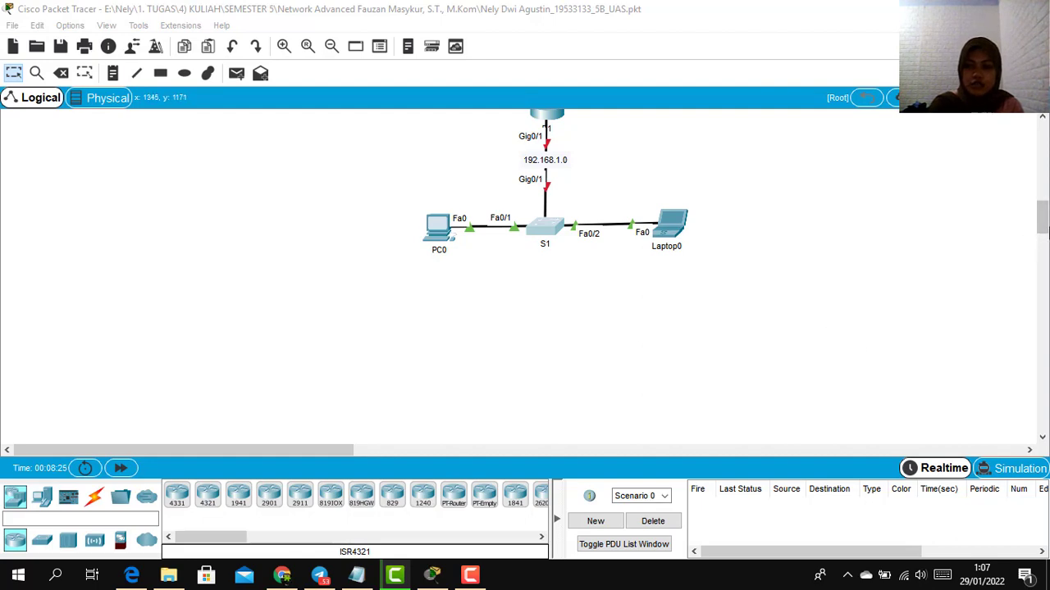
Step: Paste the switch 1 commands into S1's CLI: VLAN 10 named HASEGAWA, access ports fa0/1 and fa0/2, trunk port gig0/1
mouse_move(1043, 211)
left_mouse_down()
mouse_move(1042, 125)
mouse_move(1042, 222)
mouse_move(1044, 203)
left_mouse_up()
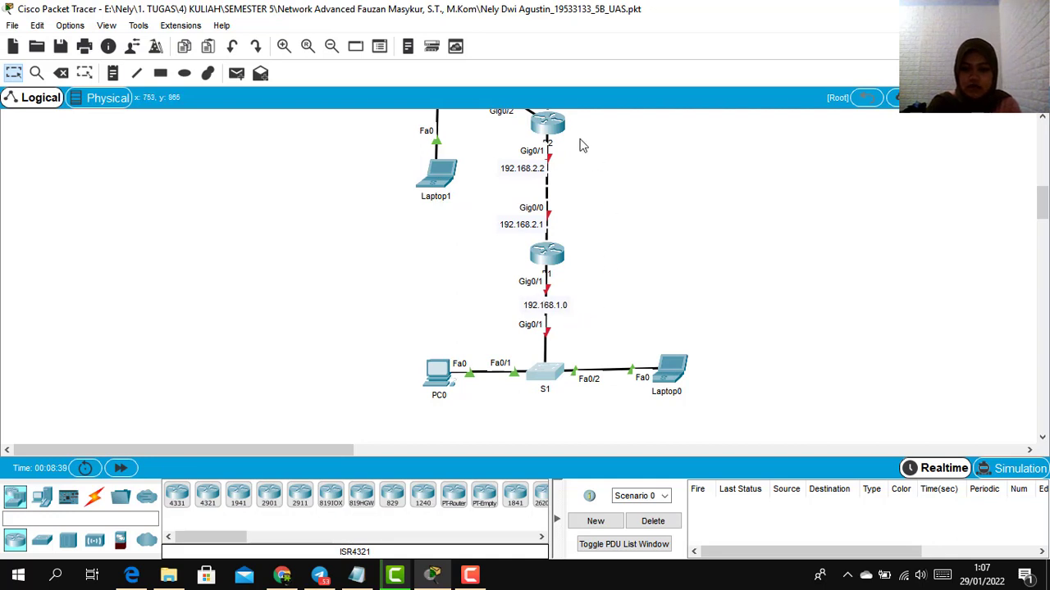
left_click(357, 574)
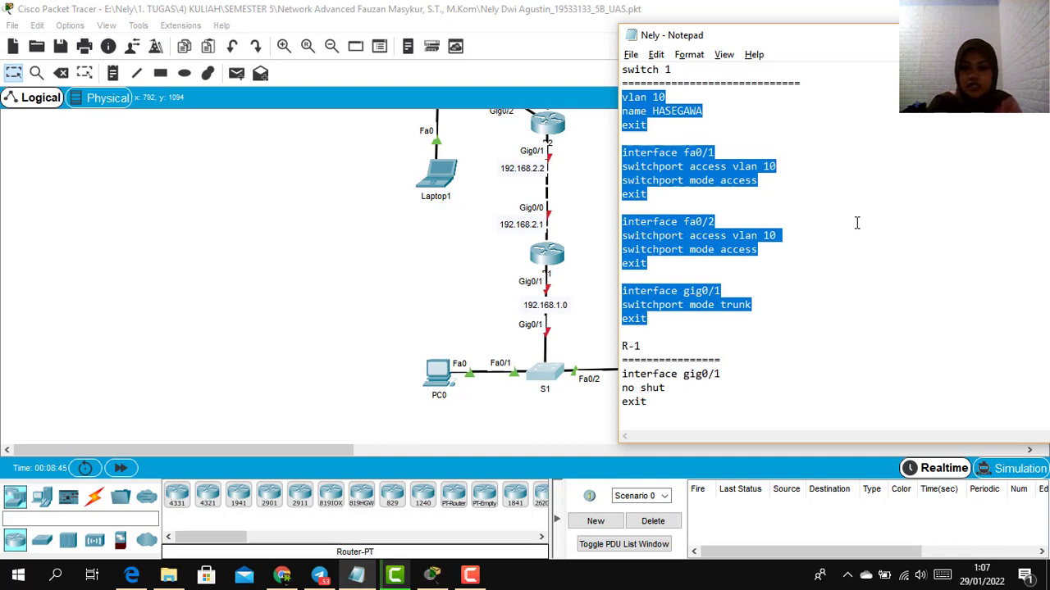
left_click(808, 153)
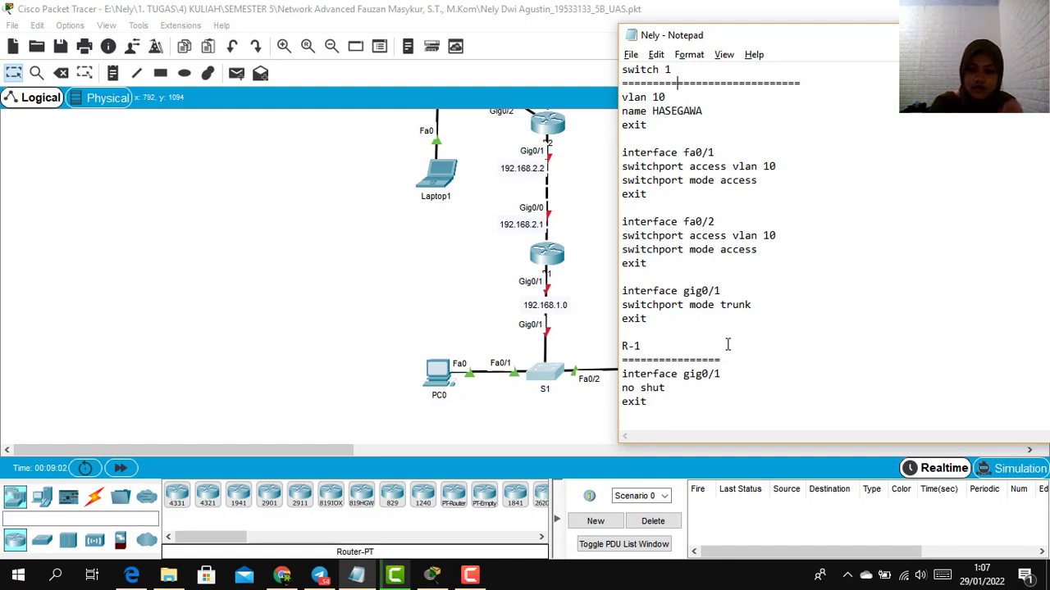
left_click(551, 379)
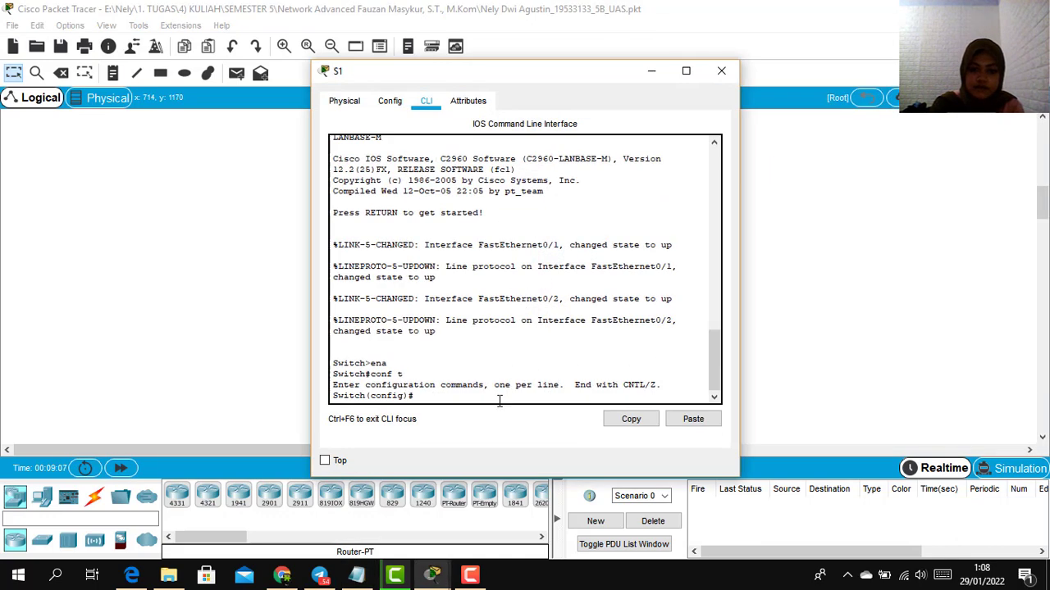
left_click(693, 419)
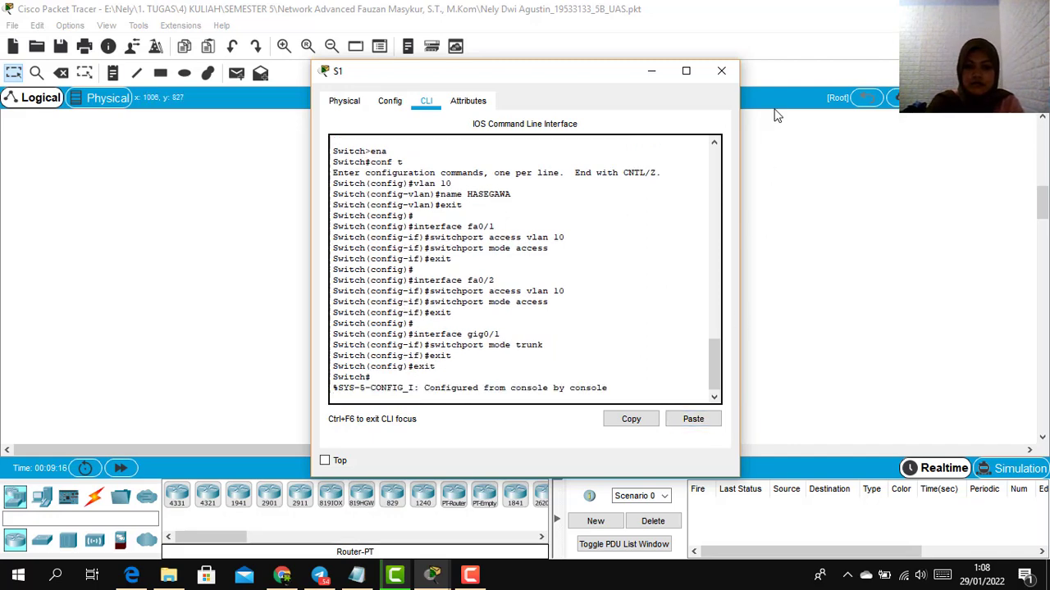
left_click(720, 71)
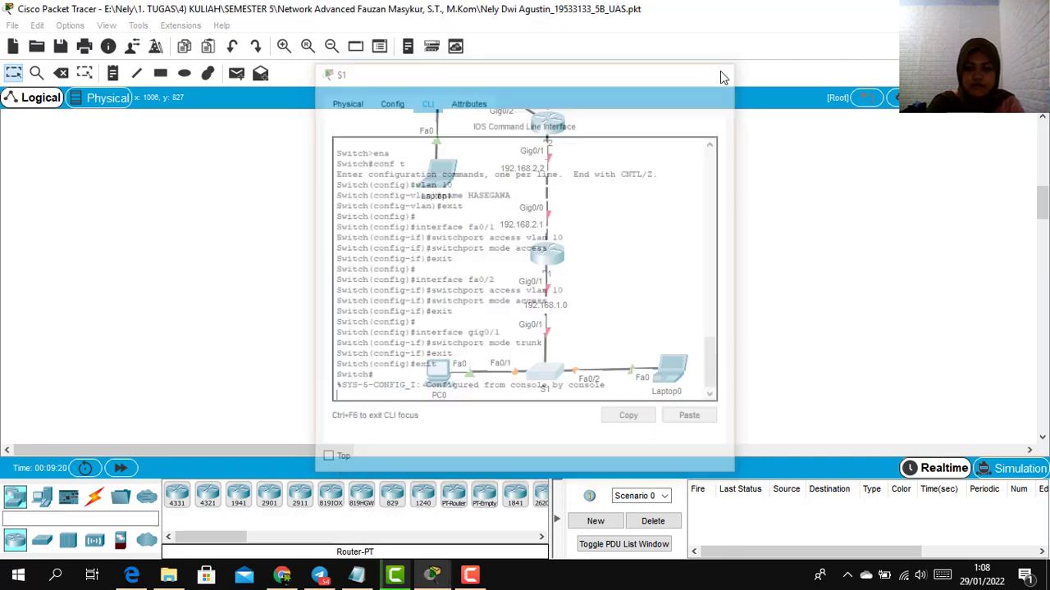
Step: Open the CLI of router R1 and enter global configuration mode with ena and conf t
left_click(550, 267)
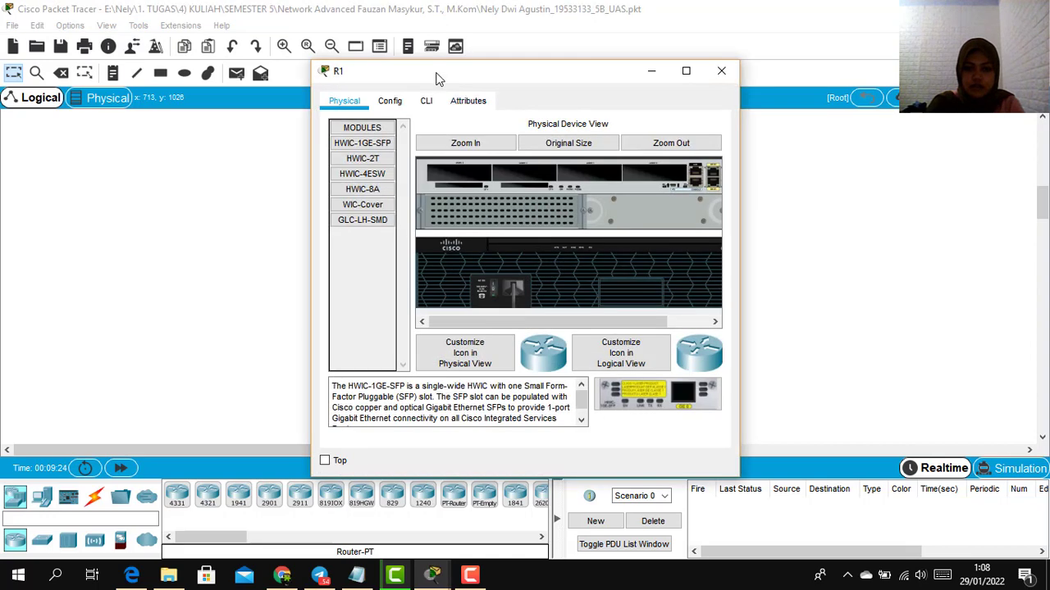
left_click(426, 100)
key("Return")
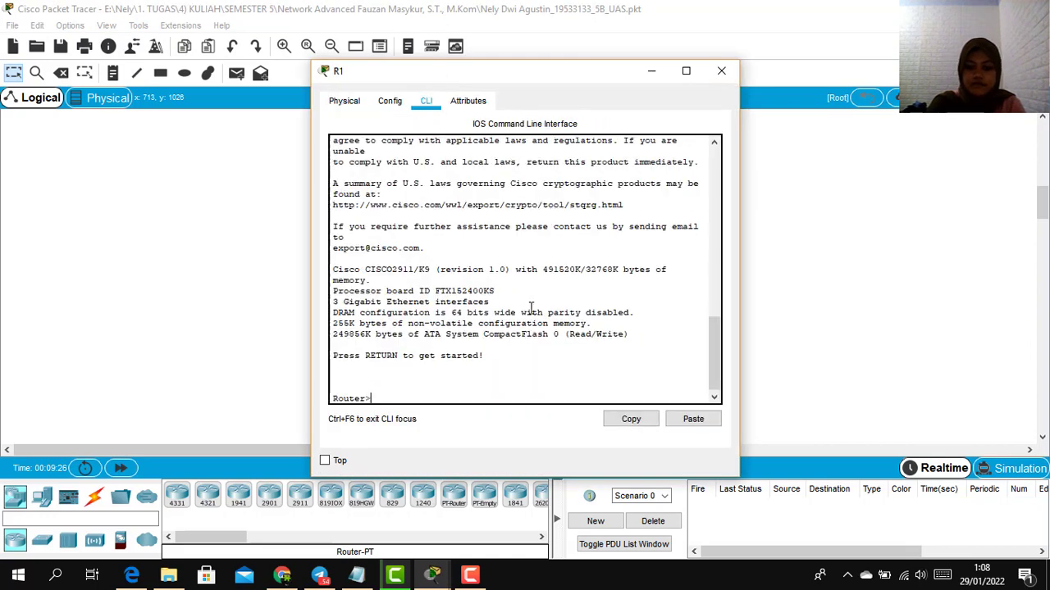
type("ena")
key("Return")
type("conf")
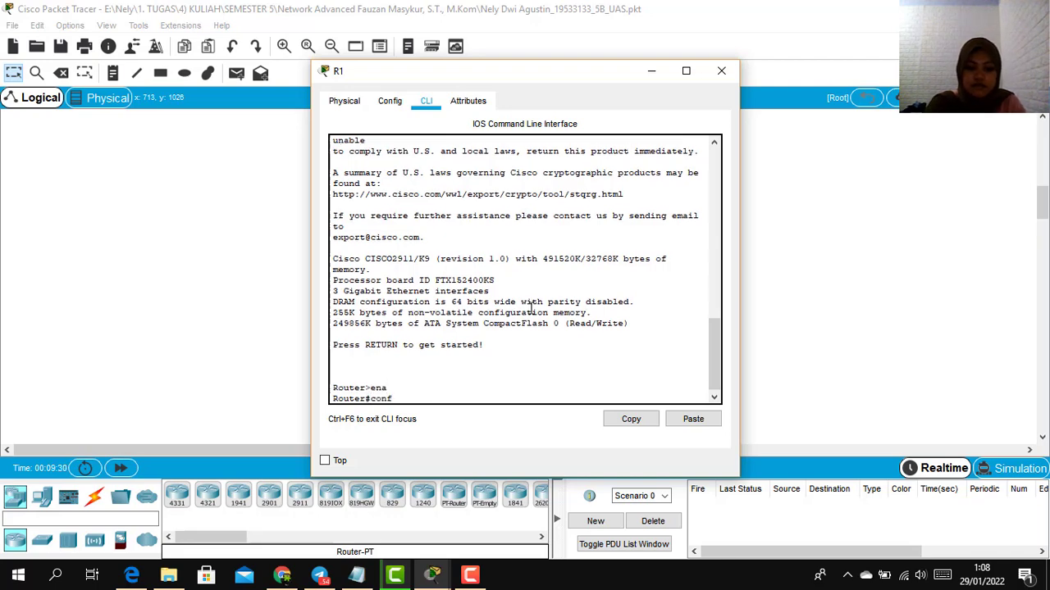
type(" t")
key("Return")
Step: Switch to the Notepad notes and review R1's gig0/1, gig0/1.10 subinterface and DHCP pool commands
key("alt+Tab")
key("alt+Tab")
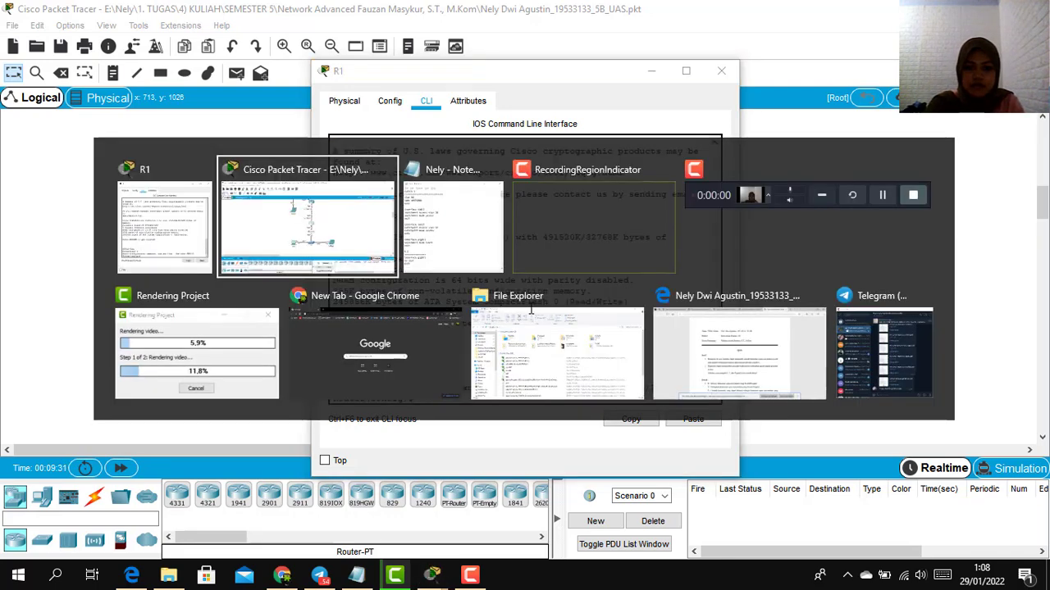
left_click(762, 361)
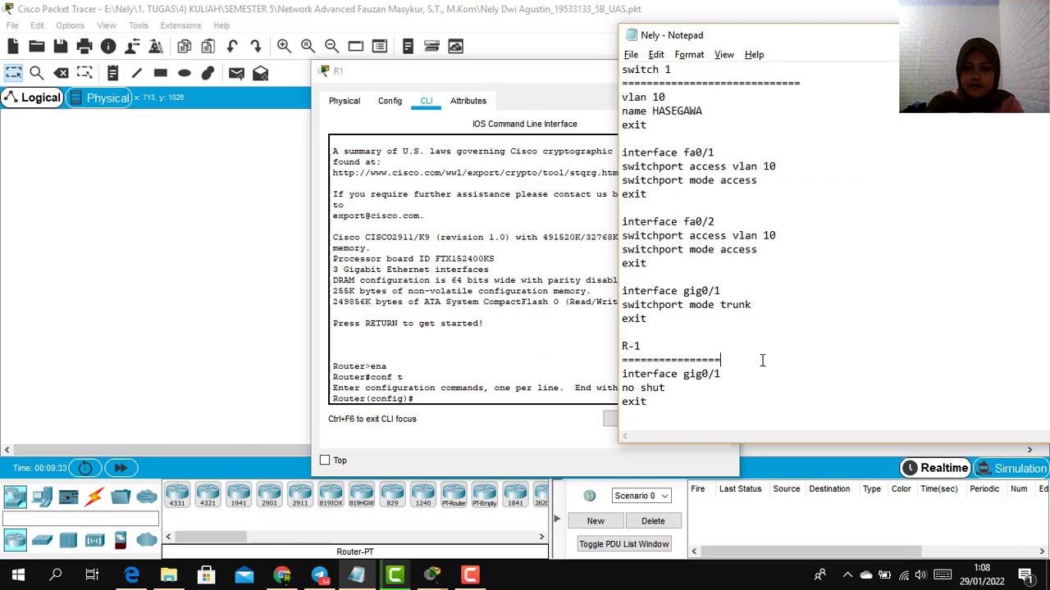
scroll(762, 361, "down", 6)
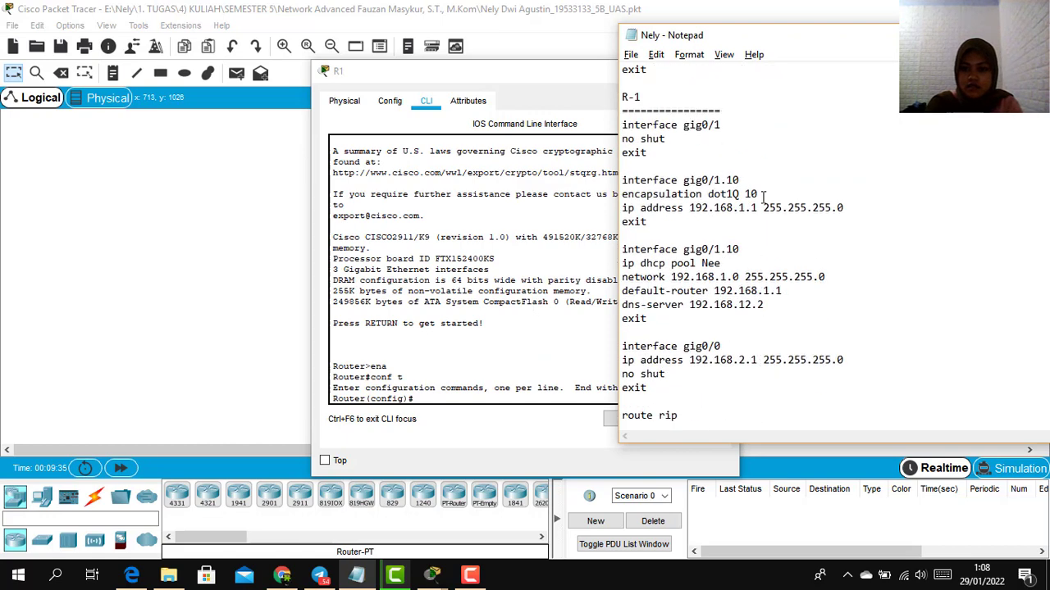
left_click_drag(733, 134, 653, 125)
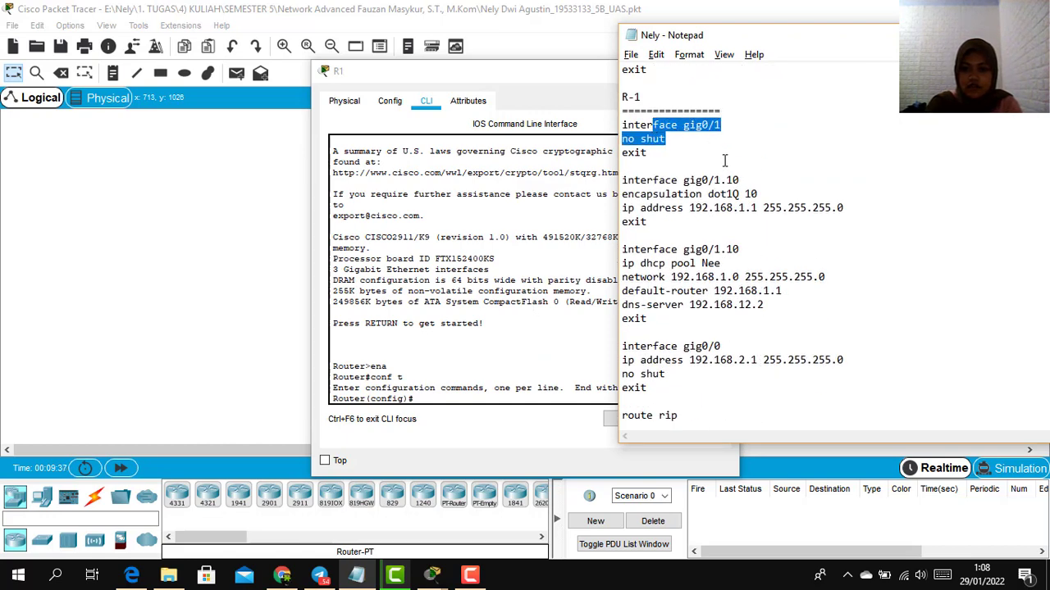
left_click(653, 178)
left_click_drag(654, 179, 785, 292)
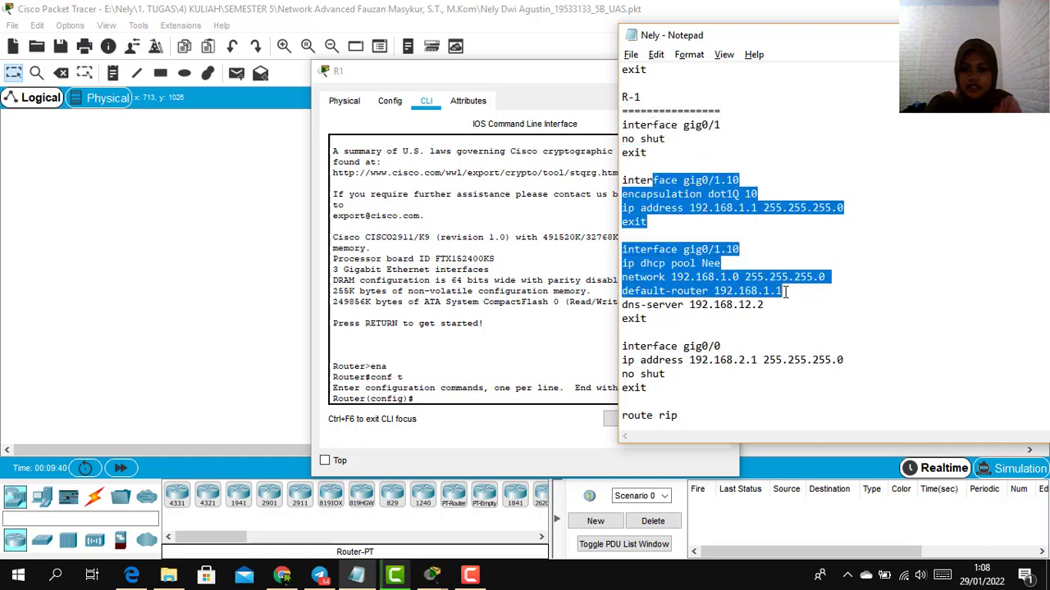
left_click(867, 331)
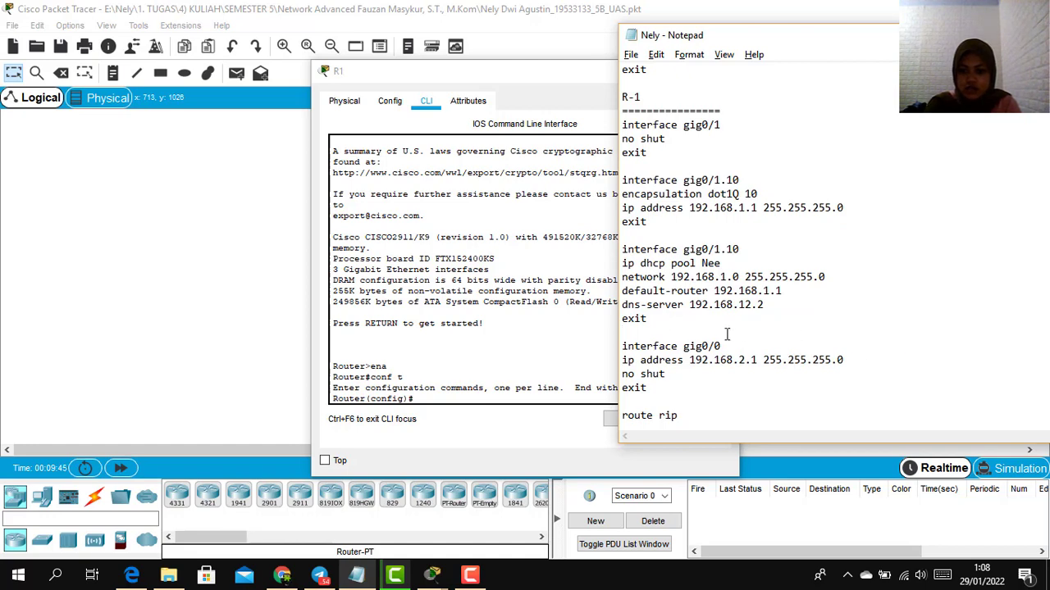
Step: Examine the gig0/0 interface block in the R1 notes, including its IP address and no shut commands
key("Down")
key("Down")
key("Down")
key("Down")
key("Down")
key("Down")
key("Down")
key("Down")
key("Down")
key("Down")
key("Down")
key("Down")
key("Down")
key("Down")
key("Down")
key("Down")
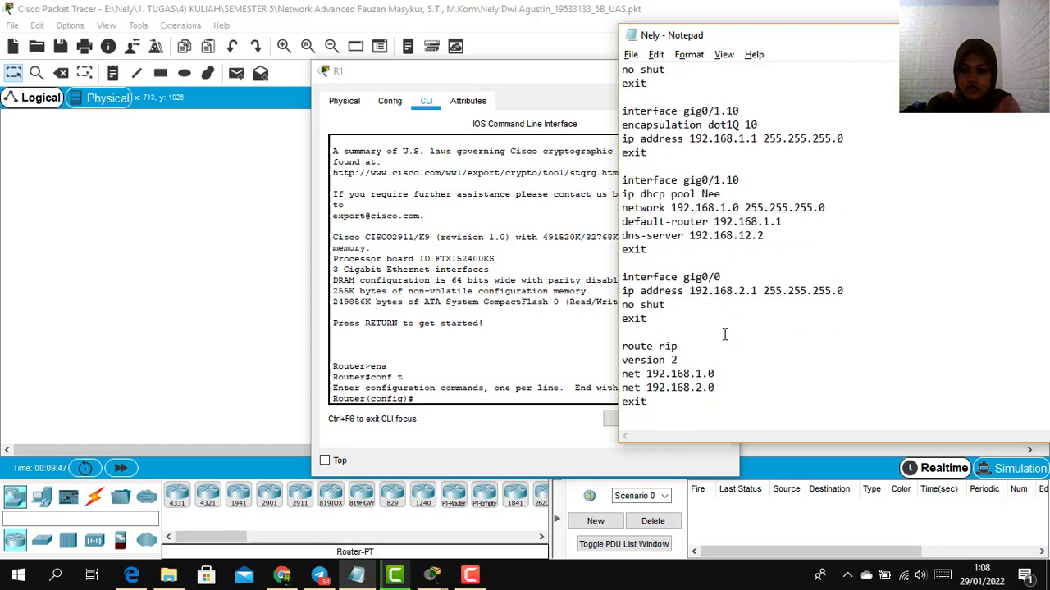
key("Down")
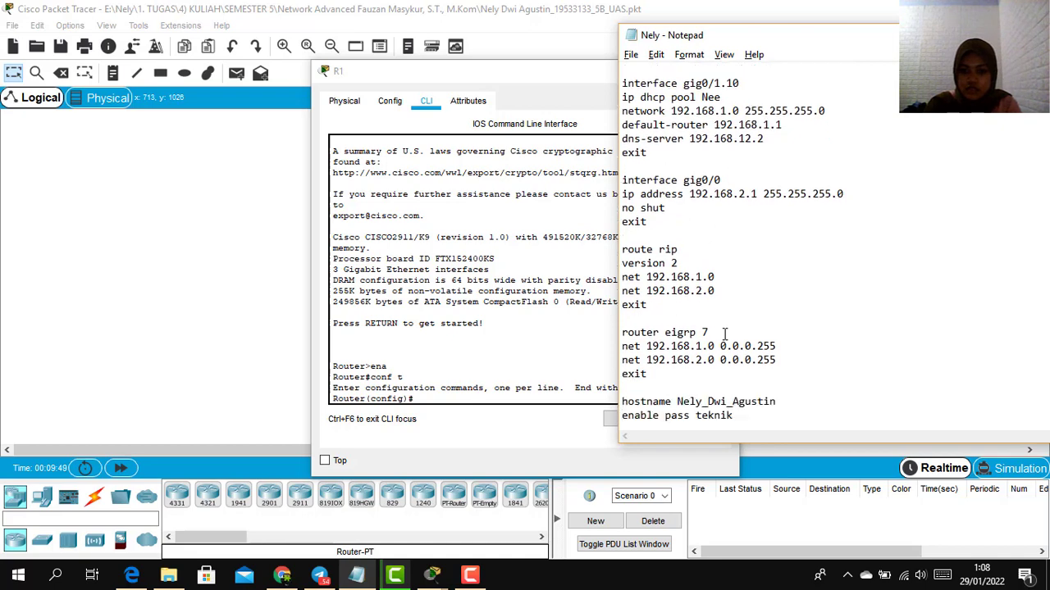
key("Down")
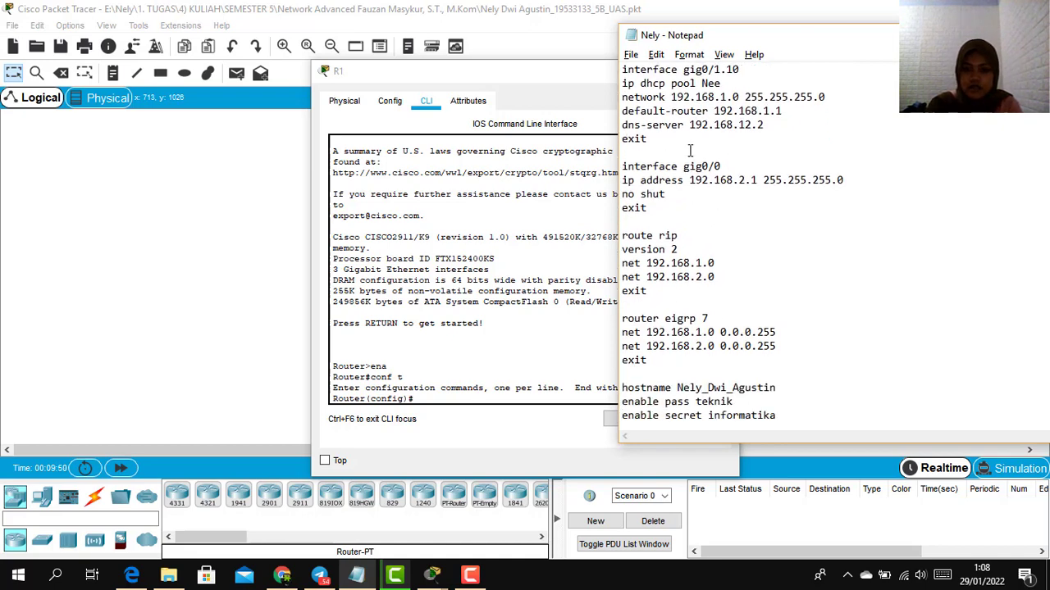
left_click_drag(665, 167, 812, 195)
left_click(752, 169)
left_click(800, 233)
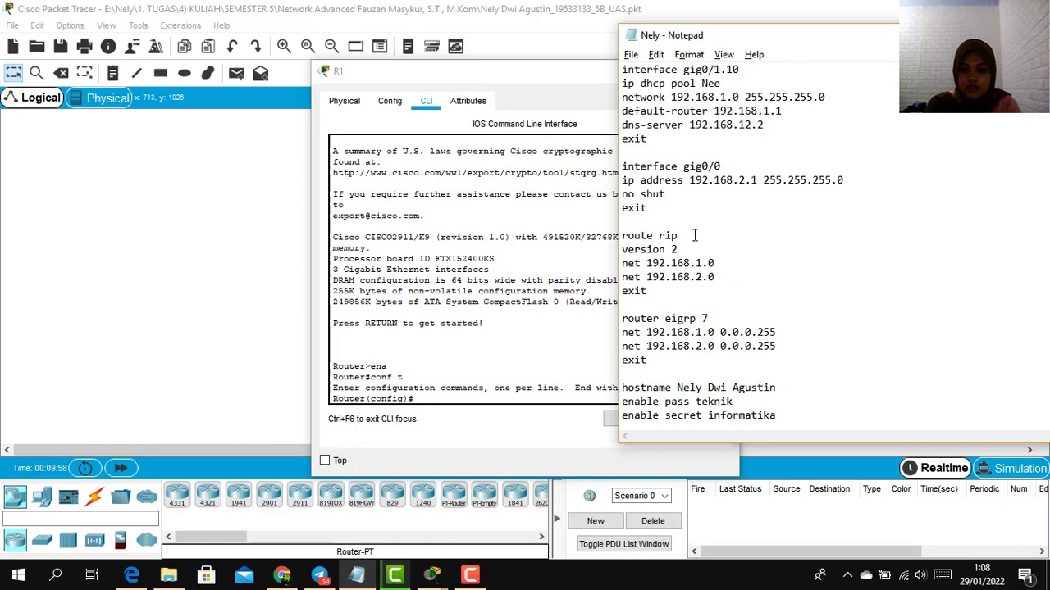
Step: Review the RIP version 2 and EIGRP 7 network statements in the R1 notes
left_click_drag(634, 236, 705, 246)
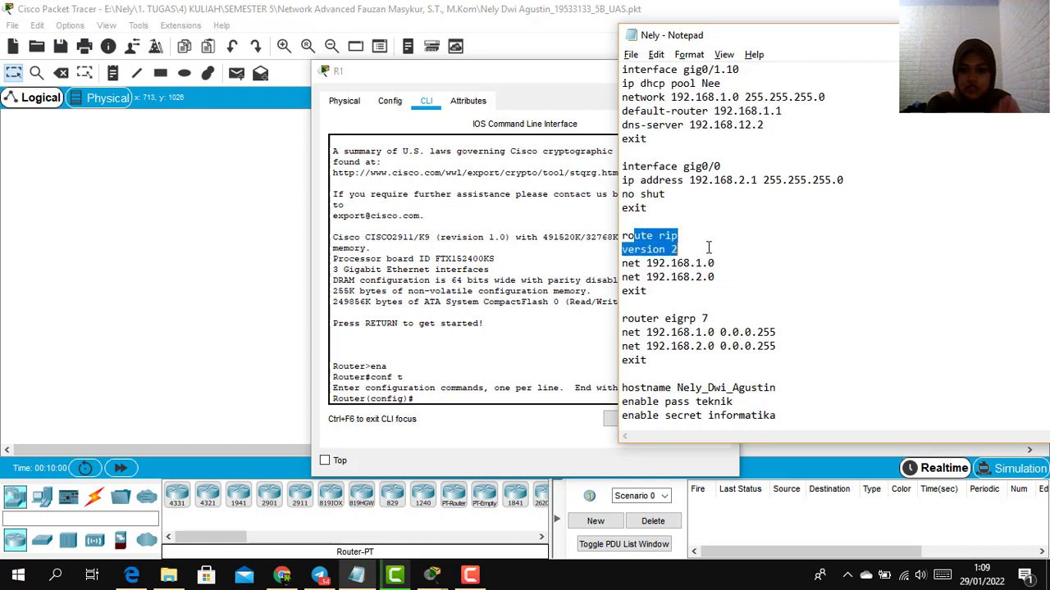
left_click(706, 246)
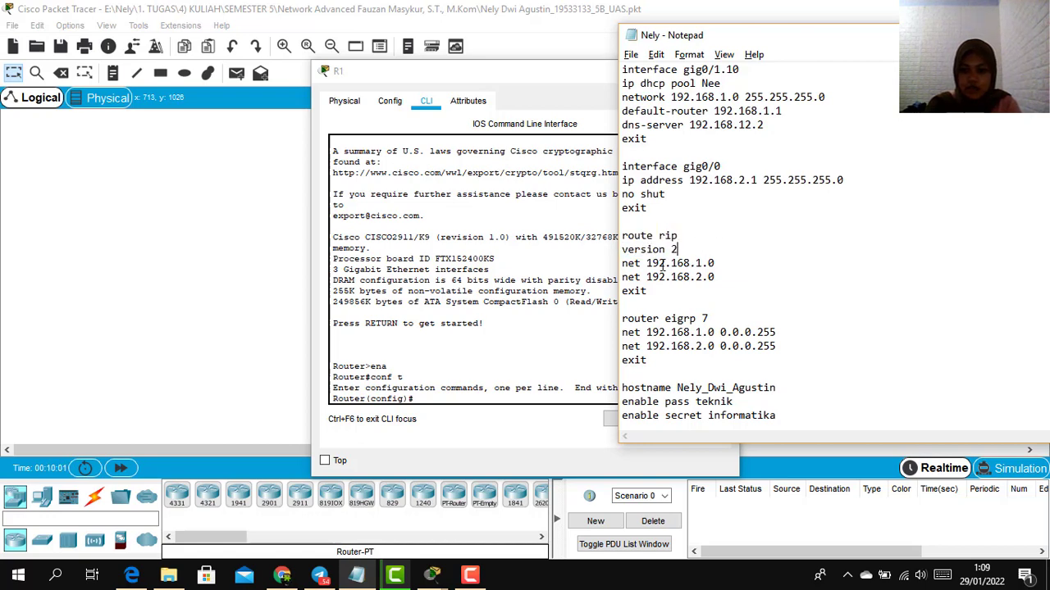
left_click_drag(683, 262, 723, 282)
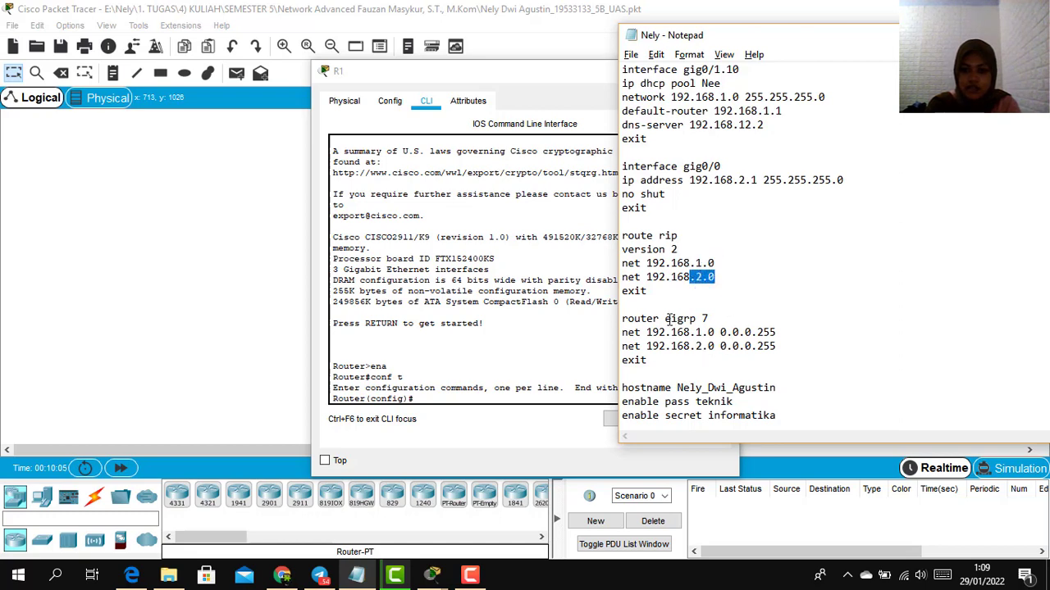
left_click_drag(666, 318, 720, 318)
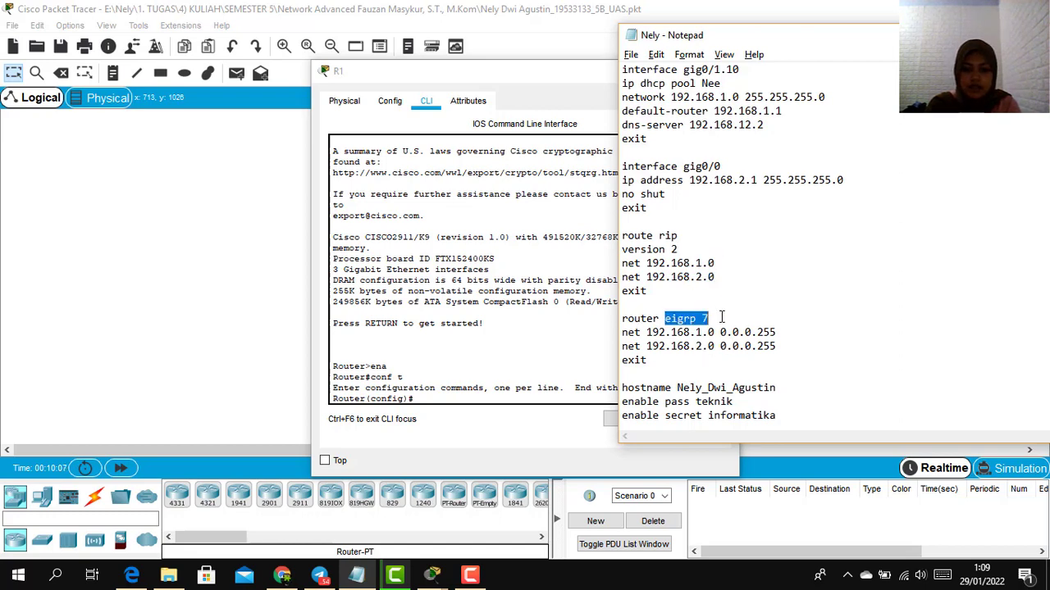
left_click(720, 318)
left_click_drag(629, 334, 771, 335)
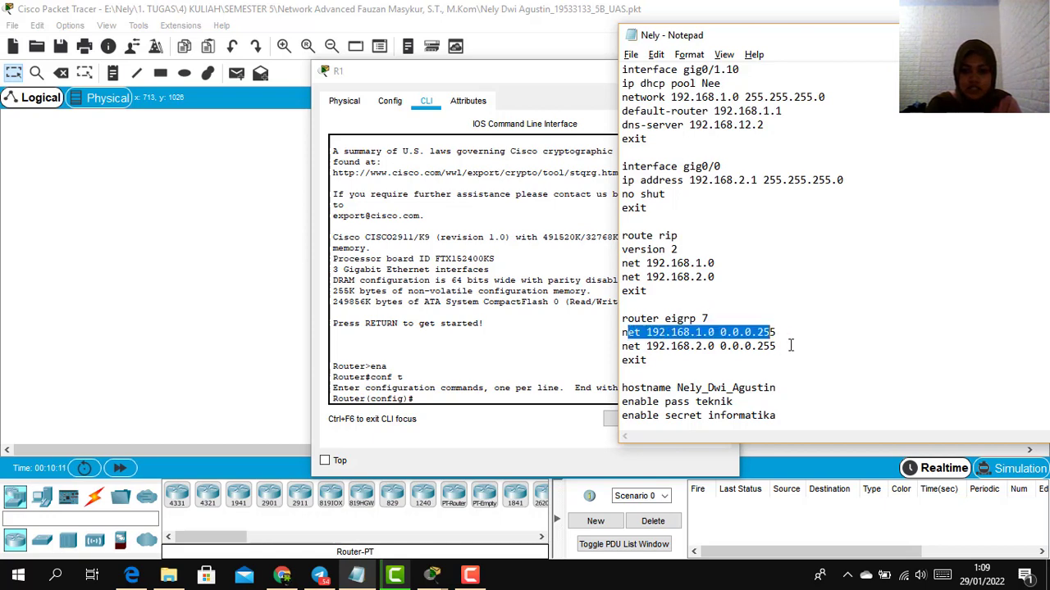
left_click(678, 401)
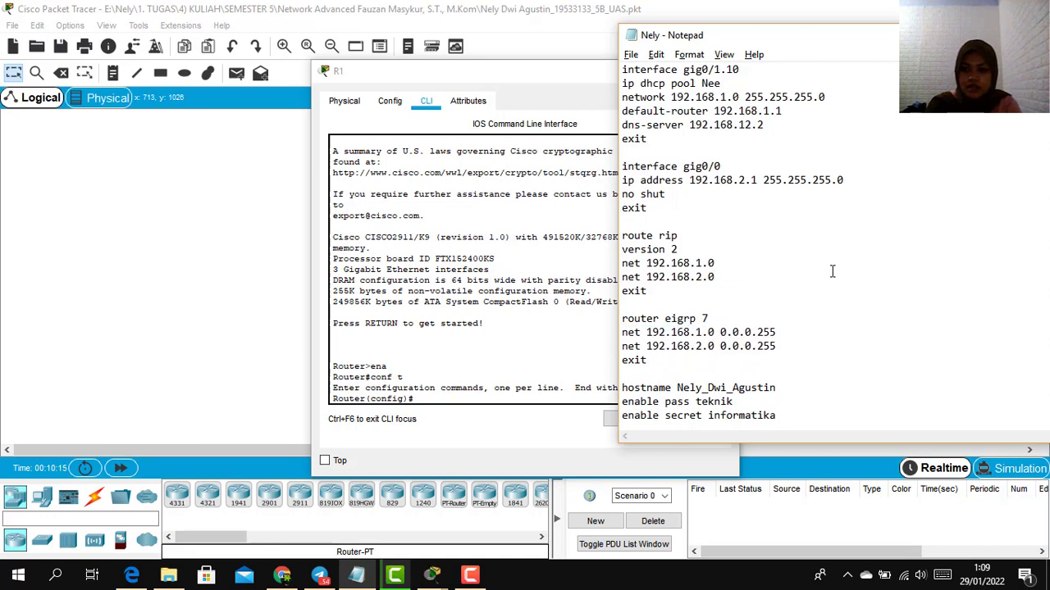
Step: Review the hostname, enable password, enable secret and banner commands in the R1 notes
scroll(832, 271, "down", 2)
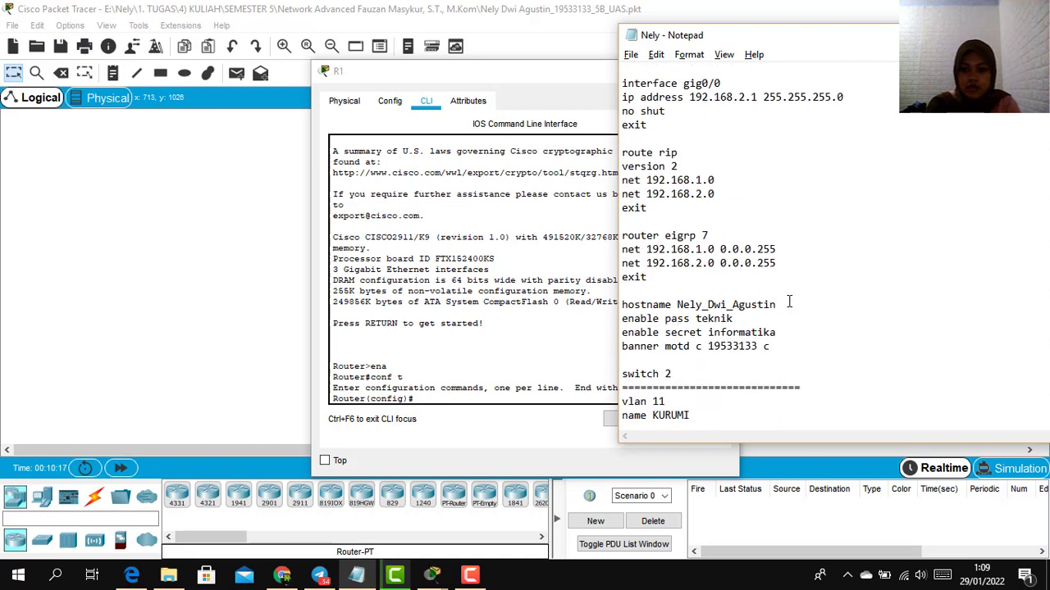
mouse_move(621, 318)
left_mouse_down()
mouse_move(666, 318)
mouse_move(634, 318)
left_mouse_up()
left_click_drag(732, 318, 715, 318)
left_click_drag(792, 332, 746, 333)
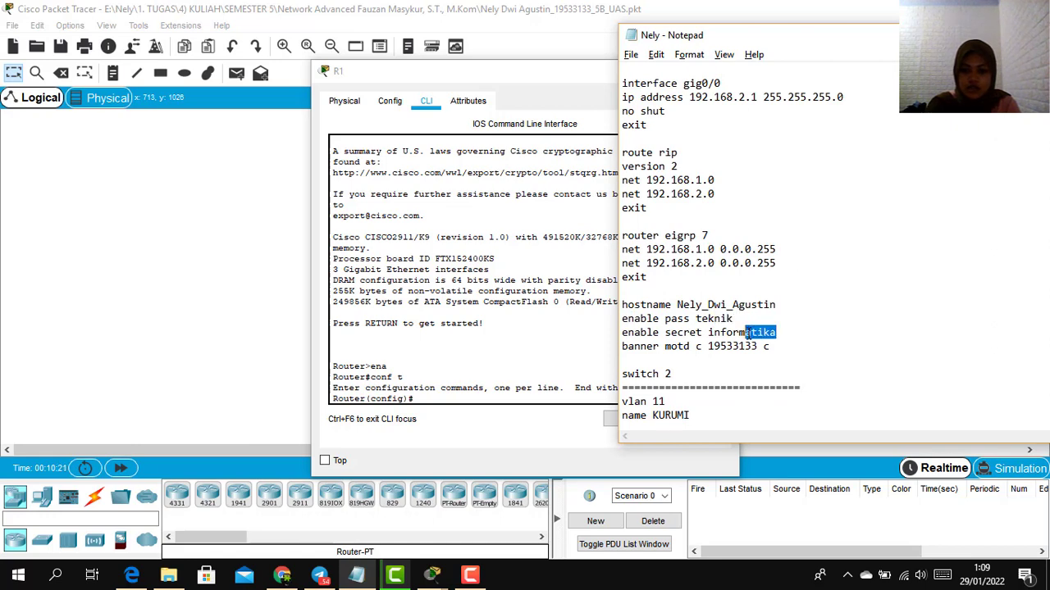
left_click(782, 350)
left_click(671, 366)
scroll(828, 293, "up", 7)
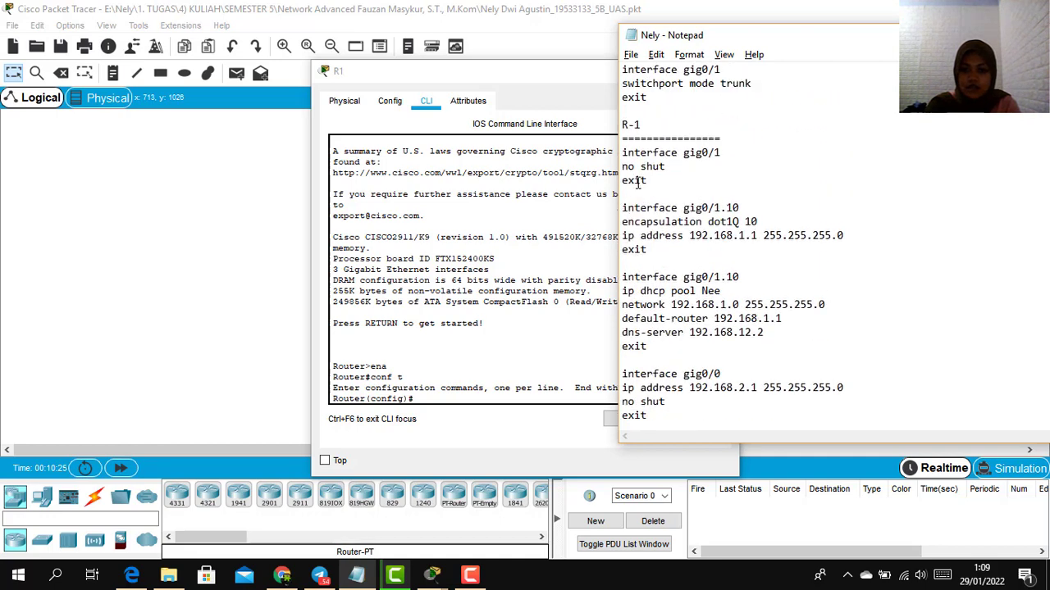
Step: Copy the whole R1 block from the notes into R1's CLI, covering interfaces, DHCP pool, RIP, EIGRP 7, hostname, enable password, enable secret and banner
left_click_drag(622, 153, 801, 322)
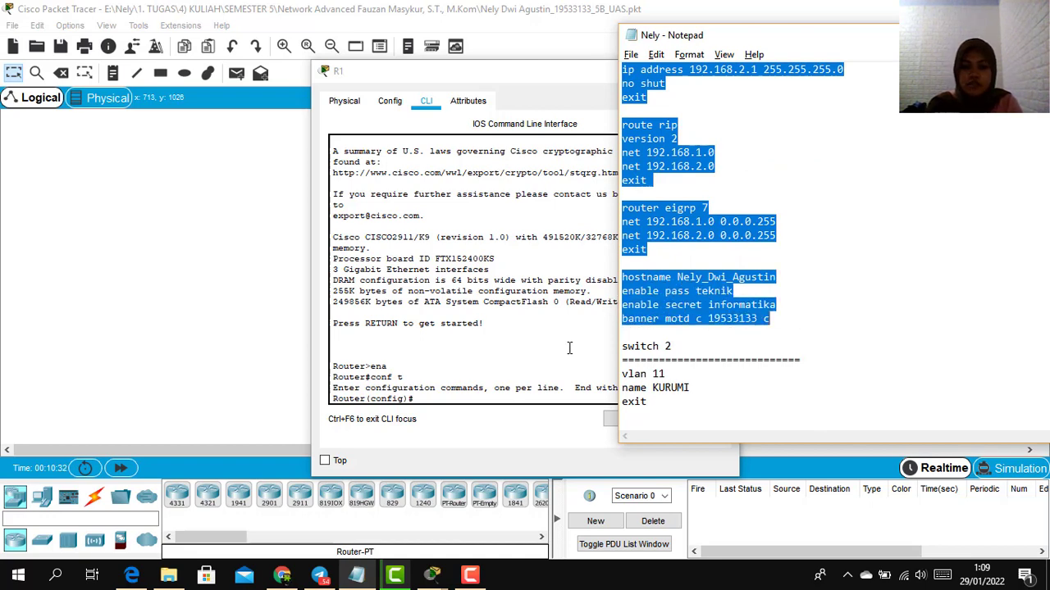
left_click(542, 392)
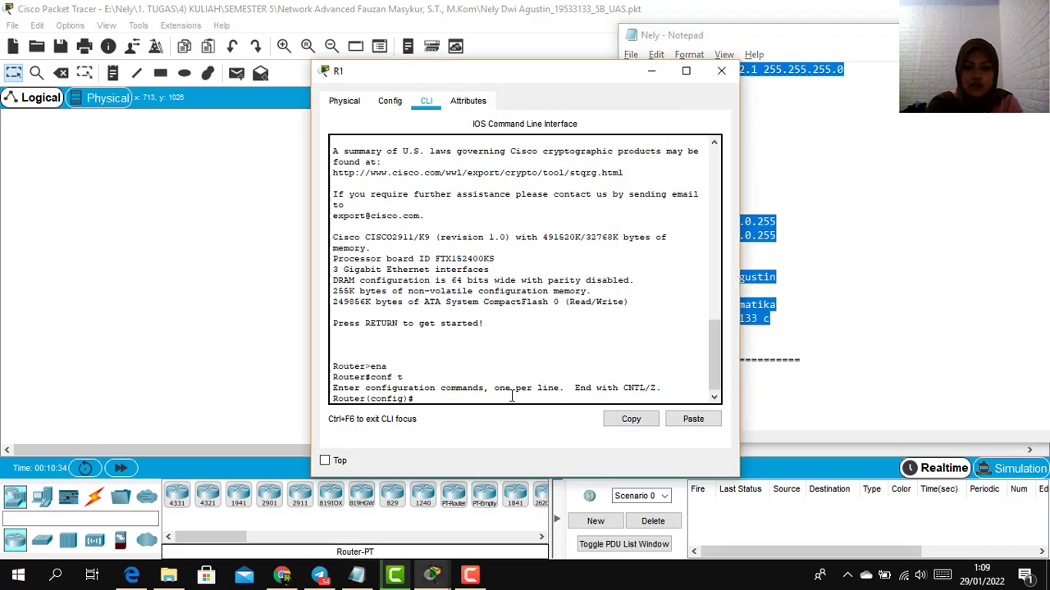
left_click(693, 419)
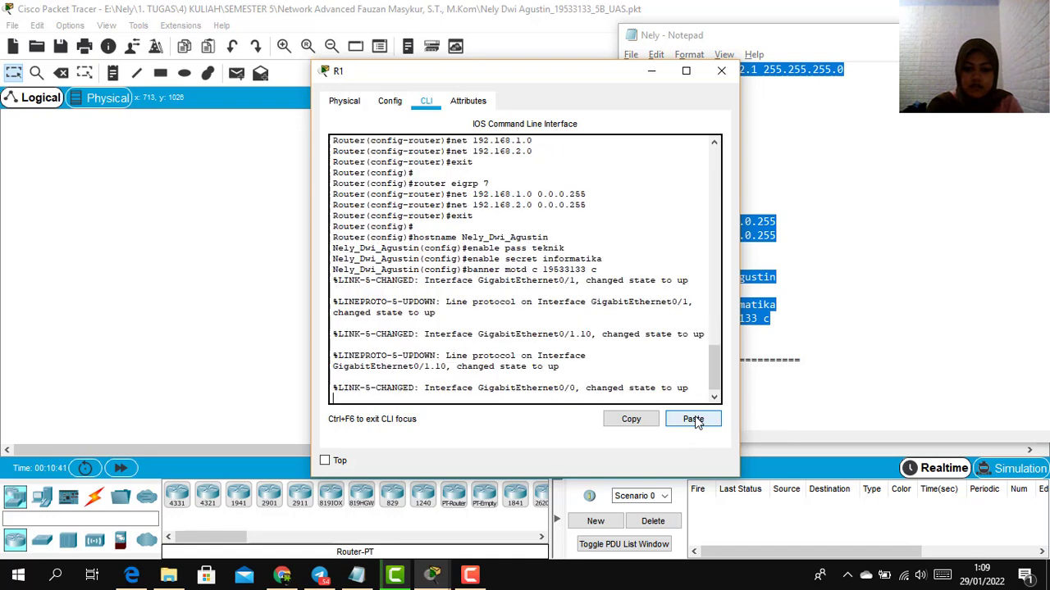
Step: Exit configuration mode, log out of R1's console and reopen the session to check the banner and hostname
type("ex")
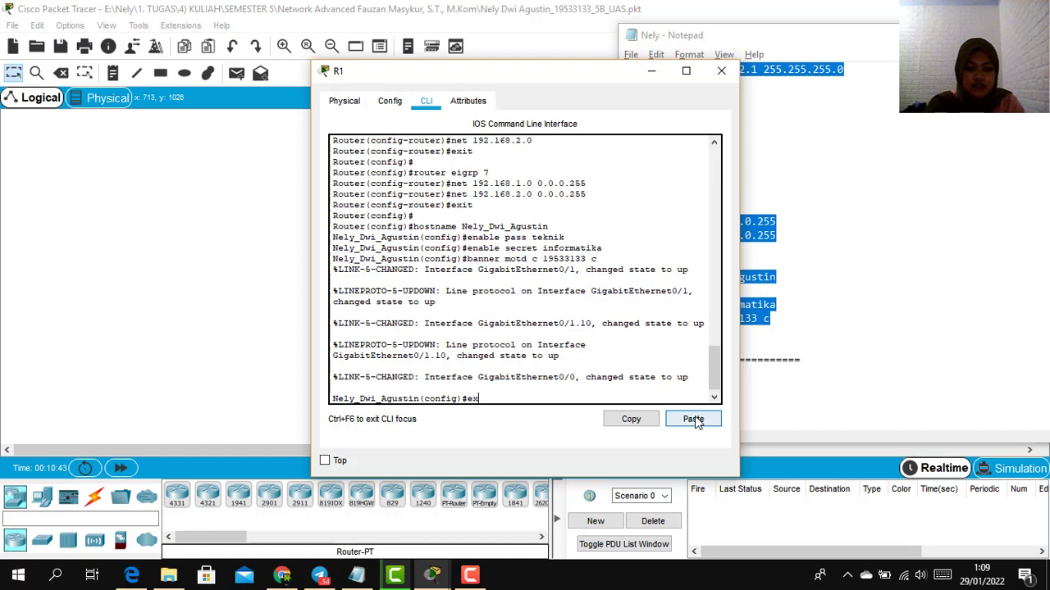
type("it")
key("Return")
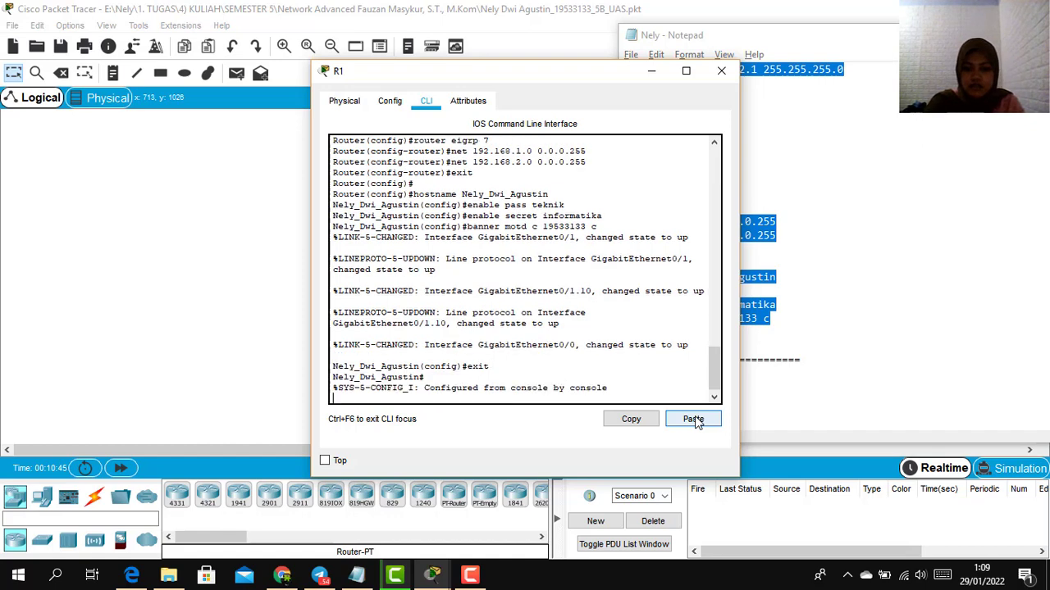
key("Return")
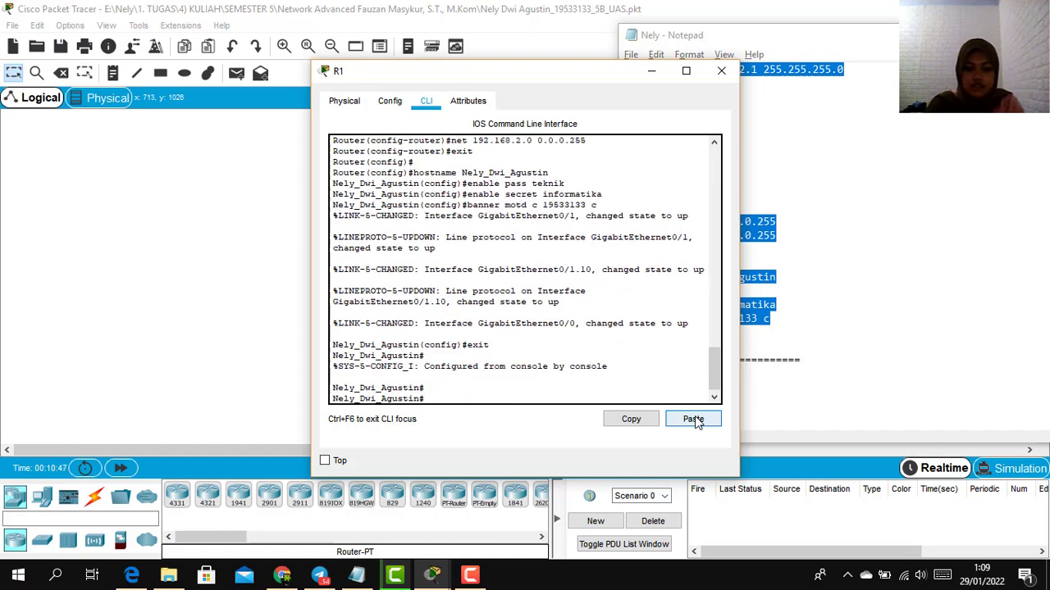
type("exit")
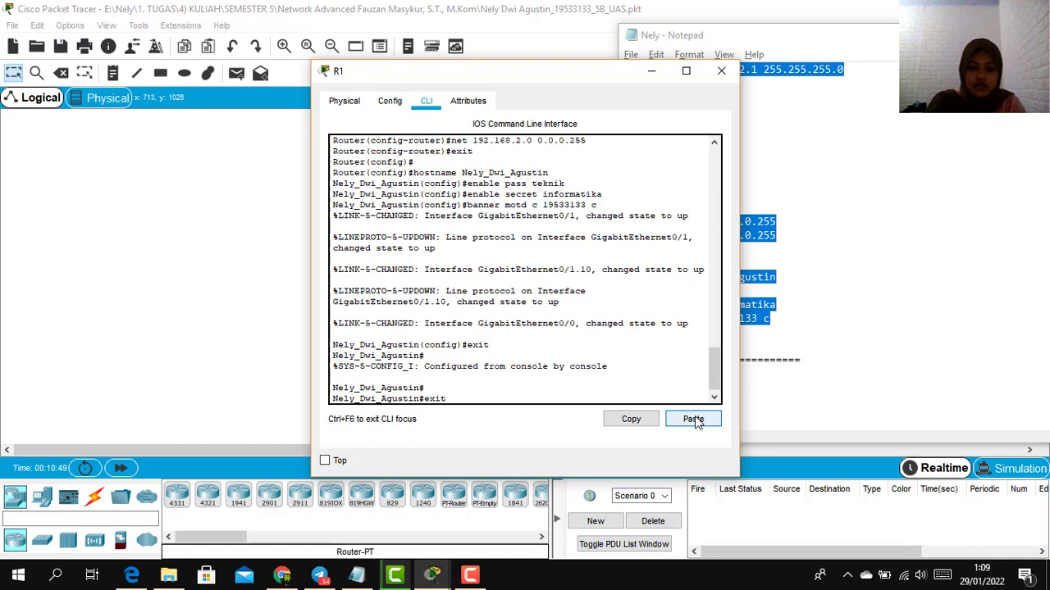
key("Return")
key("Return")
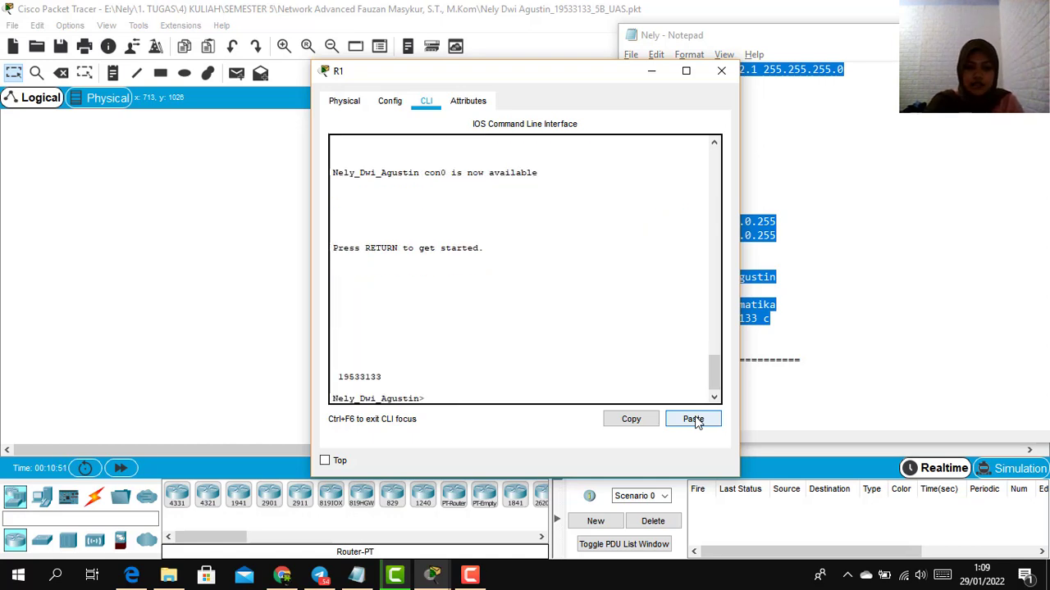
left_click_drag(398, 377, 320, 390)
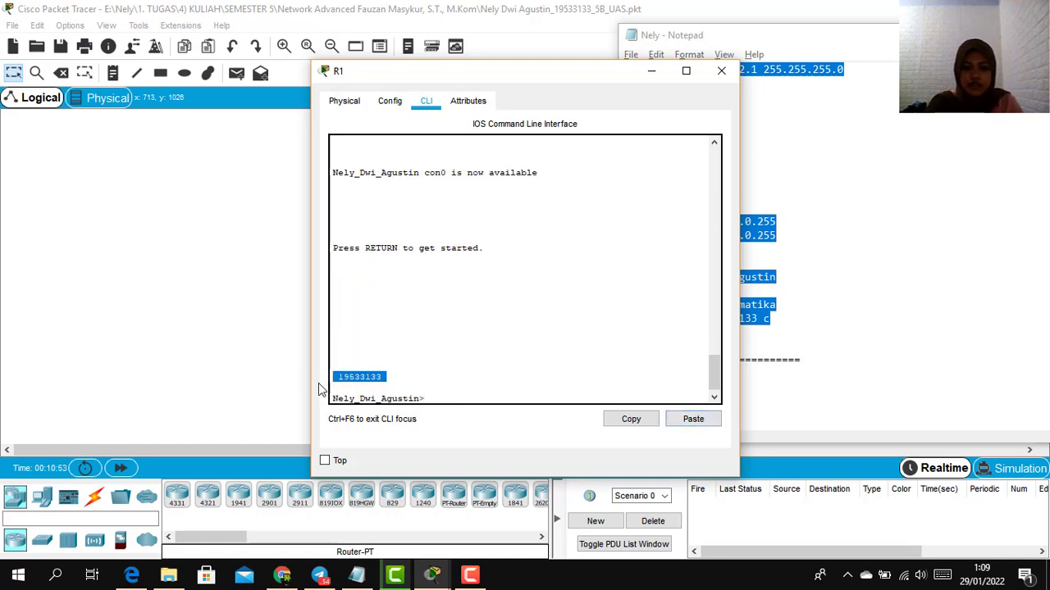
left_click_drag(419, 399, 257, 394)
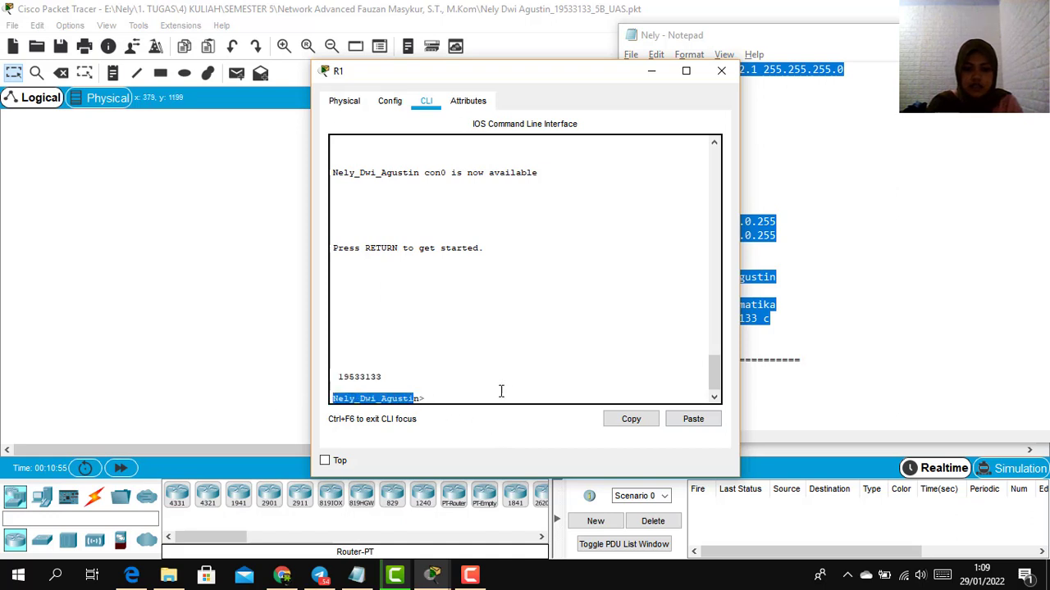
Step: Run ena on R1 to check that privileged mode asks for a password, and close the R1 window
left_click(473, 398)
type("ena")
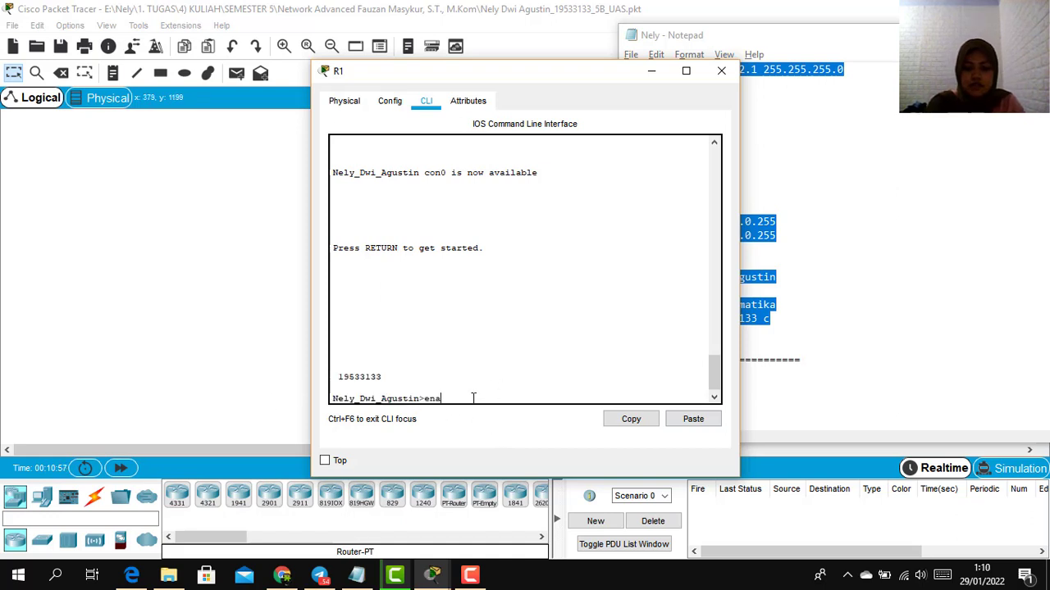
key("Return")
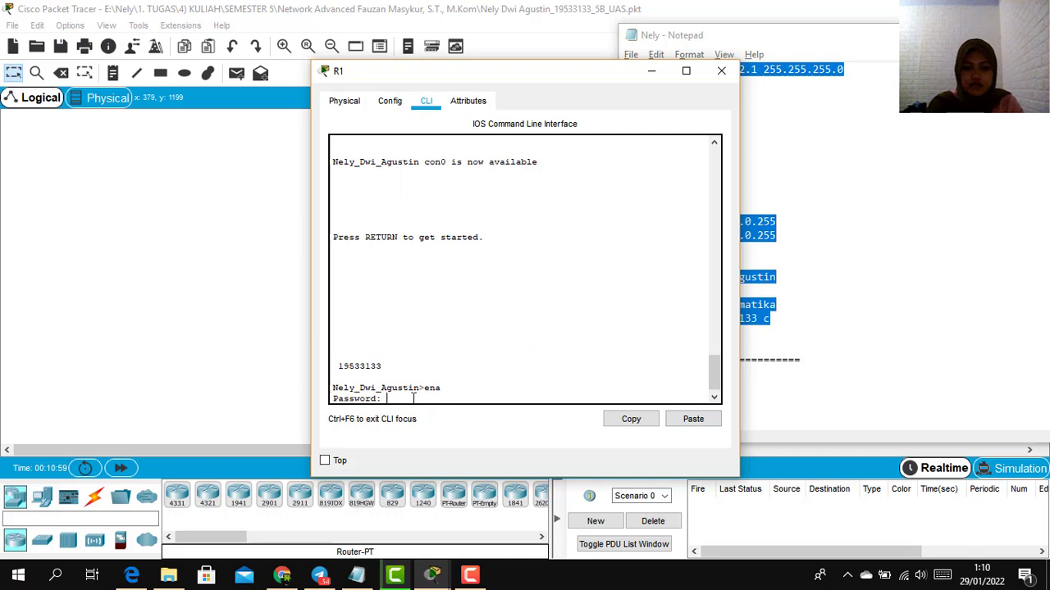
left_click_drag(473, 397, 646, 370)
left_click(533, 356)
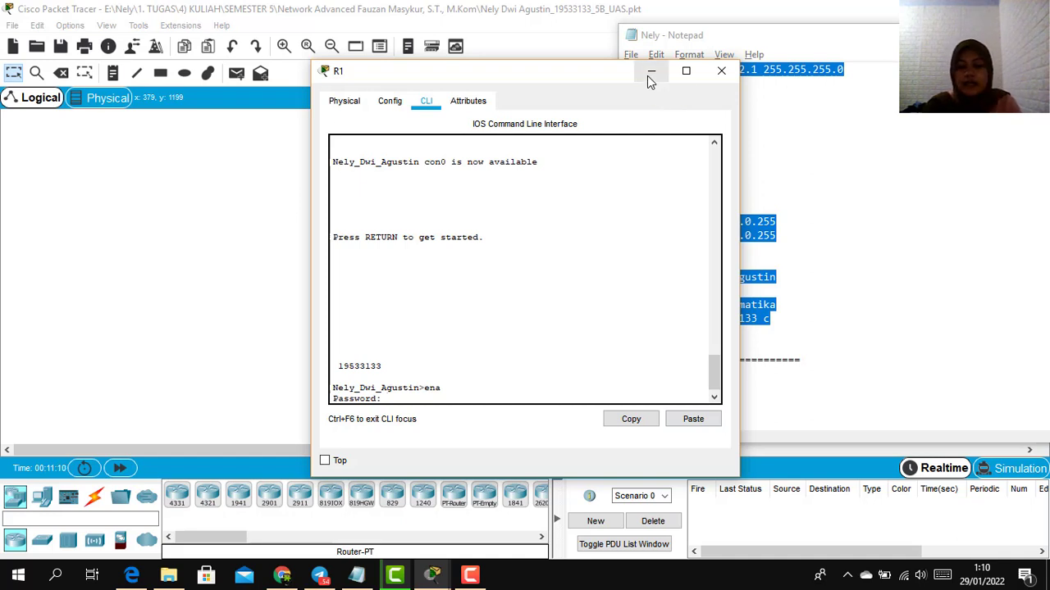
left_click(723, 68)
Step: Set PC0's FastEthernet0 IPv4 configuration to DHCP
left_click(776, 332)
scroll(776, 337, "down", 3)
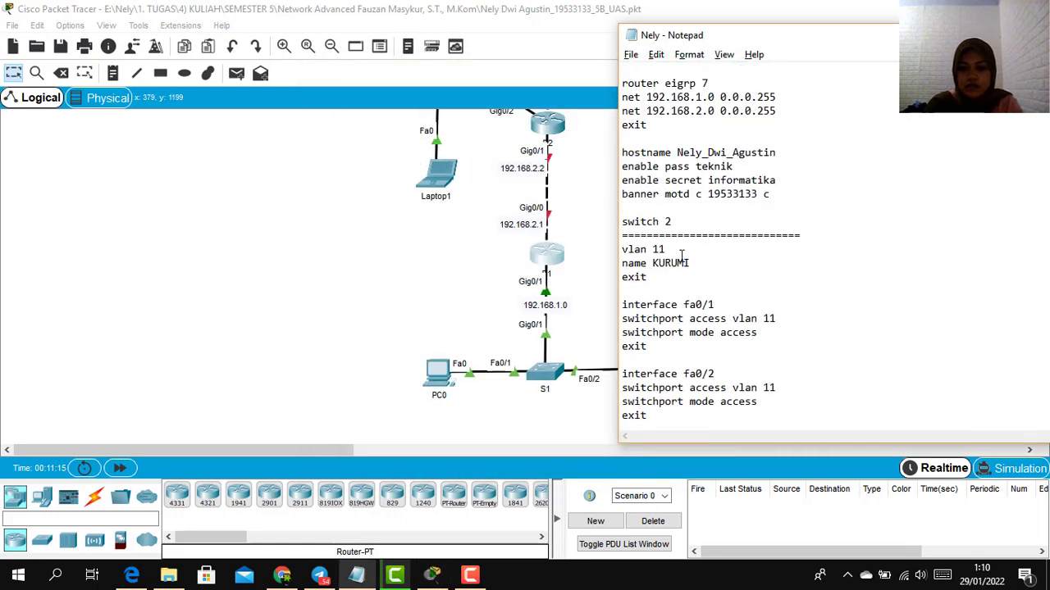
left_click(467, 420)
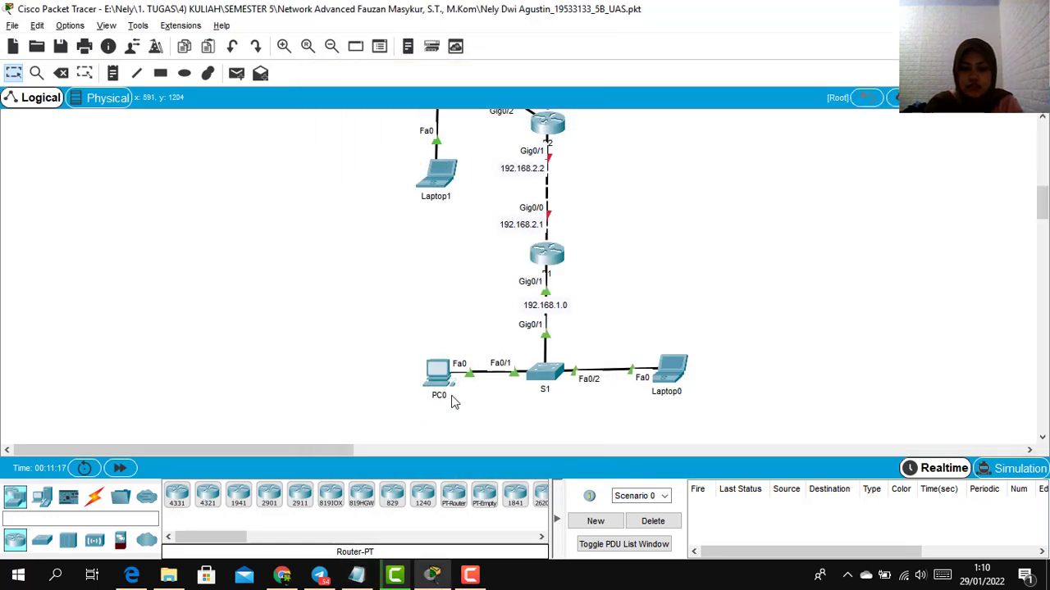
left_click(437, 382)
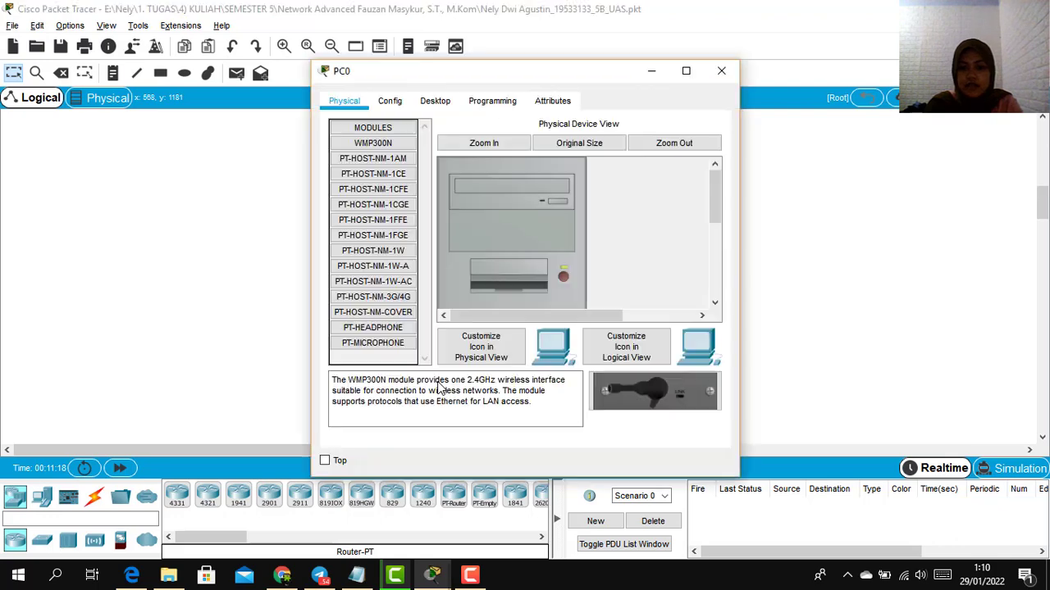
left_click(389, 107)
left_click(434, 101)
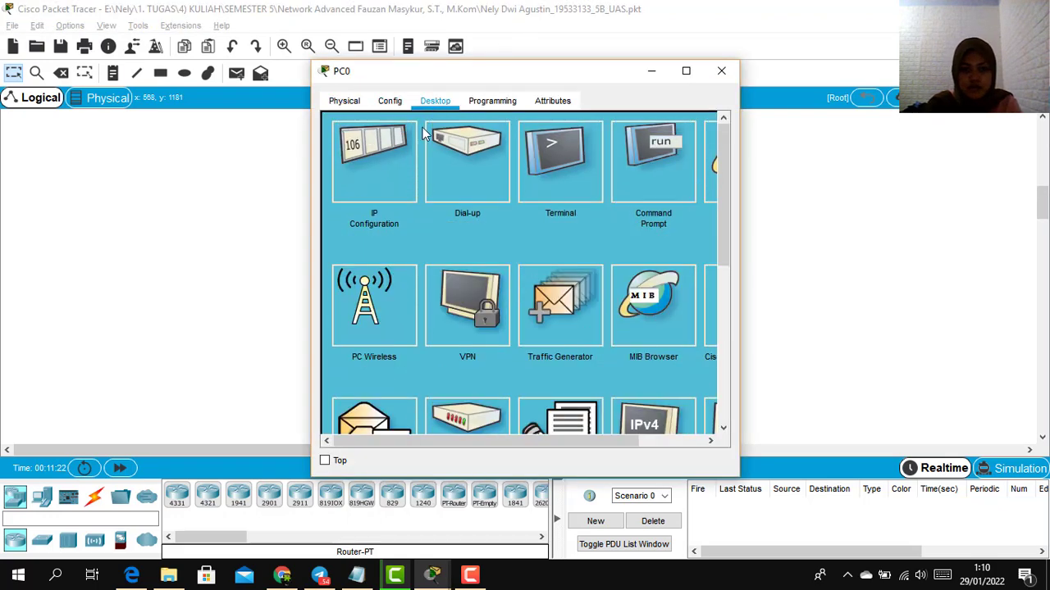
left_click(399, 165)
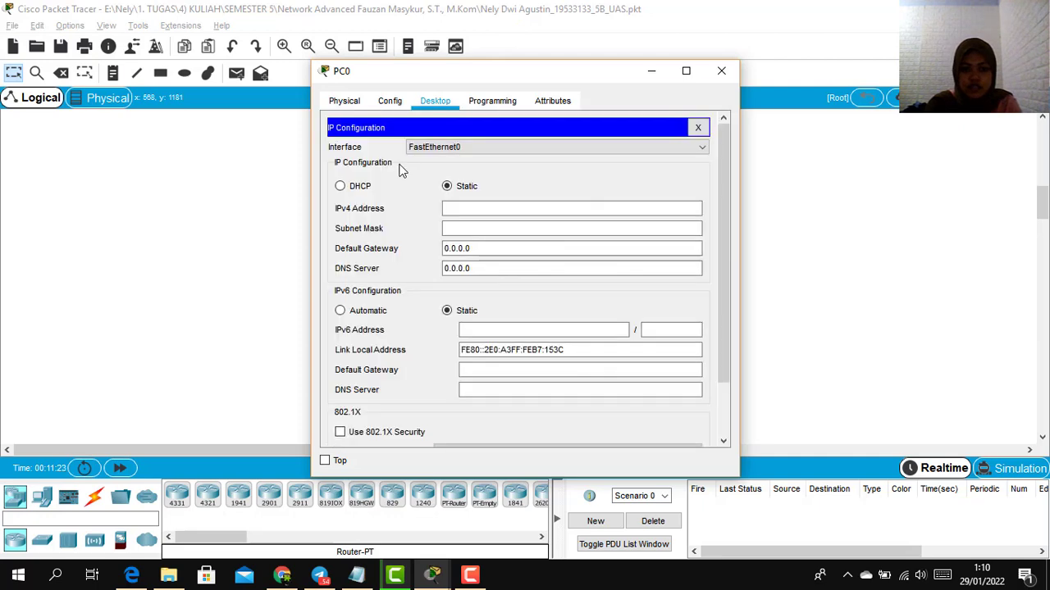
left_click(340, 186)
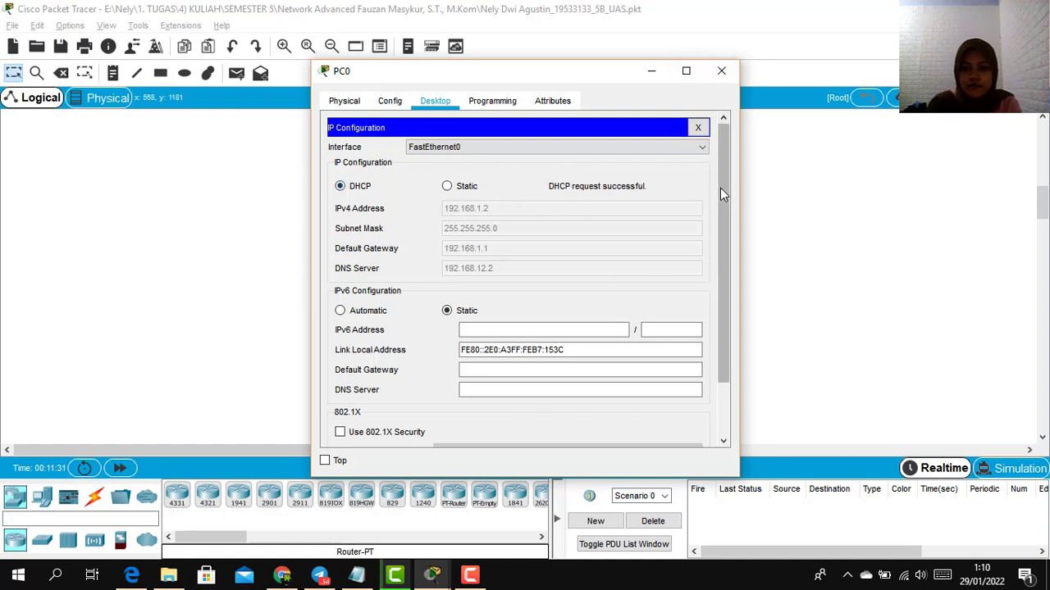
left_click(720, 74)
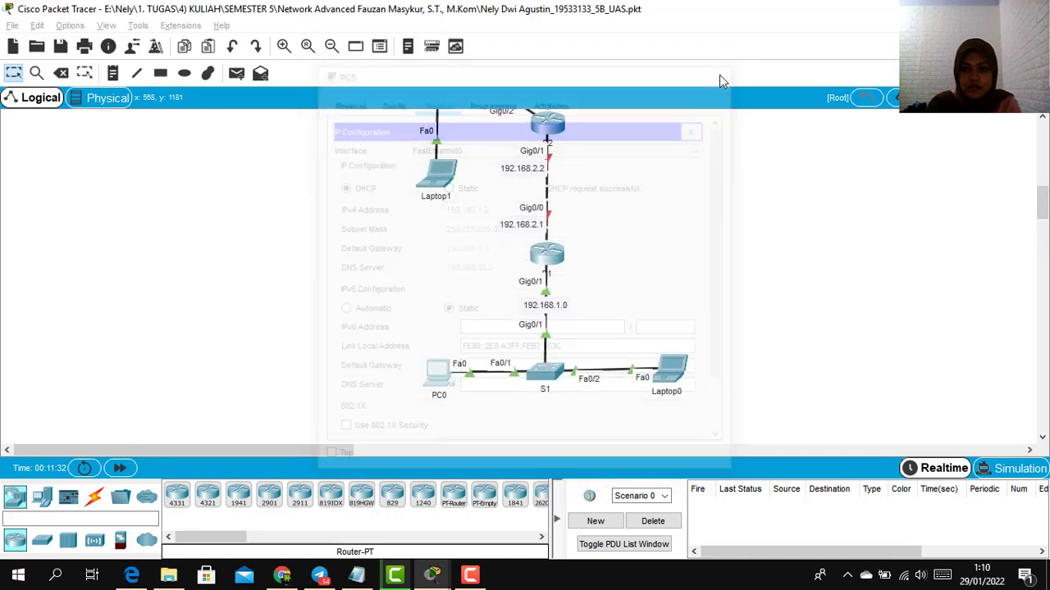
Step: Switch Laptop0's IPv4 configuration from static to DHCP
left_click(666, 371)
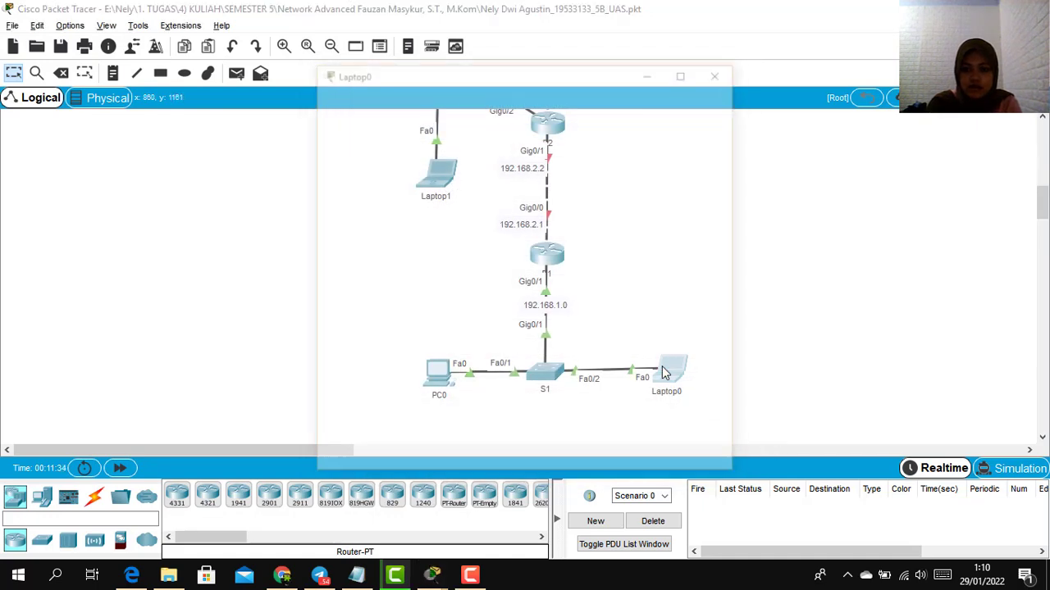
left_click(433, 101)
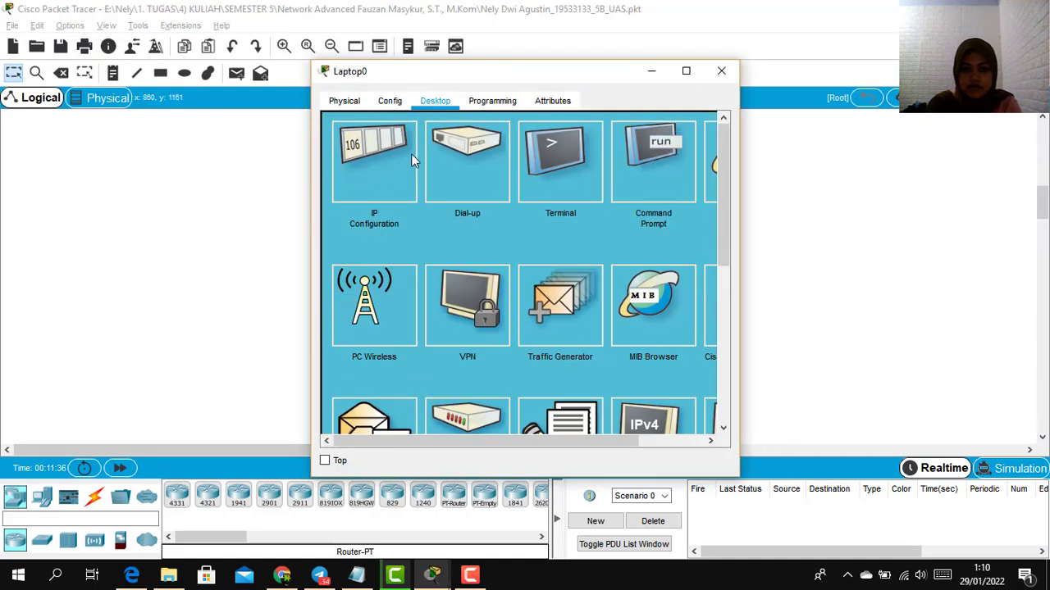
left_click(410, 157)
left_click(357, 190)
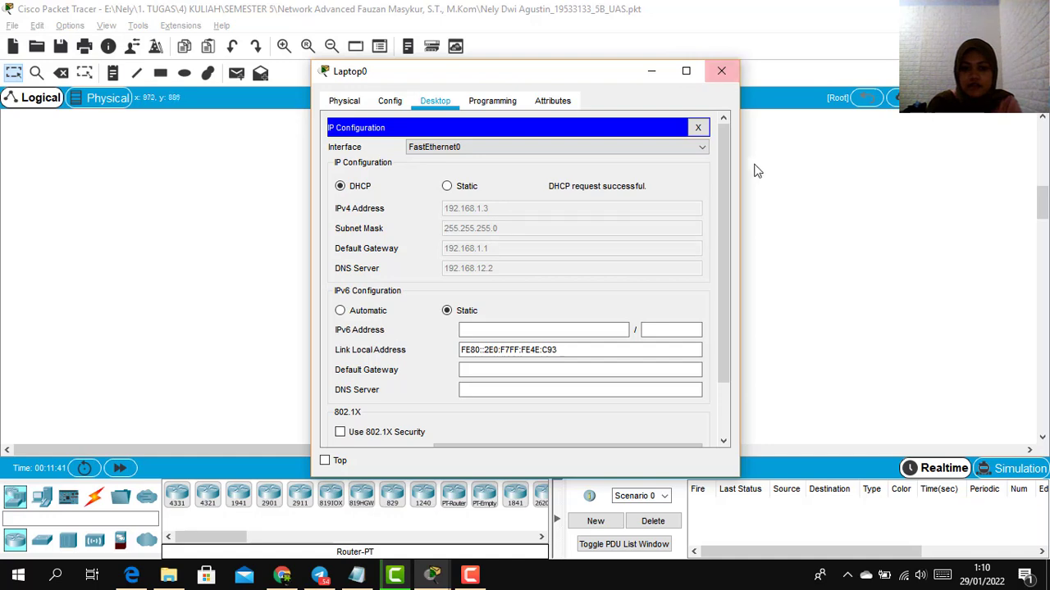
left_click(722, 72)
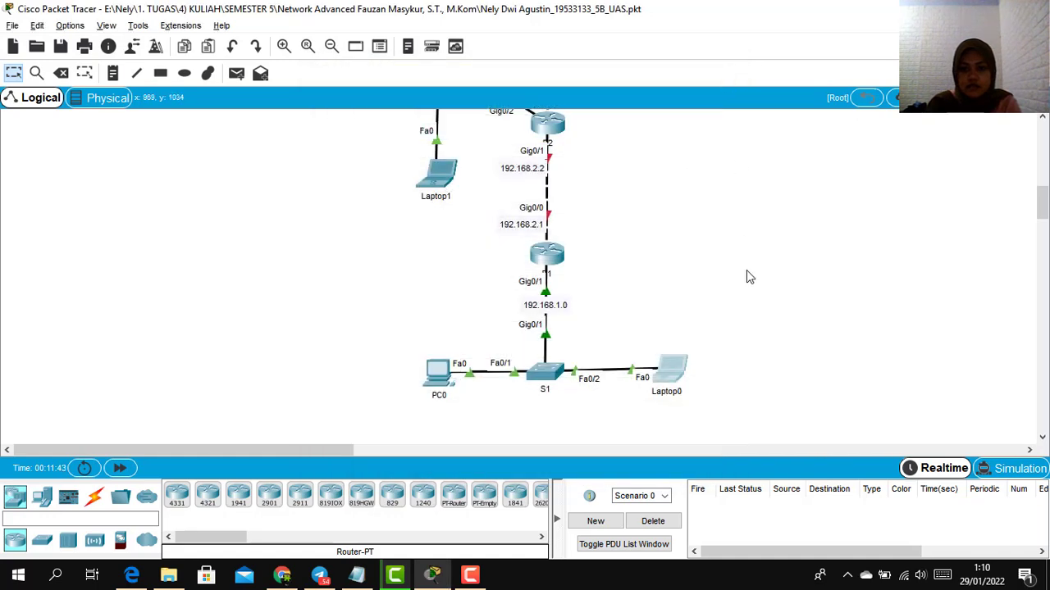
Step: Copy the switch 2 commands from the Notepad notes, from vlan 11 through the gig0/1 trunk block
scroll(514, 428, "up", 10)
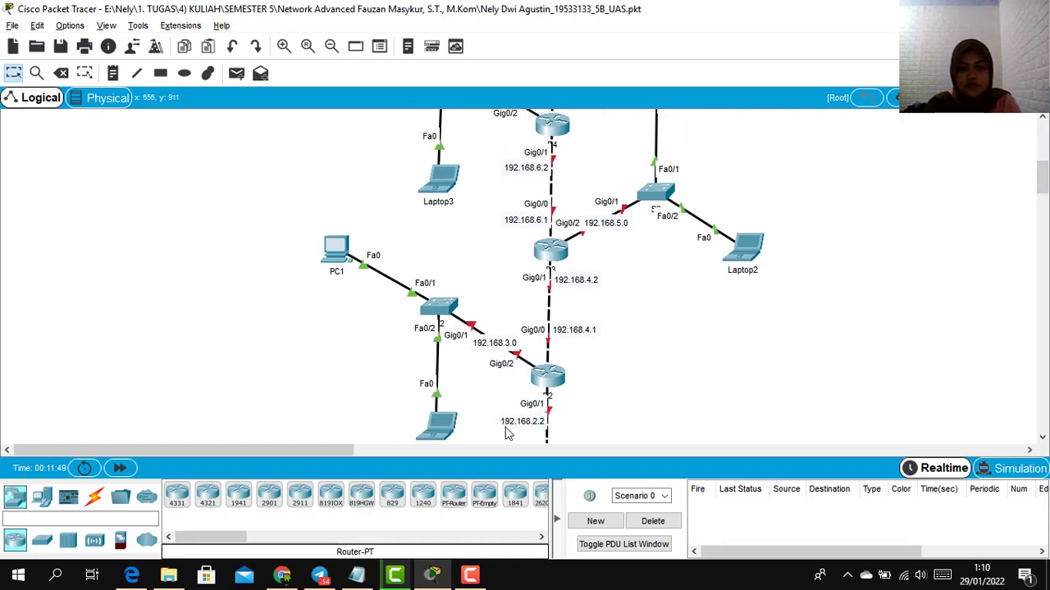
key("alt+Tab")
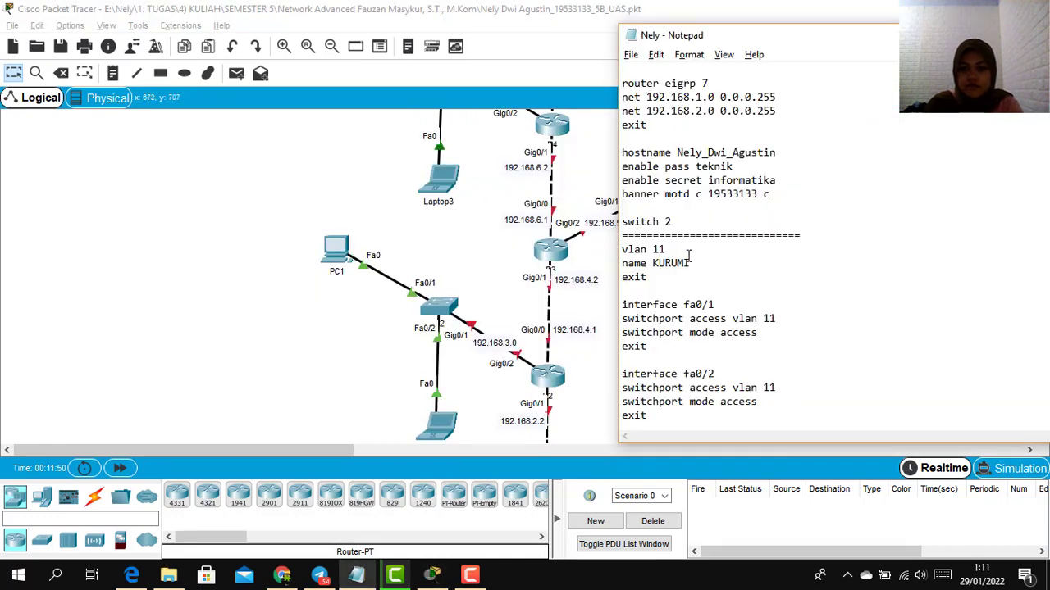
left_click_drag(623, 249, 762, 237)
key("ctrl+c")
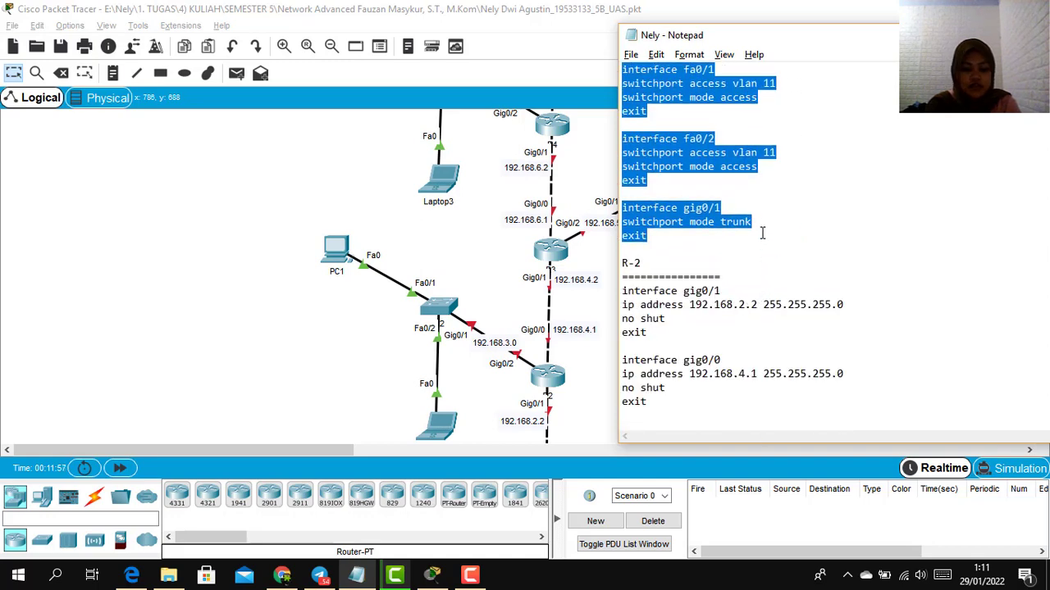
Step: Apply the copied commands in S2's global configuration mode: VLAN 11 named KURUMI, fa0/1 and fa0/2 as access ports, gig0/1 as trunk
left_click(443, 306)
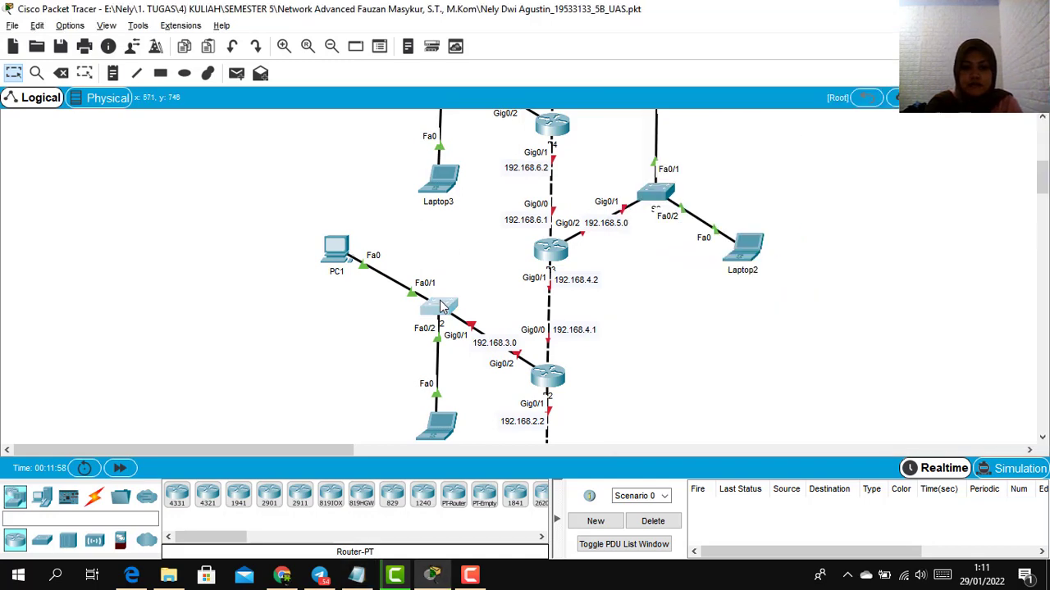
left_click(443, 306)
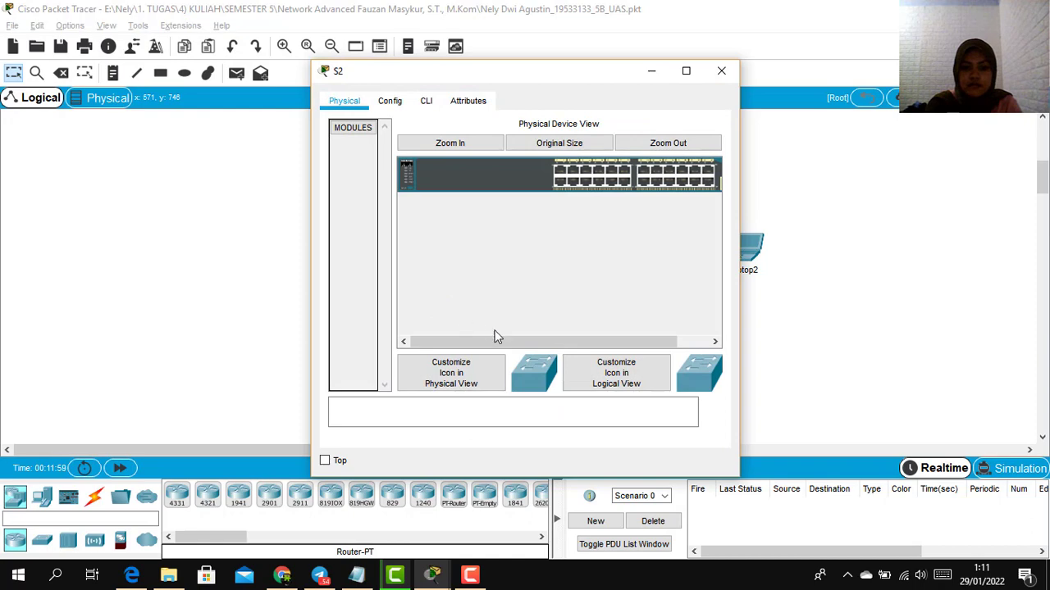
left_click(426, 100)
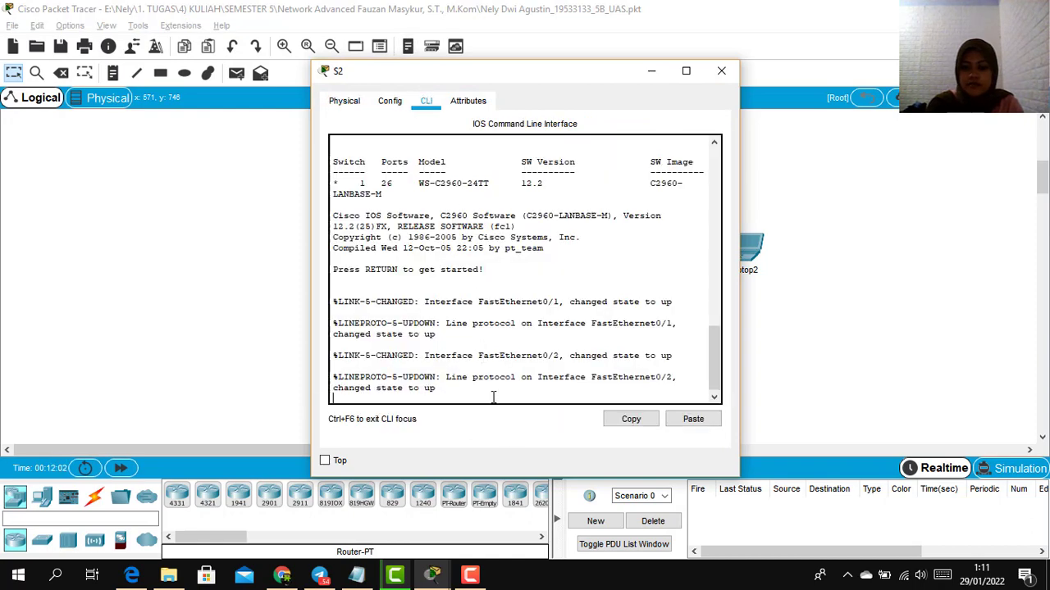
key("Return")
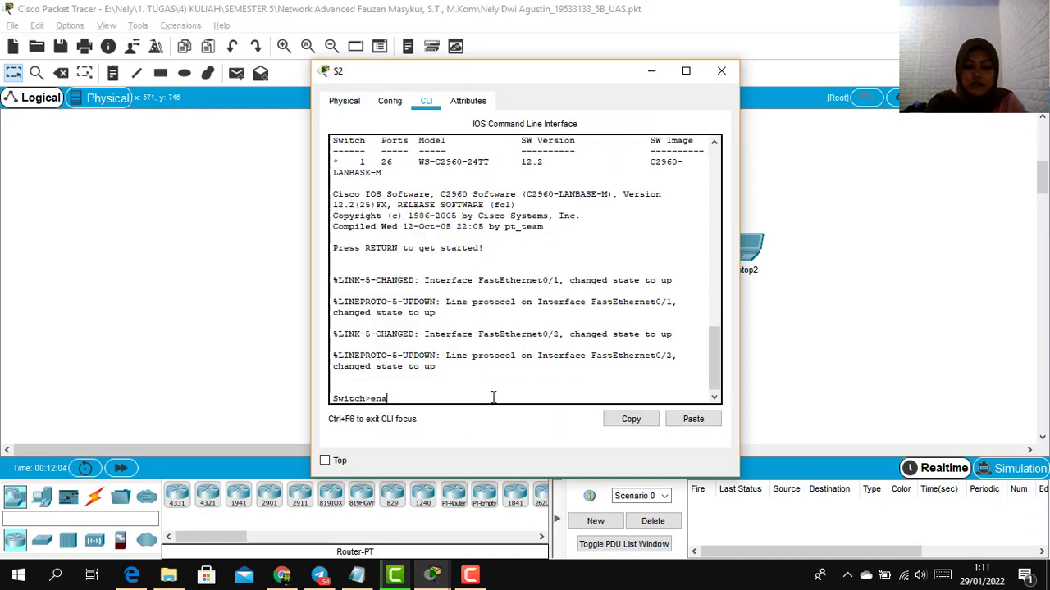
type("ena")
key("Return")
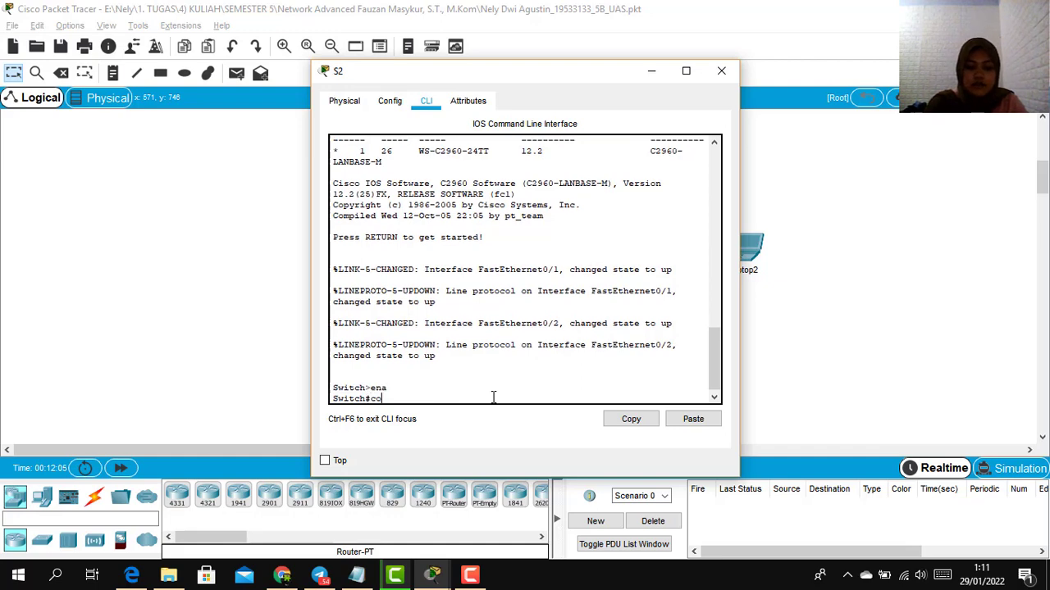
type("conf t")
key("Return")
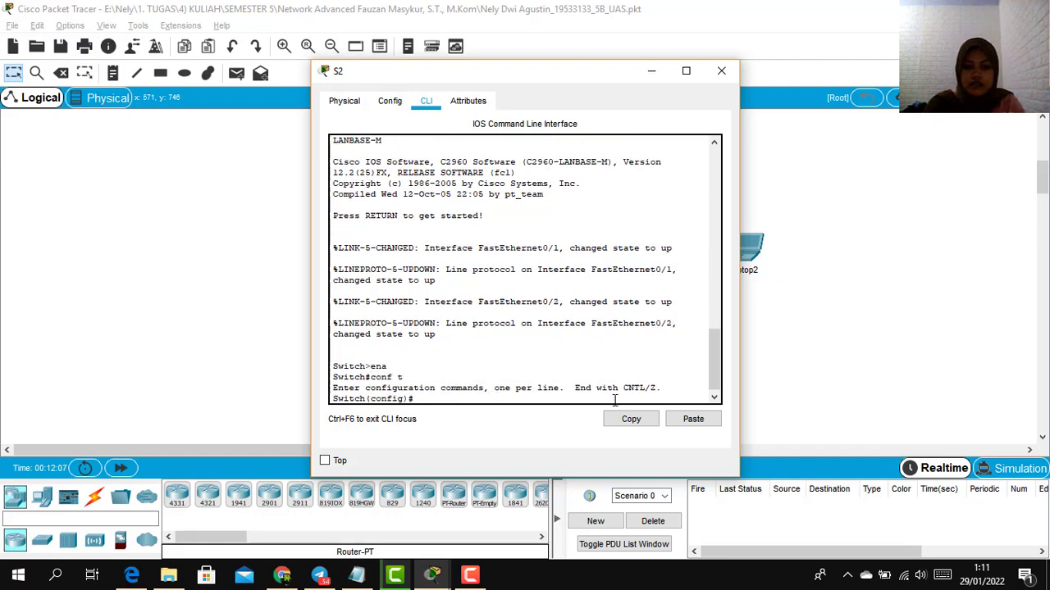
left_click(693, 419)
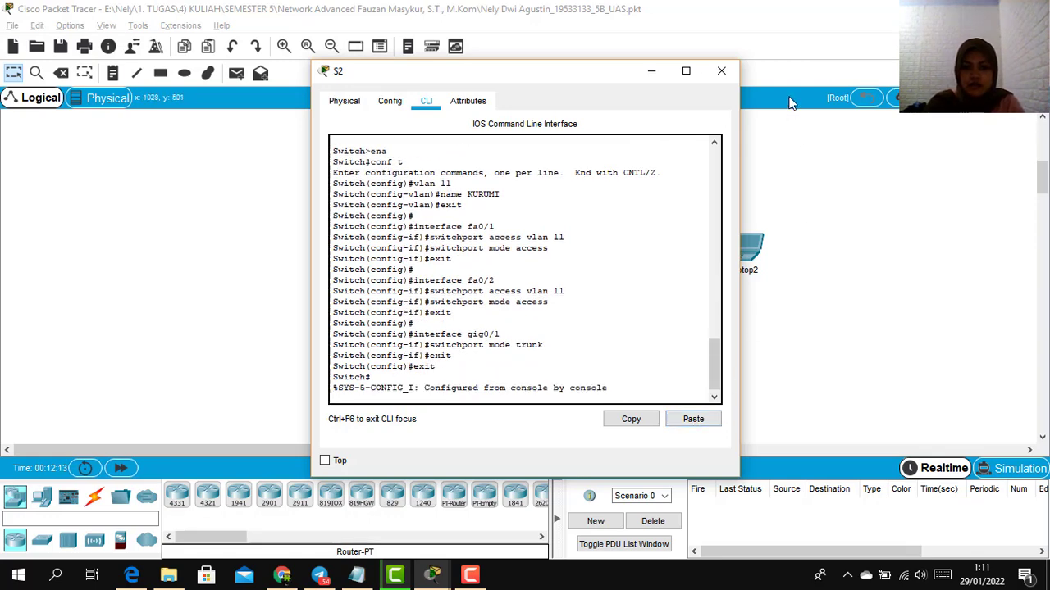
left_click(721, 71)
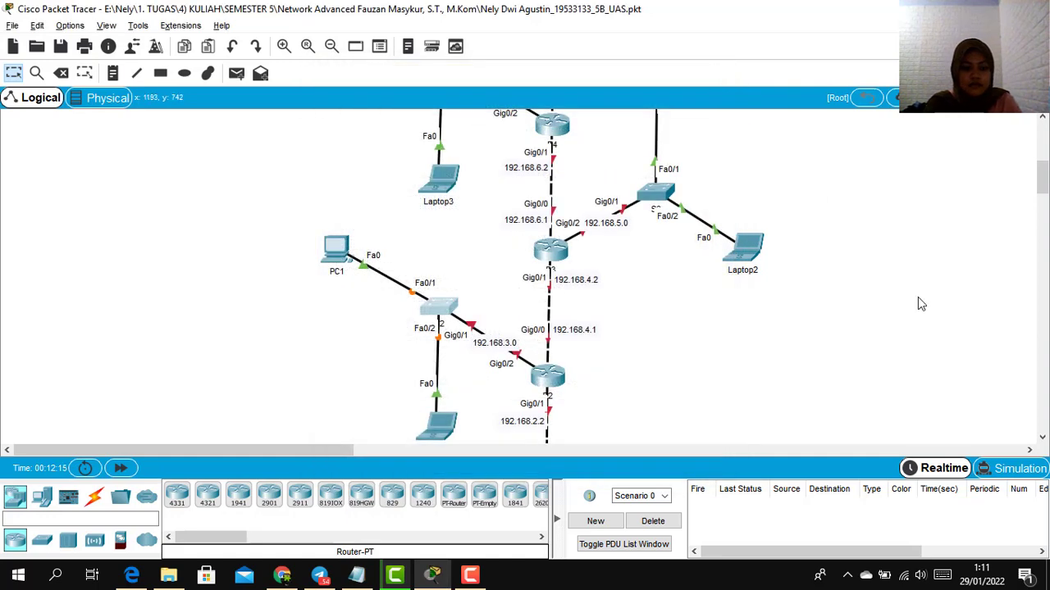
Step: Review the R-2 interface commands in the Notepad notes, covering gig0/1, gig0/0, gig0/2 and the gig0/2.11 subinterface
key("alt+Tab")
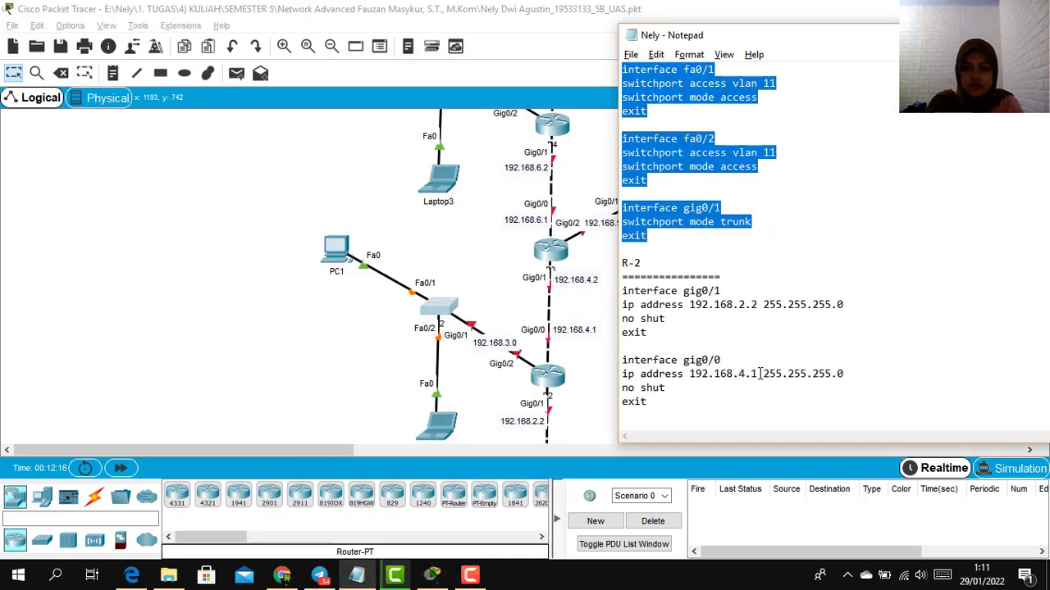
left_click(754, 367)
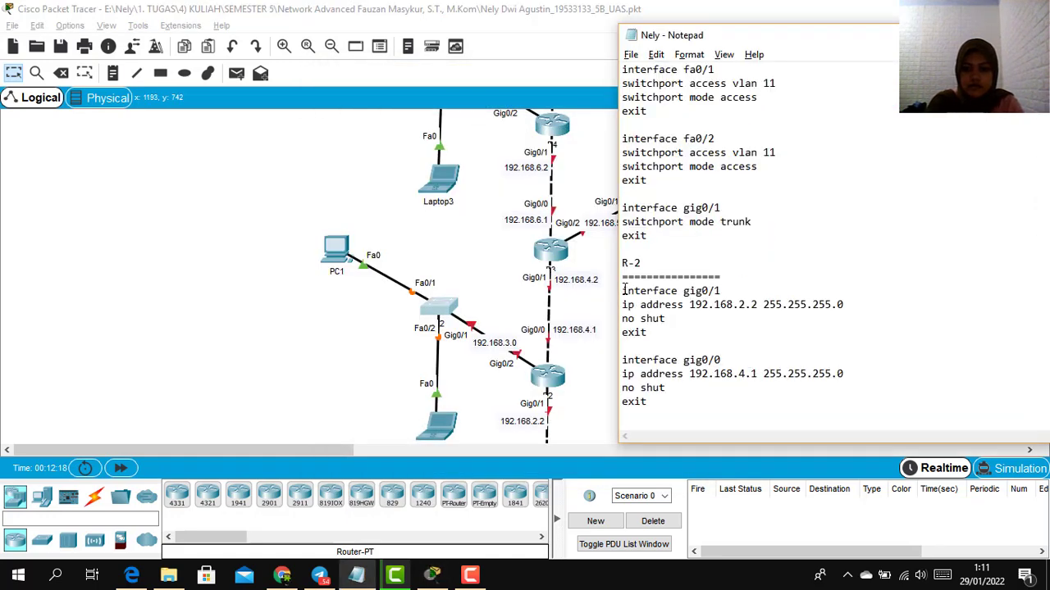
left_click_drag(624, 290, 850, 174)
left_click(1002, 212)
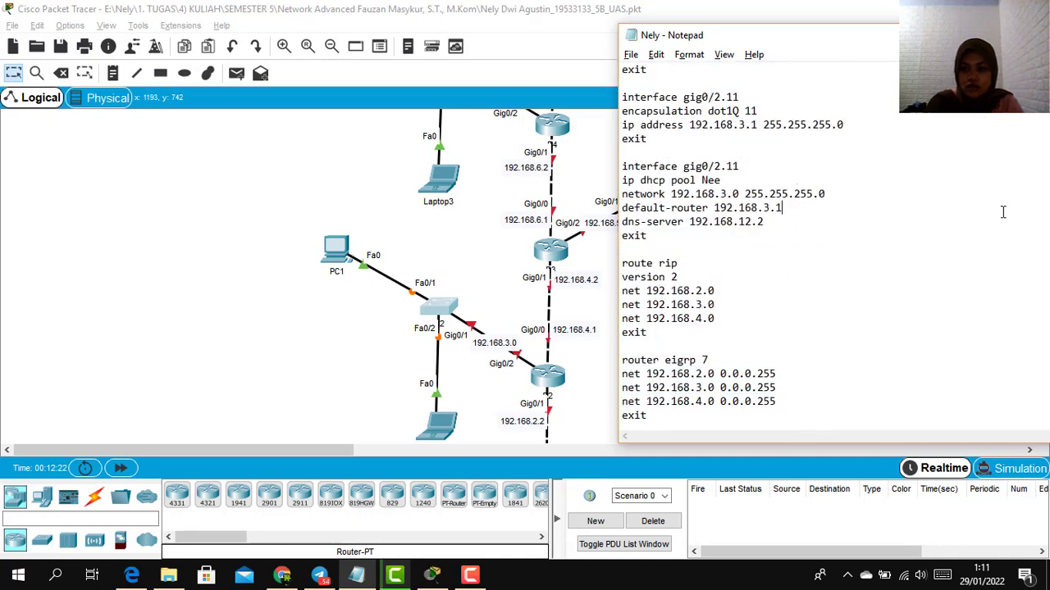
scroll(818, 241, "up", 3)
scroll(818, 241, "up", 2)
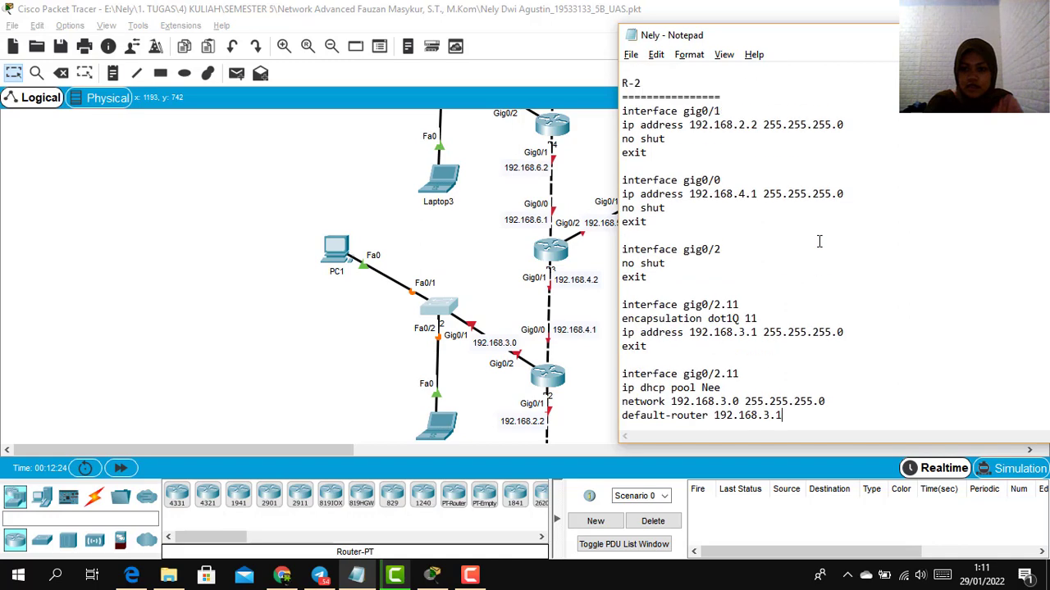
left_click_drag(696, 111, 922, 148)
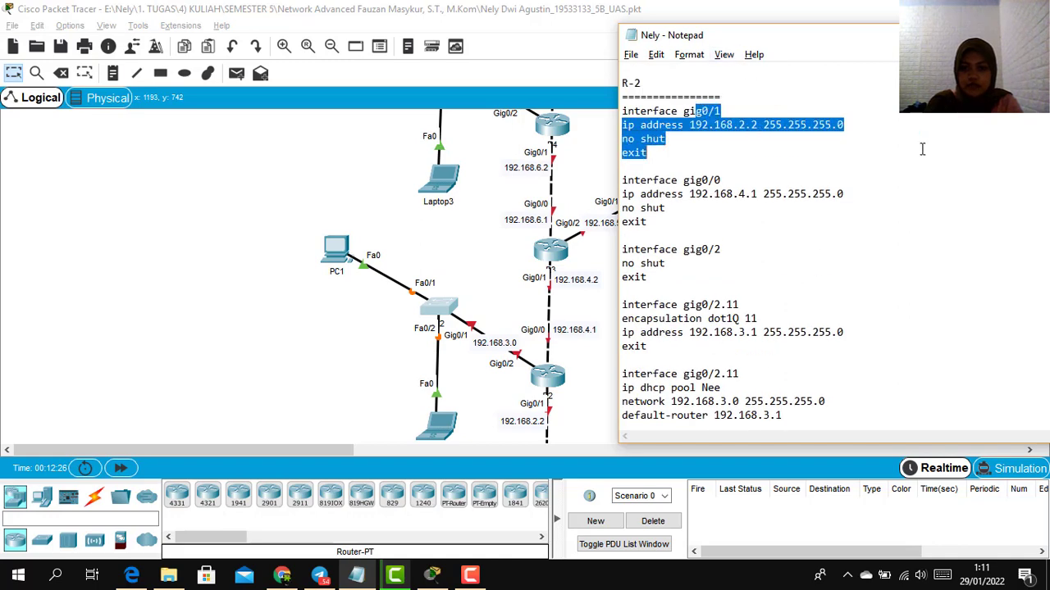
left_click_drag(702, 194, 776, 195)
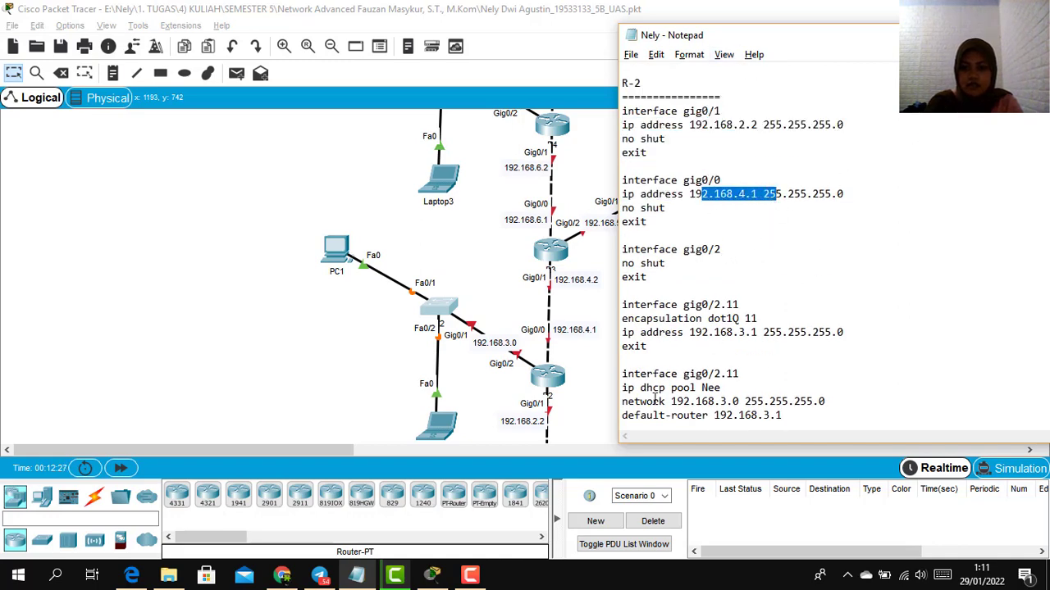
left_click_drag(642, 305, 764, 402)
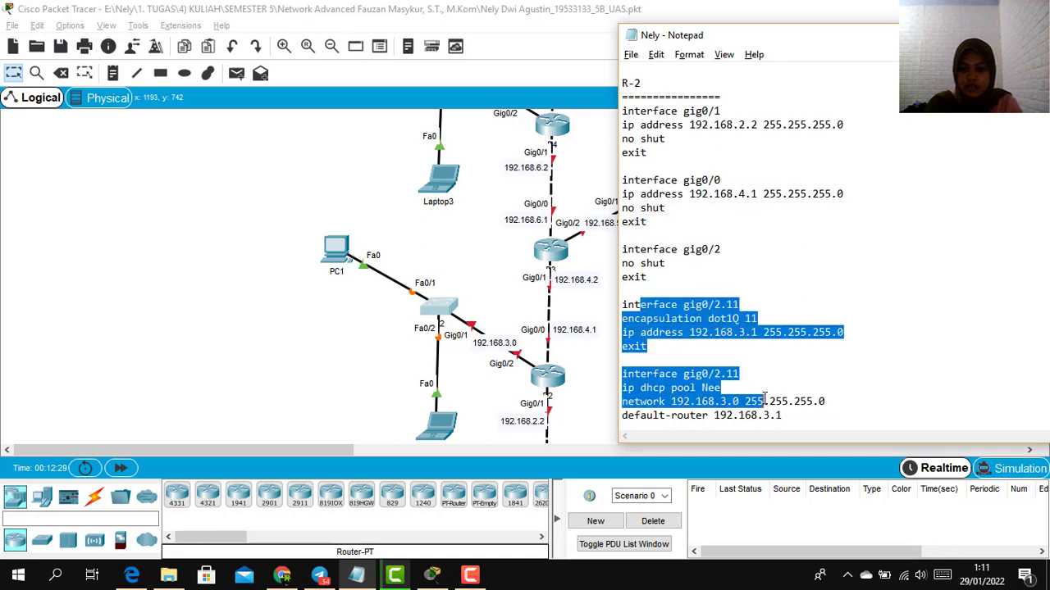
scroll(763, 400, "down", 2)
scroll(739, 377, "down", 1)
left_click(714, 210)
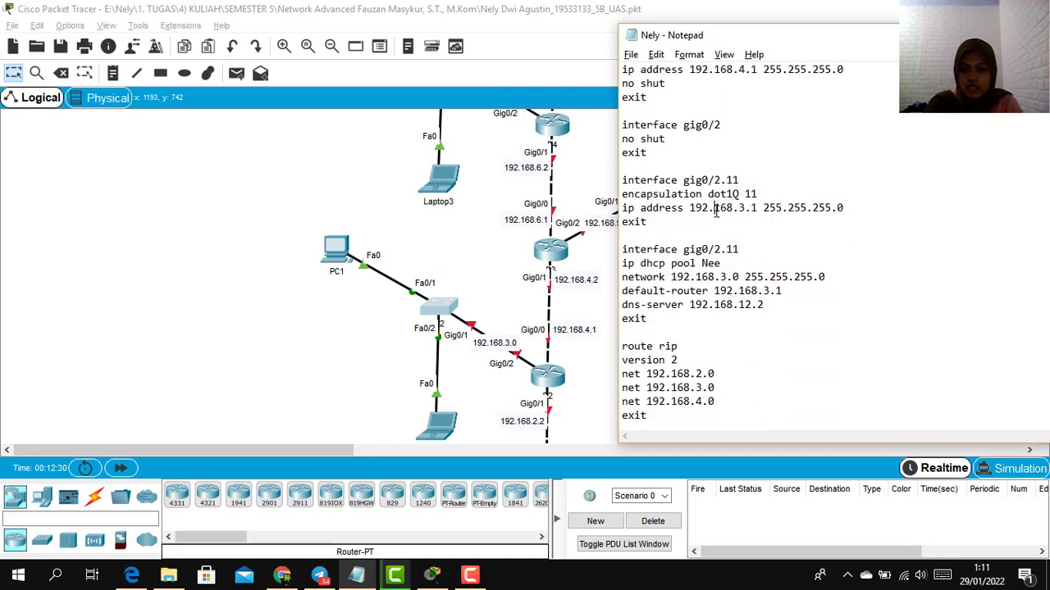
Step: Review the R-2 notes for the DHCP pool, RIP, EIGRP 7, hostname, passwords and banner commands
left_click_drag(628, 249, 751, 304)
scroll(751, 305, "down", 2)
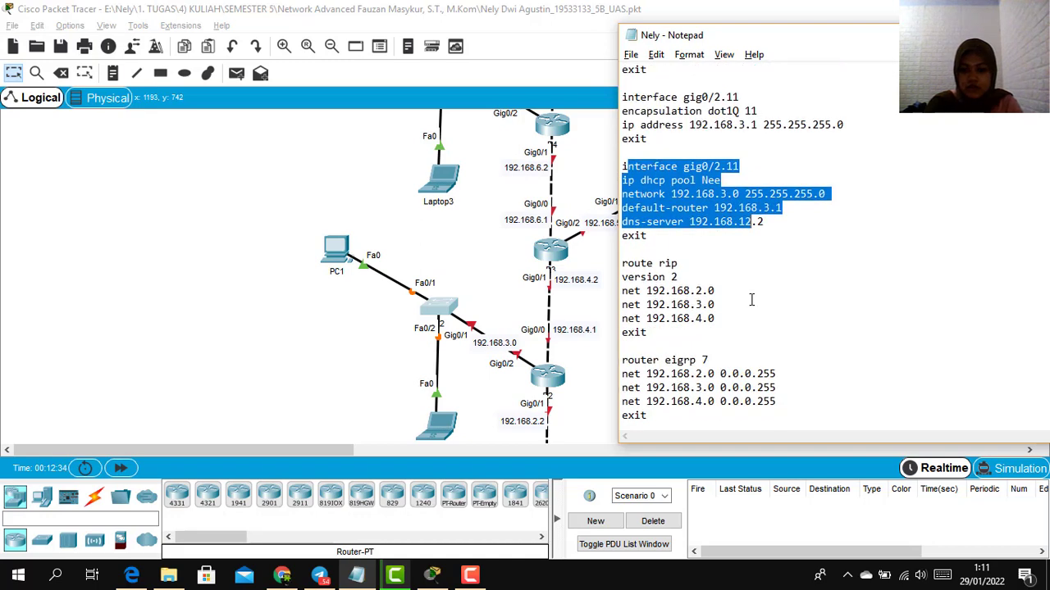
left_click_drag(640, 263, 696, 319)
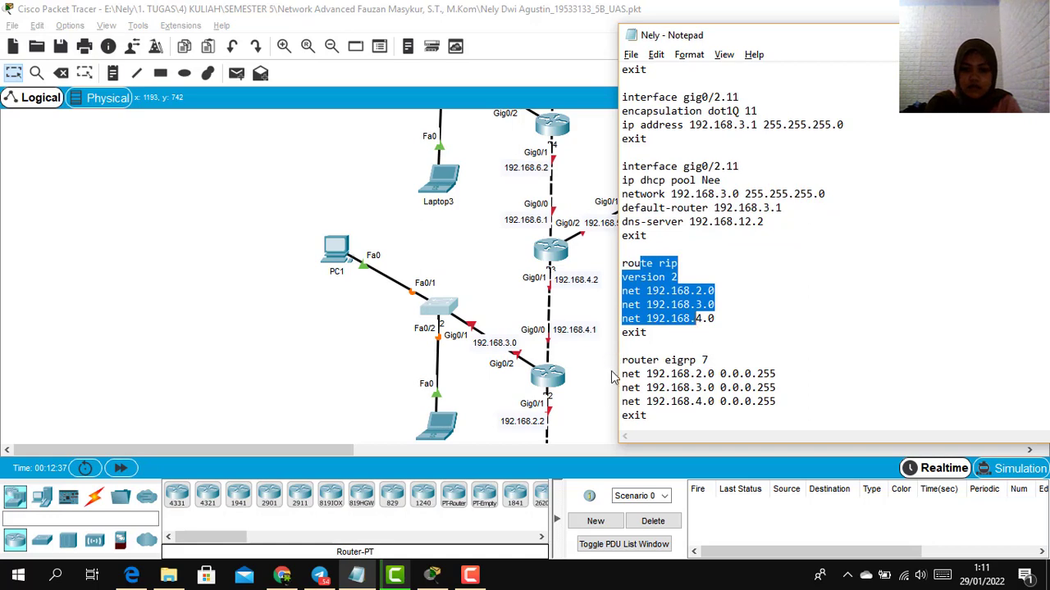
left_click_drag(640, 361, 771, 403)
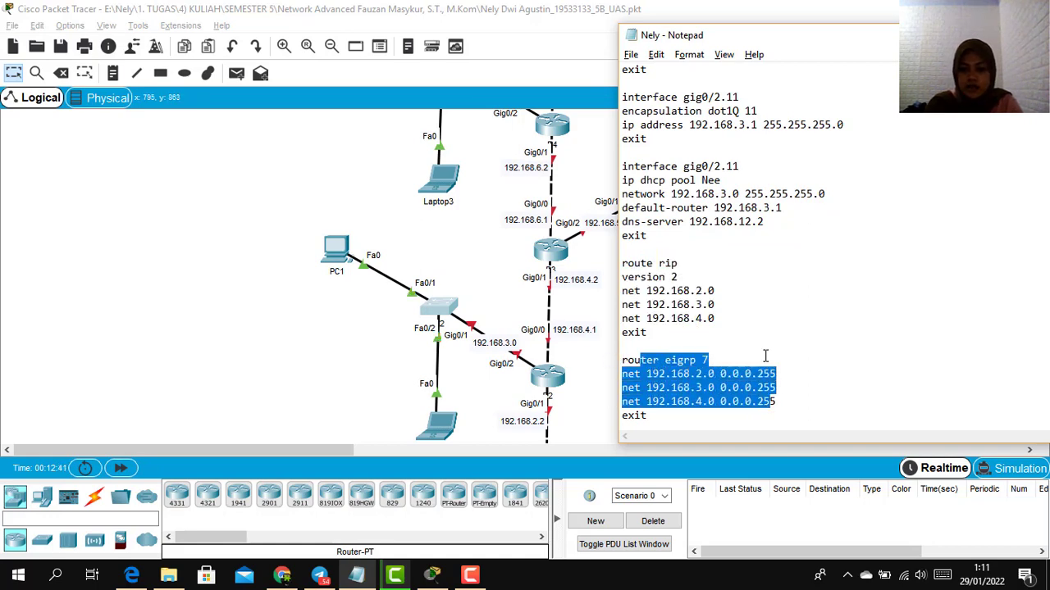
scroll(766, 356, "down", 3)
left_click(743, 333)
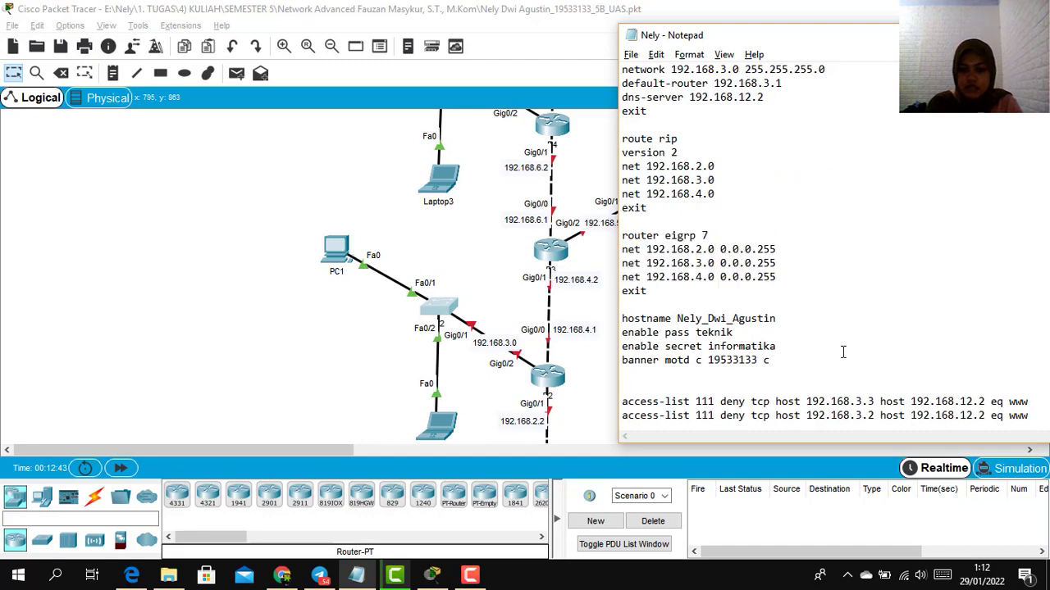
left_click_drag(653, 325, 750, 337)
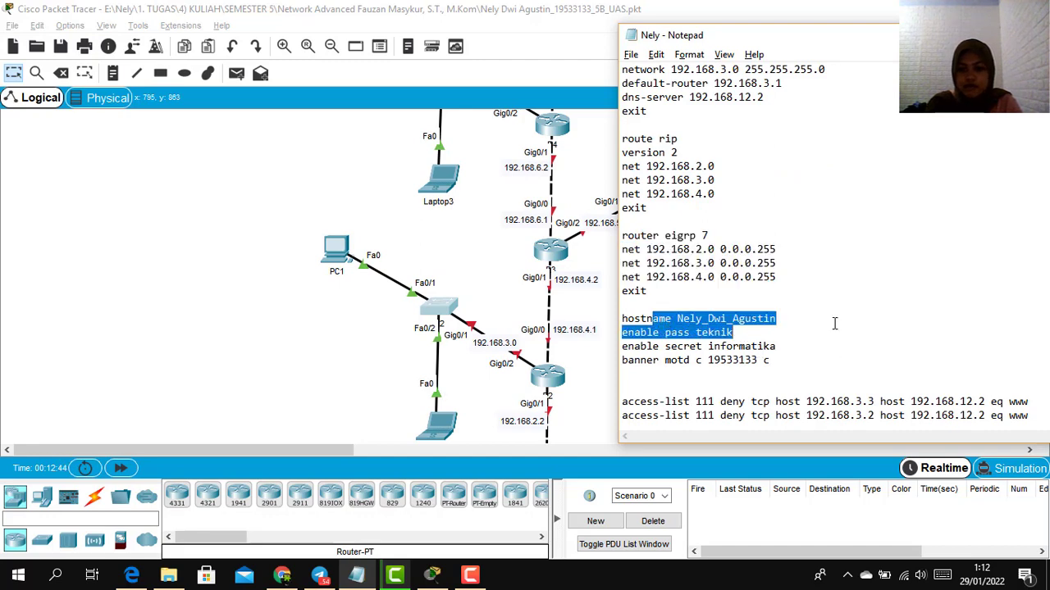
Step: Copy the R-2 commands from the Notepad notes, from the gig0/1 interface block through the RIP block
scroll(834, 323, "up", 8)
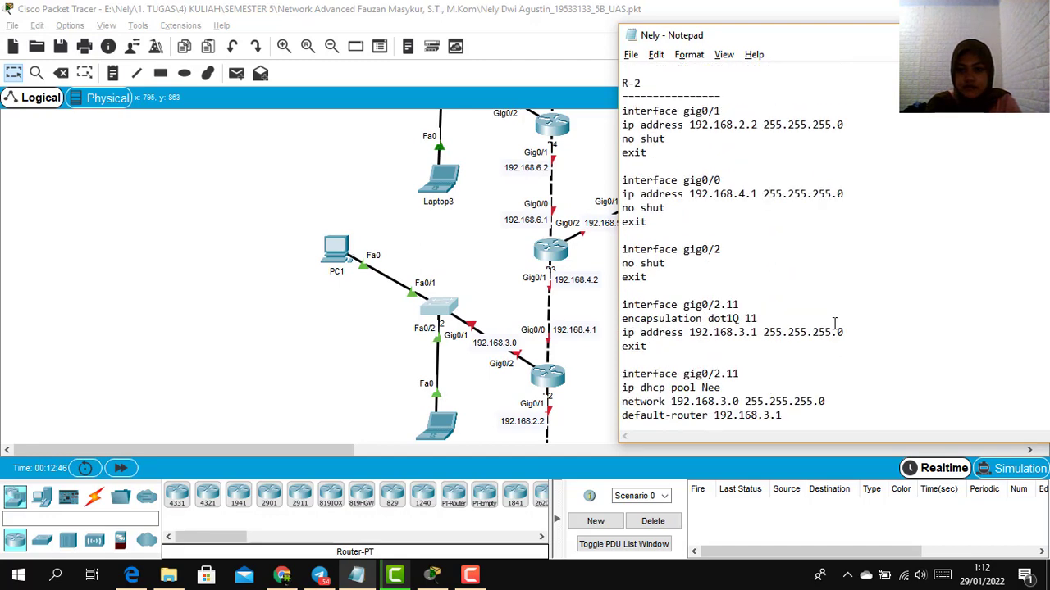
left_click_drag(623, 108, 798, 235)
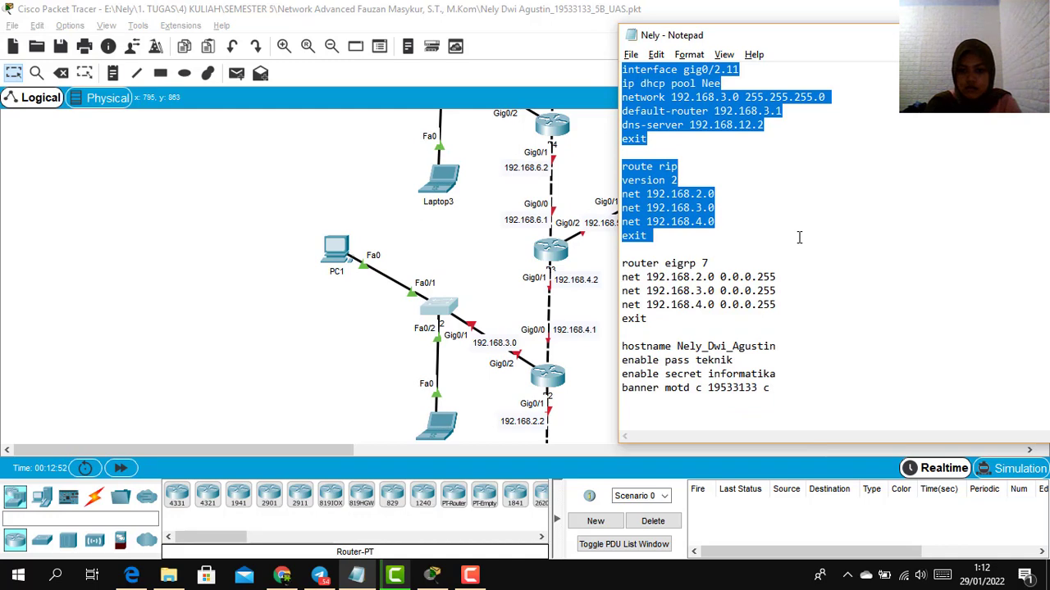
mouse_move(798, 239)
left_mouse_down()
mouse_move(818, 324)
mouse_move(792, 233)
mouse_move(799, 246)
left_mouse_up()
Step: Apply the copied commands in R2's global configuration mode: gig0/1, gig0/0 and gig0/2.11 addressing, DHCP pool Nee and RIP version 2
left_click(556, 379)
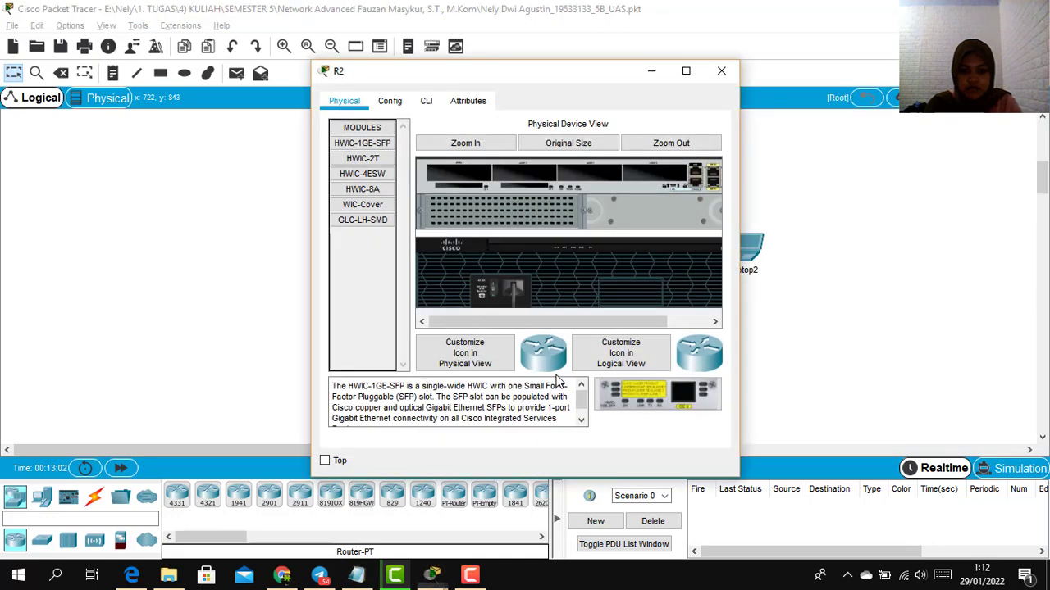
left_click(419, 103)
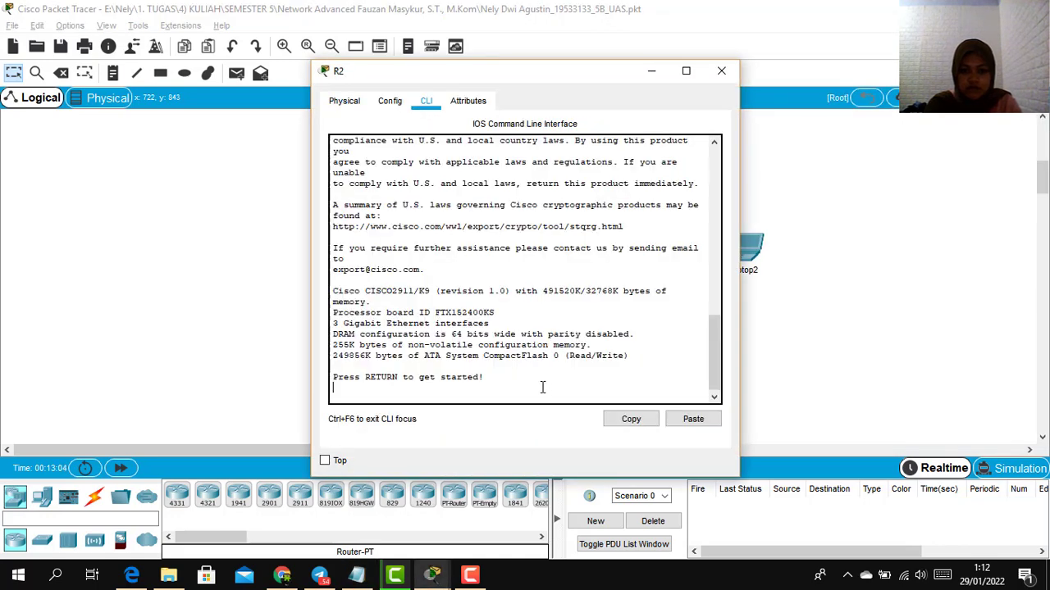
key("Return")
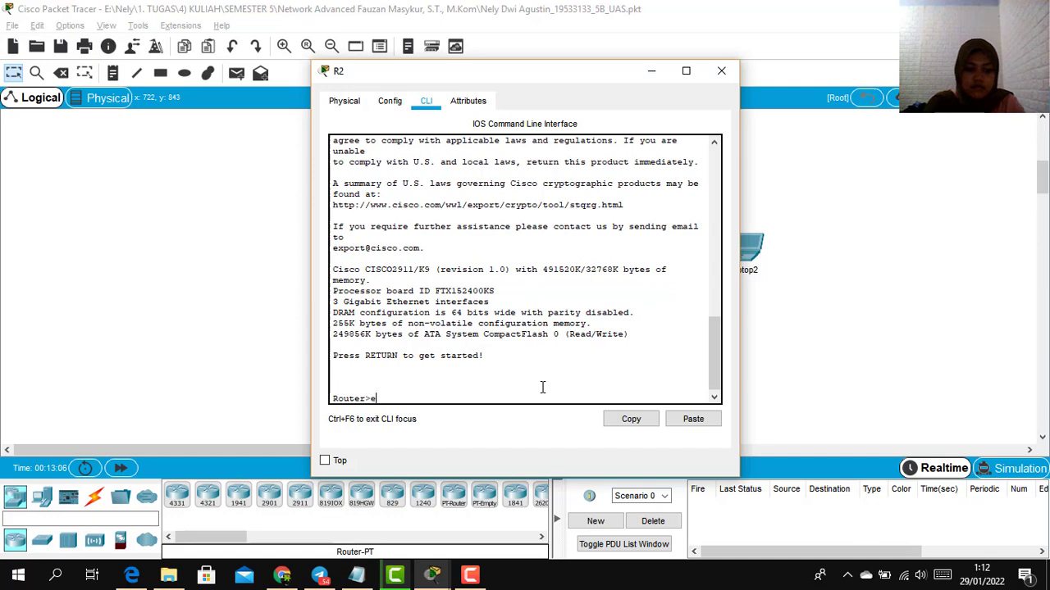
type("ena")
key("Return")
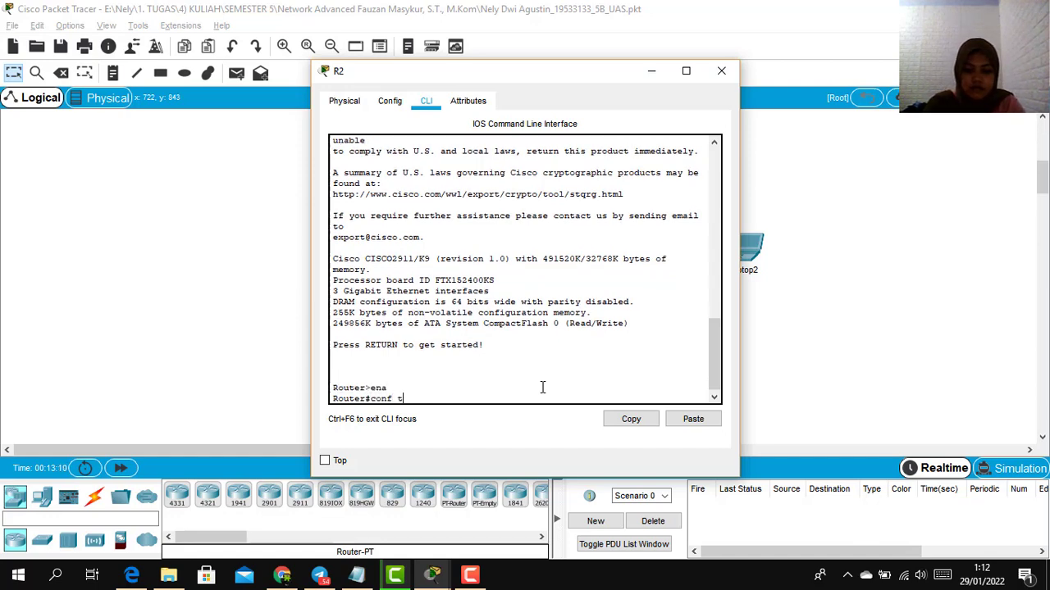
type("conf t")
key("Return")
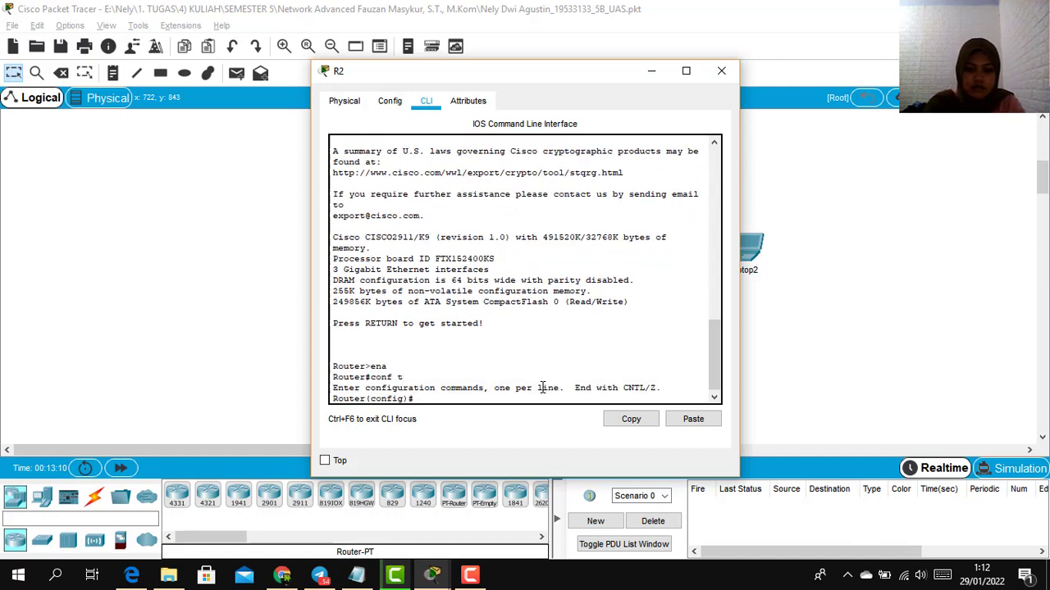
left_click(693, 419)
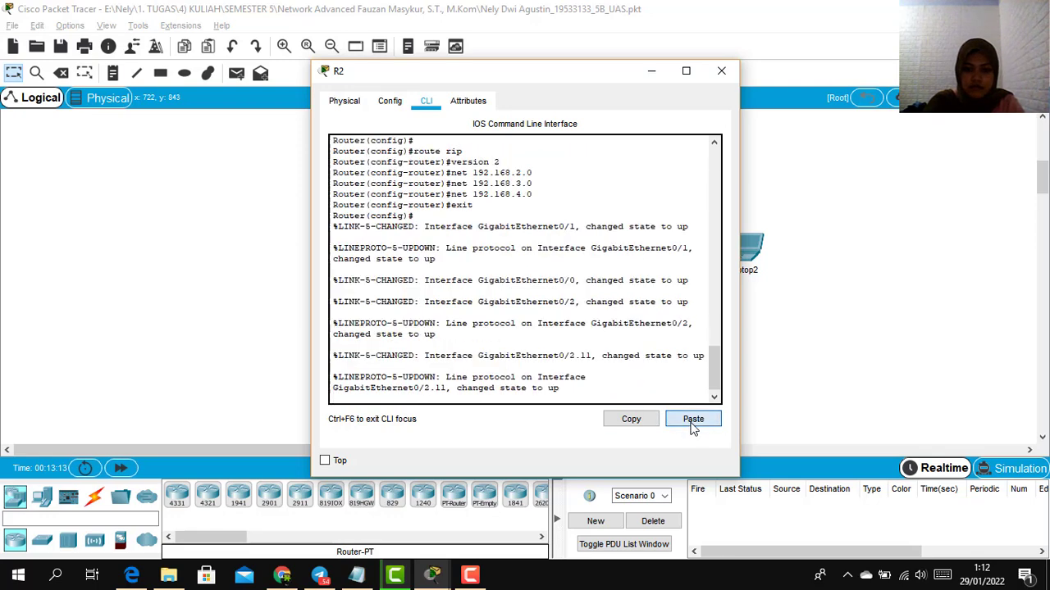
key("Return")
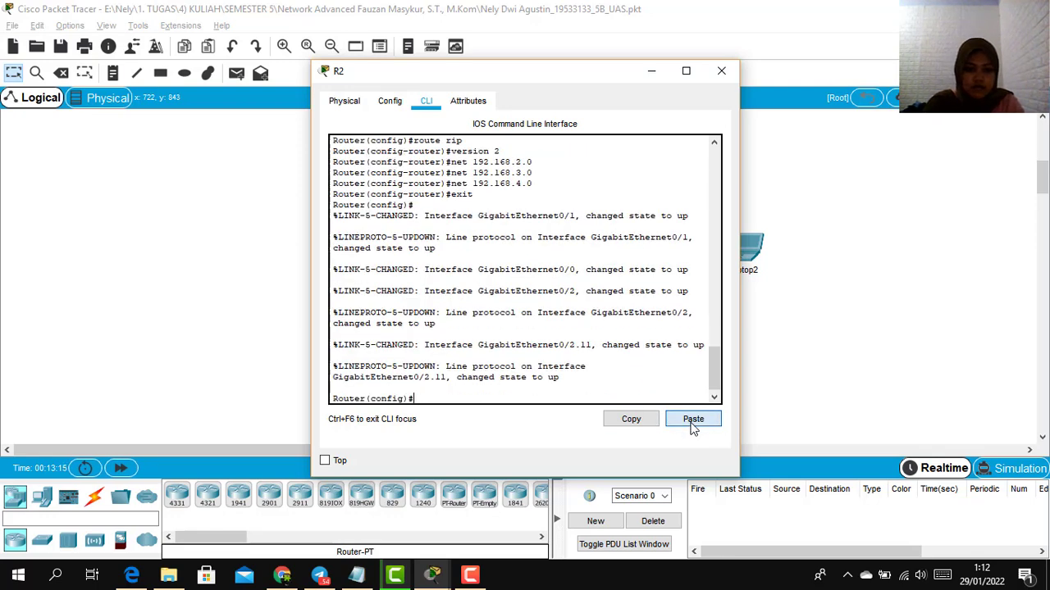
Step: Return to the topology and set PC1's FastEthernet0 IPv4 configuration to DHCP
key("alt+Tab")
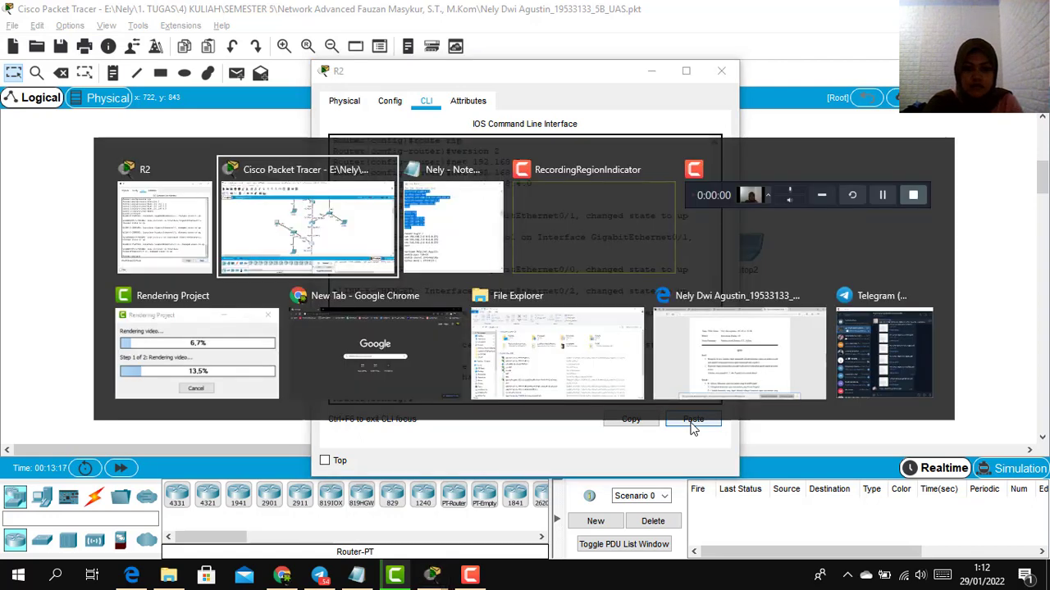
key("alt+Tab")
key("alt+shift+Tab")
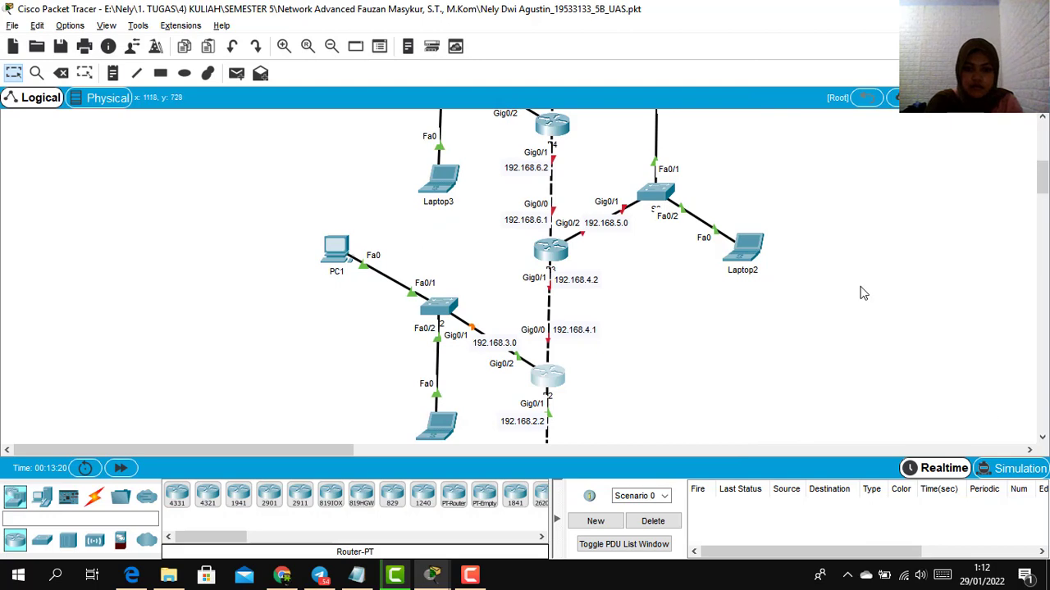
left_click(335, 249)
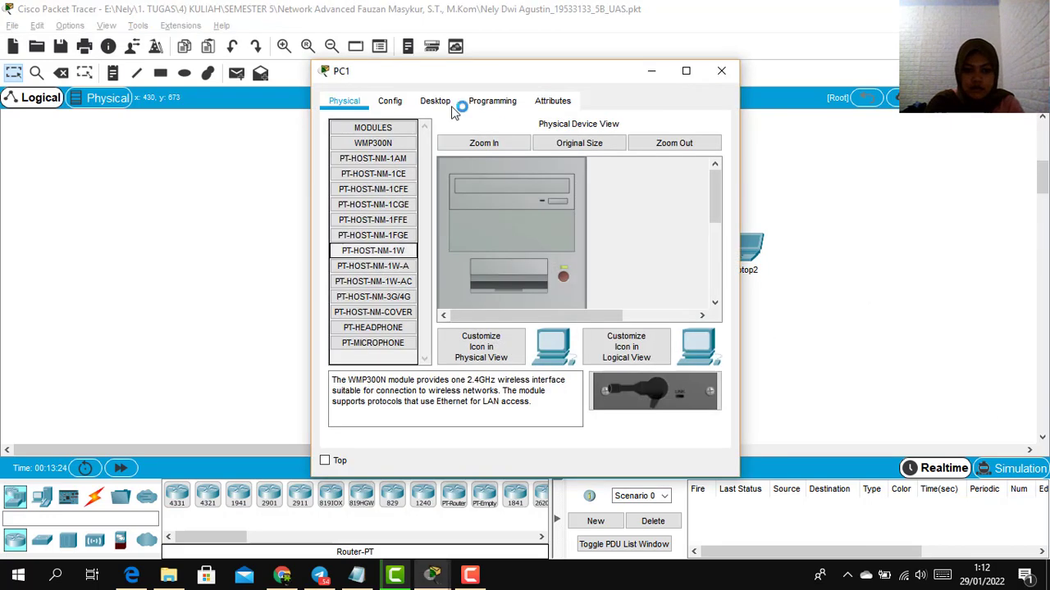
left_click(435, 101)
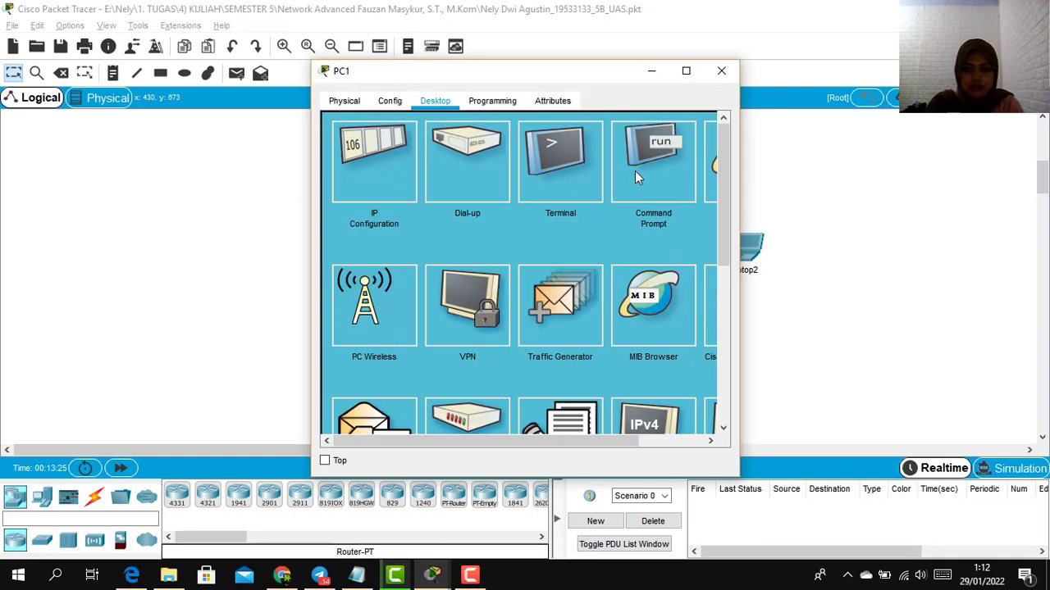
left_click(391, 162)
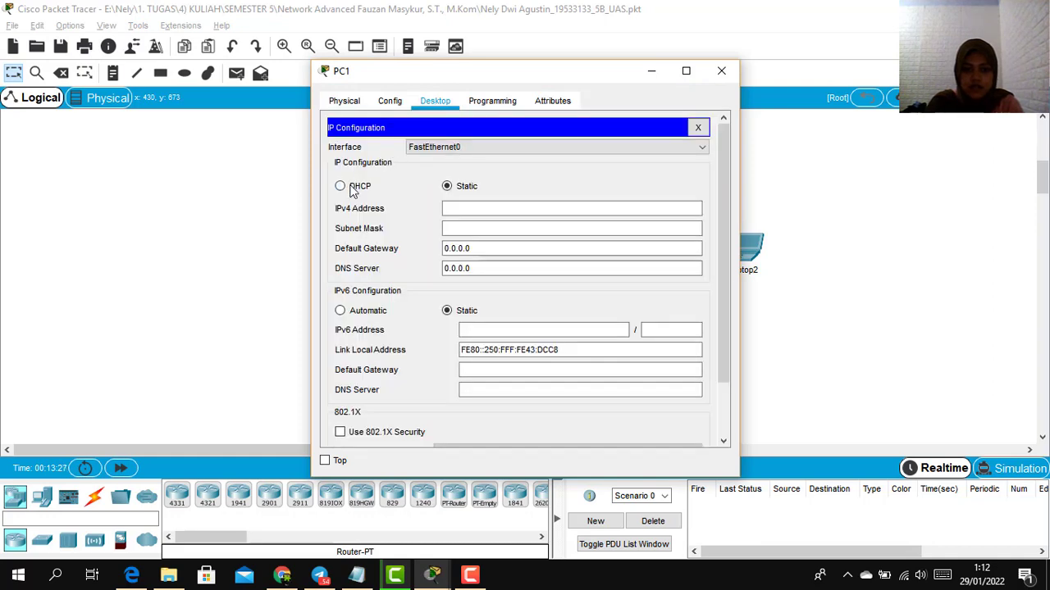
left_click(352, 187)
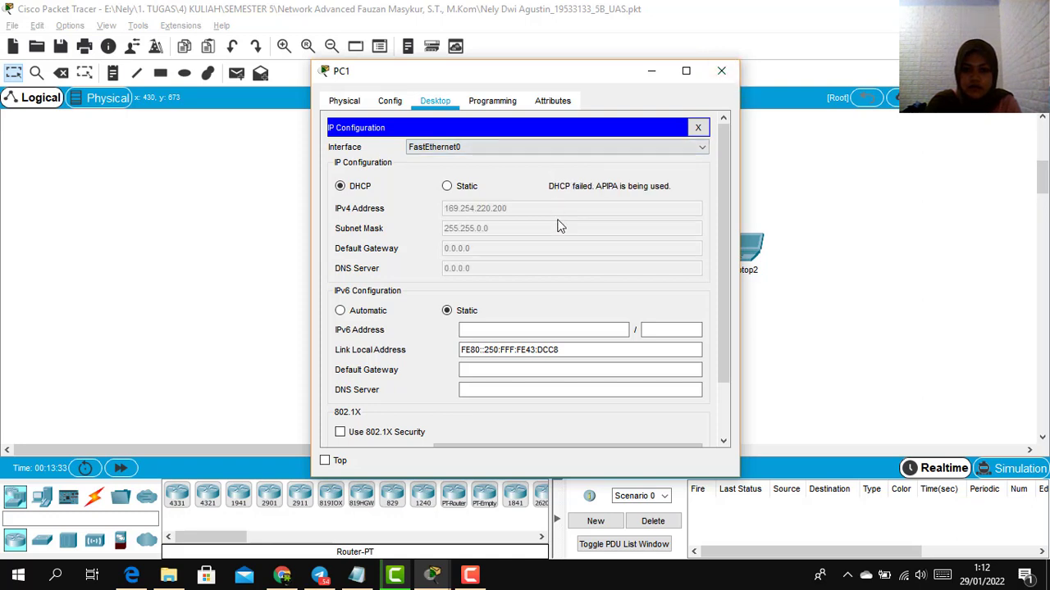
left_click(725, 74)
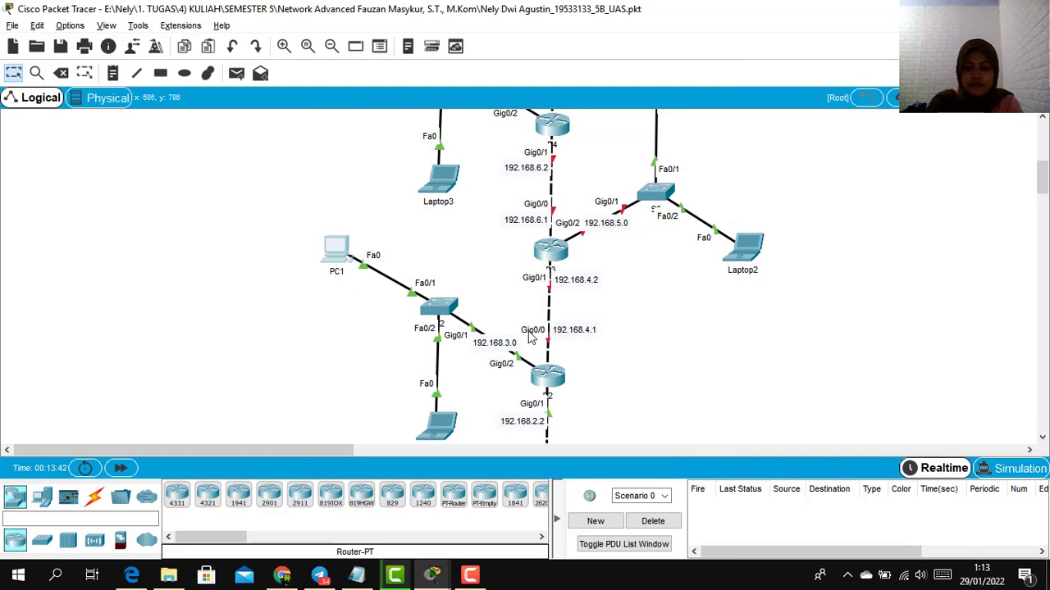
Step: Request a new DHCP address on PC1 by switching its IPv4 configuration to static and back to DHCP
left_click(345, 242)
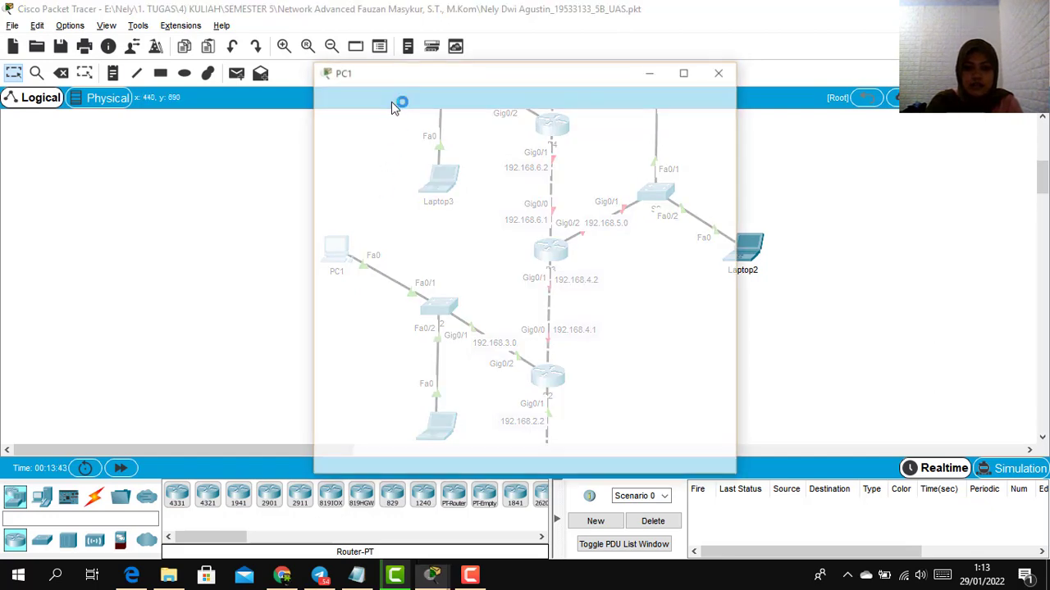
left_click(389, 147)
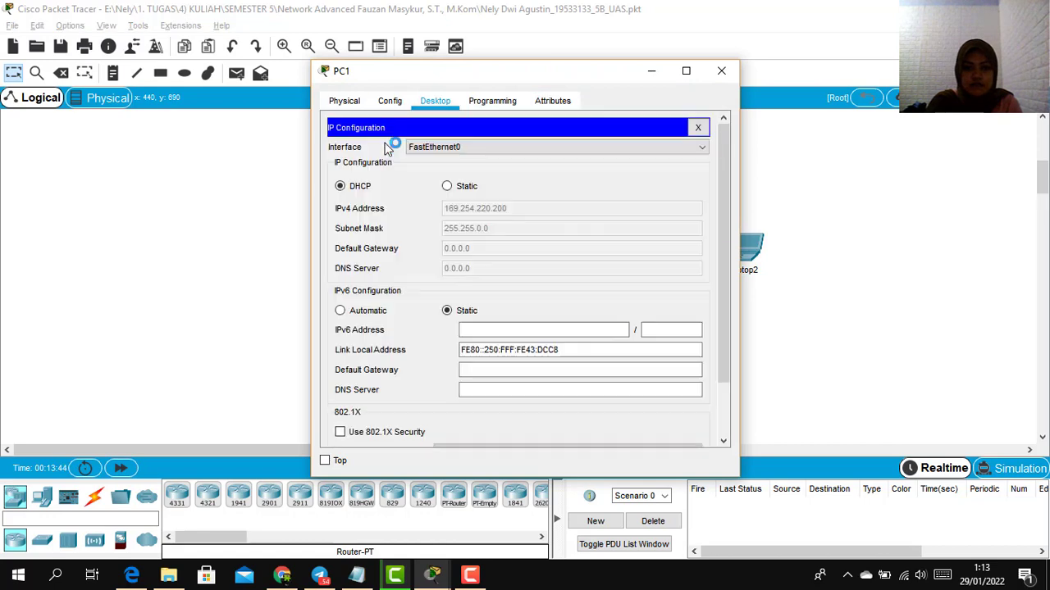
left_click(446, 187)
left_click(354, 188)
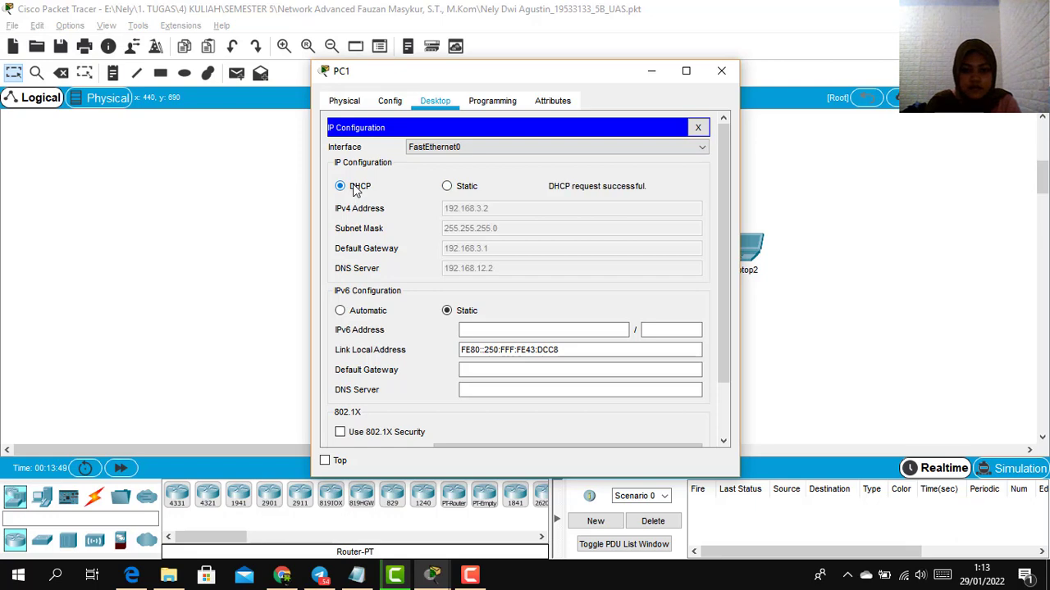
left_click(721, 72)
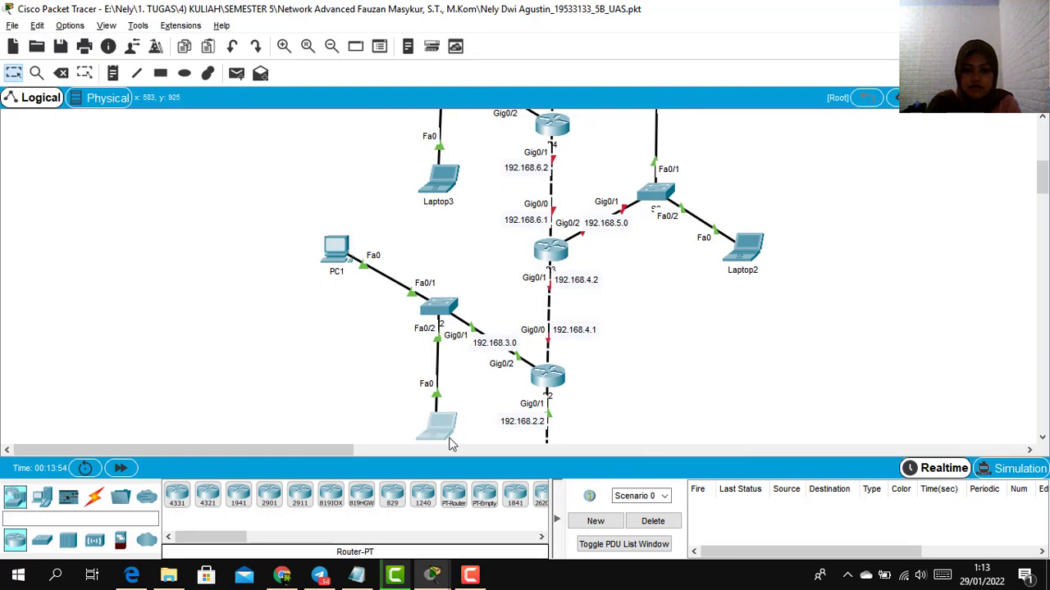
Step: Set Laptop1's FastEthernet0 IPv4 configuration to DHCP and close its device window
left_click(450, 444)
left_click(444, 102)
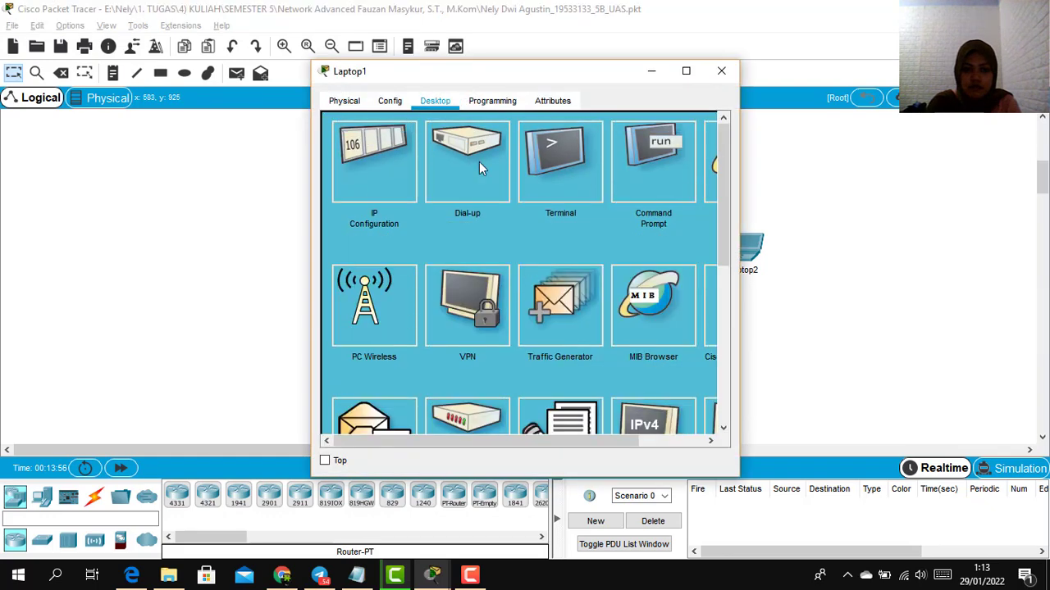
left_click(388, 149)
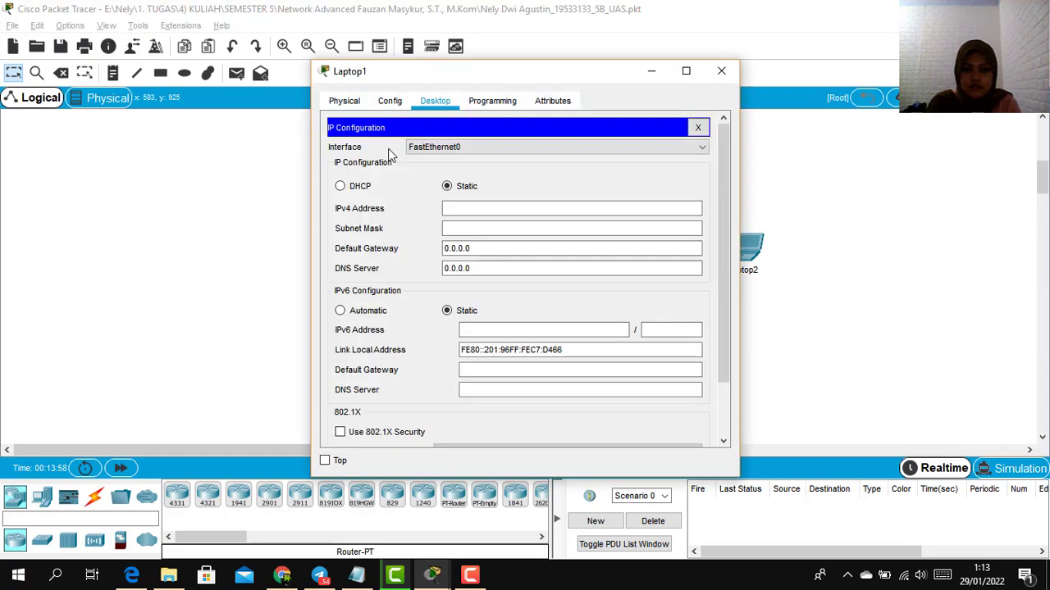
left_click(361, 188)
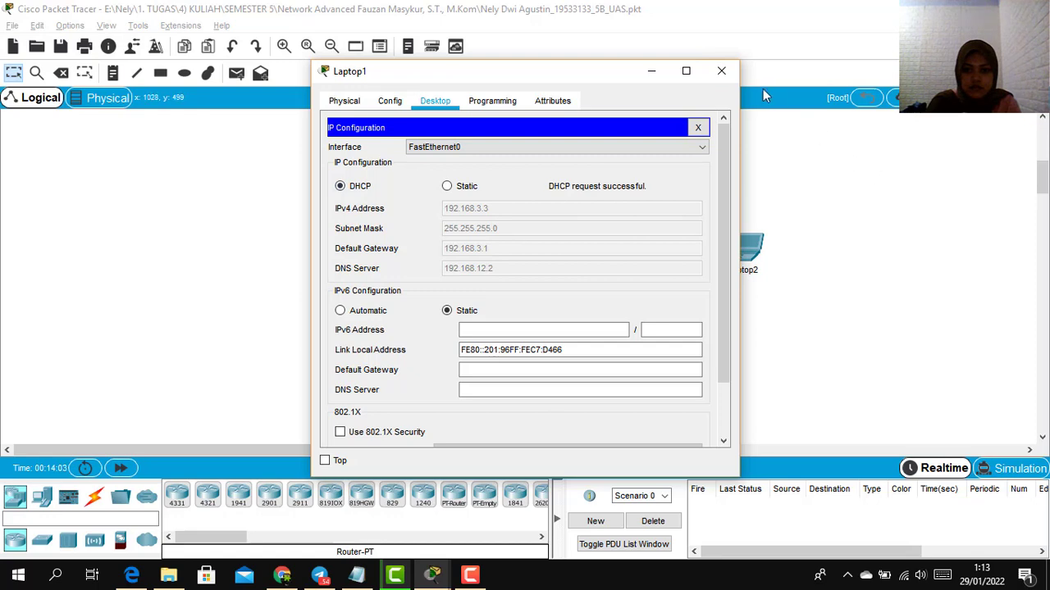
left_click(720, 71)
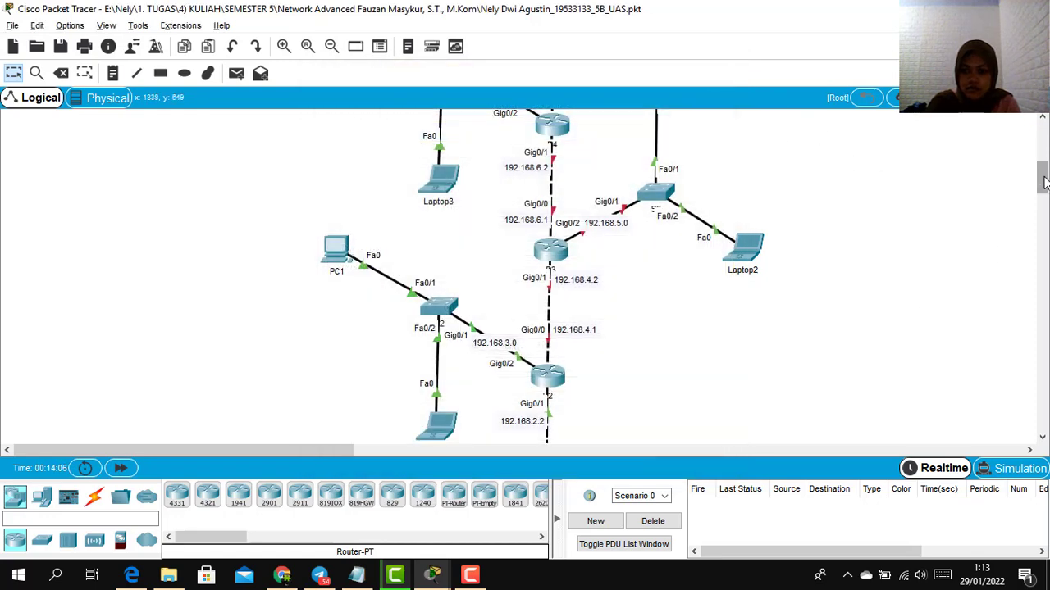
Step: Open switch S3's command line and enter global configuration mode
left_click_drag(1043, 182, 1043, 172)
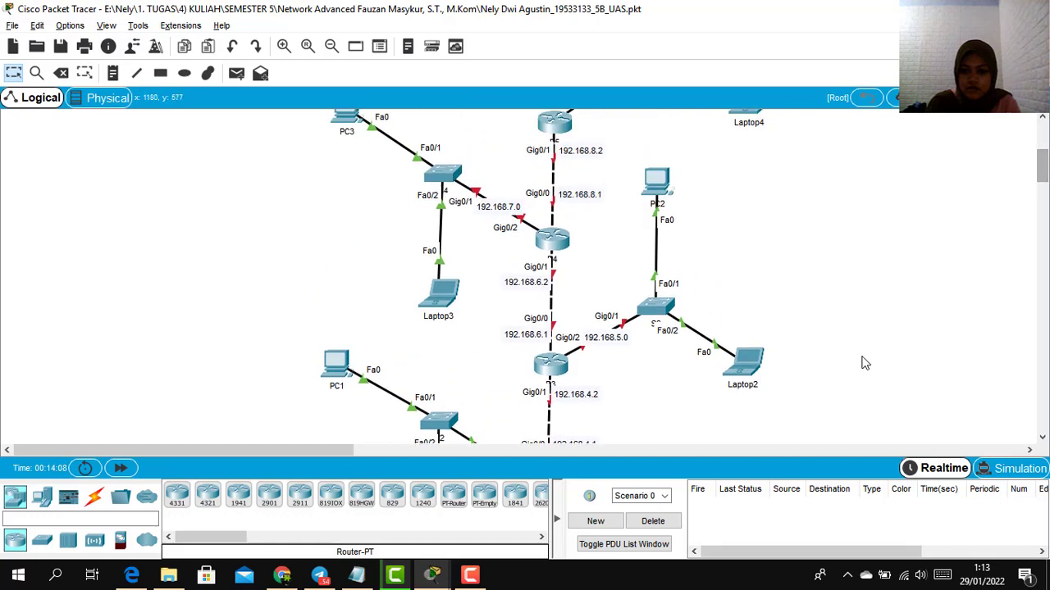
left_click(658, 306)
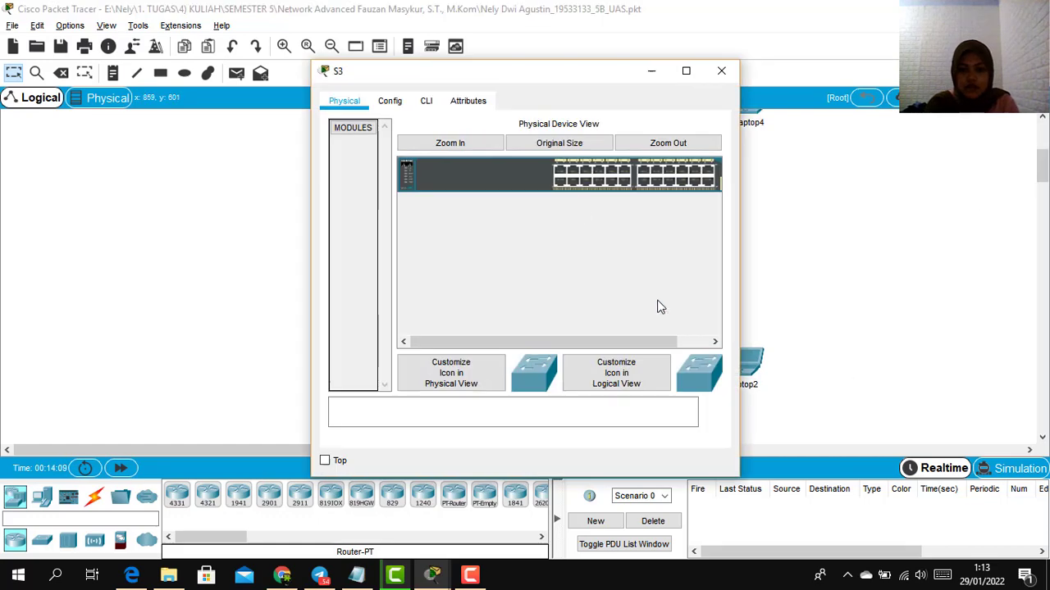
left_click(425, 100)
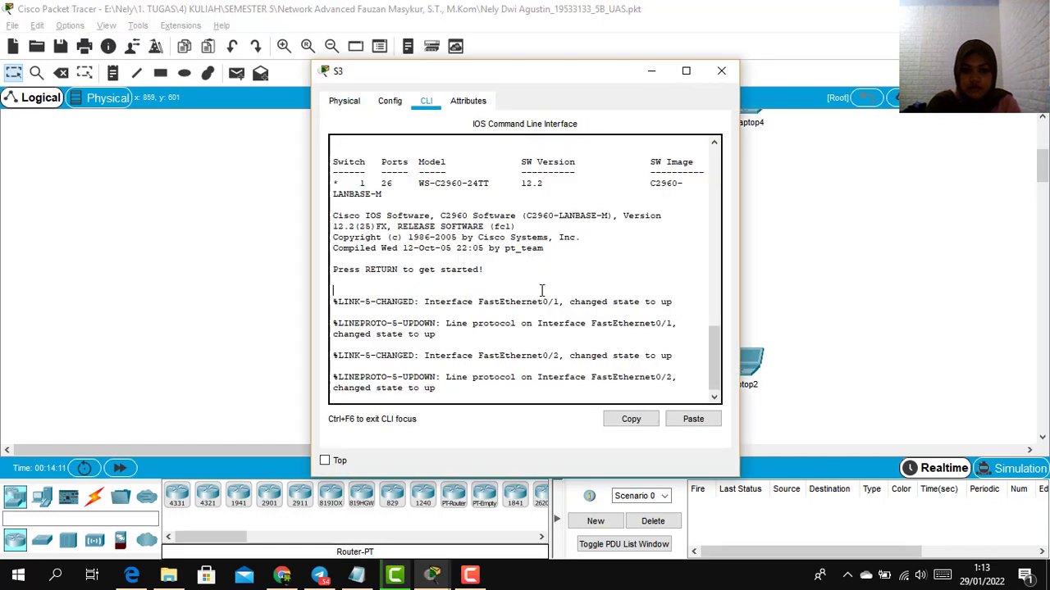
key("Return")
type("em")
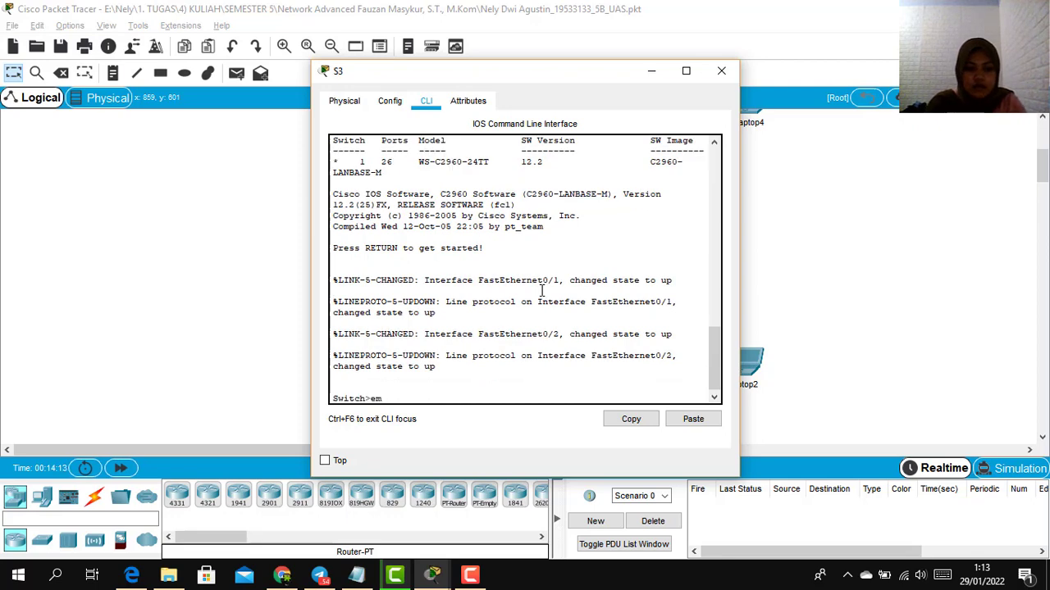
type("a")
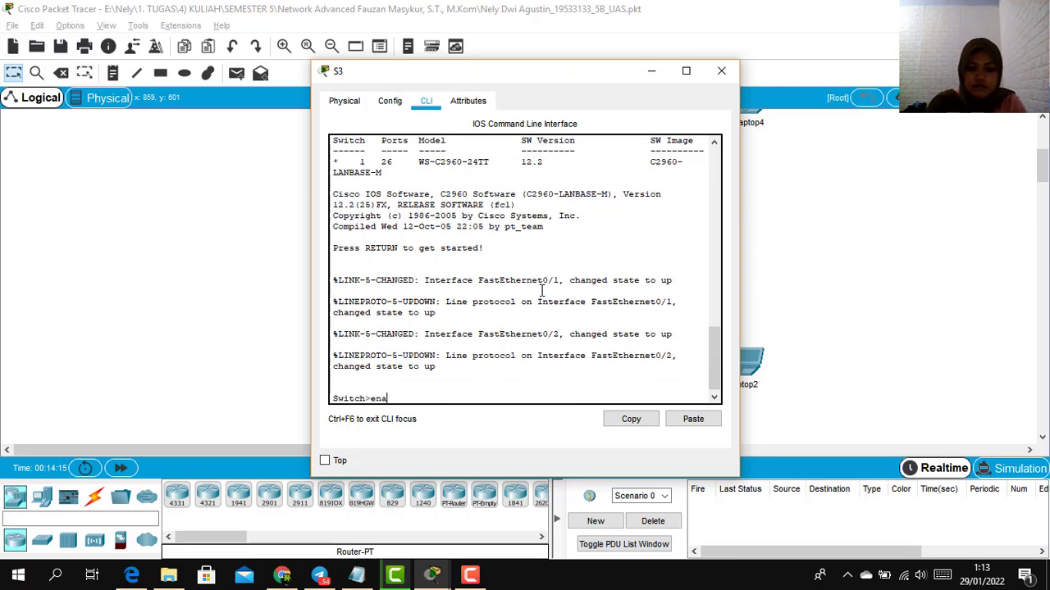
key("Return")
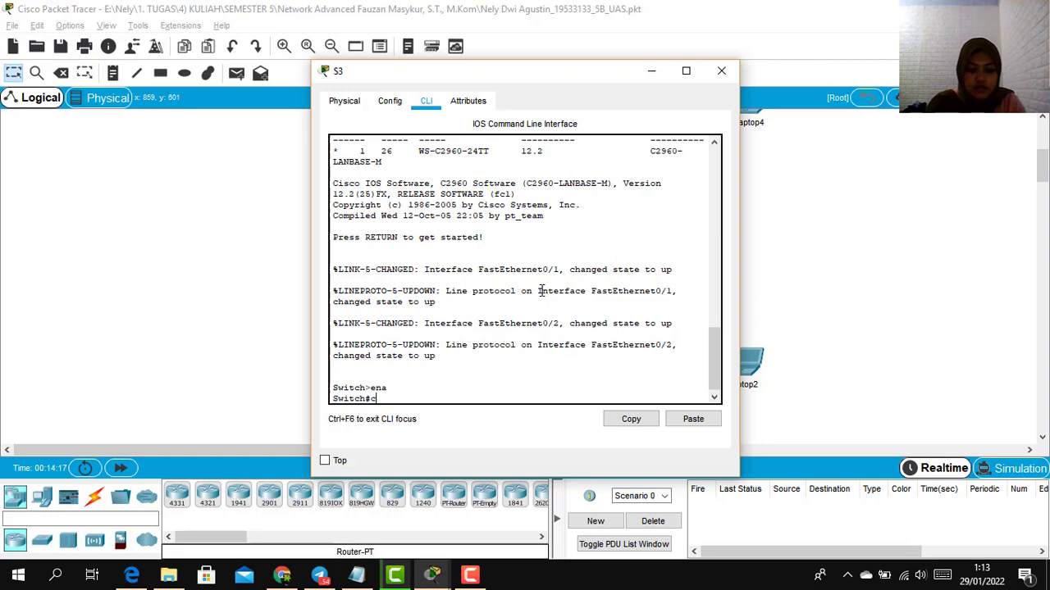
type("f t")
key("Return")
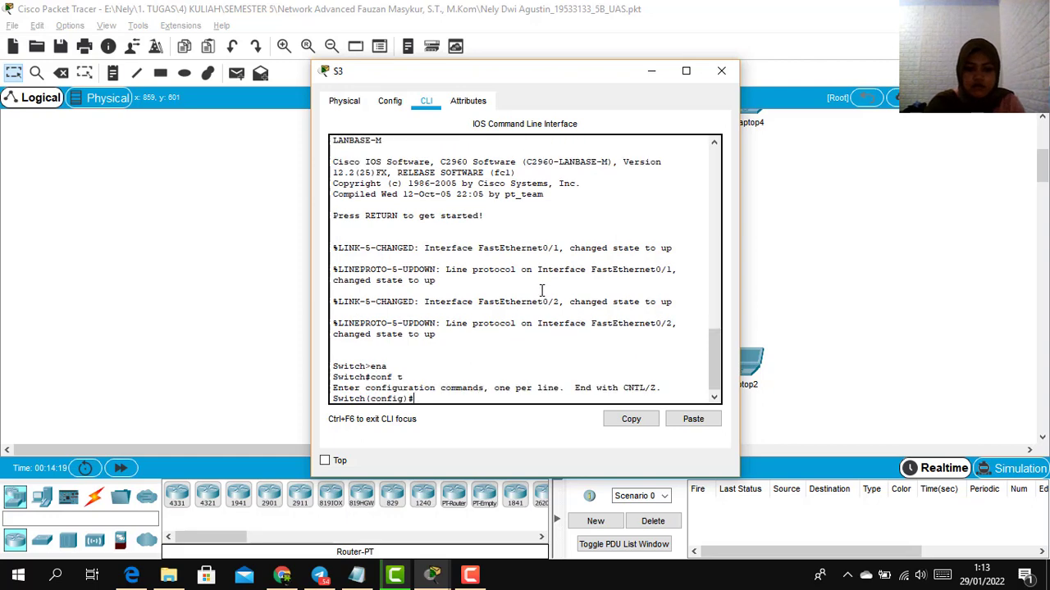
Step: Copy the switch 3 commands from the Notepad notes, from the vlan 12 block through the gig0/1 trunk block
key("alt+Tab")
key("alt+Tab")
key("alt+Tab")
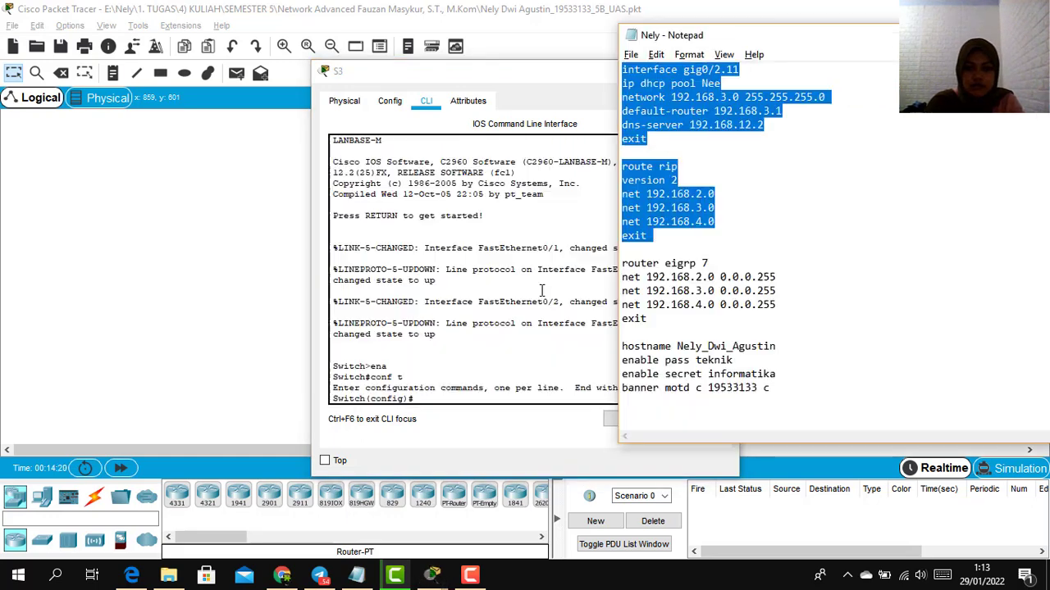
left_click(735, 268)
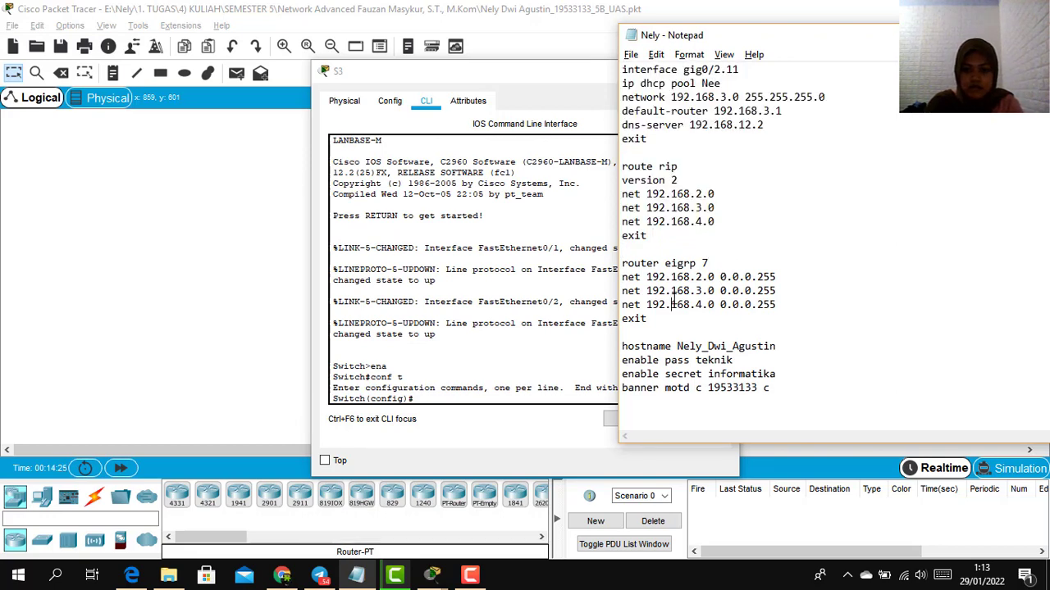
scroll(673, 304, "down", 3)
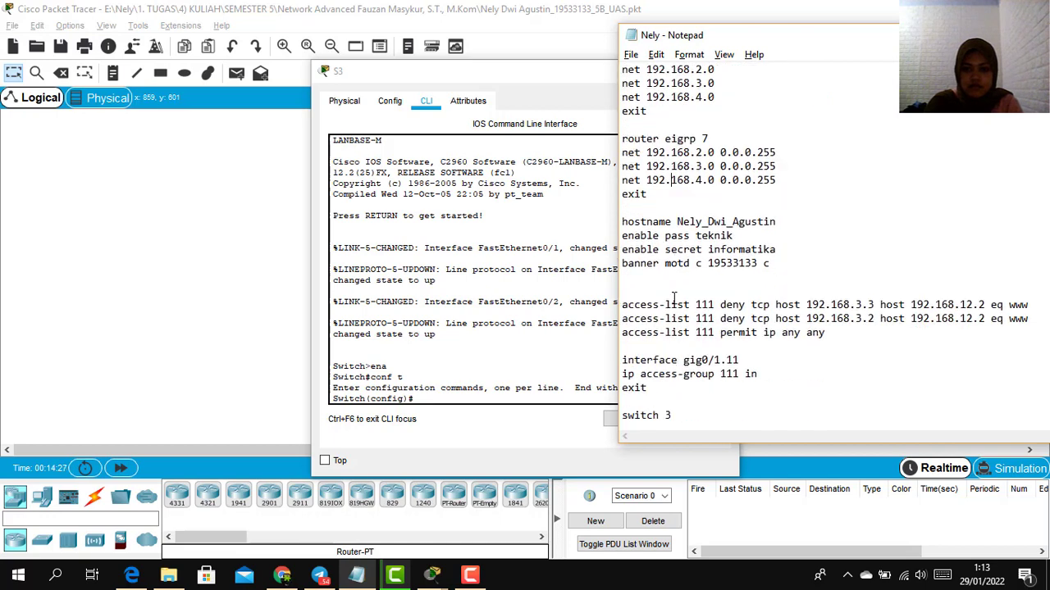
scroll(672, 303, "down", 1)
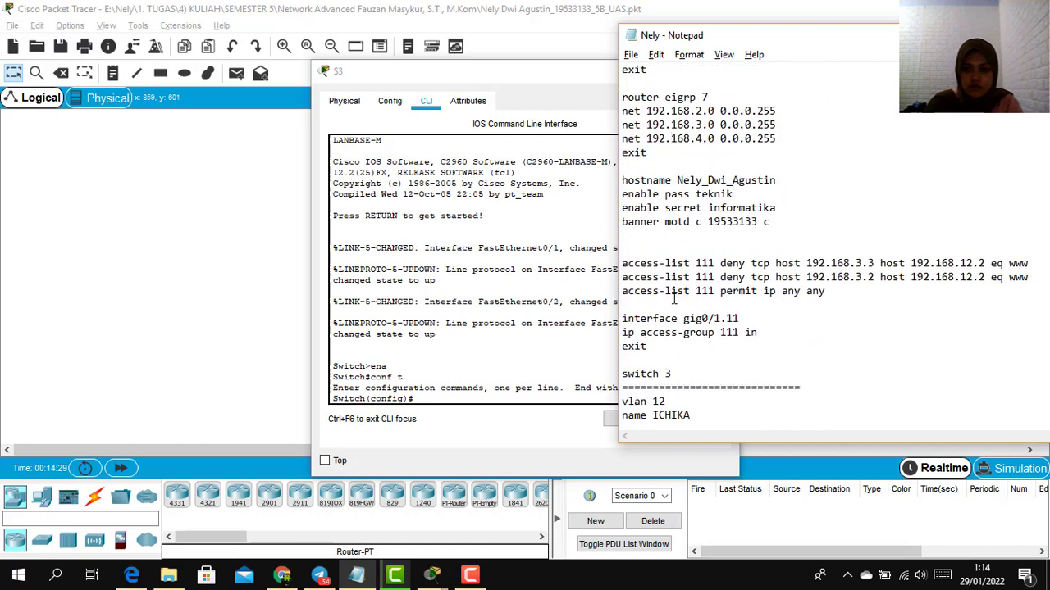
scroll(673, 300, "down", 4)
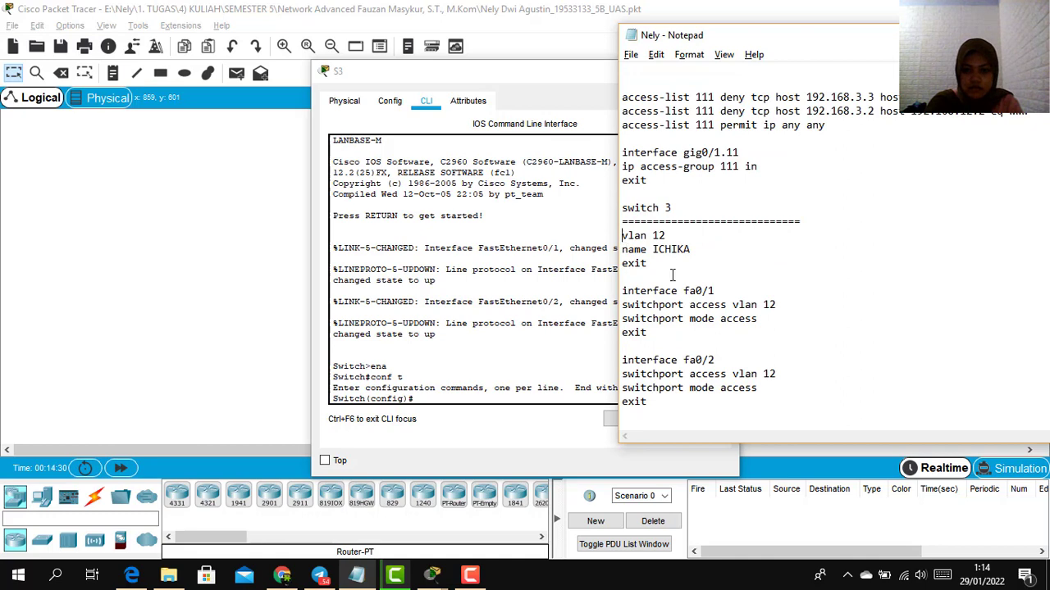
left_click_drag(624, 238, 758, 215)
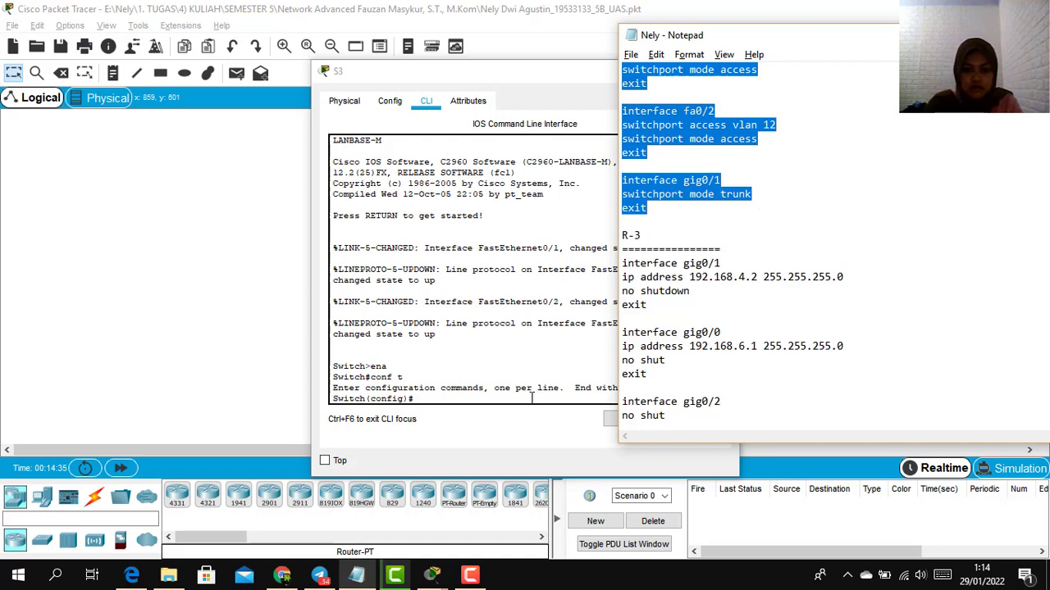
Step: Apply the copied commands on S3: VLAN 12 named ICHIKA, fa0/1 and fa0/2 as VLAN 12 access ports, gig0/1 as trunk; exit configuration mode
left_click(540, 387)
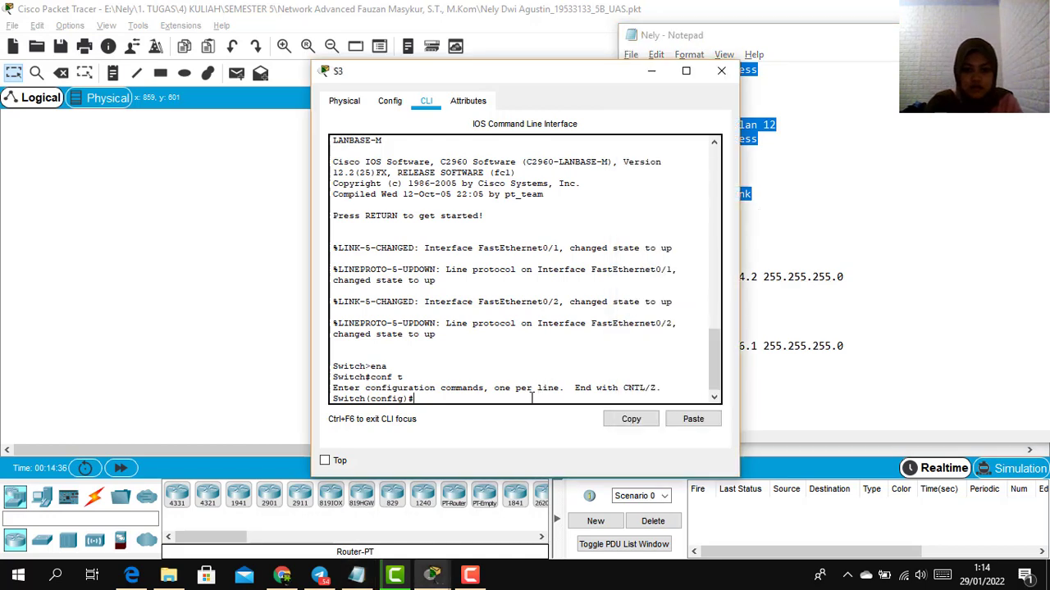
left_click(693, 422)
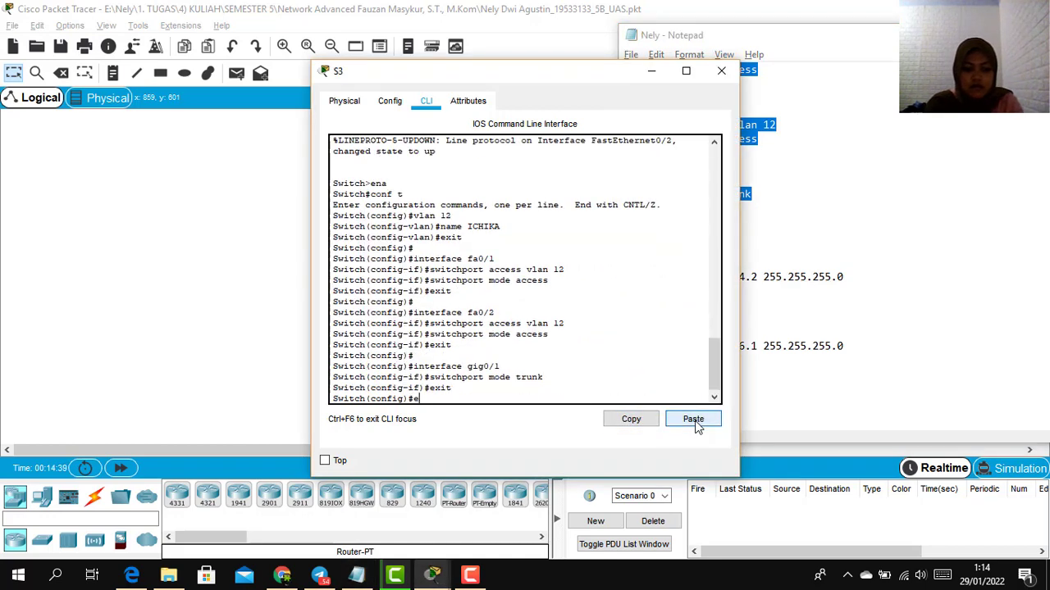
left_click(722, 72)
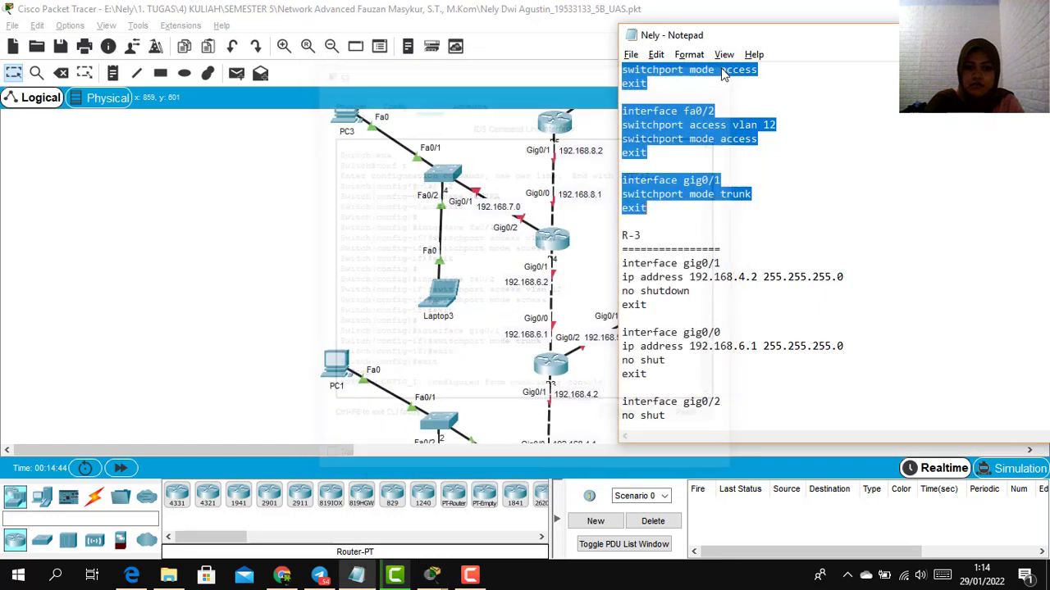
Step: Review R2's applied configuration in its command line and bring up a fresh global configuration prompt
left_click(490, 302)
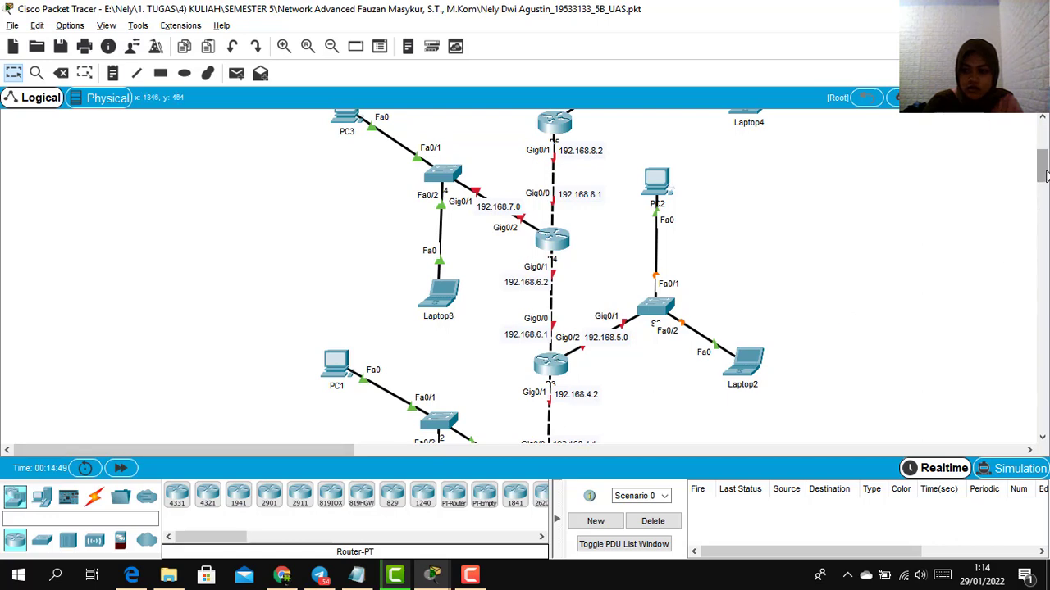
scroll(1041, 170, "down", 3)
left_click(551, 373)
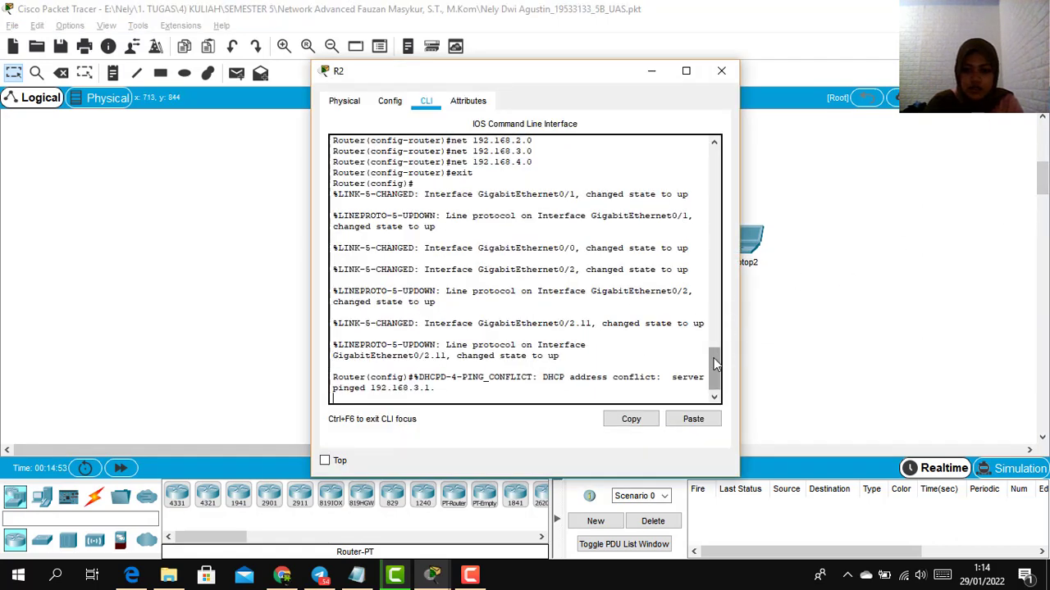
scroll(717, 361, "up", 4)
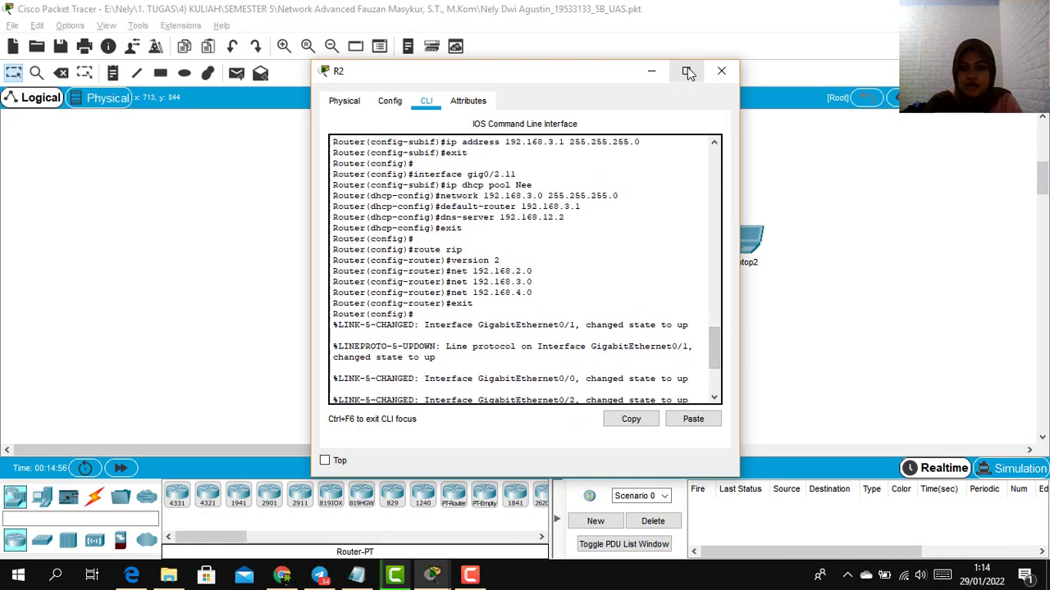
left_click(722, 73)
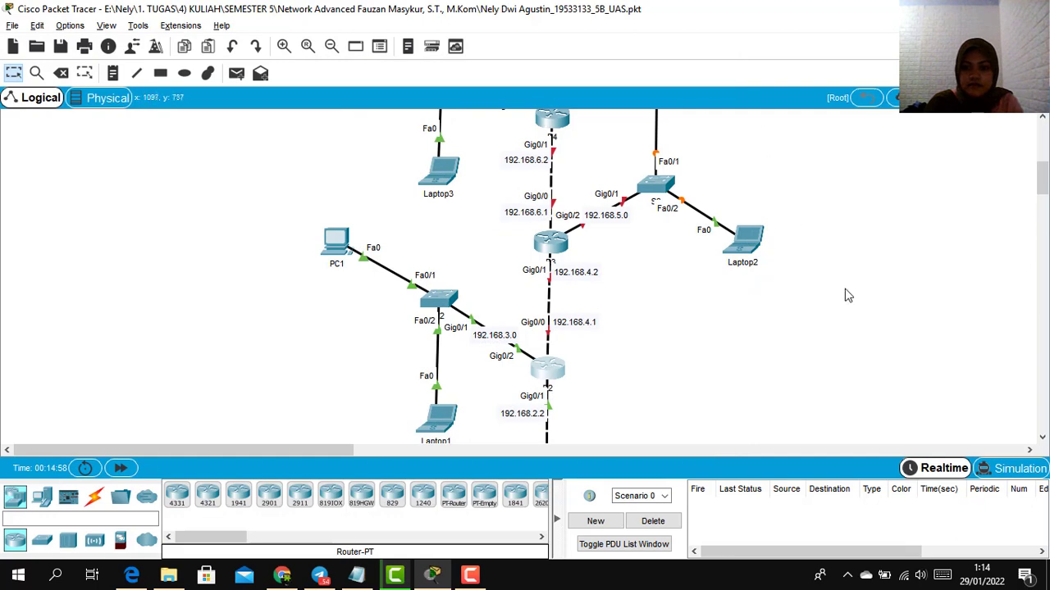
left_click(544, 373)
key("Return")
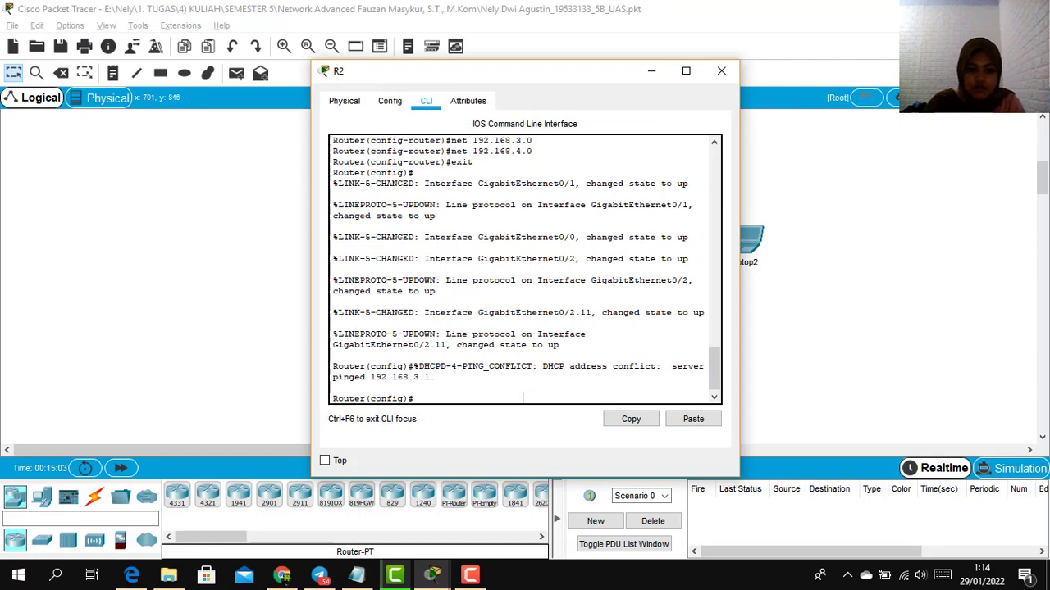
Step: Copy R2's router eigrp 7 block from the Notepad notes, including its three network statements and exit
key("alt+Tab")
key("alt+Tab")
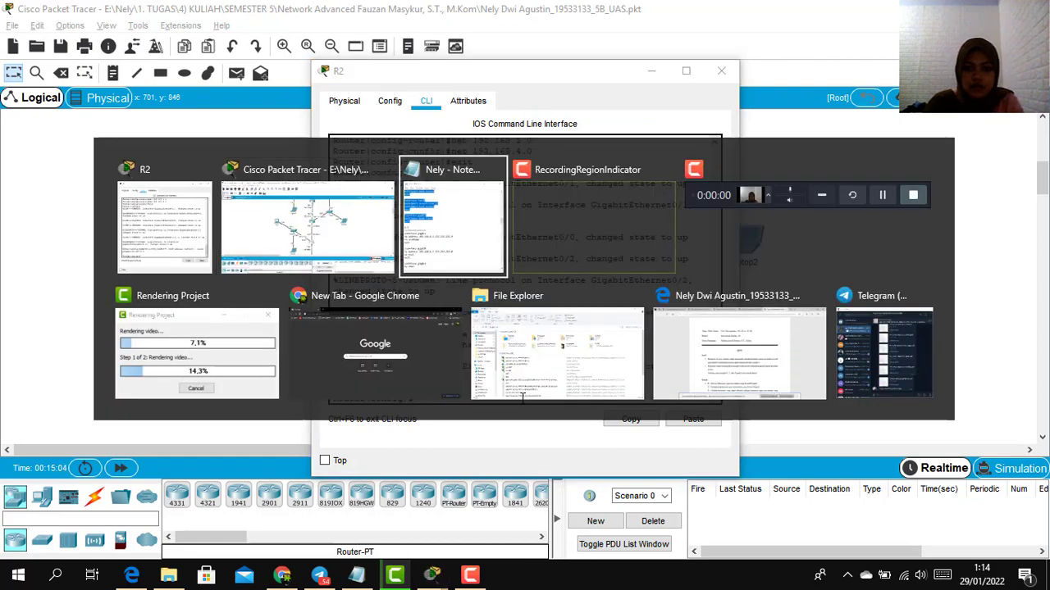
scroll(816, 226, "up", 11)
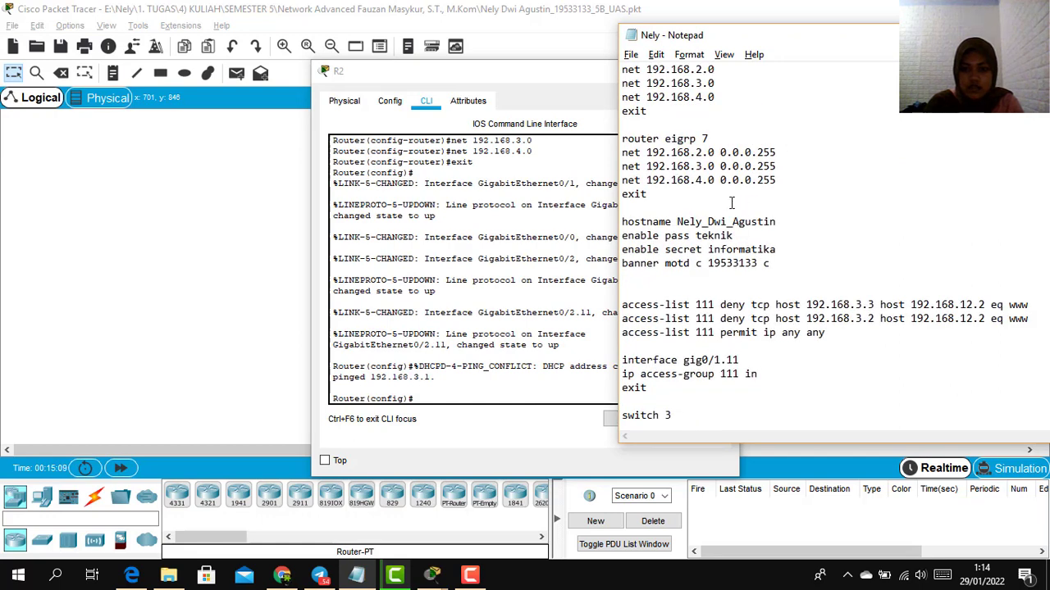
left_click_drag(730, 197, 612, 144)
key("ctrl+c")
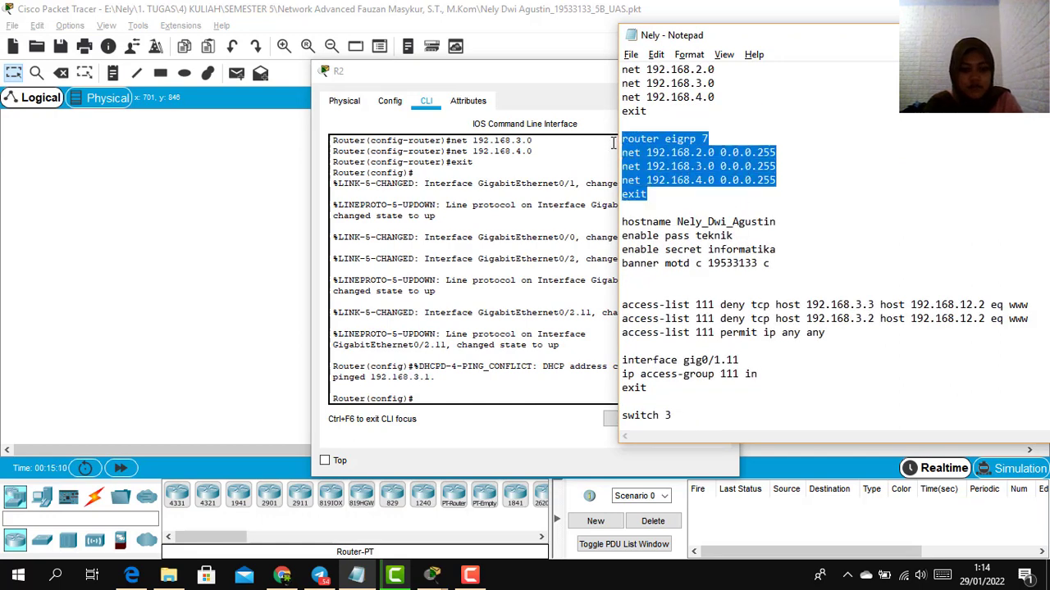
Step: Apply EIGRP 7 on R2 with networks 192.168.2.0, 192.168.3.0 and 192.168.4.0, wildcard 0.0.0.255, exit configuration mode and return to the topology
left_click(460, 392)
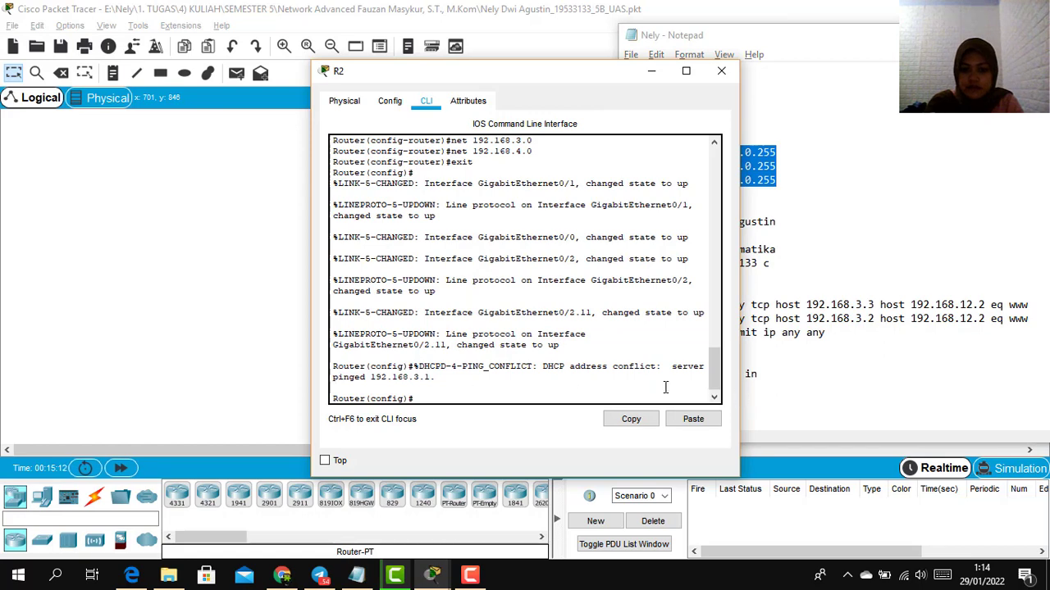
left_click(693, 419)
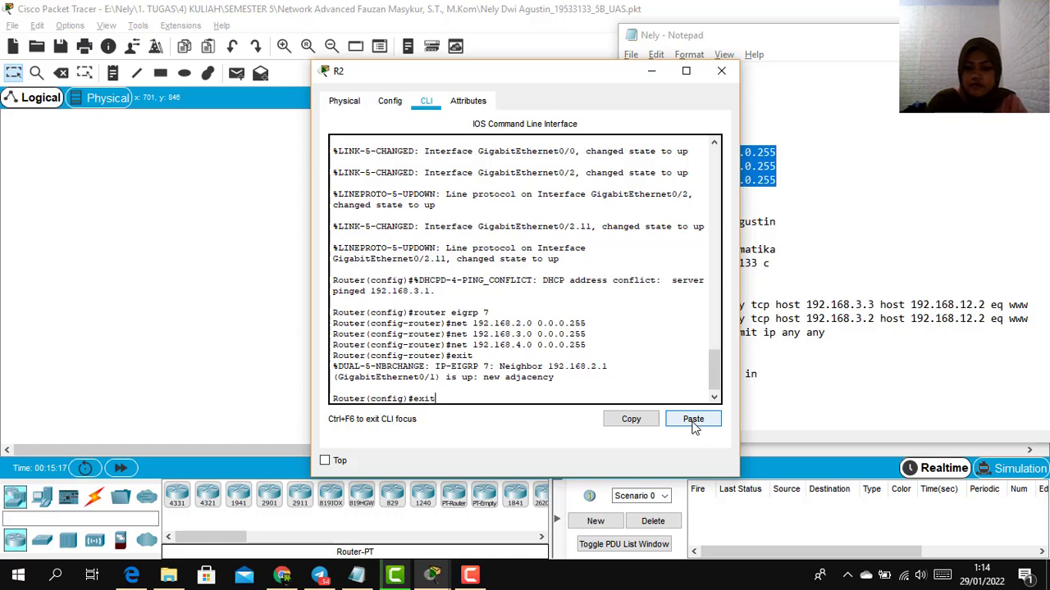
key("Return")
key("alt+Tab")
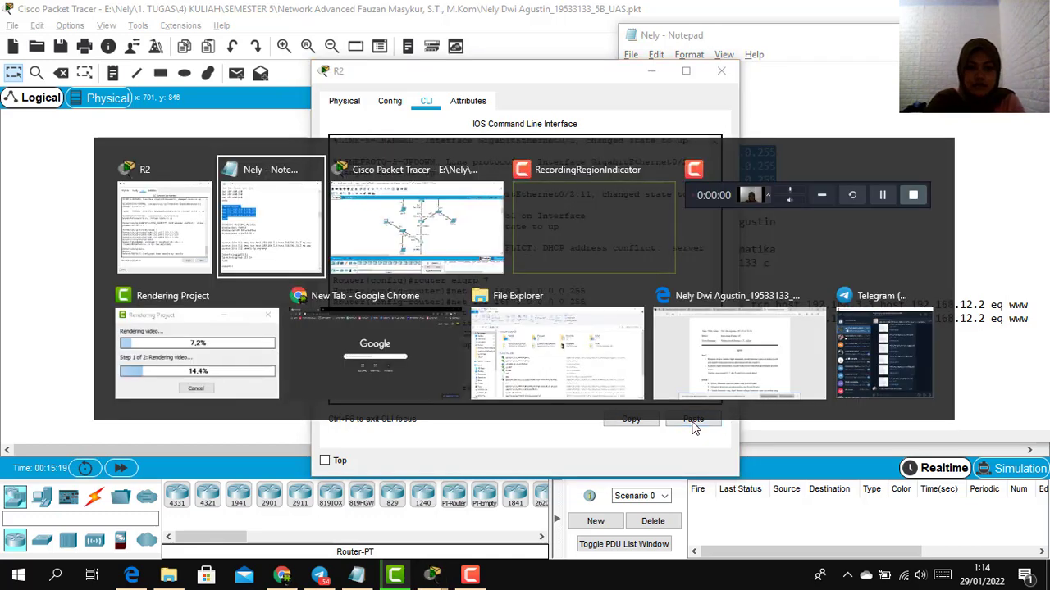
key("alt+Tab")
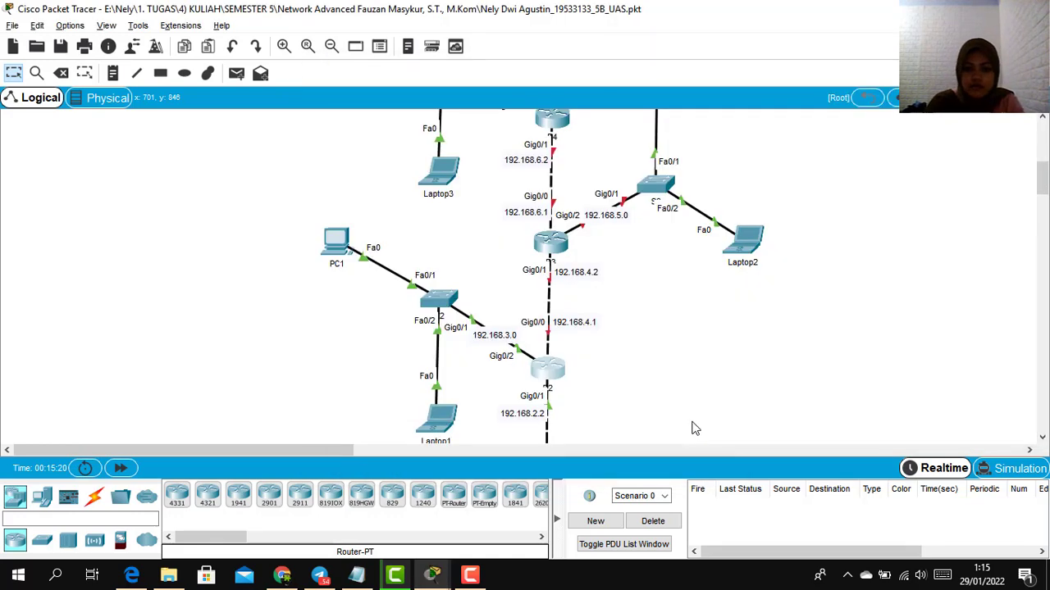
Step: Open R3's command line and enter global configuration mode through privileged mode
left_click(550, 246)
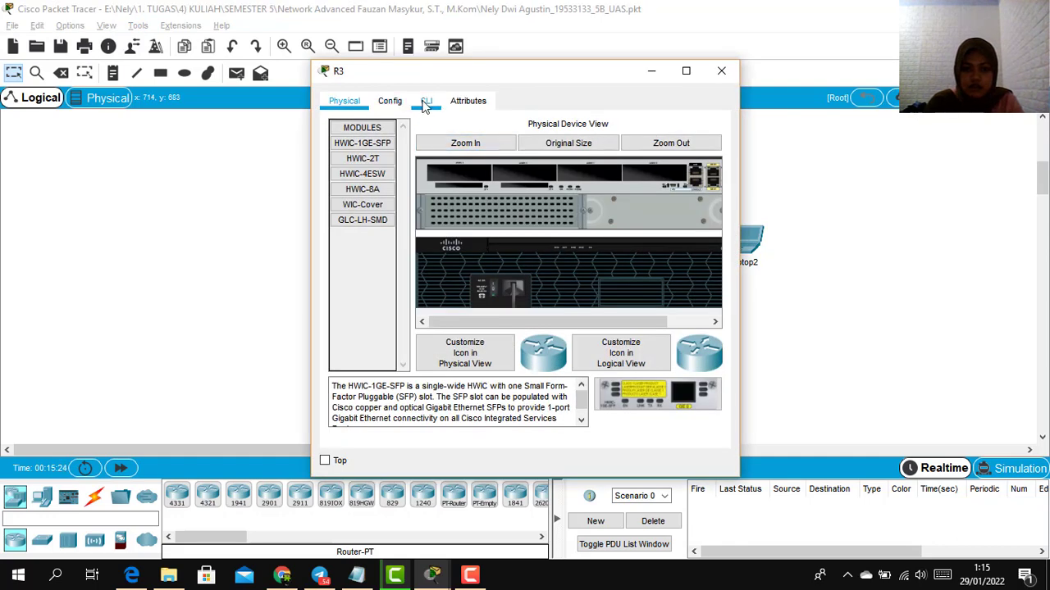
left_click(426, 102)
key("Return")
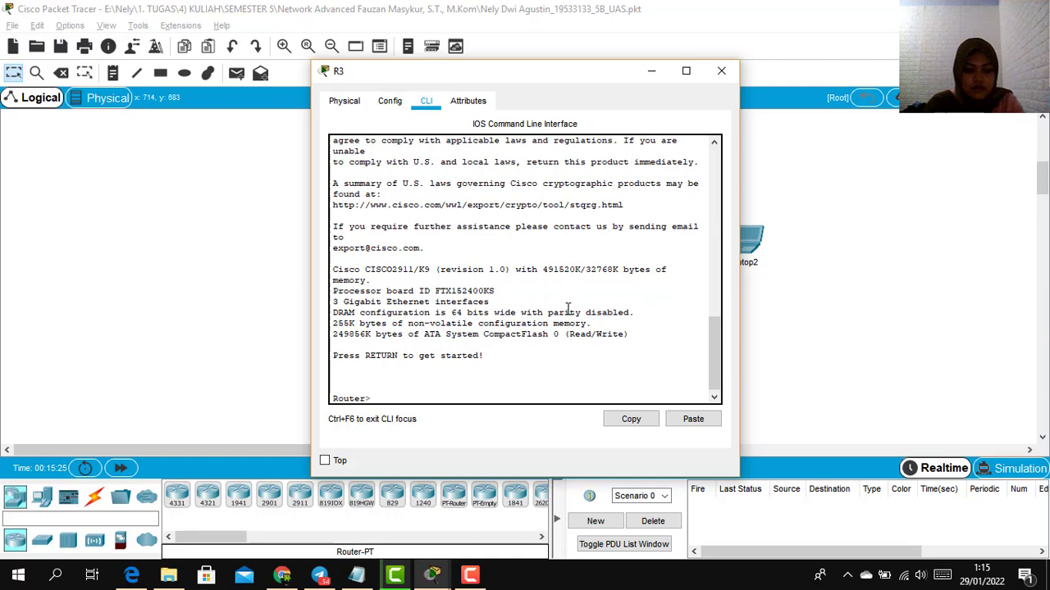
type("ena")
key("Return")
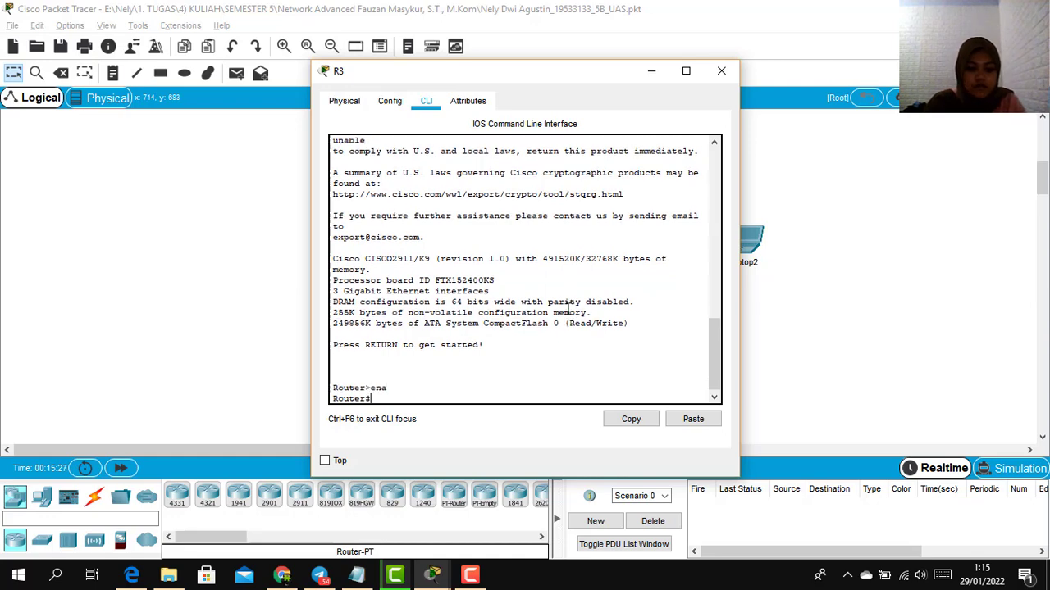
type("conf t")
key("Return")
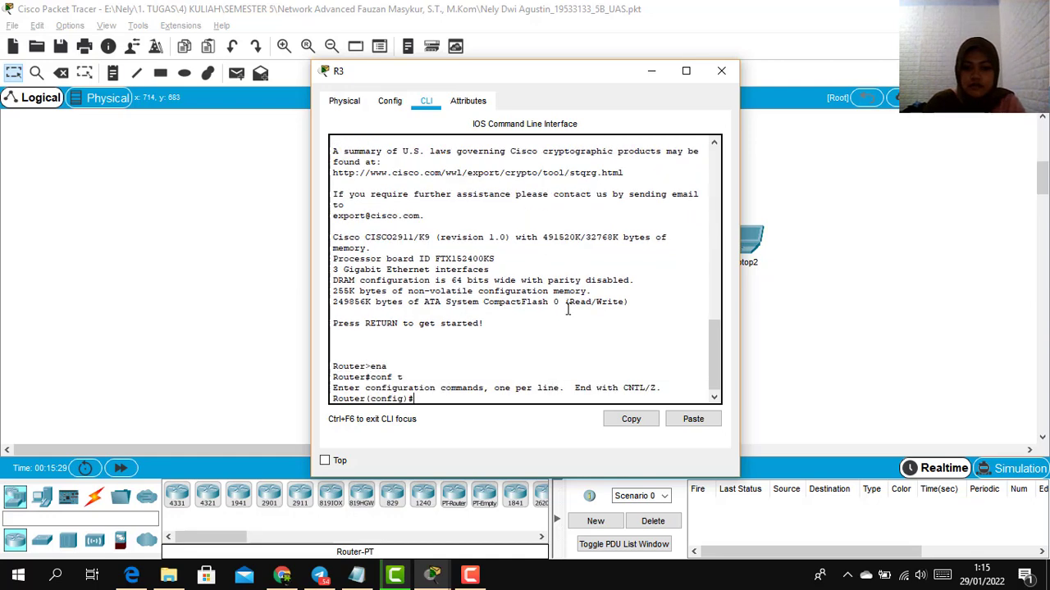
Step: Copy the whole R-3 block from the Notepad notes, from interface gig0/1 through the banner motd line
key("alt+Tab")
key("alt+Tab")
key("alt+Tab")
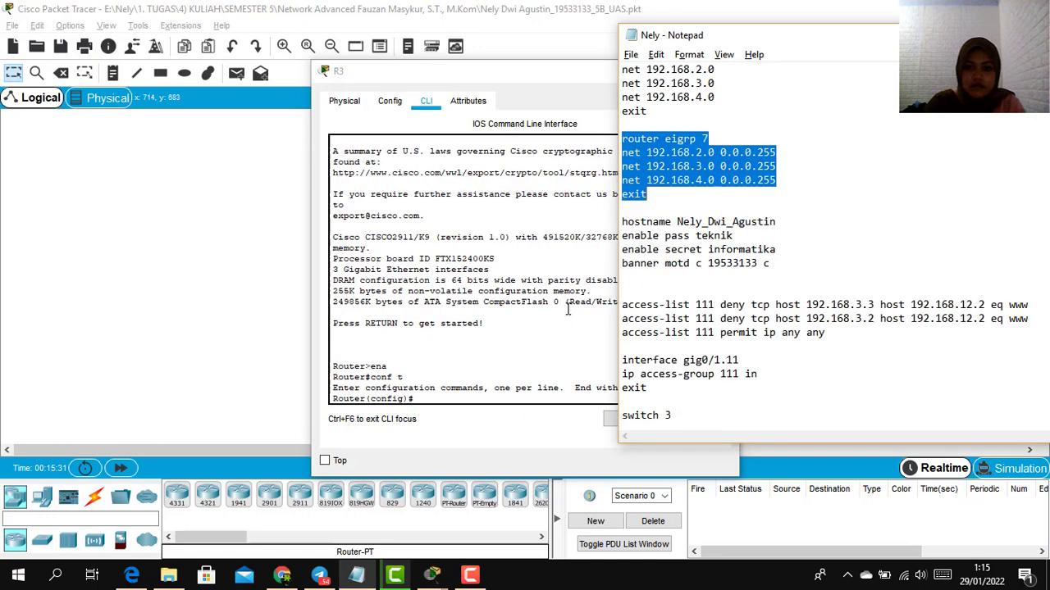
left_click(744, 228)
scroll(745, 226, "down", 11)
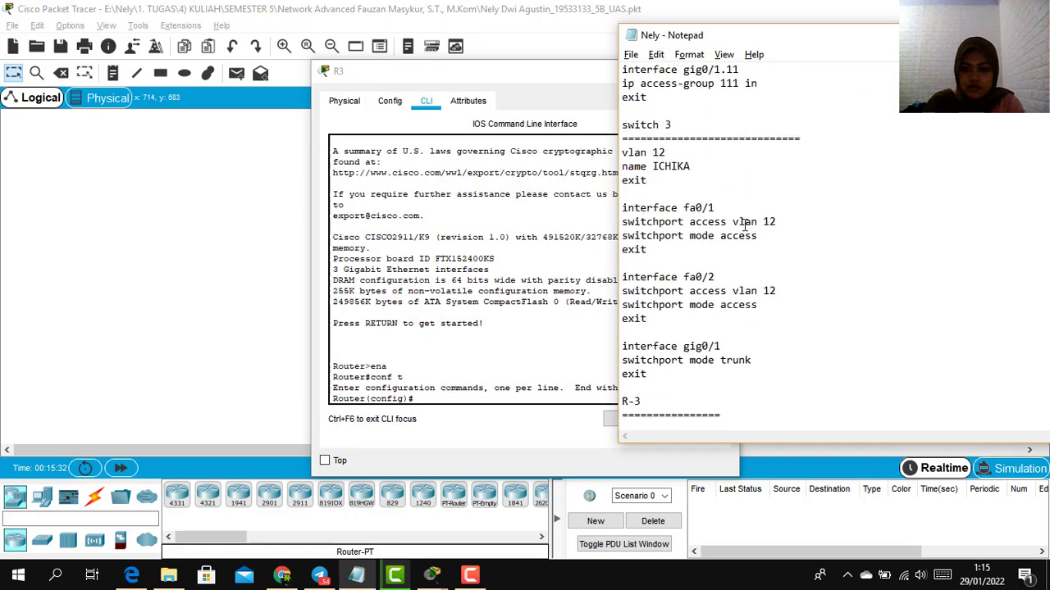
scroll(745, 224, "down", 2)
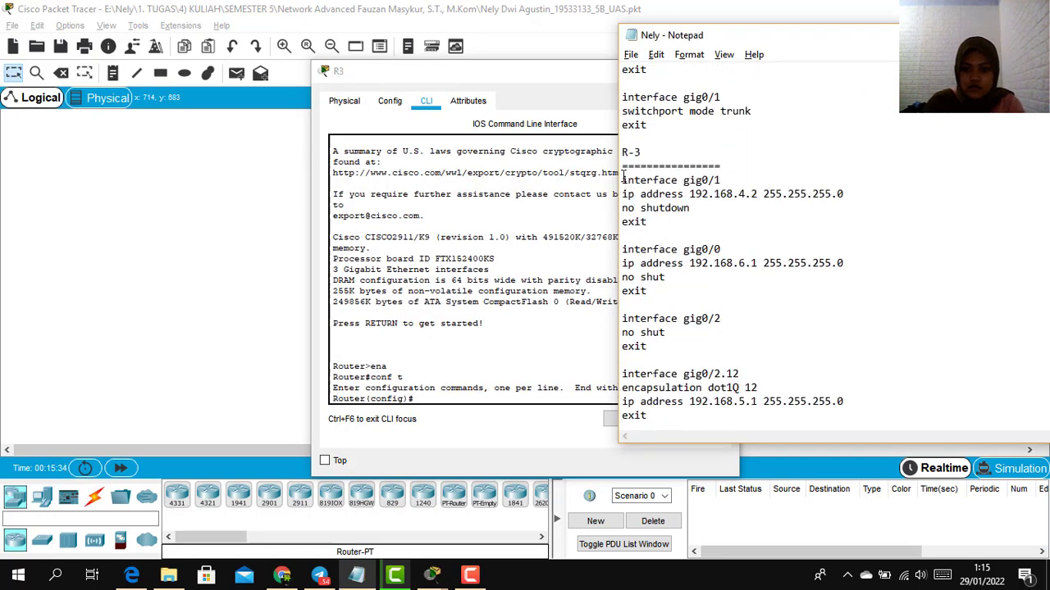
left_click_drag(623, 180, 828, 413)
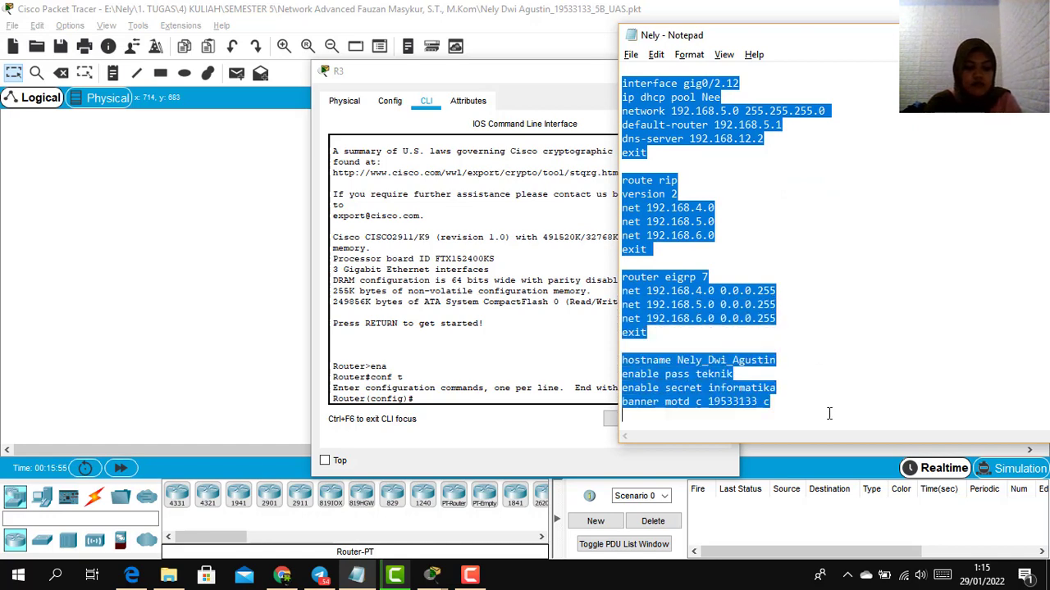
Step: Apply R3's copied interface, gig0/2.12, DHCP pool Nee, RIP version 2, EIGRP 7, hostname, enable password, enable secret and banner commands, then exit configuration mode
left_click(499, 402)
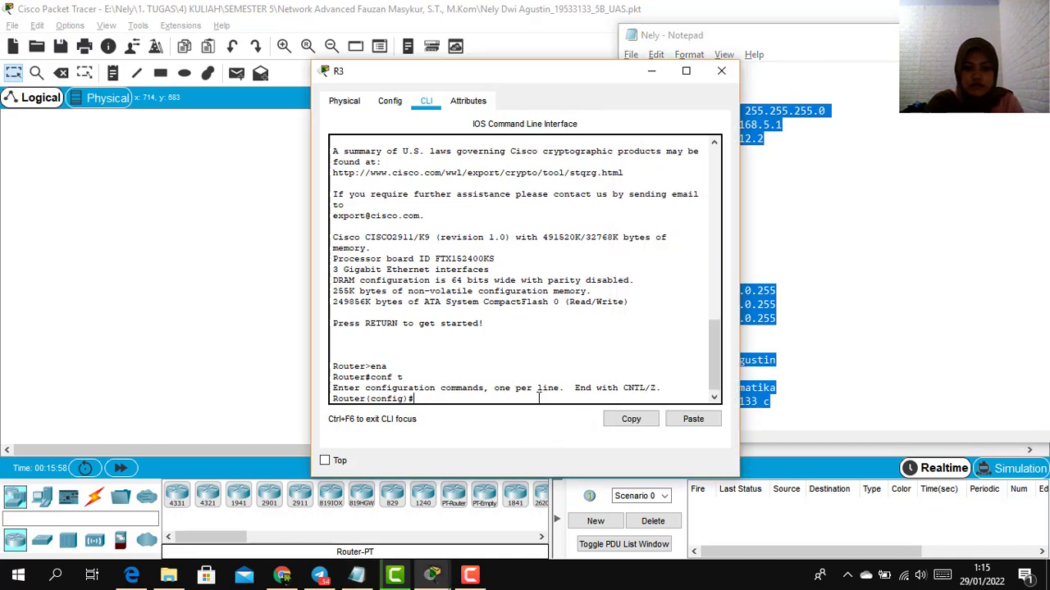
left_click(693, 419)
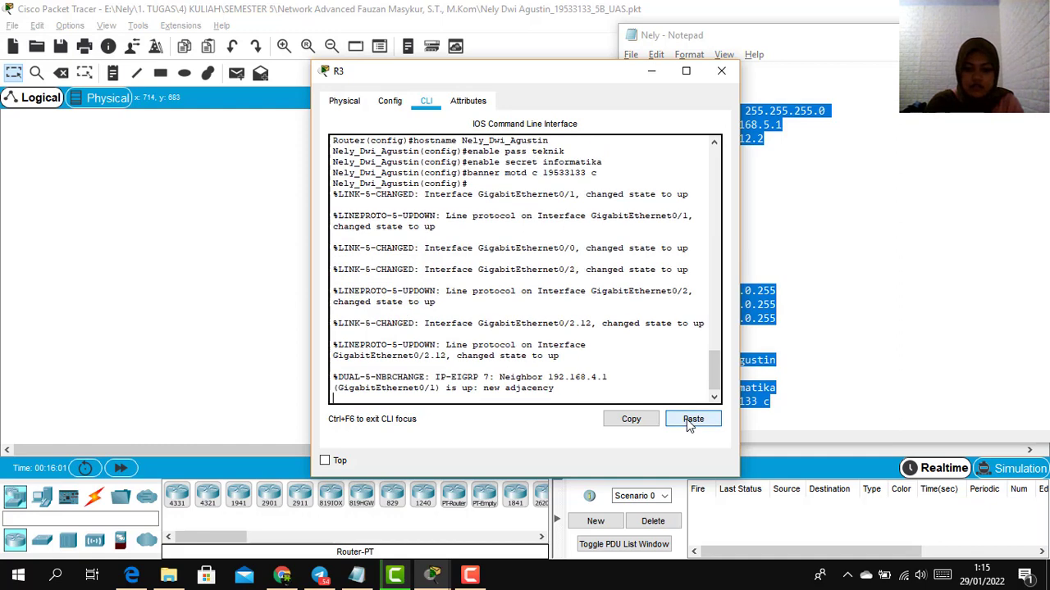
key("Return")
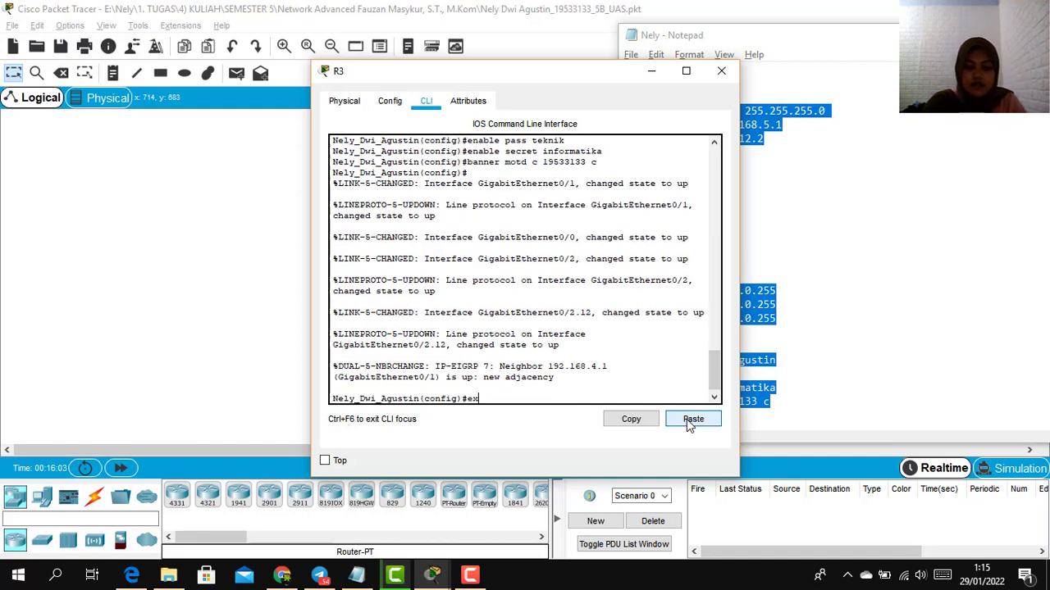
type("exit")
key("Return")
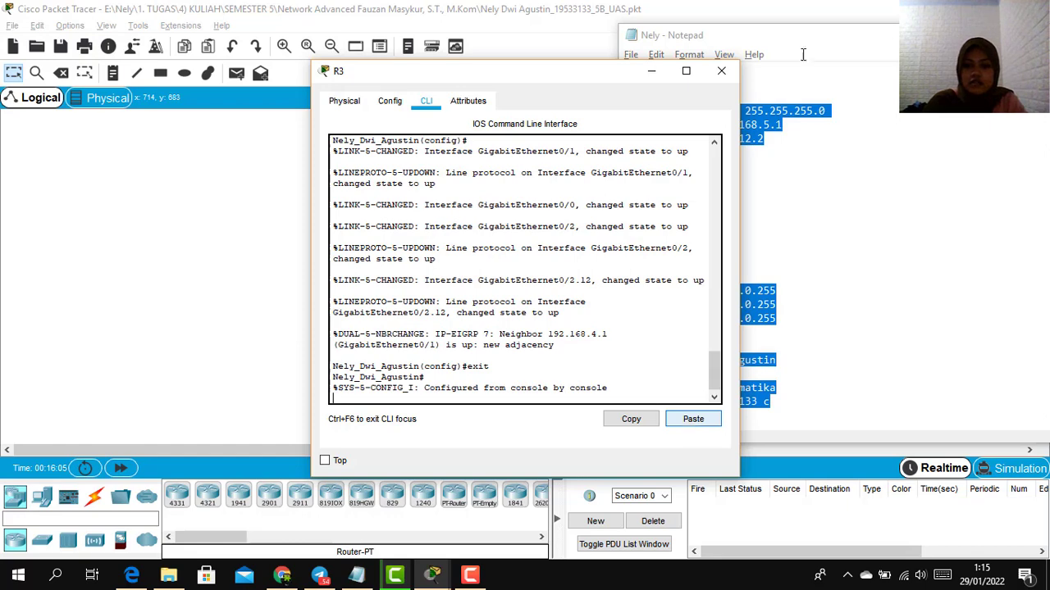
left_click(722, 77)
left_click(734, 262)
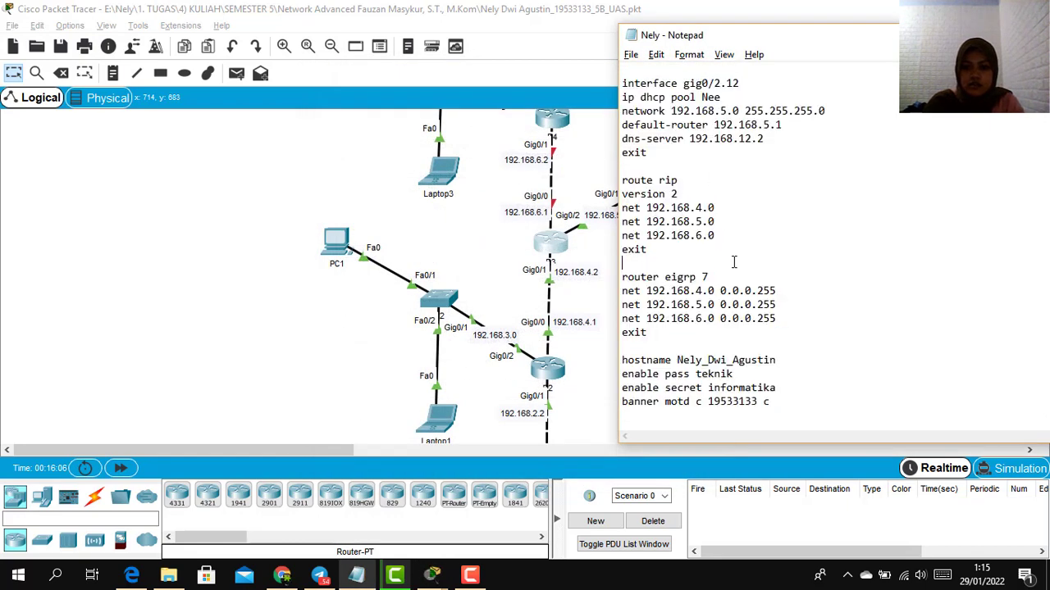
left_click(465, 244)
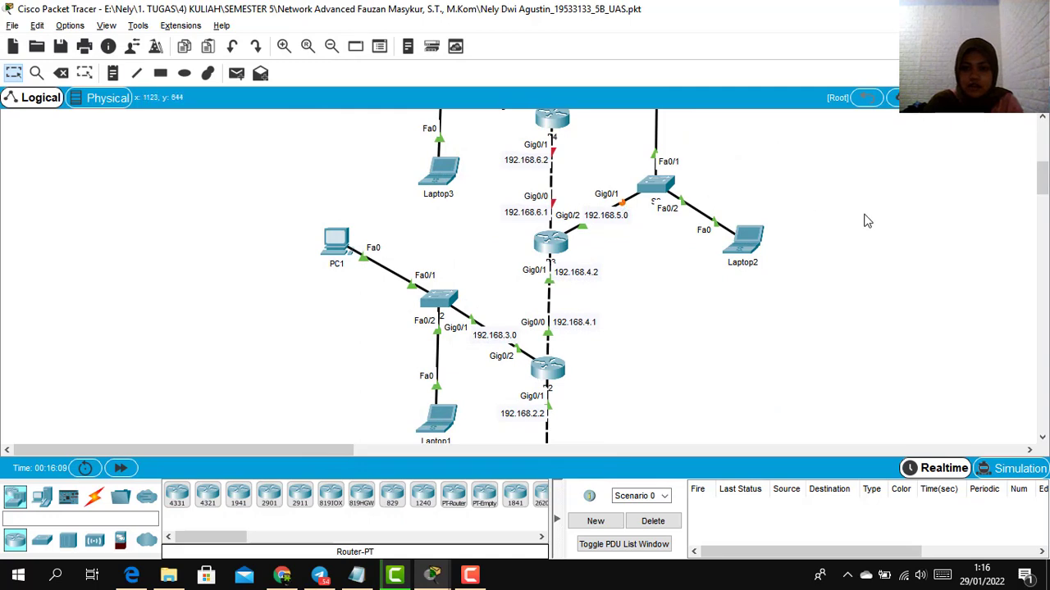
Step: Open the command line of switch S4 and enter global configuration mode
left_click_drag(1041, 184, 1041, 164)
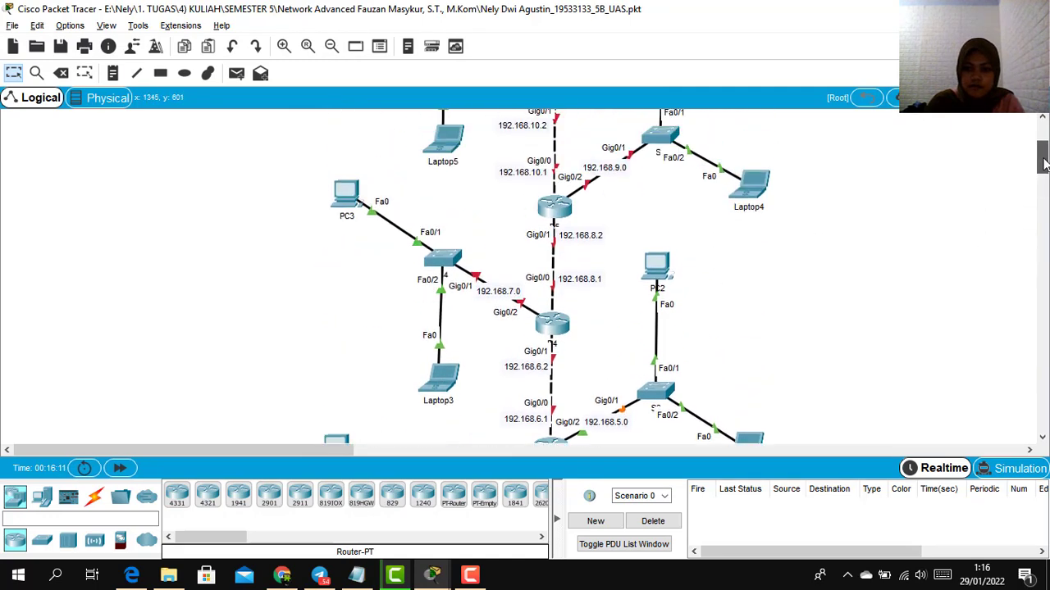
left_click(443, 259)
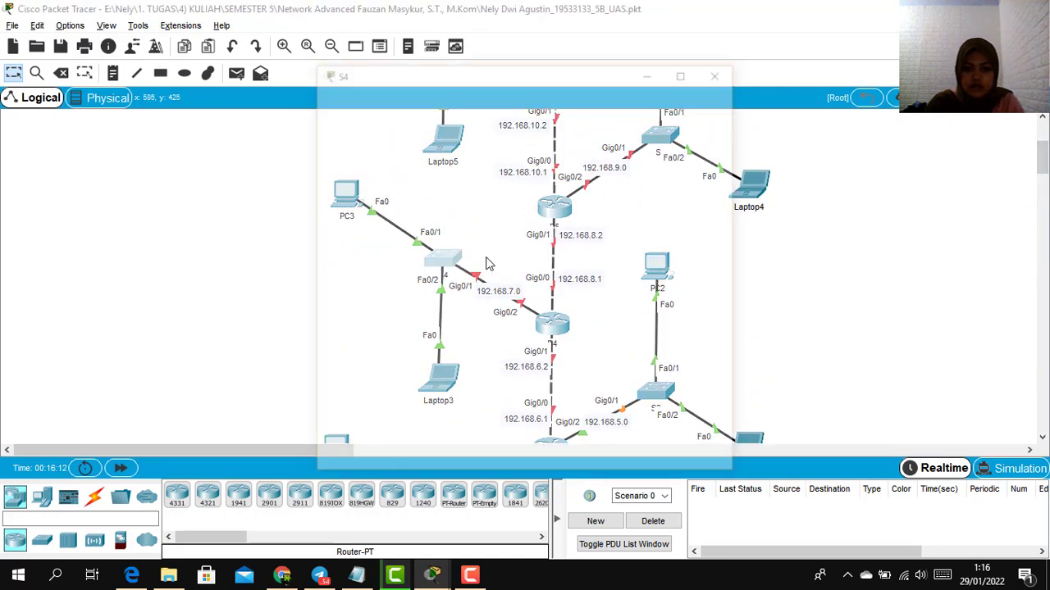
left_click(426, 101)
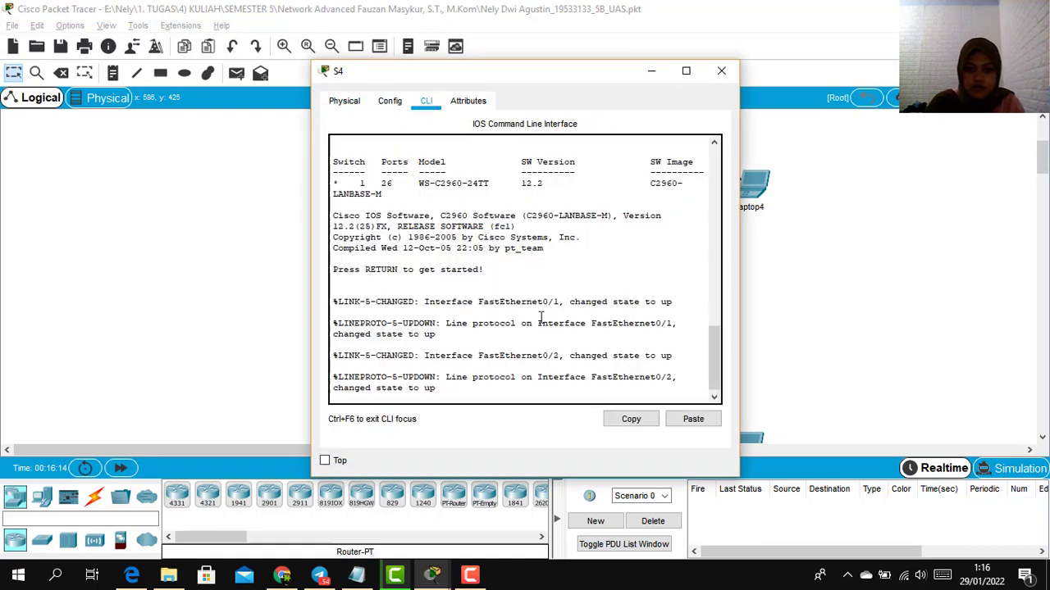
key("Return")
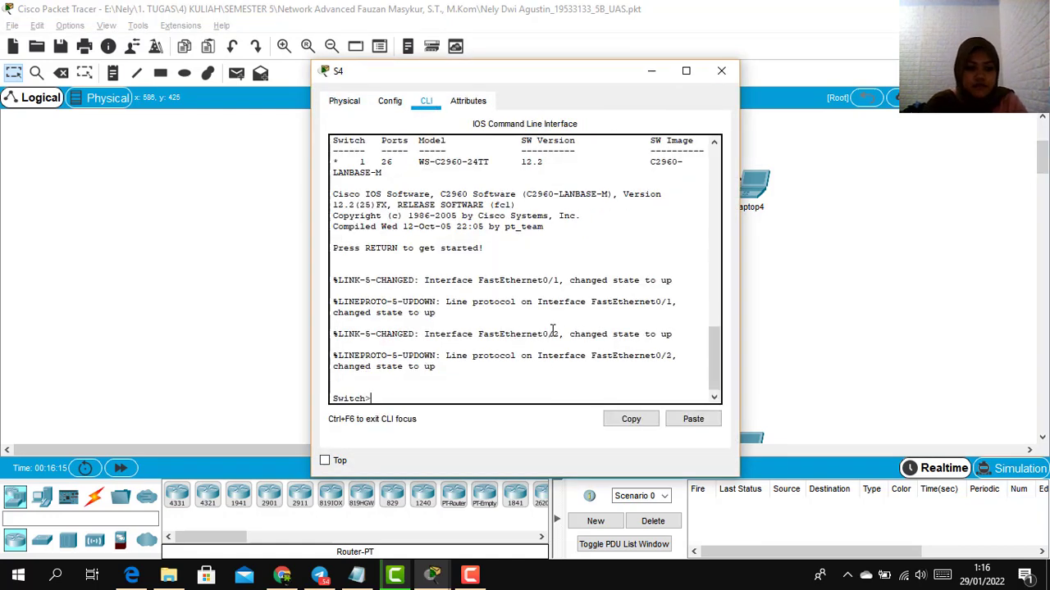
type("ena")
key("Return")
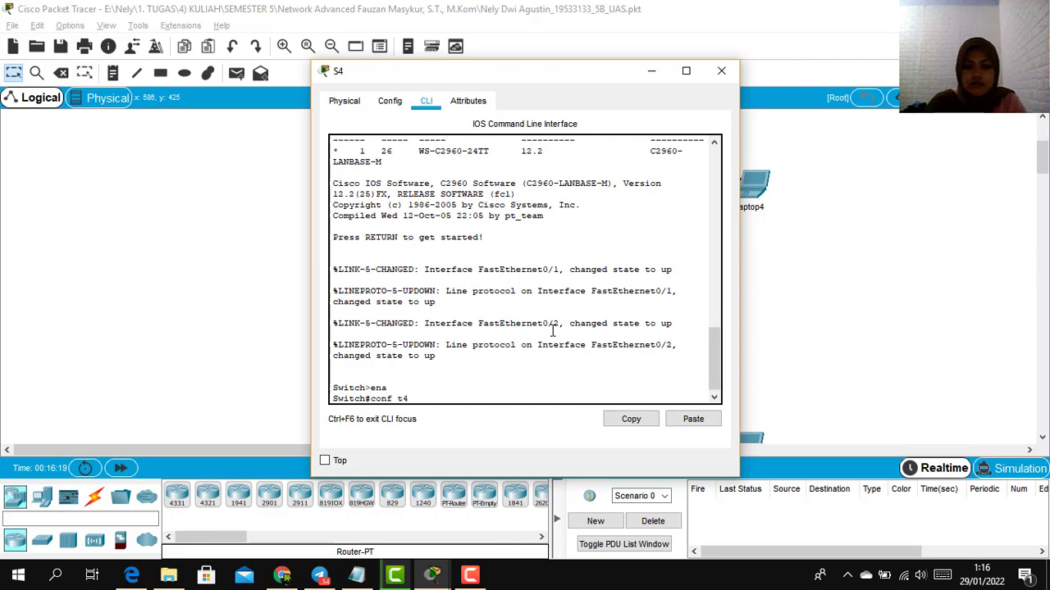
type("conf t")
key("Return")
Step: Copy the switch 4 block from the Notepad notes, from vlan 13 through the exit after the gig0/1 trunk setting
key("alt+Tab")
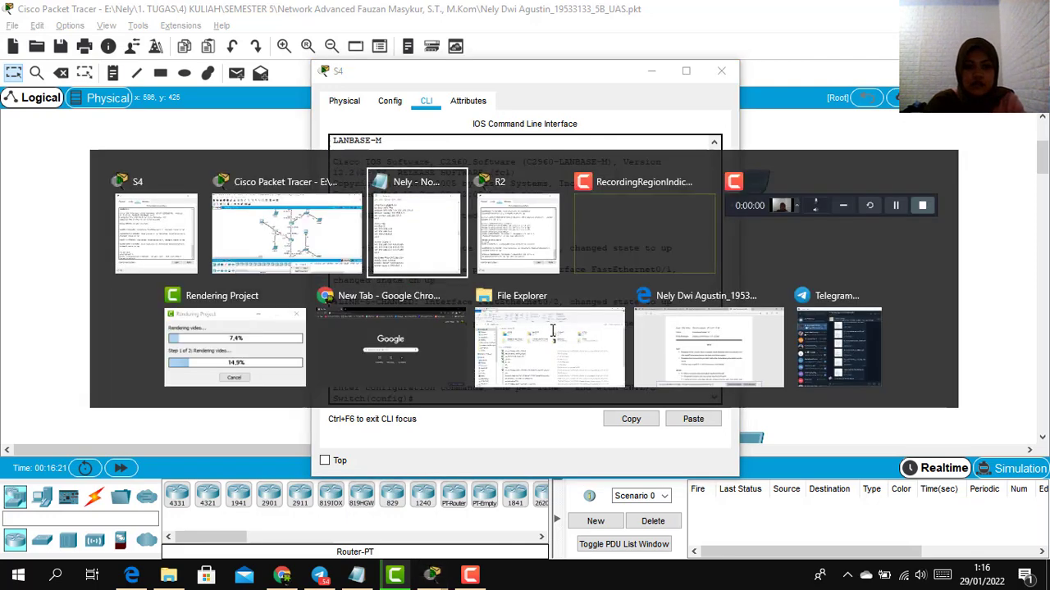
key("alt+Tab")
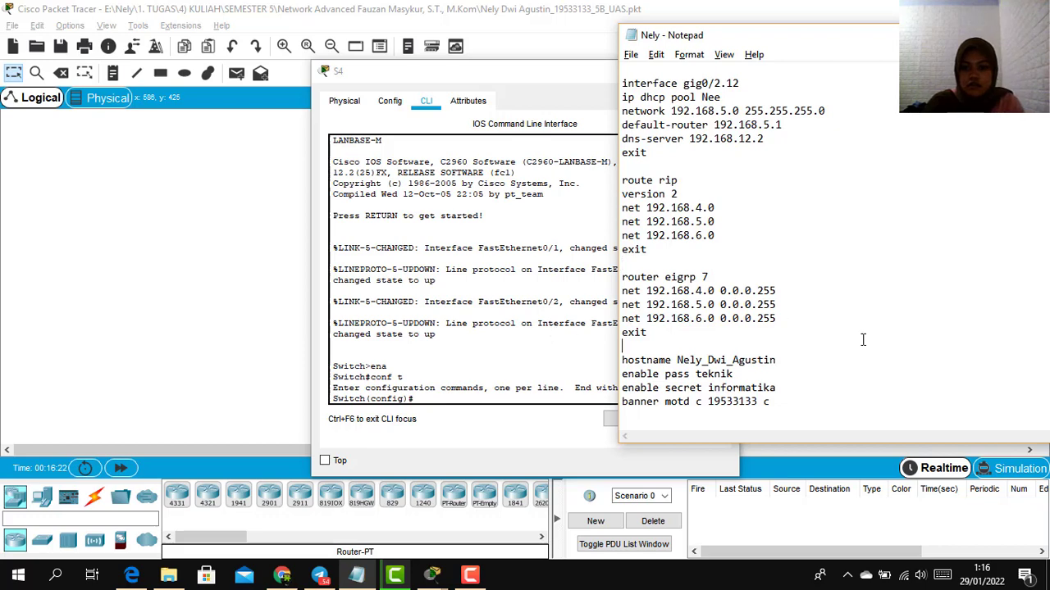
scroll(863, 339, "down", 4)
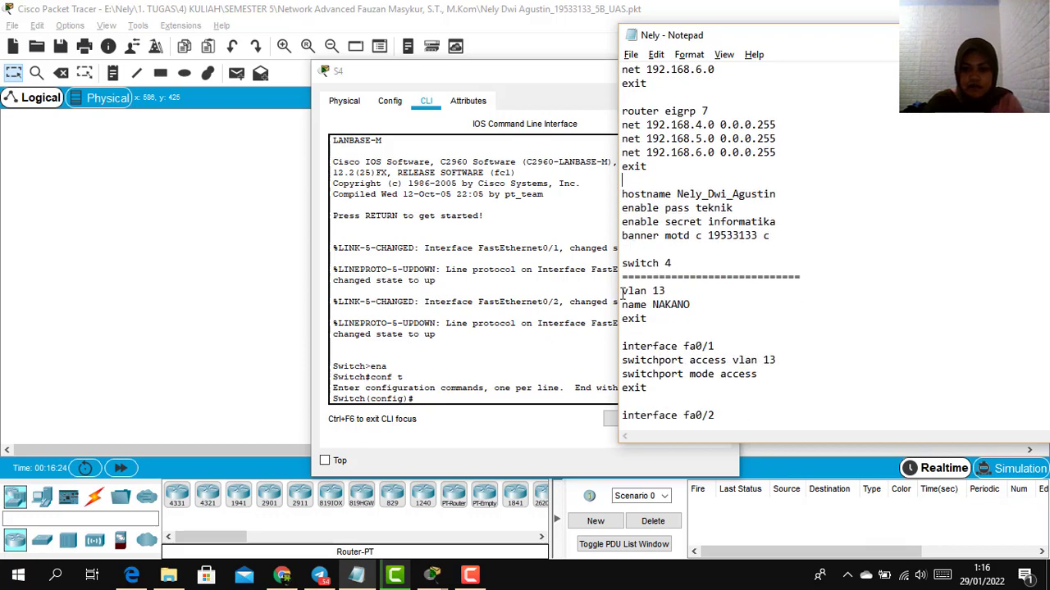
left_click_drag(623, 292, 741, 210)
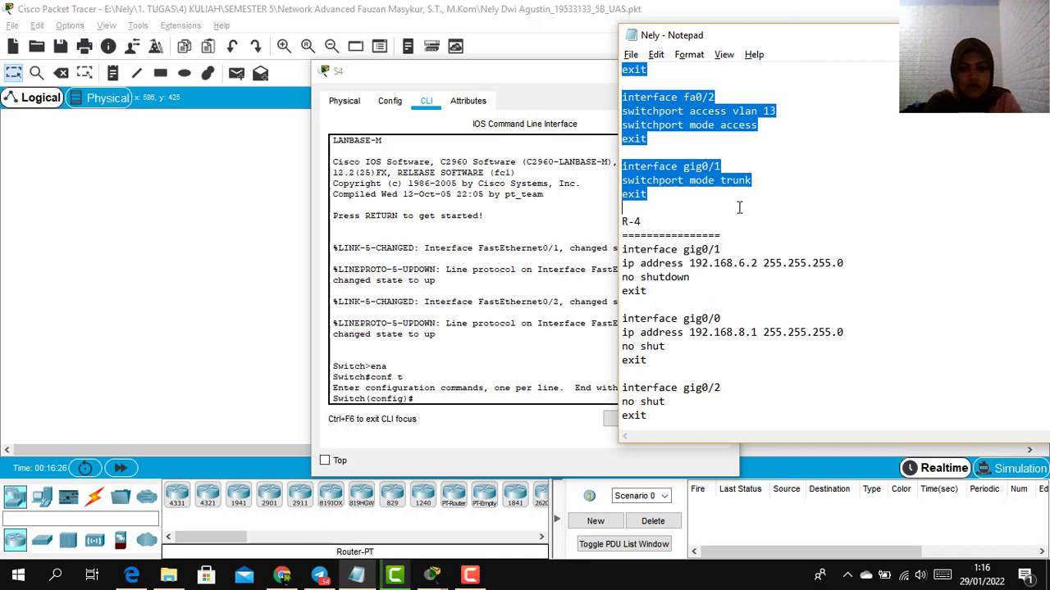
Step: Apply the copied commands on S4: VLAN 13 named NAKANO, fa0/1 and fa0/2 as VLAN 13 access ports, gig0/1 as trunk; exit configuration mode
left_click(434, 395)
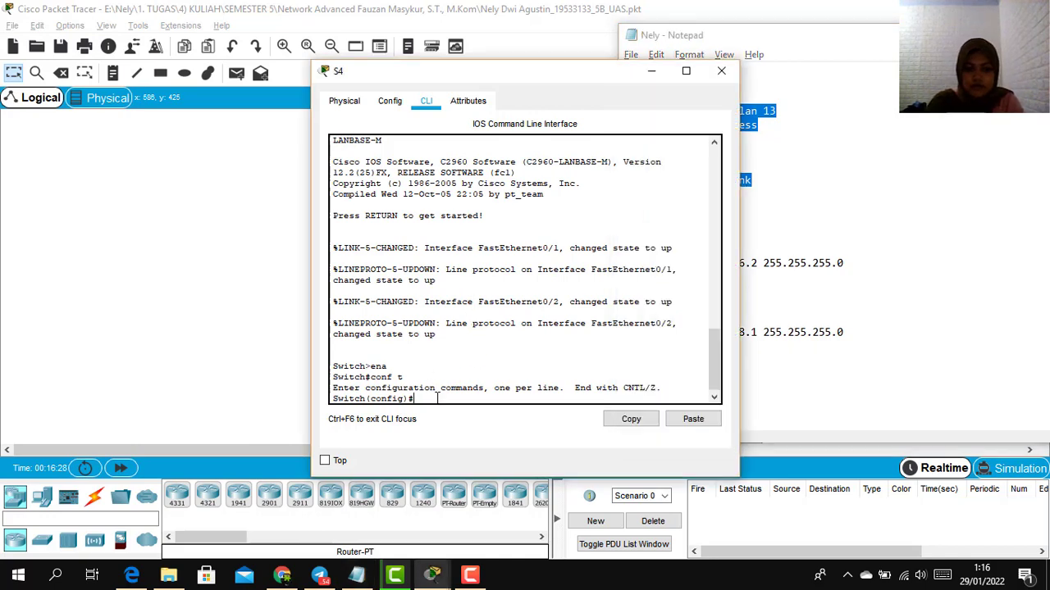
left_click(693, 419)
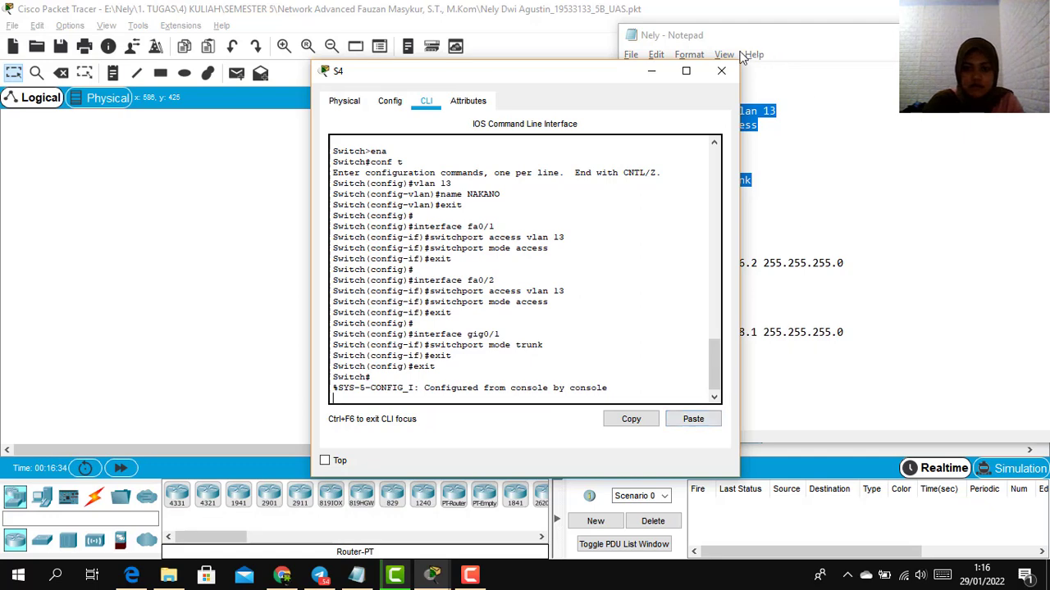
left_click(720, 71)
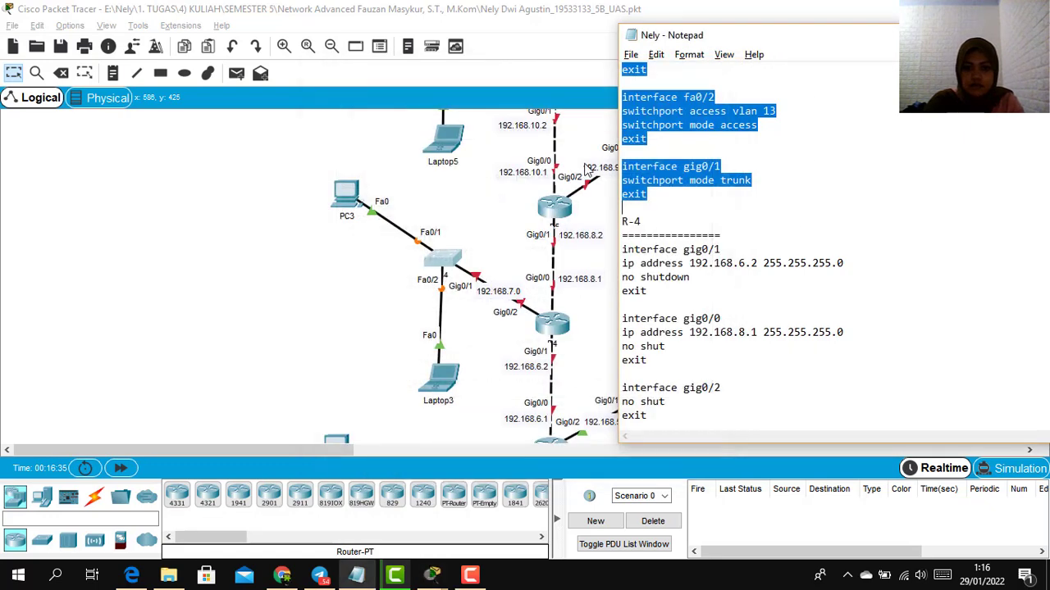
Step: Open router R4's command line and enter global configuration mode
left_click(554, 328)
left_click(553, 327)
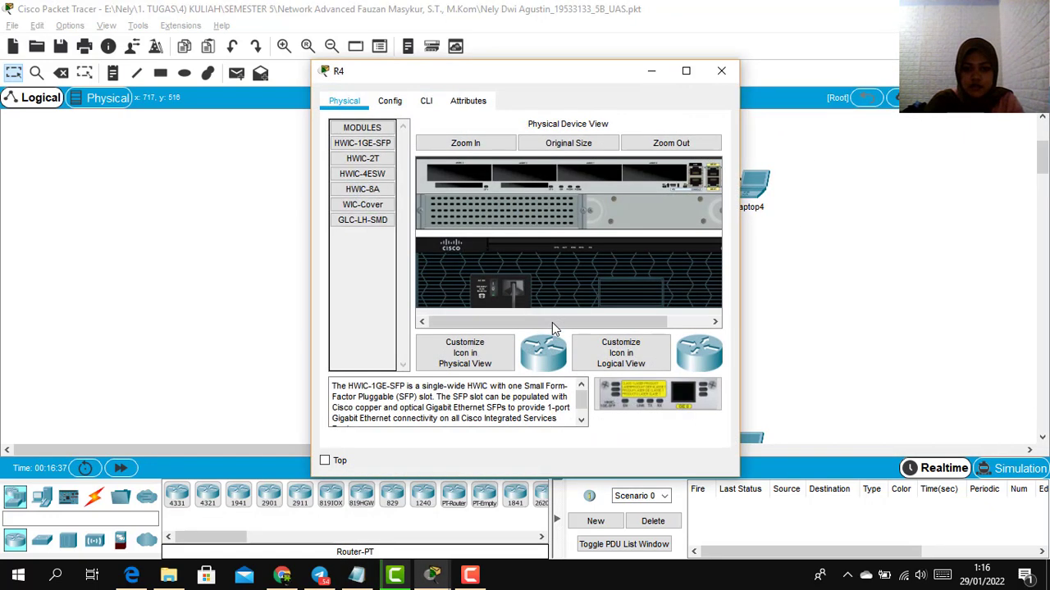
left_click(423, 104)
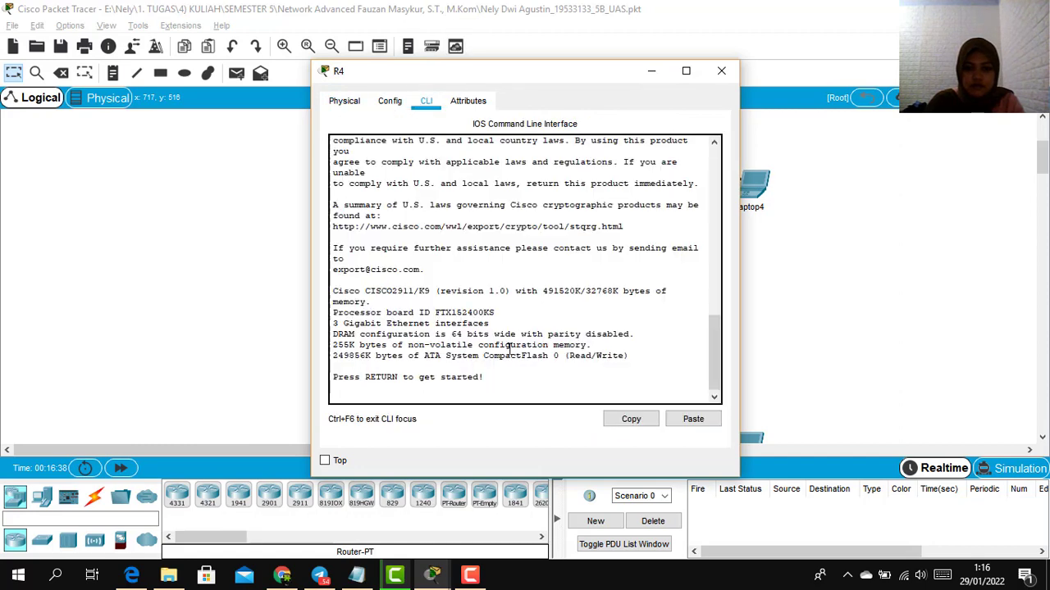
key("Return")
type("ena")
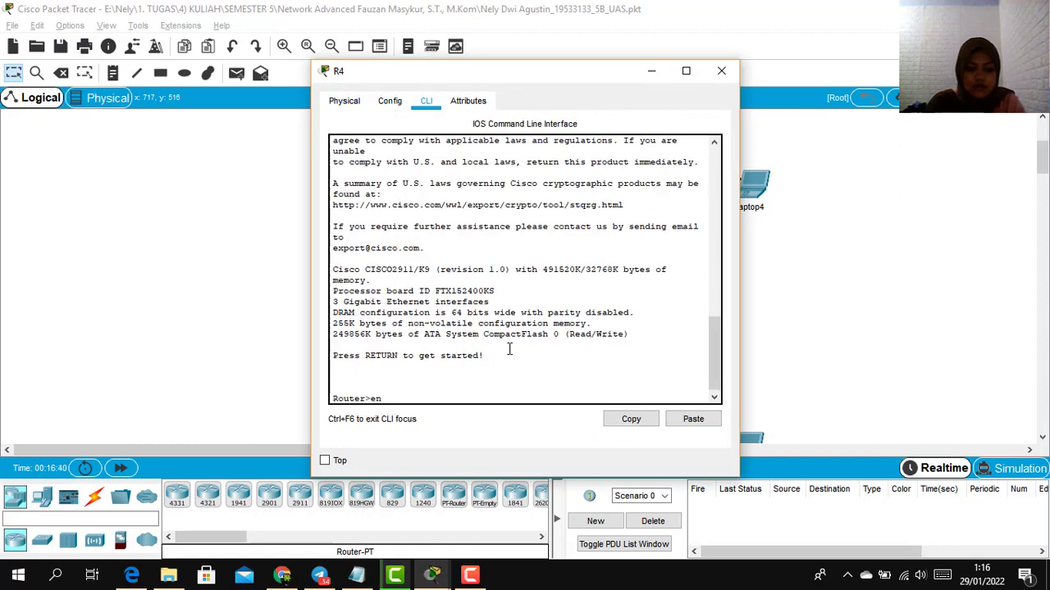
key("Return")
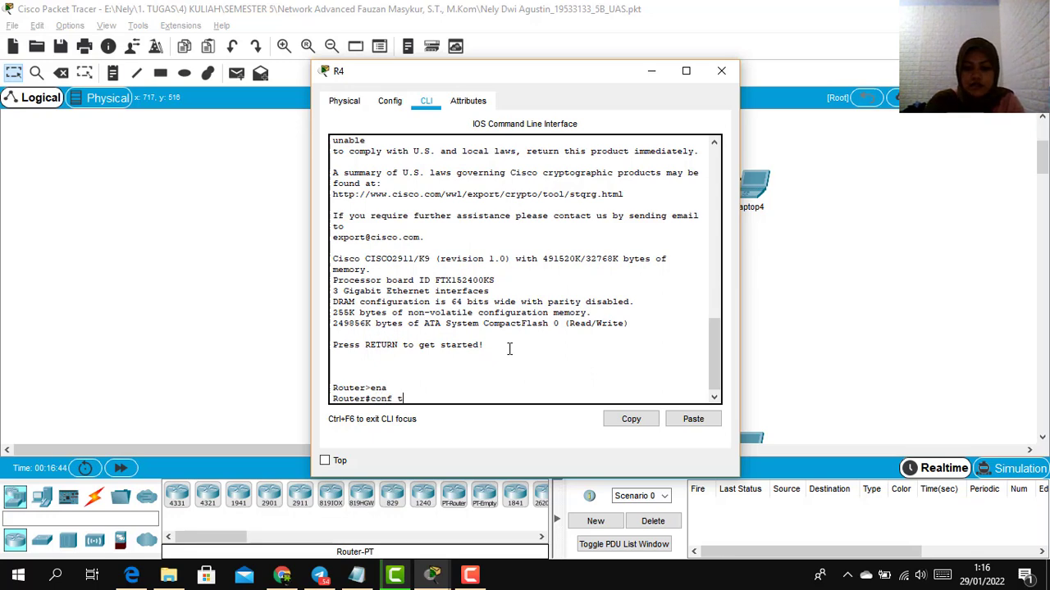
type("conf t")
key("Return")
Step: Switch to the Notepad notes and review the R-4 commands for the gig interfaces, subinterface gig0/2.13, DHCP pool, RIP version 2 and EIGRP 7
key("alt+Tab")
key("alt+Tab")
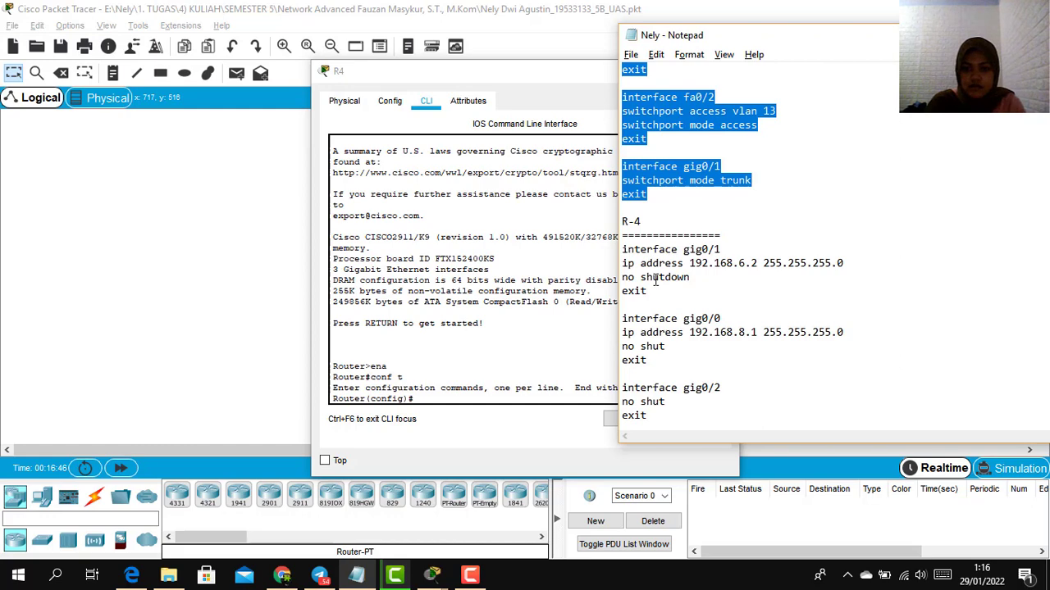
left_click(656, 281)
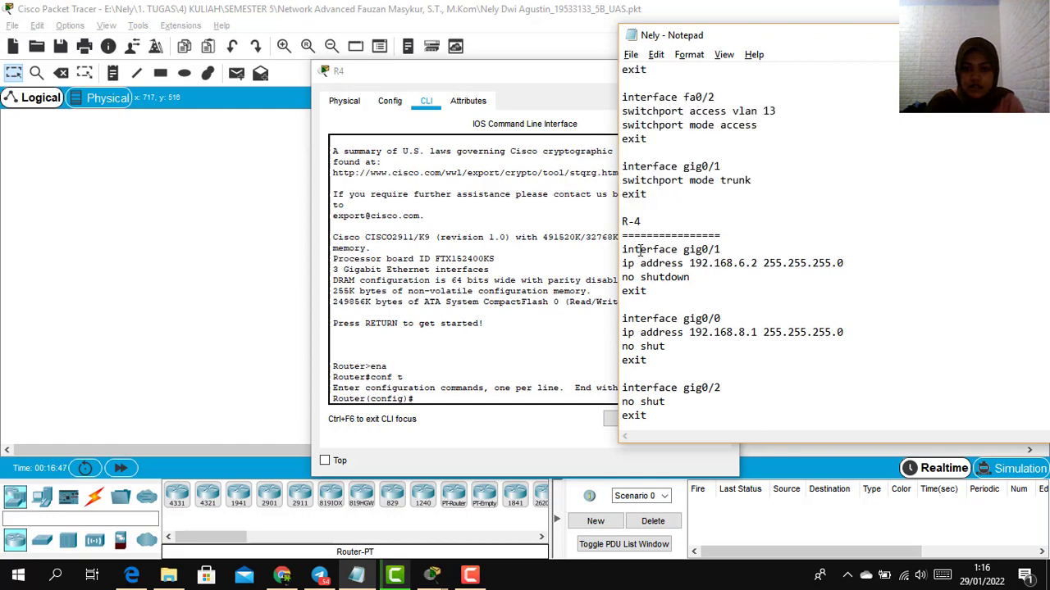
left_click_drag(640, 249, 722, 288)
mouse_move(651, 332)
left_mouse_down()
mouse_move(709, 334)
mouse_move(665, 348)
left_mouse_up()
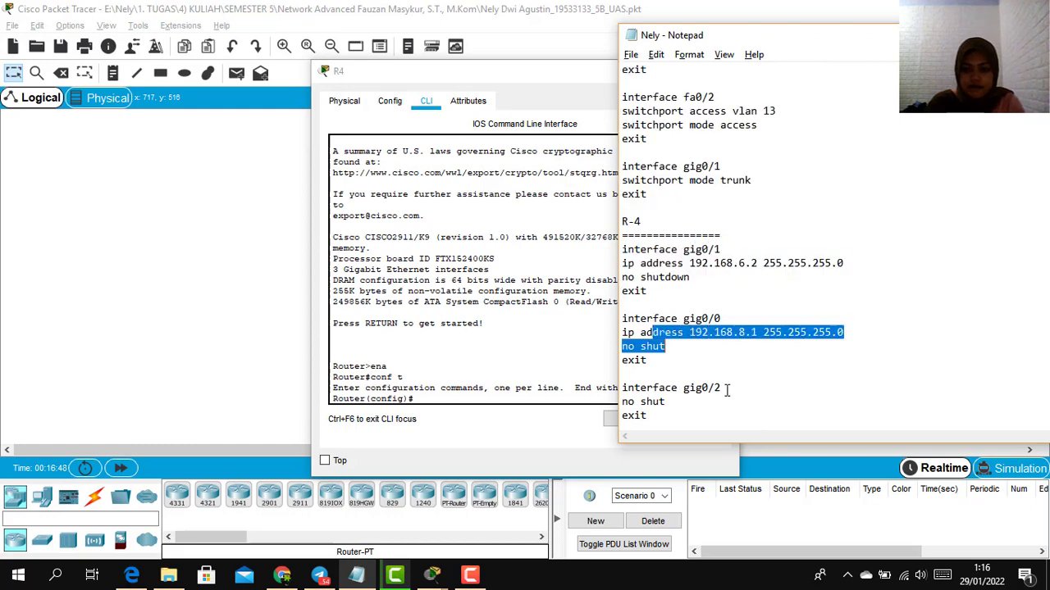
left_click(660, 387)
scroll(849, 356, "down", 1)
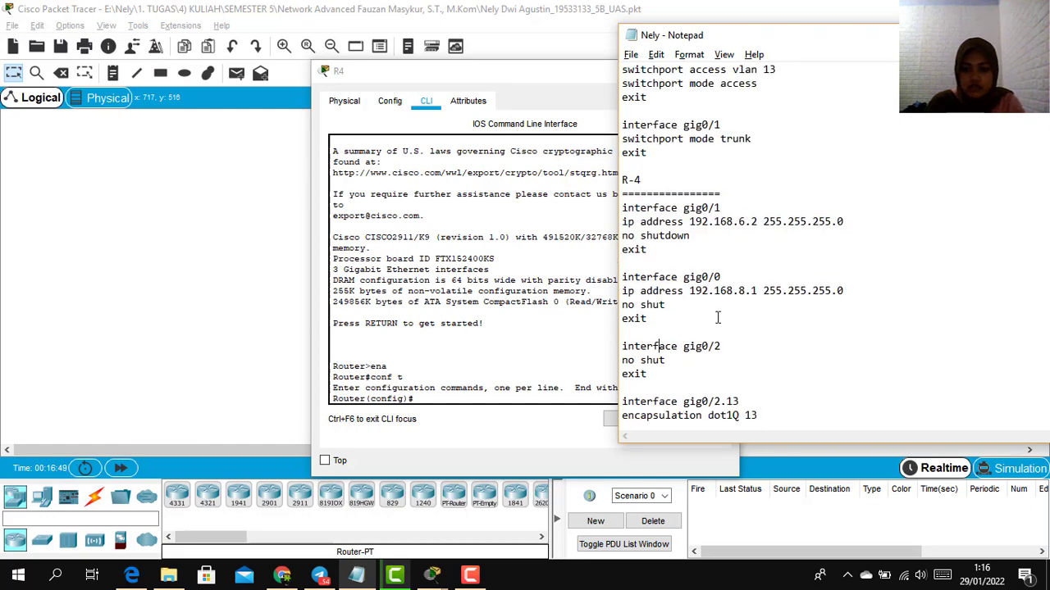
left_click_drag(637, 346, 798, 343)
scroll(795, 338, "down", 3)
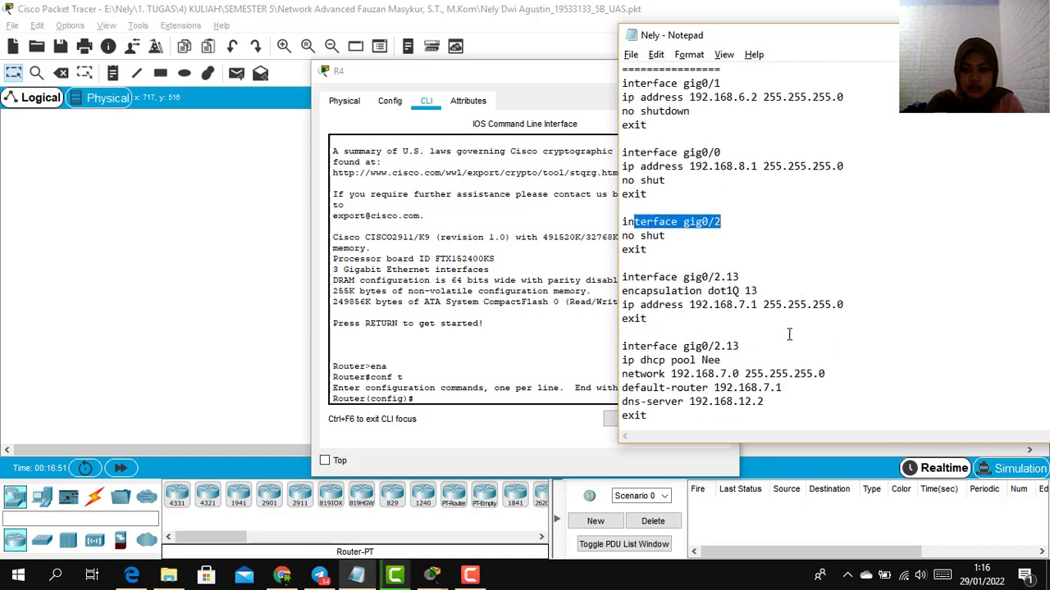
left_click_drag(641, 278, 798, 319)
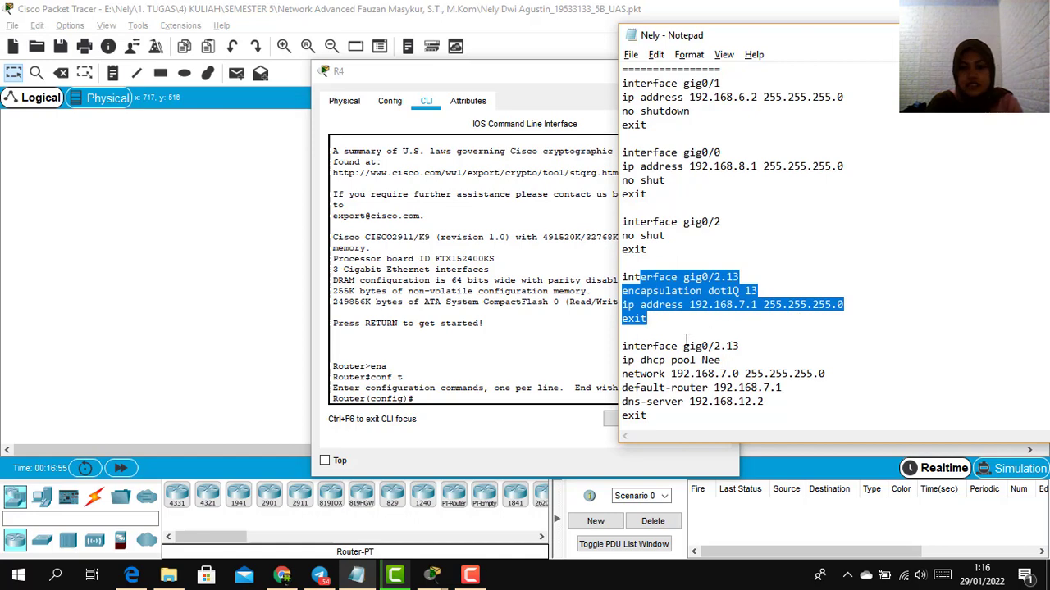
left_click_drag(638, 346, 802, 449)
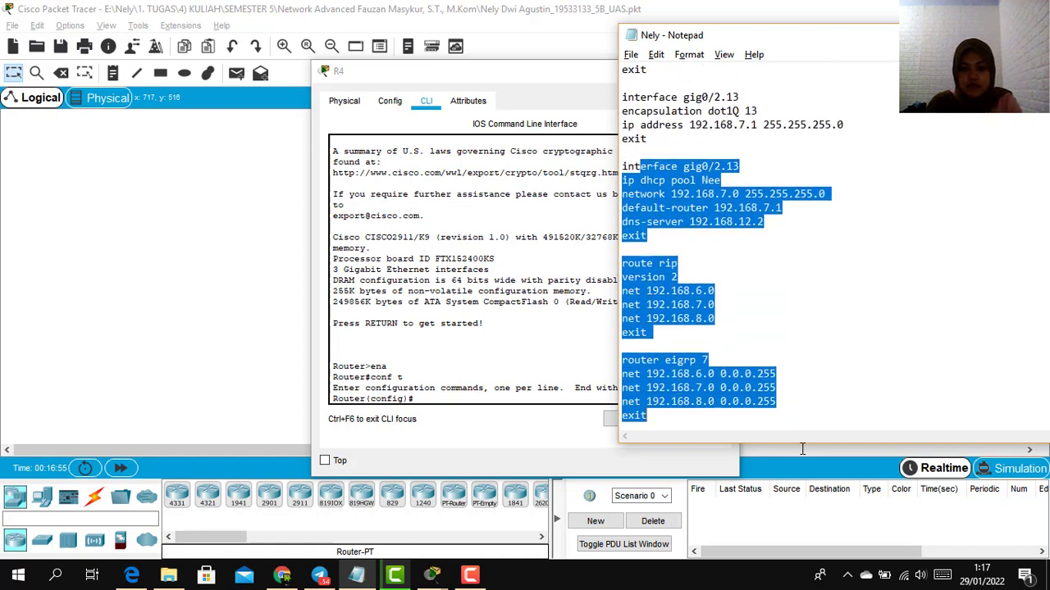
left_click(789, 220)
left_click_drag(634, 277, 714, 305)
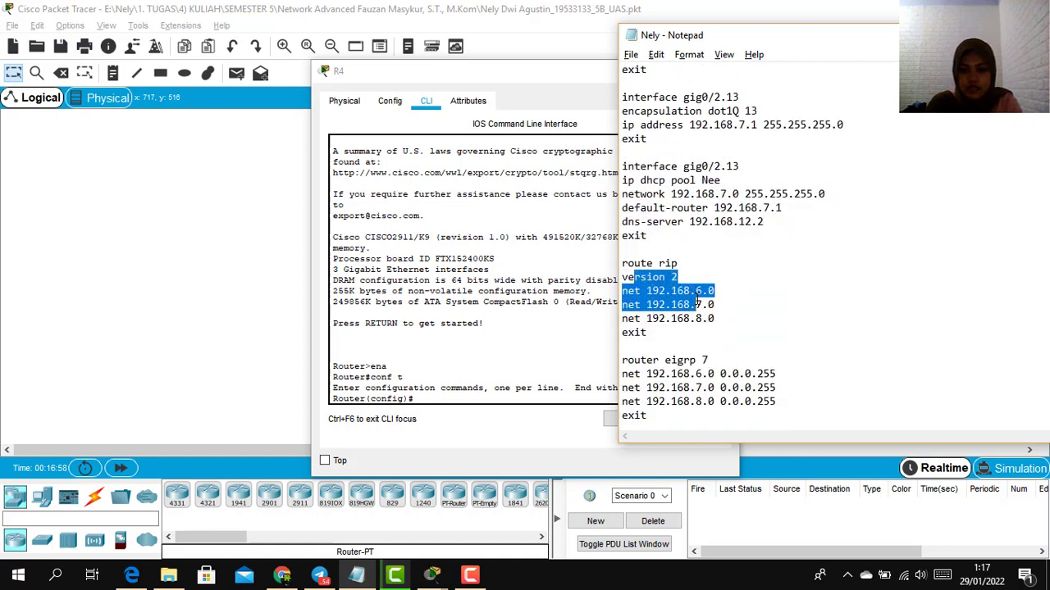
left_click_drag(653, 361, 710, 361)
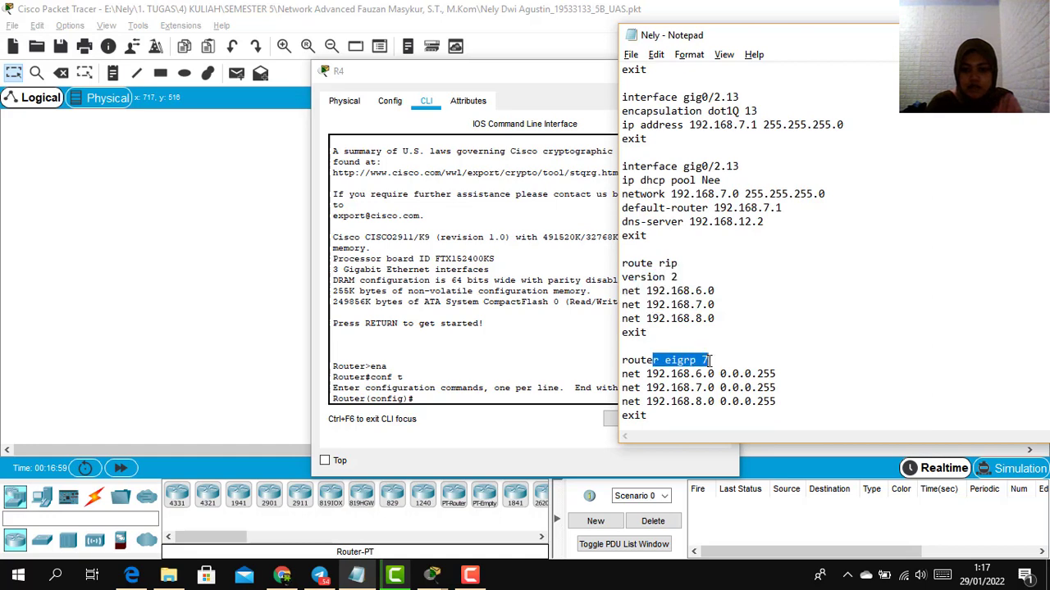
left_click(710, 361)
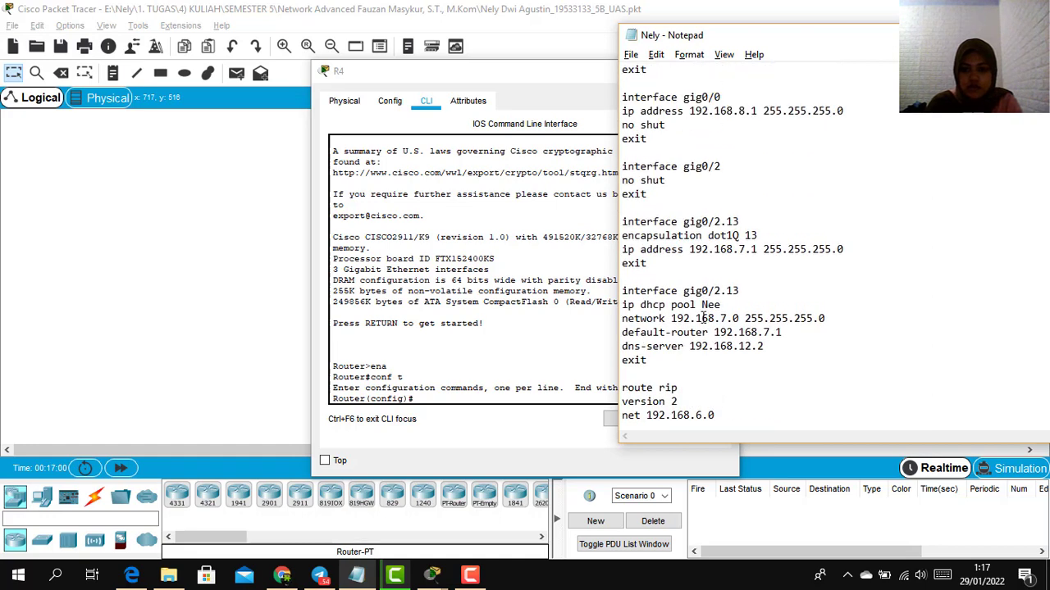
Step: Copy the R-4 notes from interface gig0/1 through the exit after EIGRP 7, apply them on router R4, and exit configuration mode
scroll(703, 318, "up", 3)
left_click_drag(621, 152, 811, 234)
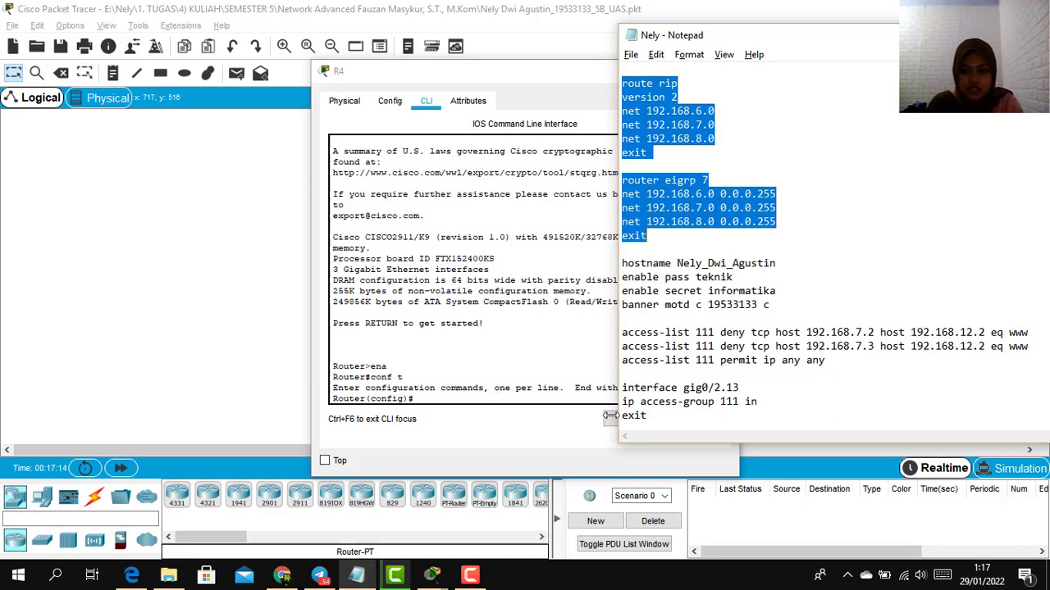
left_click(514, 400)
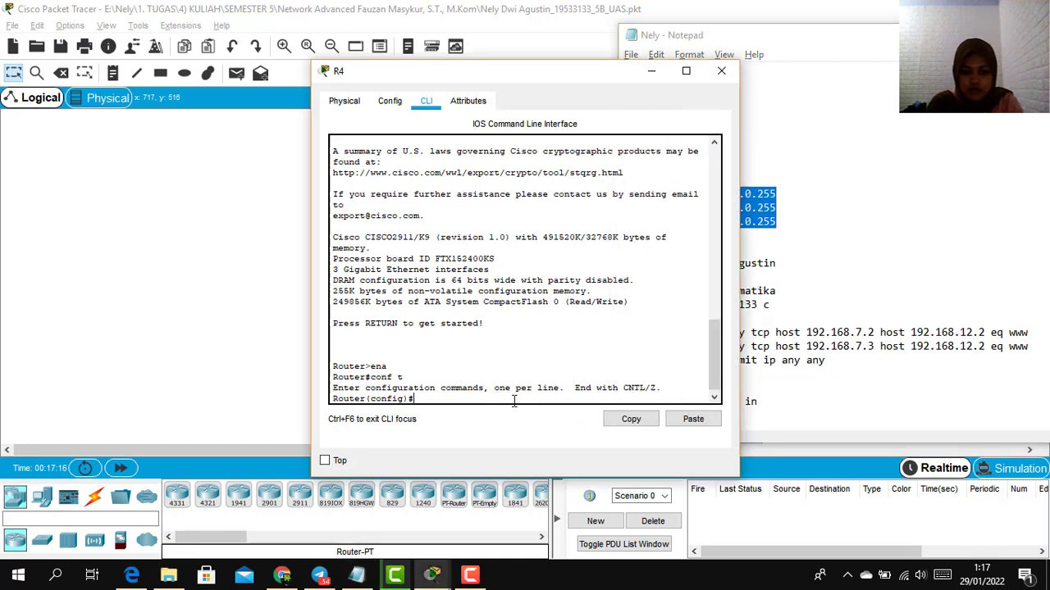
left_click(693, 419)
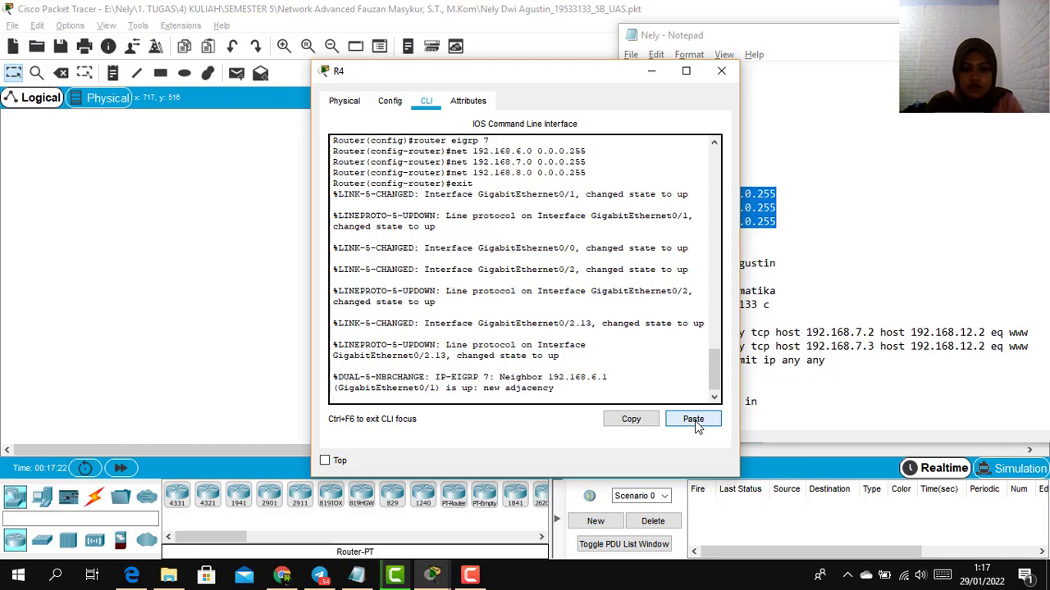
key("Return")
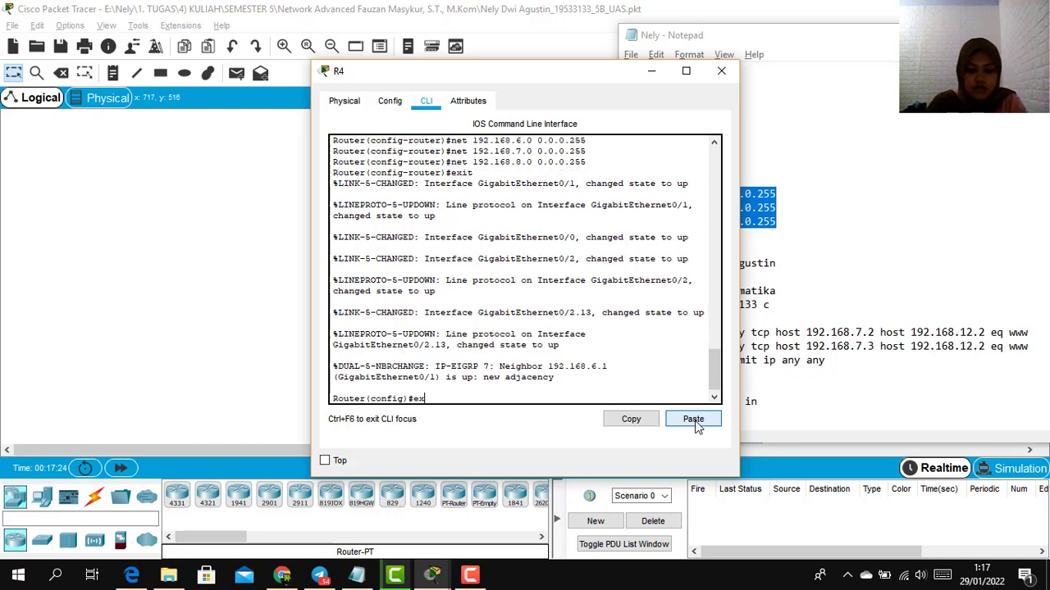
type("exit")
key("Return")
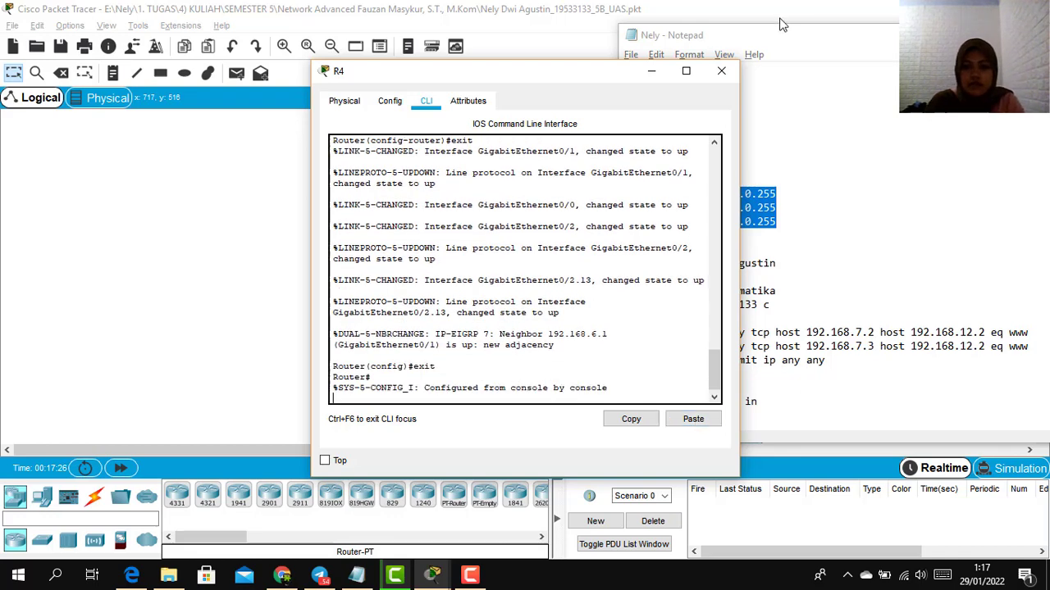
left_click(722, 70)
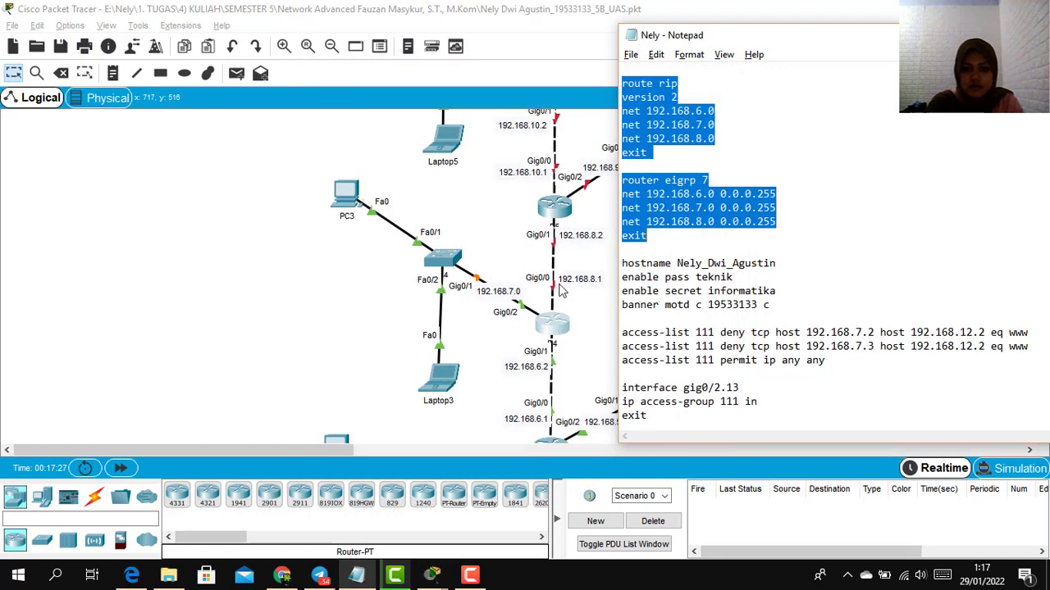
left_click(586, 319)
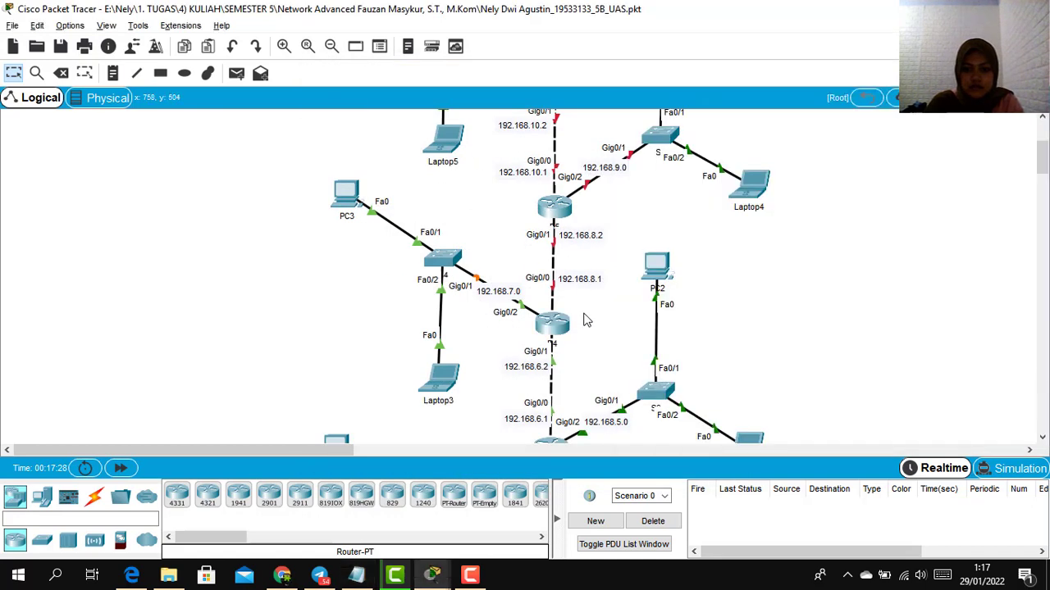
Step: Set Laptop2's IPv4 configuration to DHCP
left_click(751, 443)
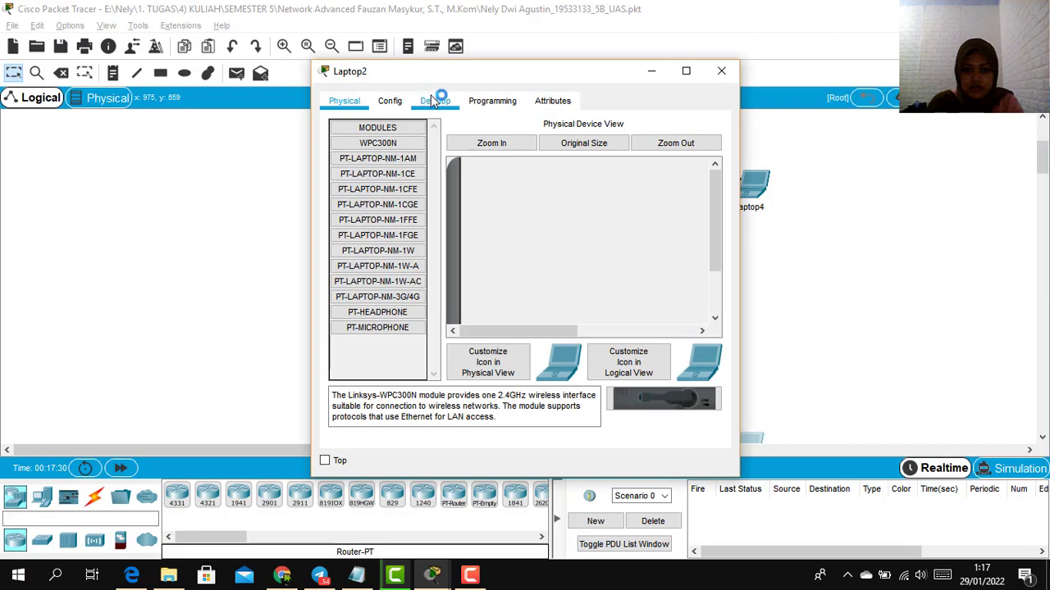
left_click(435, 101)
left_click(367, 157)
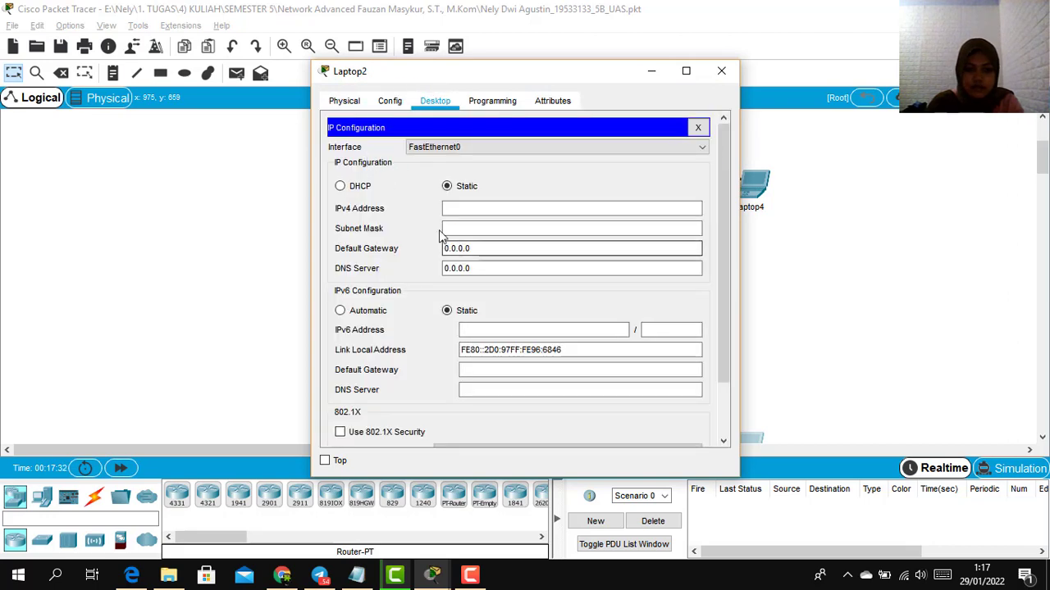
left_click(365, 189)
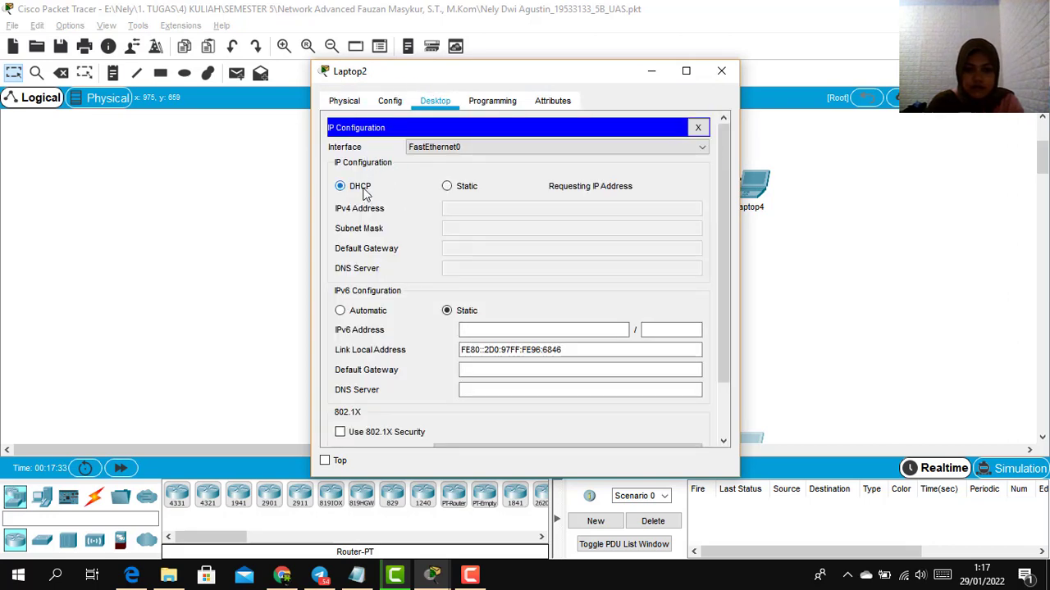
left_click(721, 72)
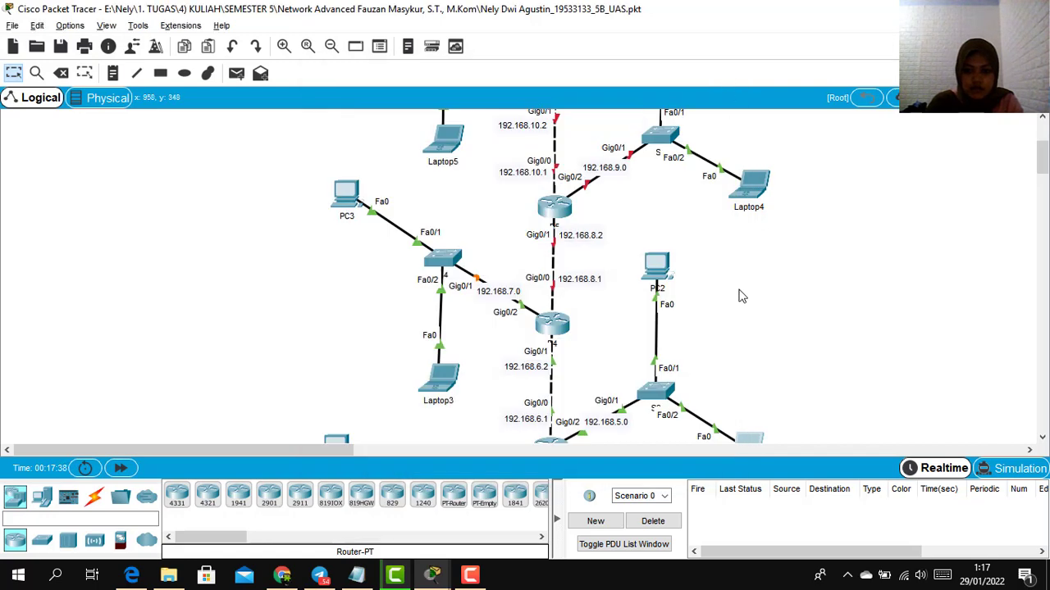
Step: Set PC2's IPv4 configuration to DHCP
left_click(661, 265)
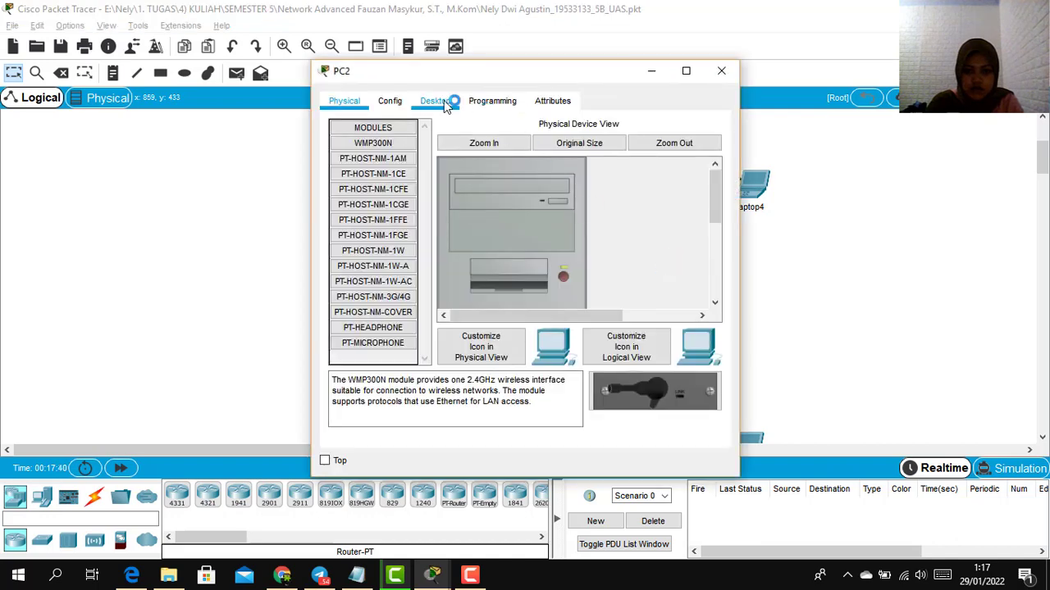
left_click(435, 101)
left_click(391, 166)
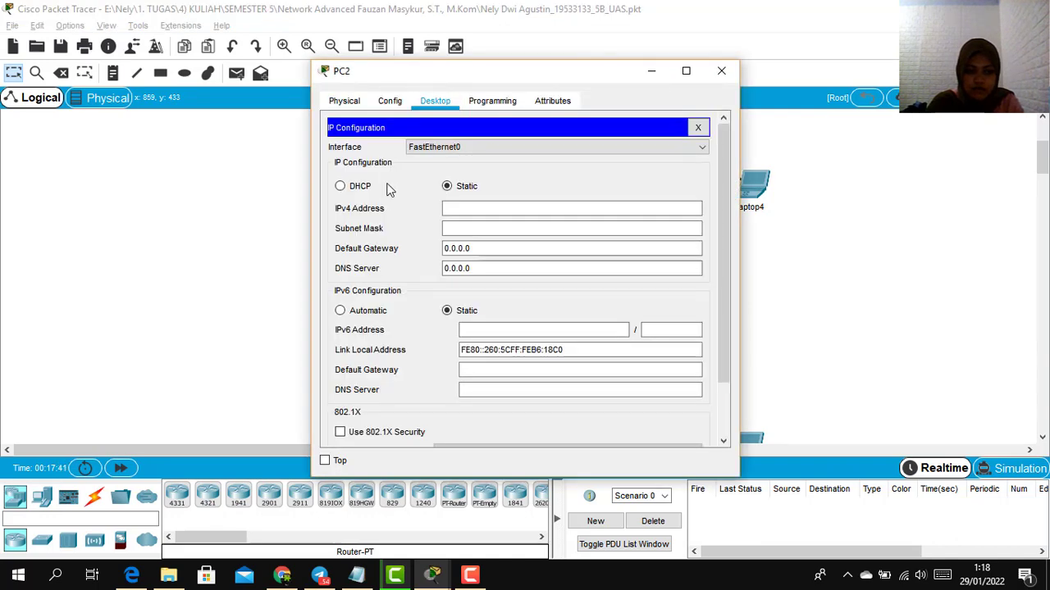
left_click(357, 191)
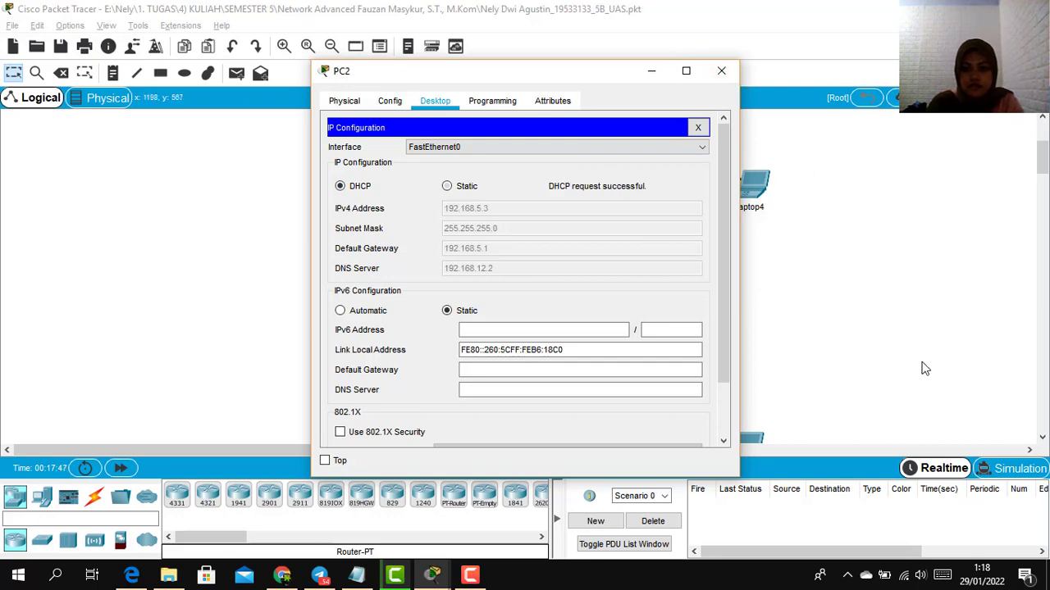
left_click(721, 69)
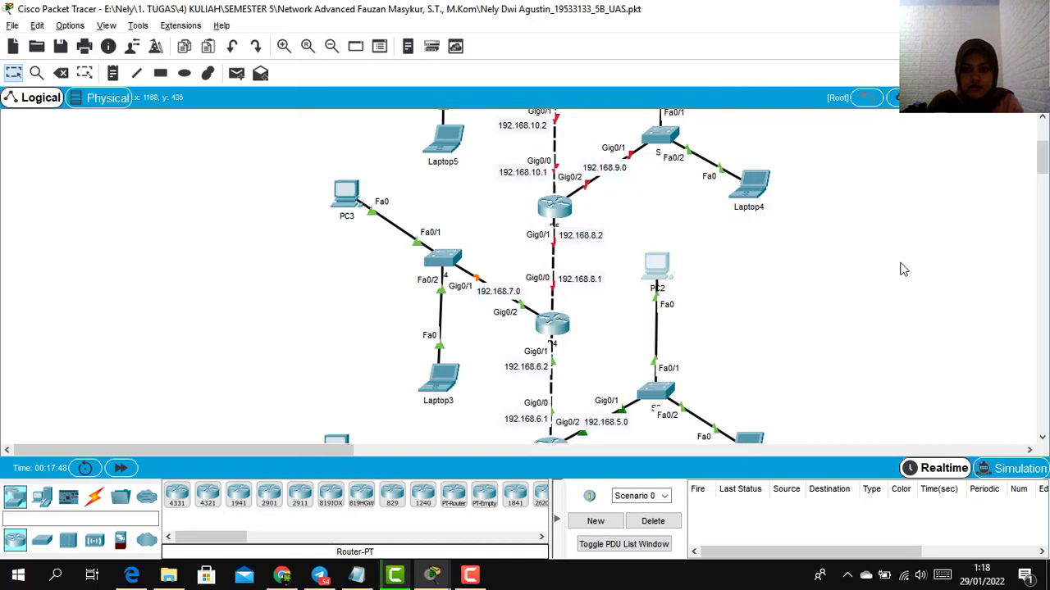
Step: Set Laptop3's IPv4 configuration to DHCP so it obtains its address from router R4
left_click(444, 385)
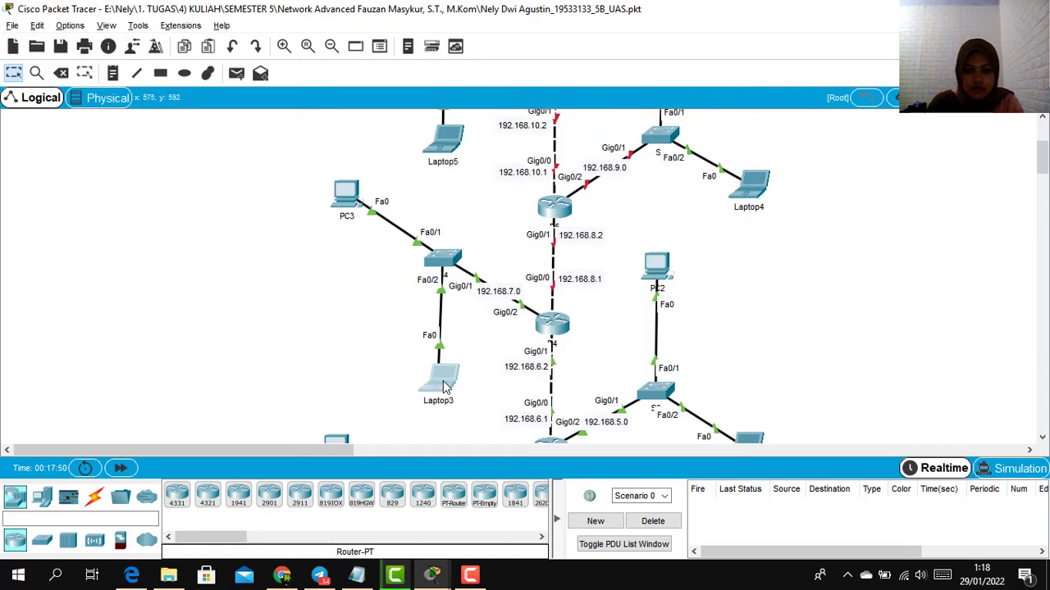
left_click(435, 100)
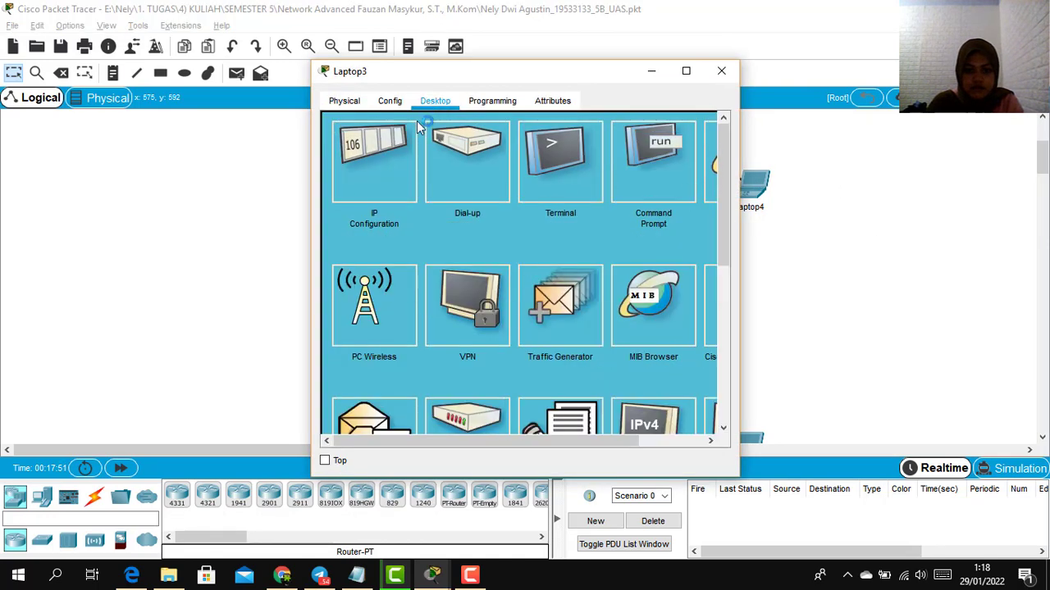
left_click(387, 153)
left_click(342, 187)
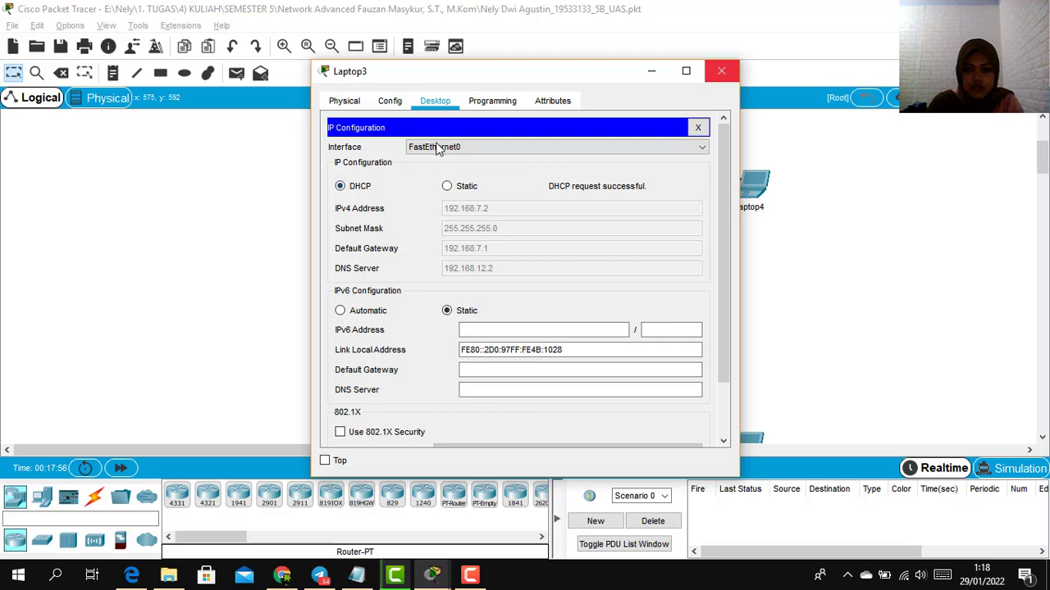
left_click(722, 71)
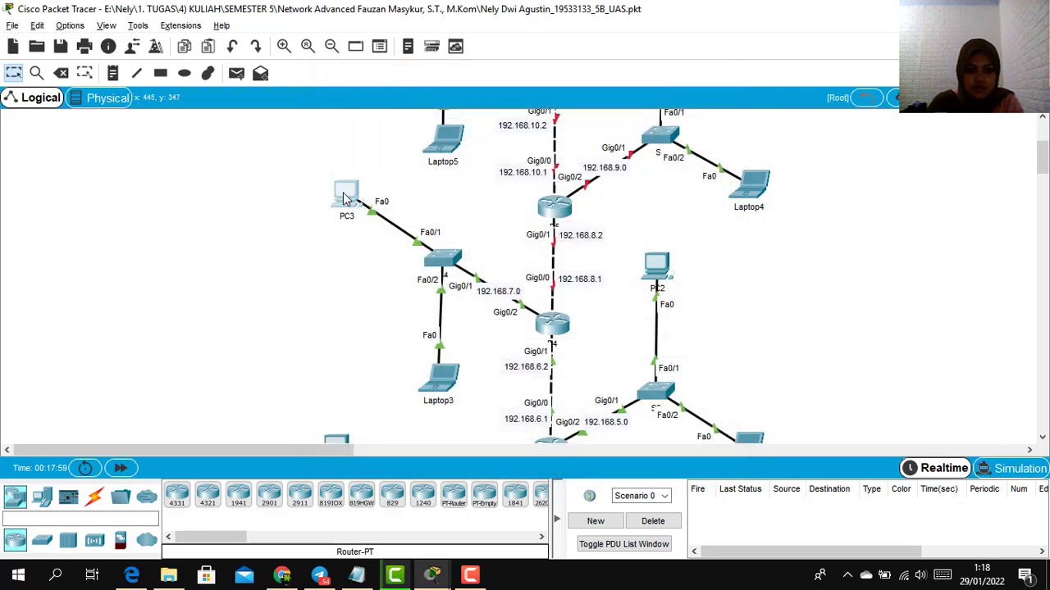
Step: Set PC3's IPv4 configuration to DHCP so it obtains its address from router R4
left_click(345, 194)
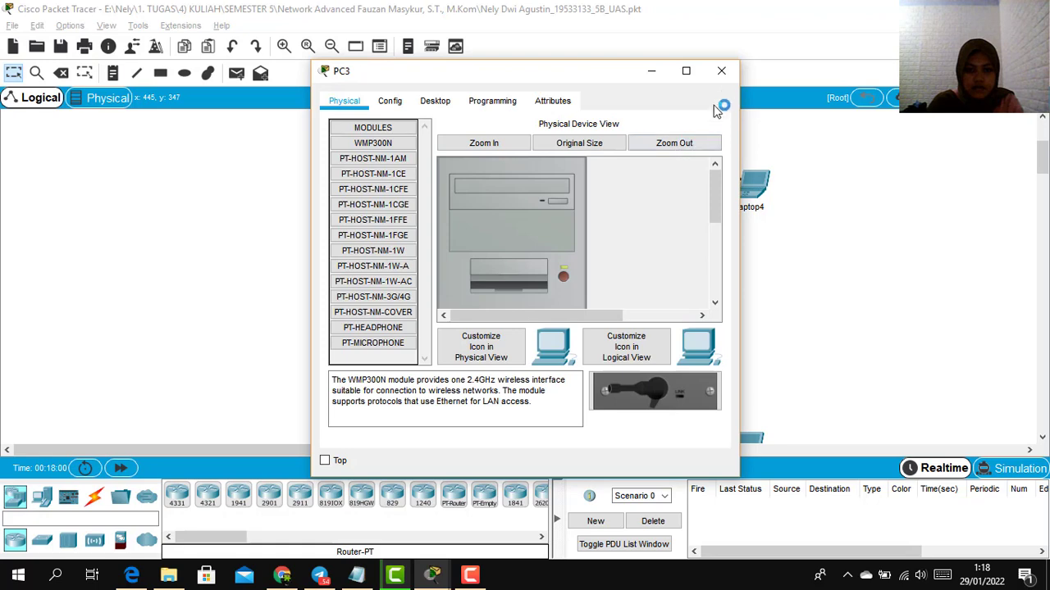
left_click(438, 102)
left_click(392, 139)
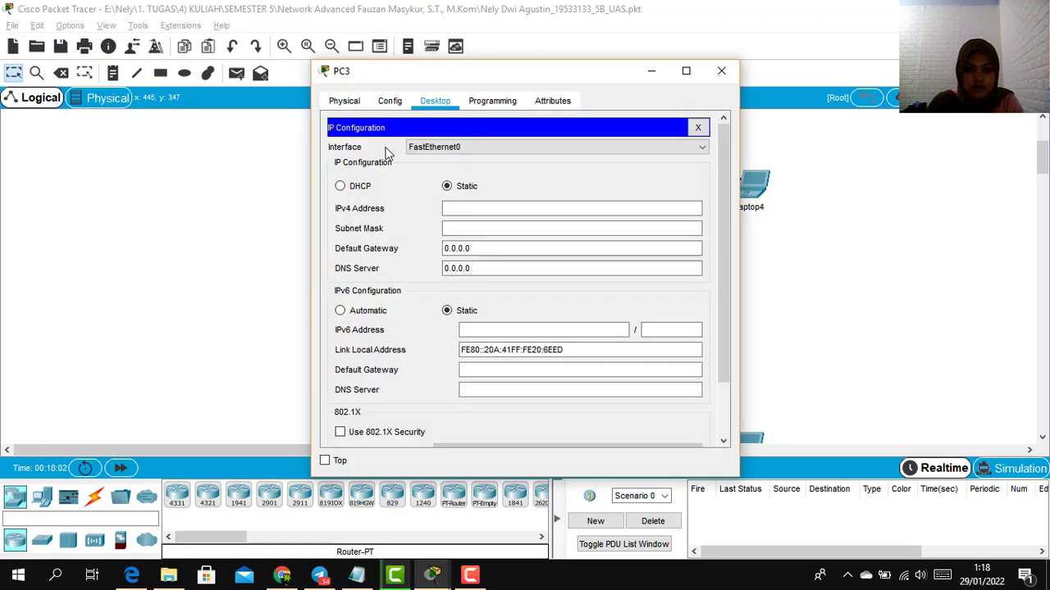
left_click(361, 187)
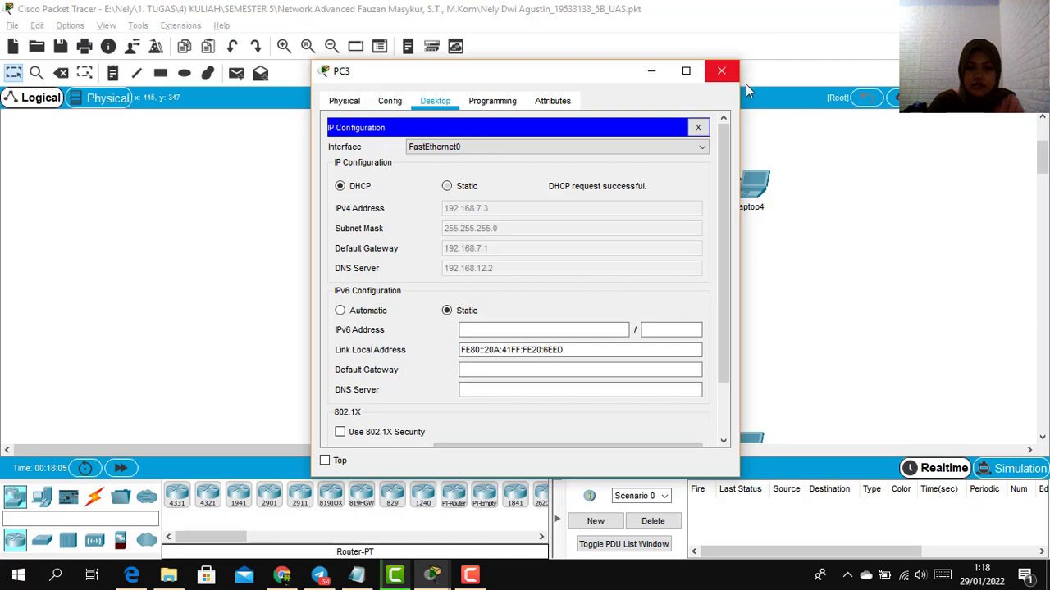
left_click(723, 71)
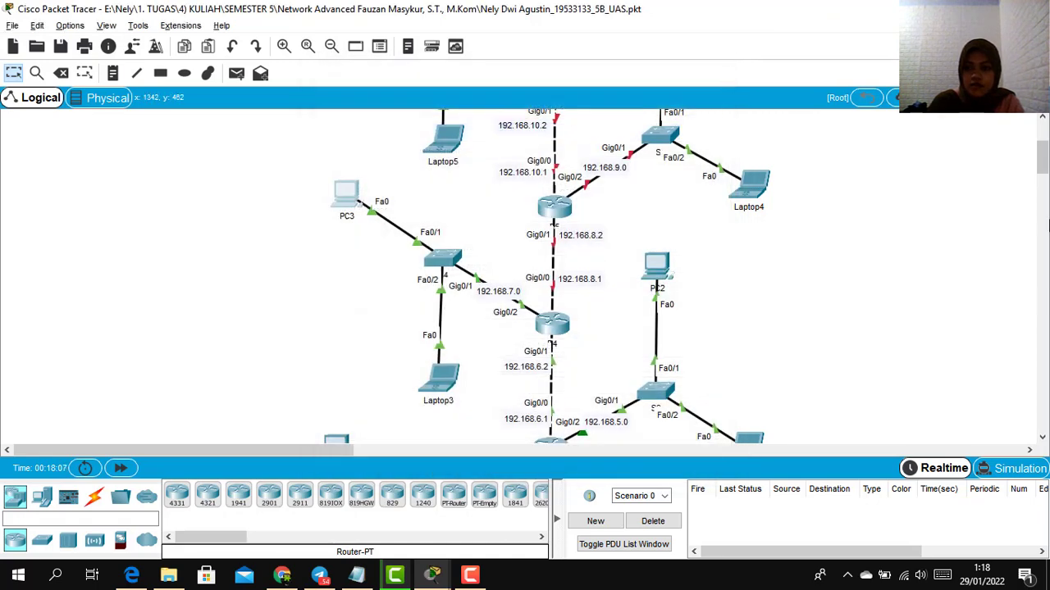
Step: Switch to Notepad and copy the switch 5 commands, from VLAN 14 NOELLE through the gig0/1 trunk configuration
scroll(1042, 161, "up", 3)
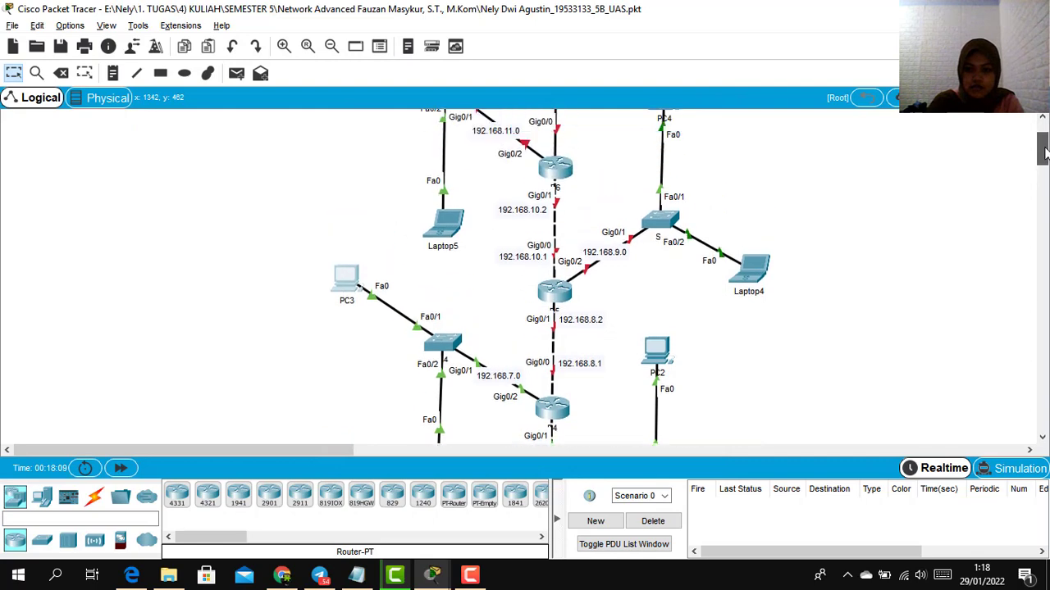
key("alt+Tab")
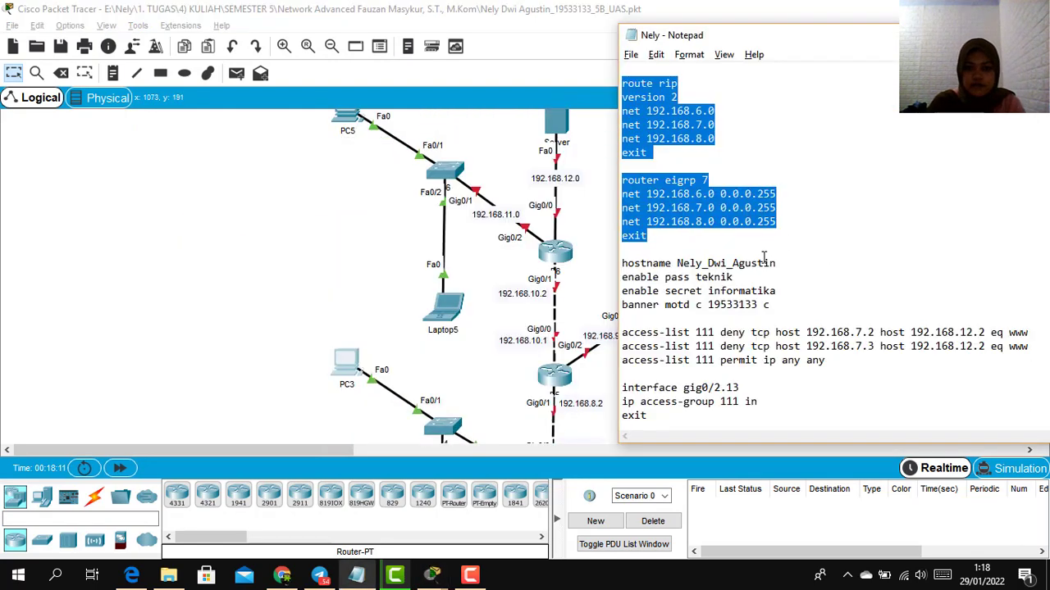
left_click(743, 305)
scroll(743, 305, "down", 4)
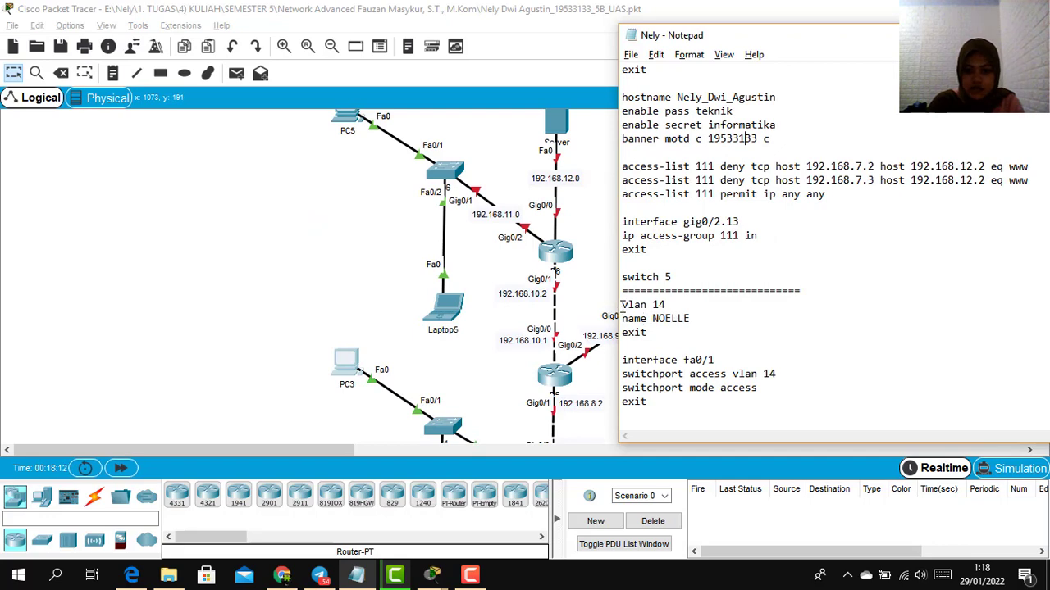
left_click_drag(623, 305, 750, 174)
key("ctrl+c")
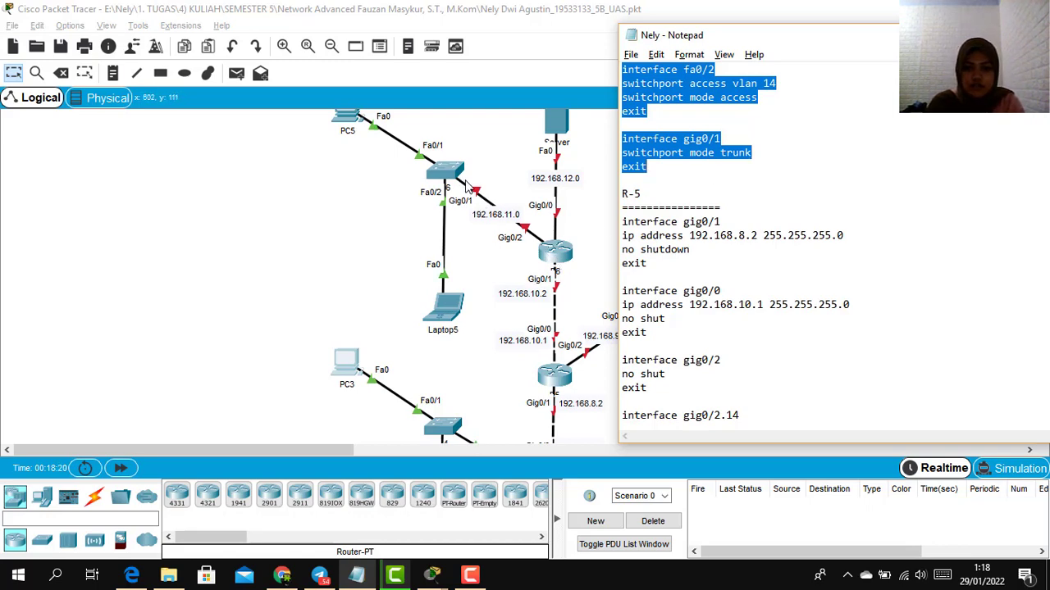
Step: Open switch S5's command line and enter global configuration mode with ena and conf t
left_click(350, 276)
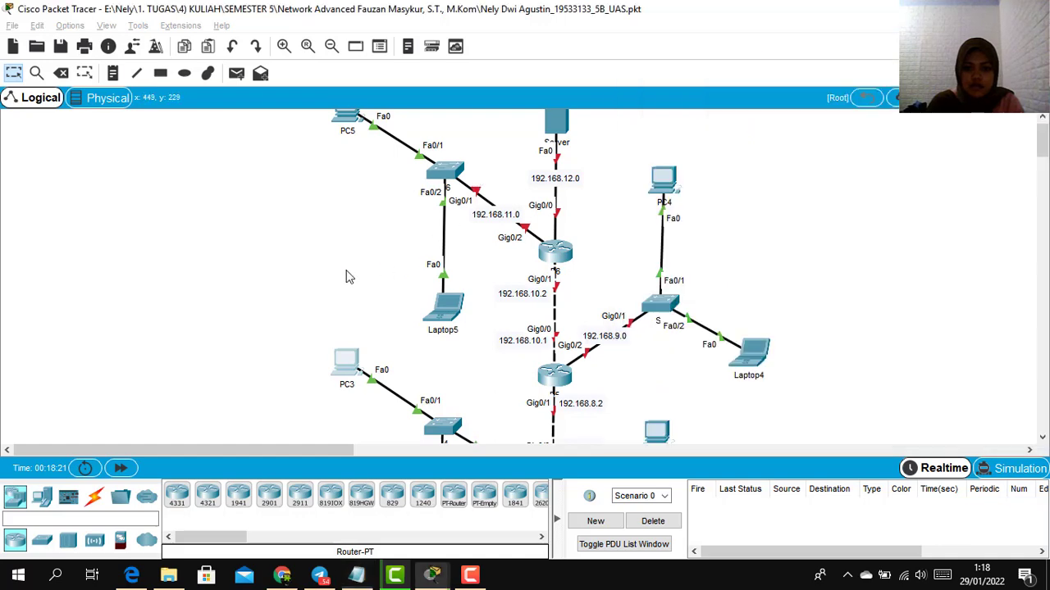
left_click(656, 308)
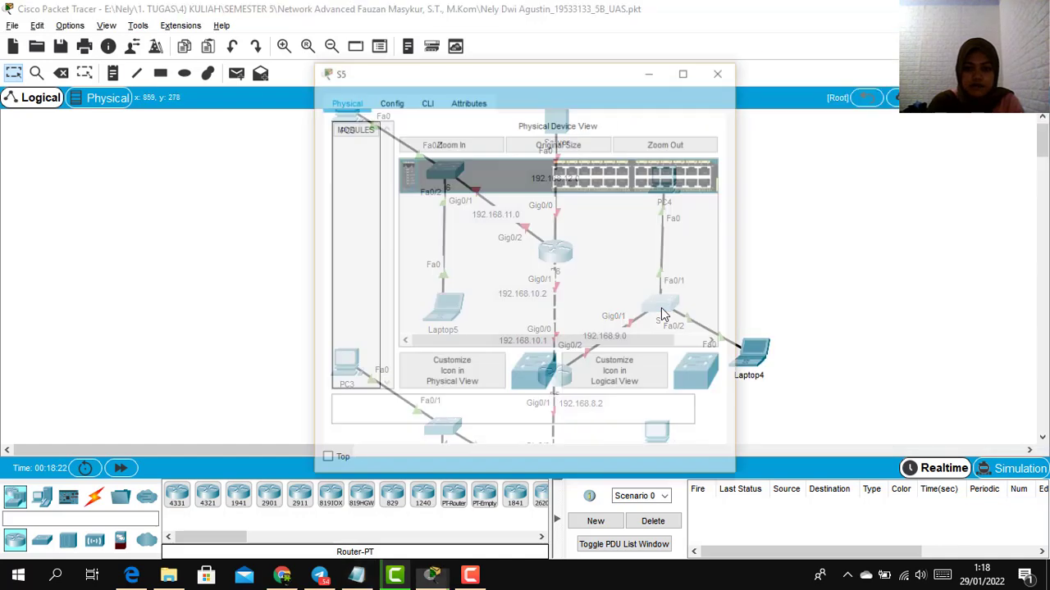
left_click(427, 101)
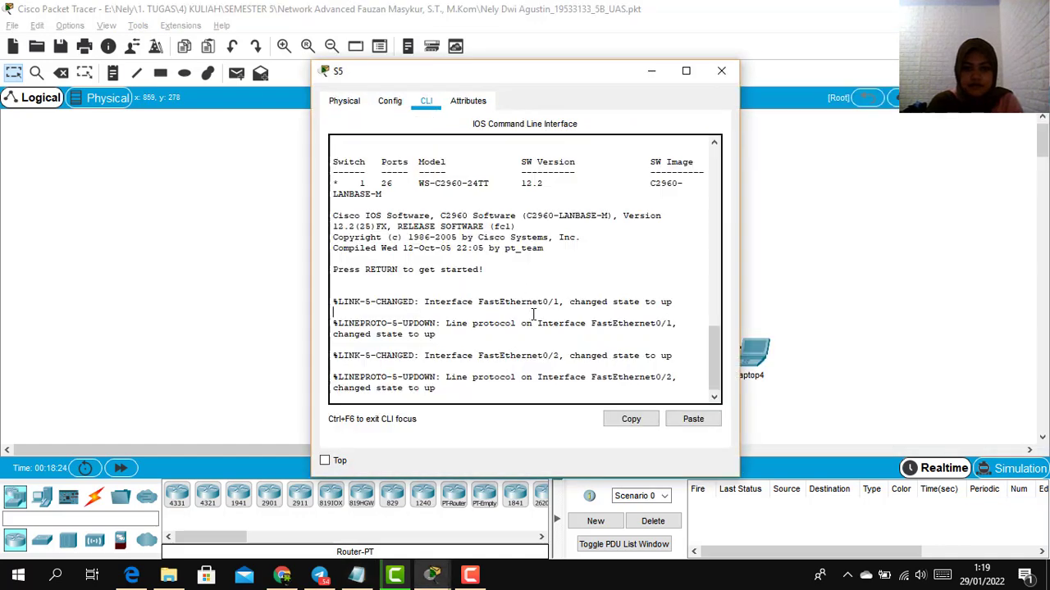
key("Return")
type("ena")
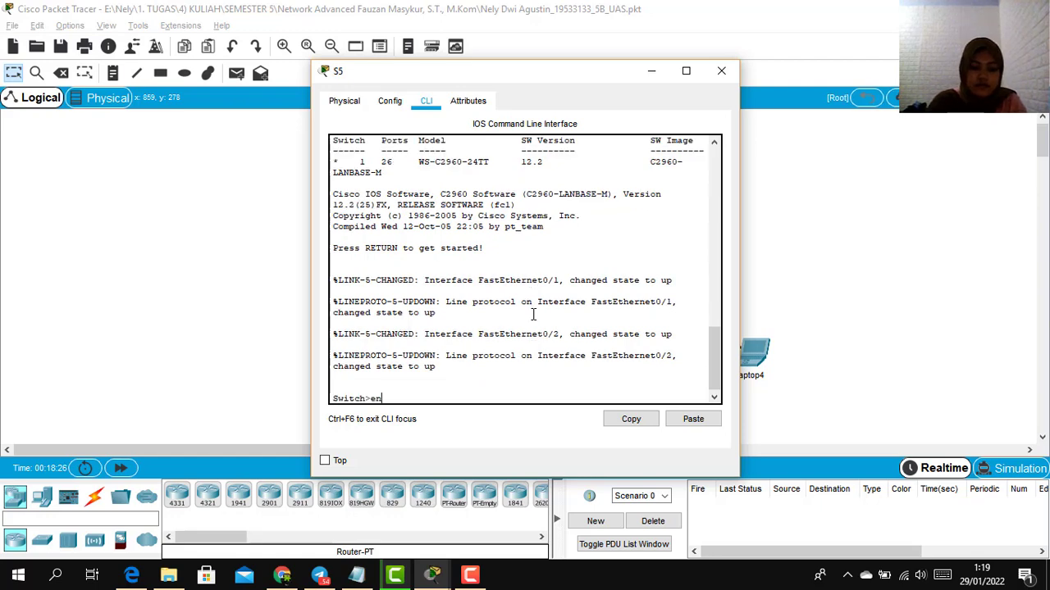
key("Return")
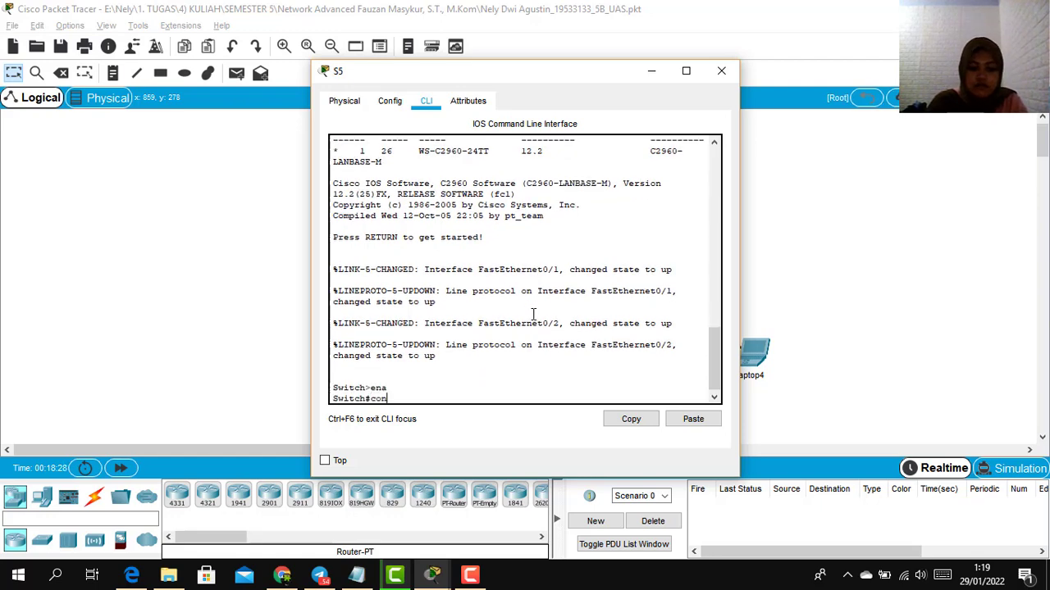
type("conf t")
key("Return")
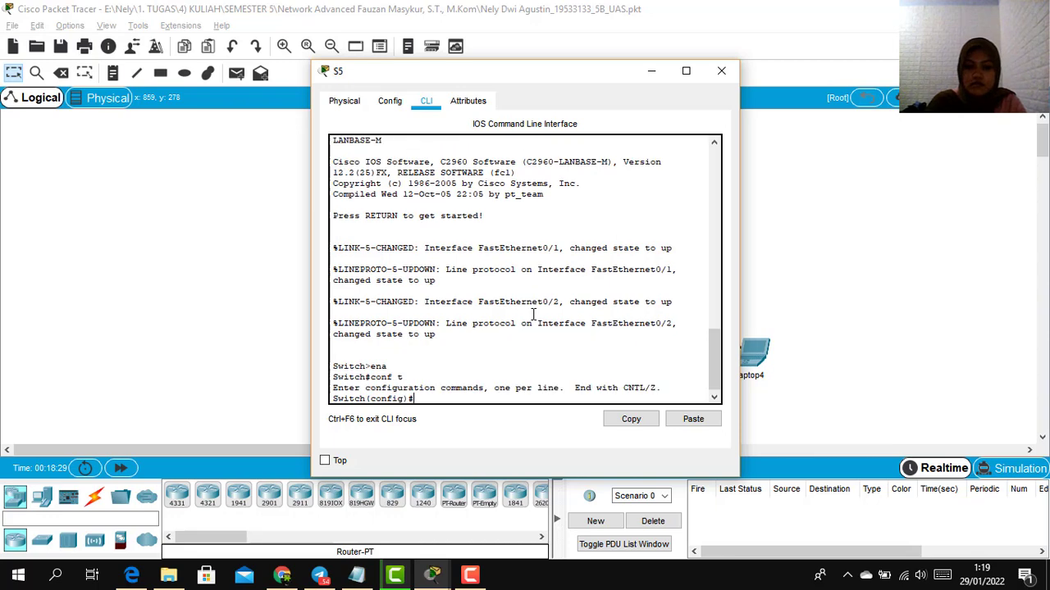
Step: Apply the copied commands to S5, creating VLAN 14 NOELLE with access ports fa0/1 and fa0/2 and trunk gig0/1, and exit configuration mode
left_click(693, 419)
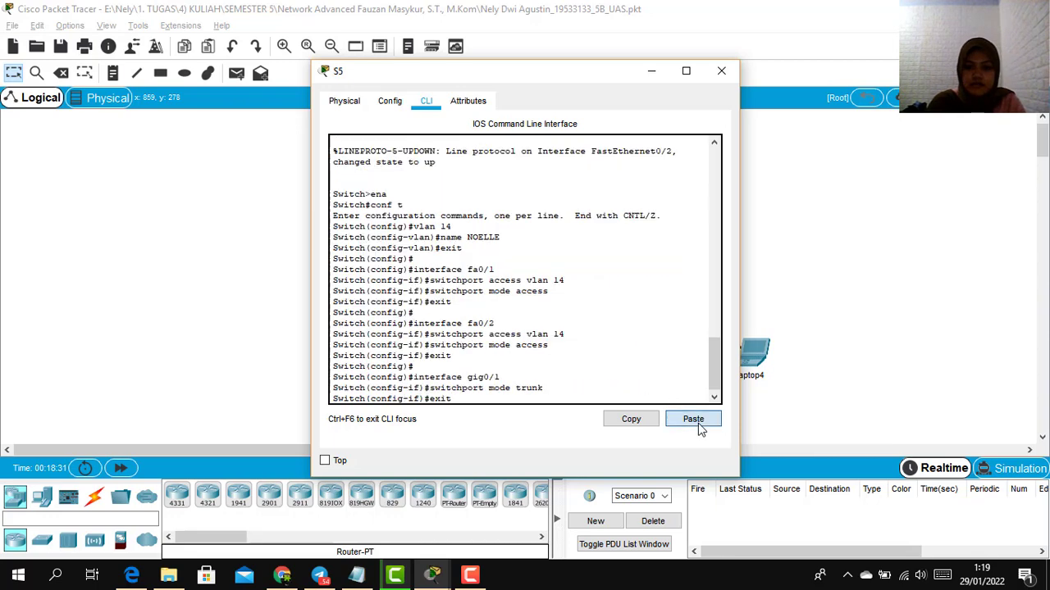
type("ex")
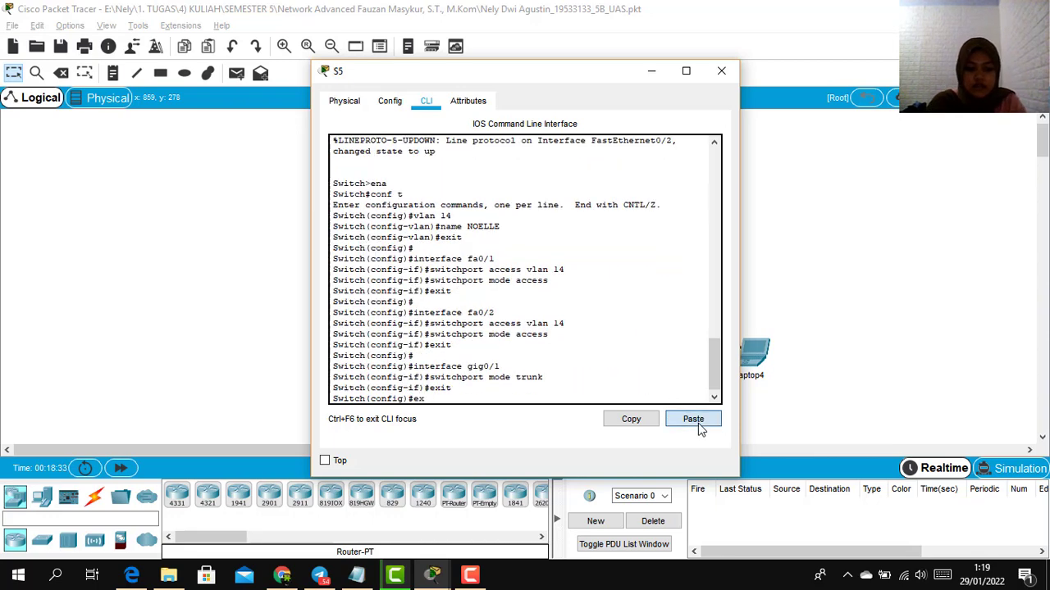
type("it")
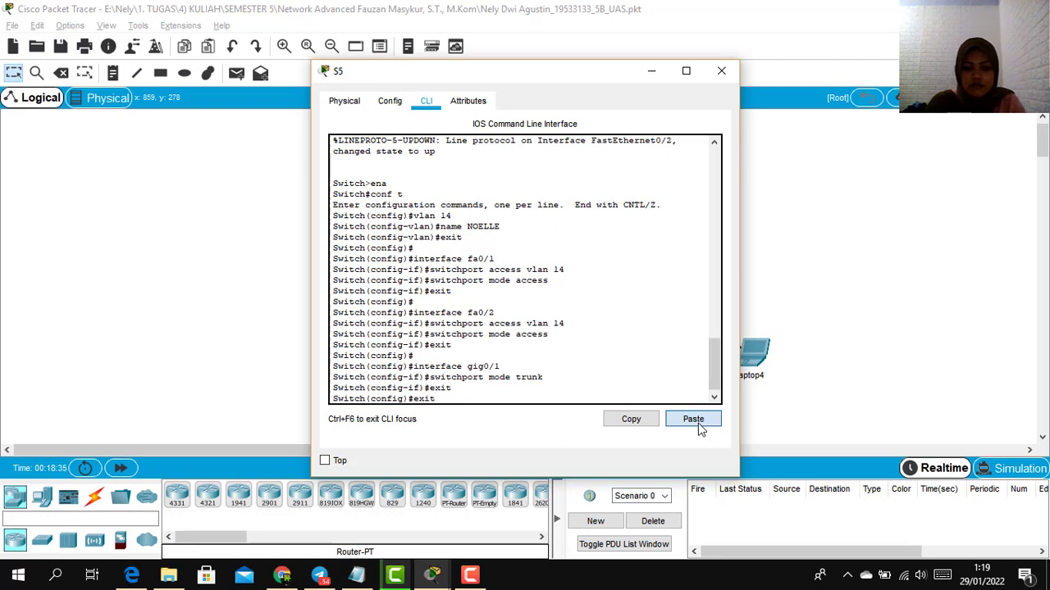
key("Return")
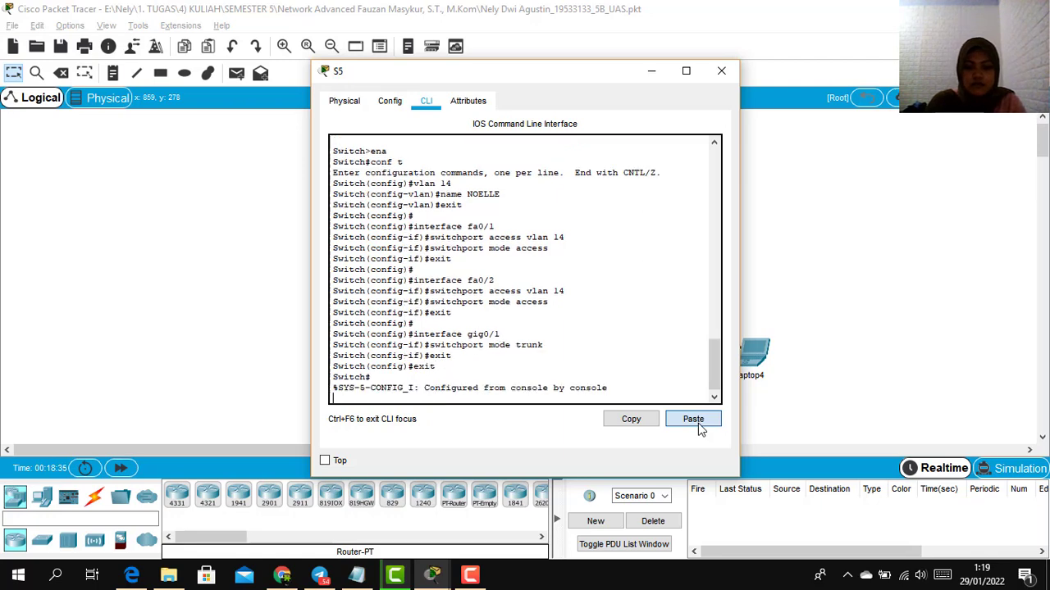
left_click(722, 71)
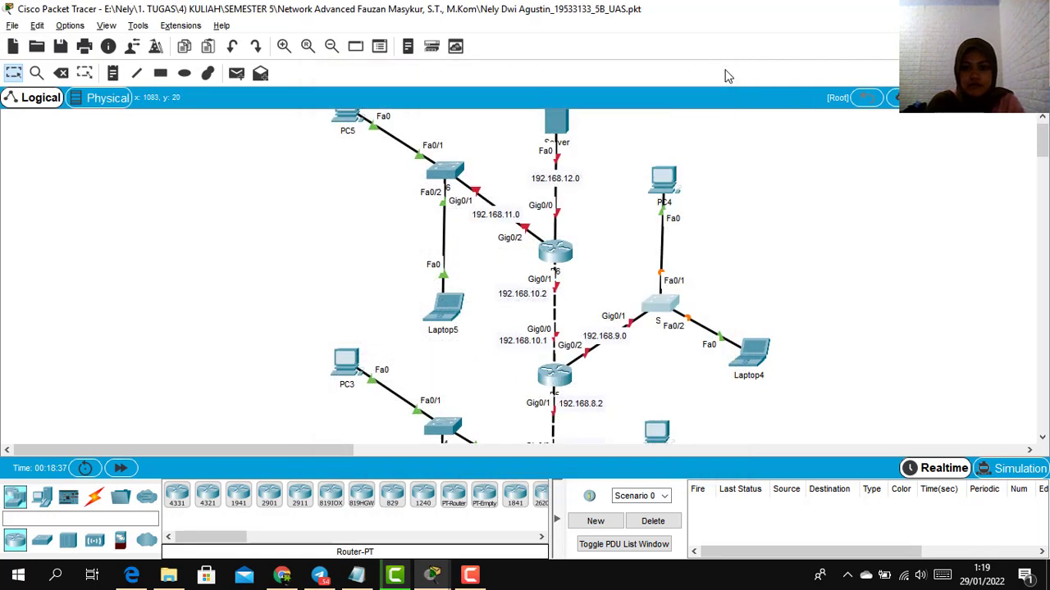
Step: Open router R5's command line and enter global configuration mode with ena and conf t
left_click(555, 381)
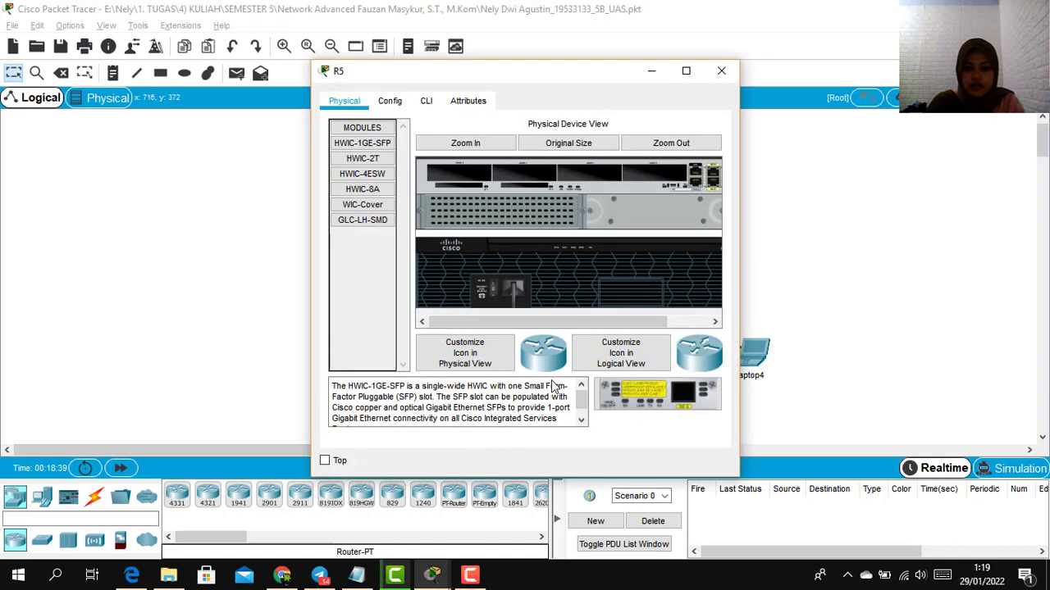
left_click(425, 103)
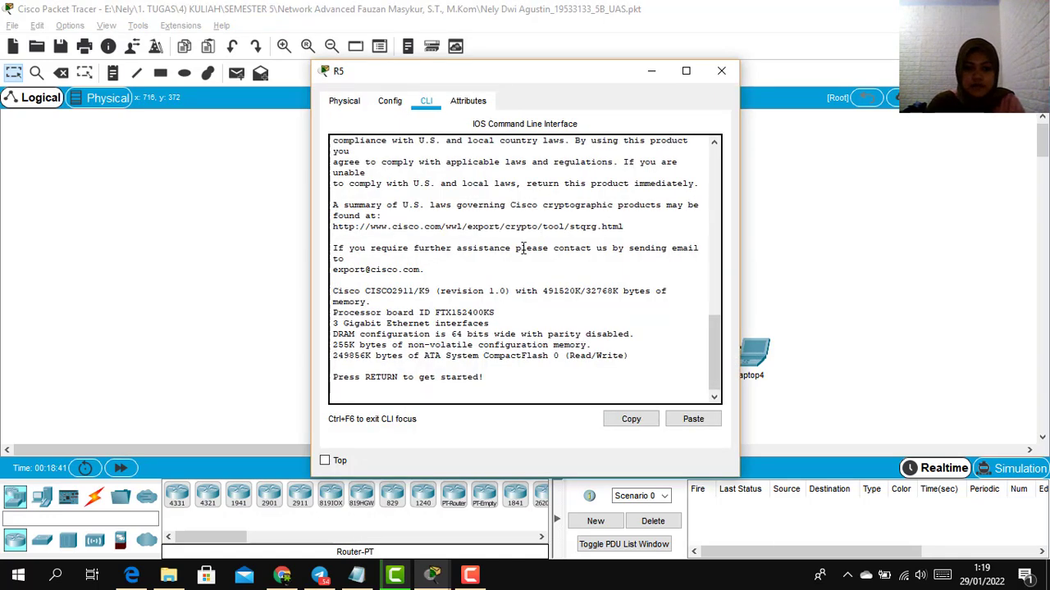
key("Return")
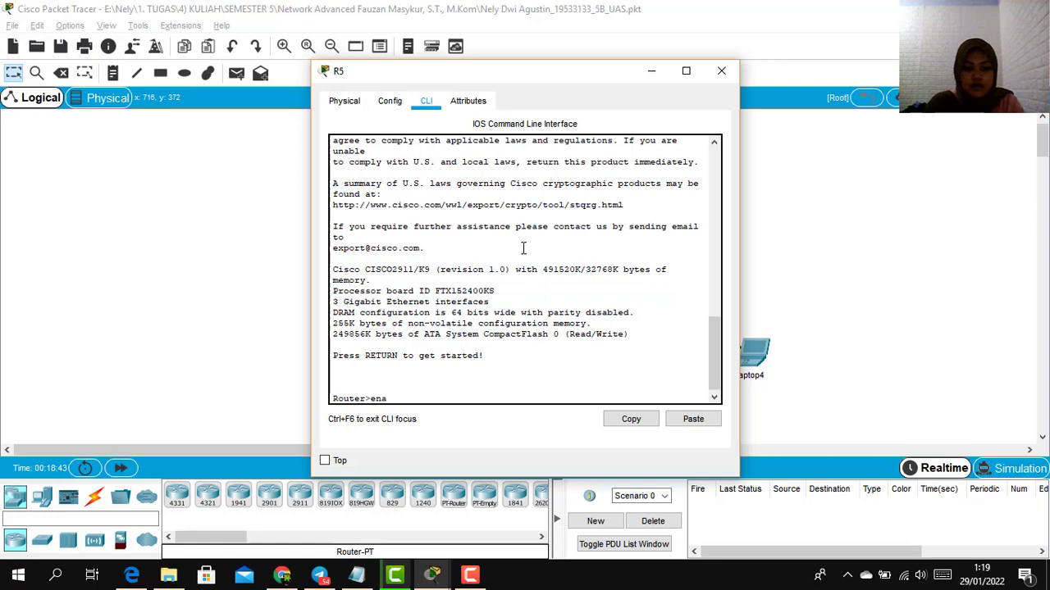
key("Return")
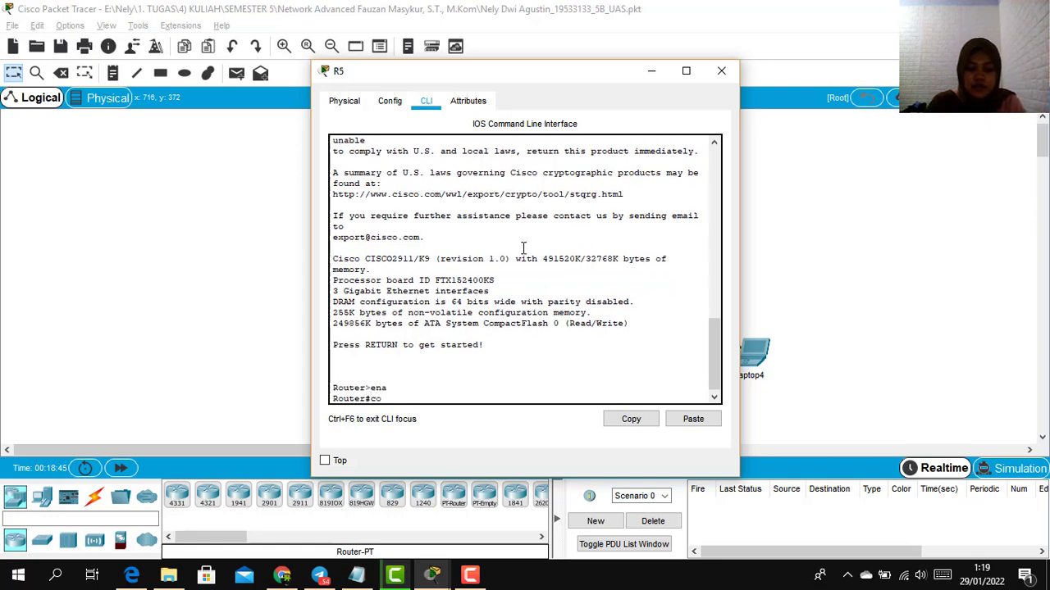
type("conf t")
key("Return")
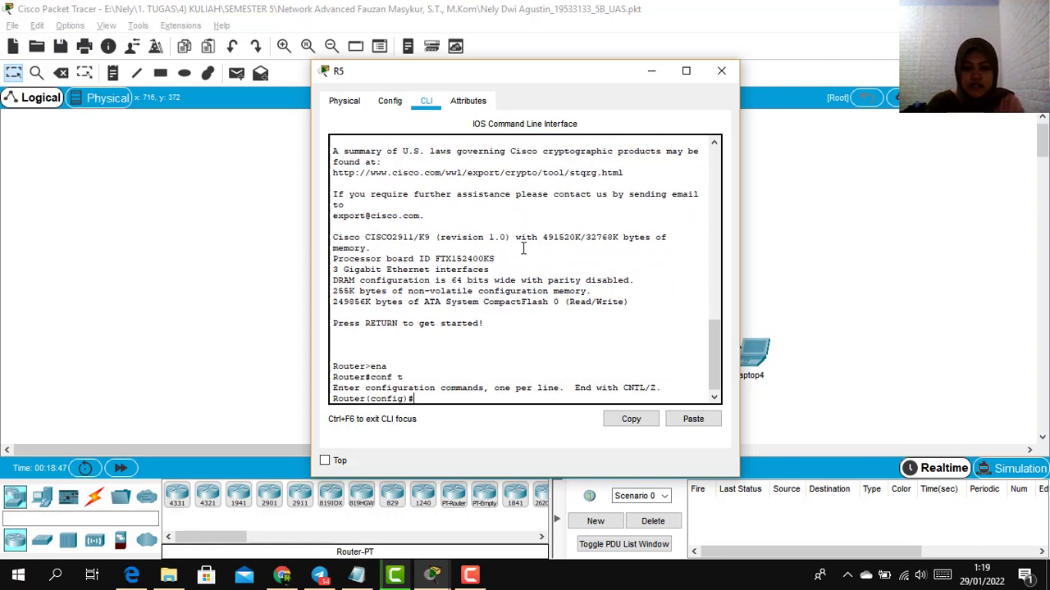
Step: Switch to Notepad and copy the whole R-5 command block, from interface gig0/1 through the banner motd line
key("alt+Tab")
key("alt+Tab")
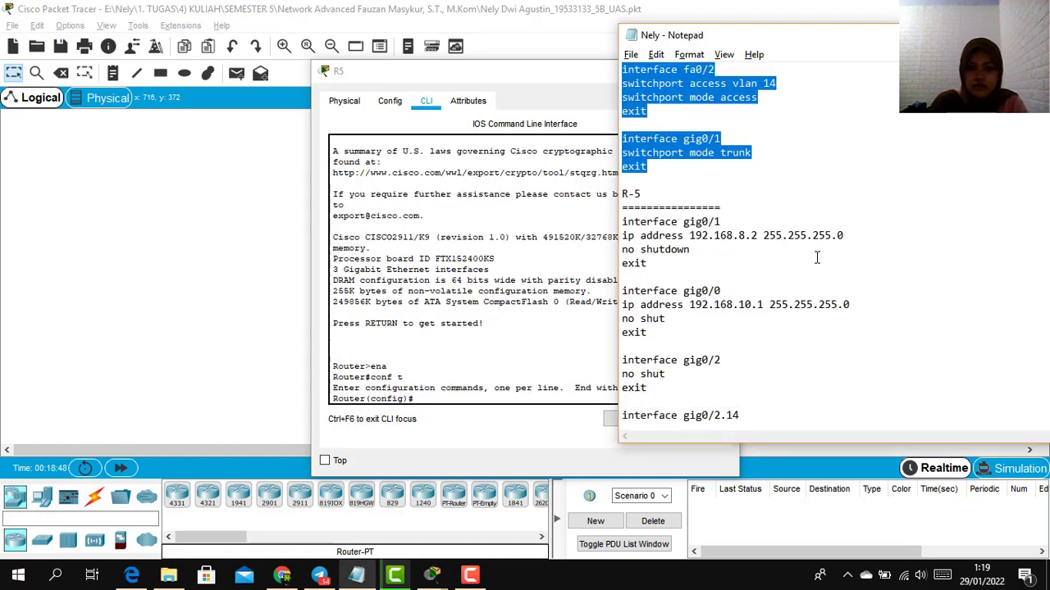
left_click(817, 257)
left_click_drag(623, 223, 792, 383)
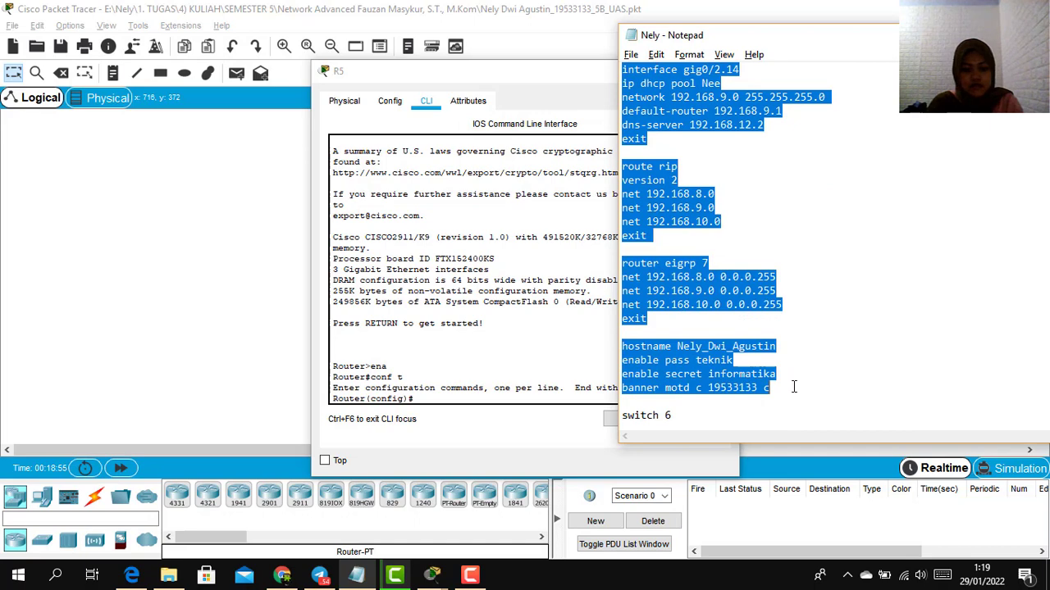
Step: Apply the copied commands to R5, configuring its interfaces, DHCP pool Nee, RIP version 2, EIGRP 7, hostname, enable password, enable secret and banner
left_click(436, 399)
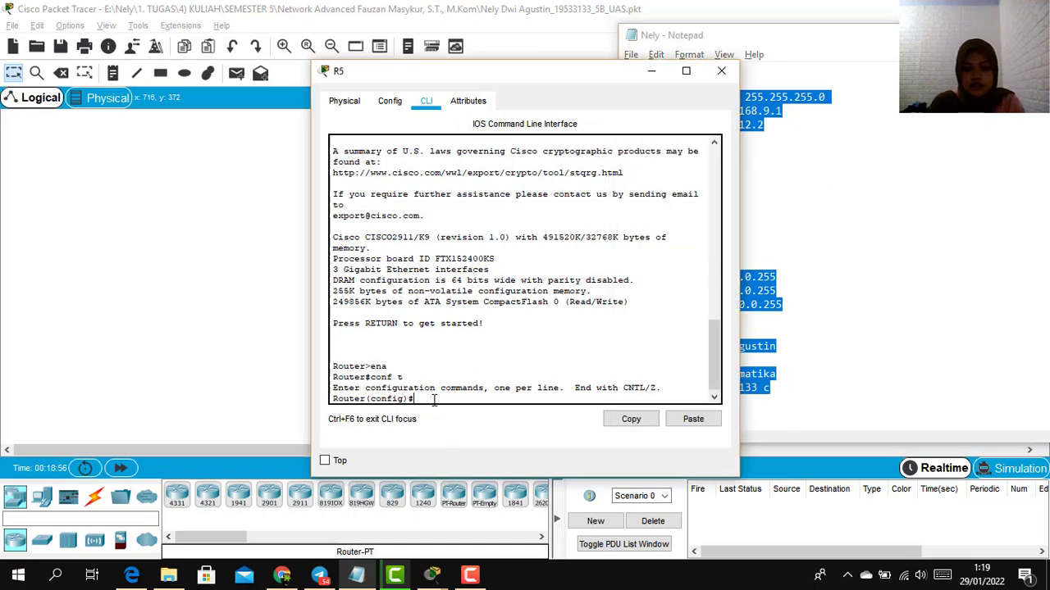
left_click(693, 419)
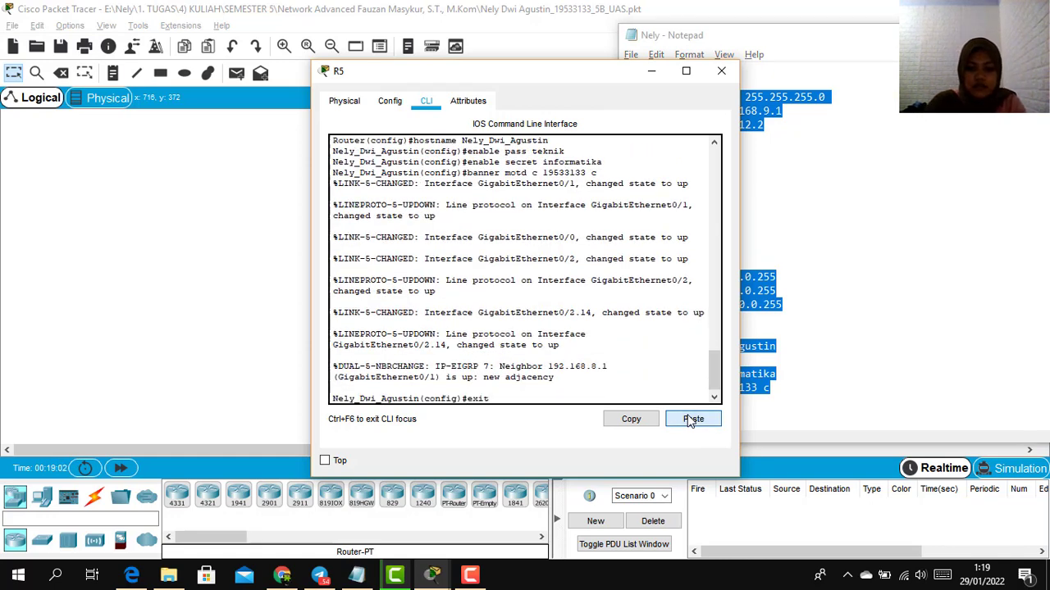
left_click(721, 71)
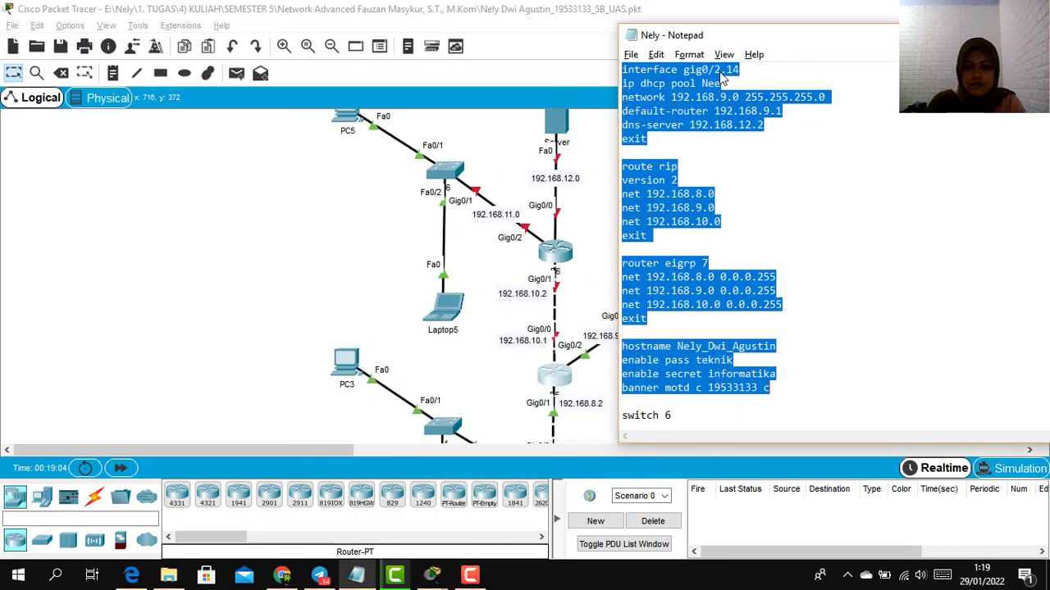
left_click(332, 264)
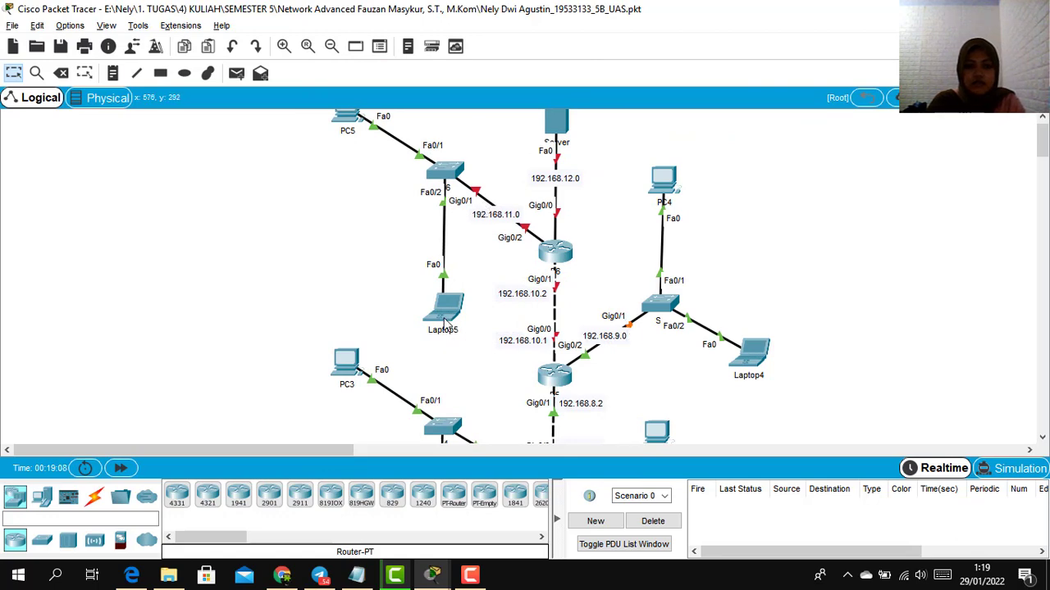
Step: Open switch S6's command line and enter global configuration mode with ena and conf t
mouse_move(445, 324)
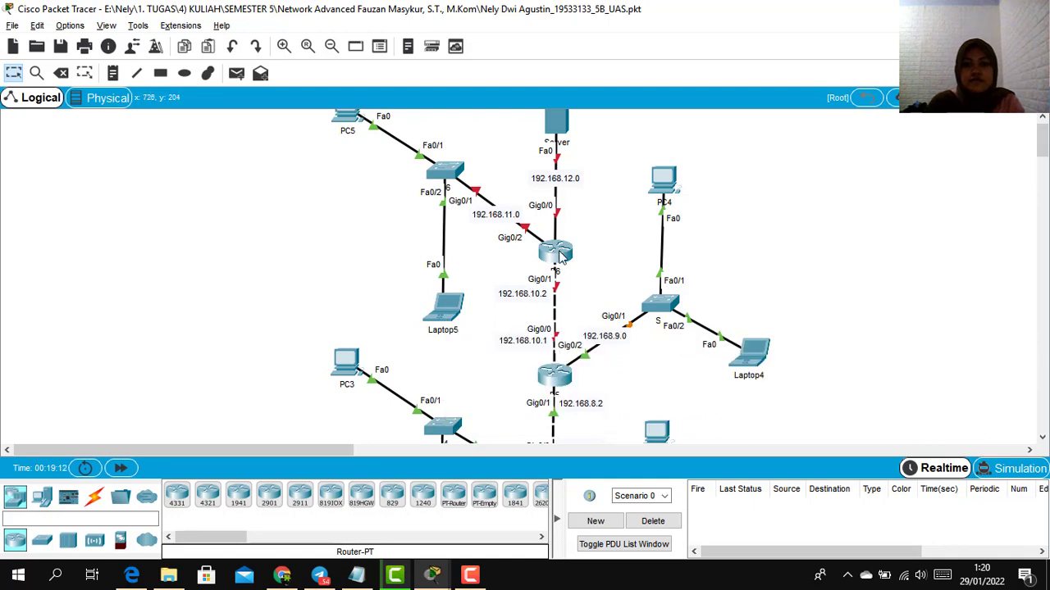
left_click(442, 169)
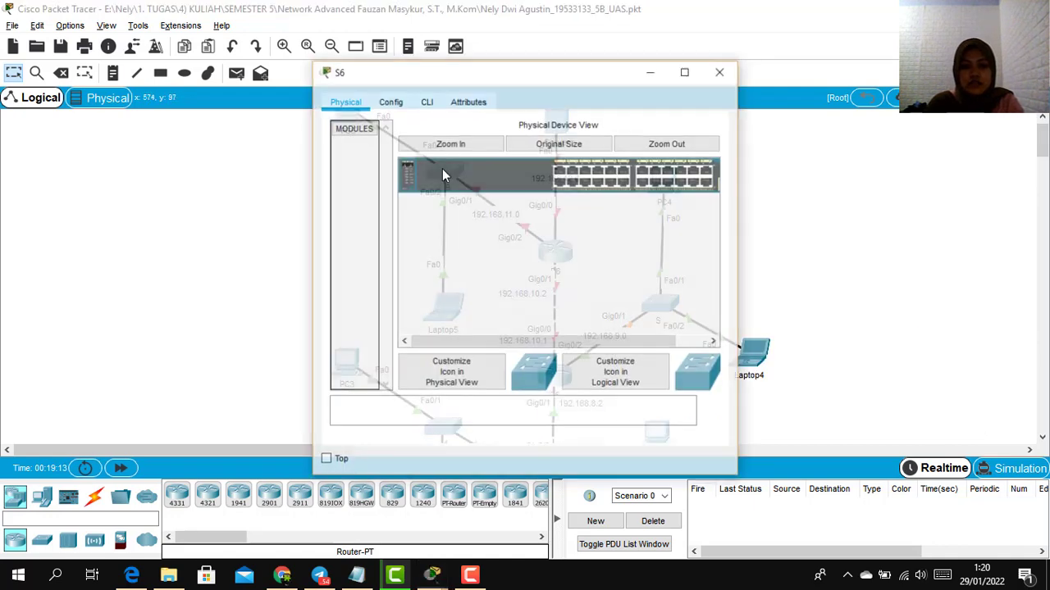
left_click(427, 102)
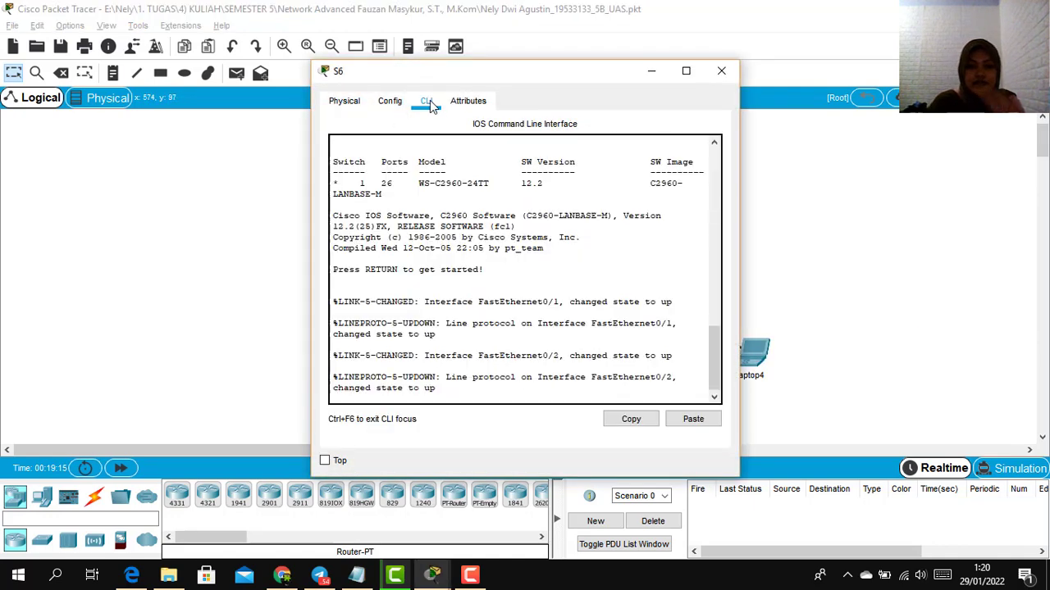
left_click(578, 349)
key("Return")
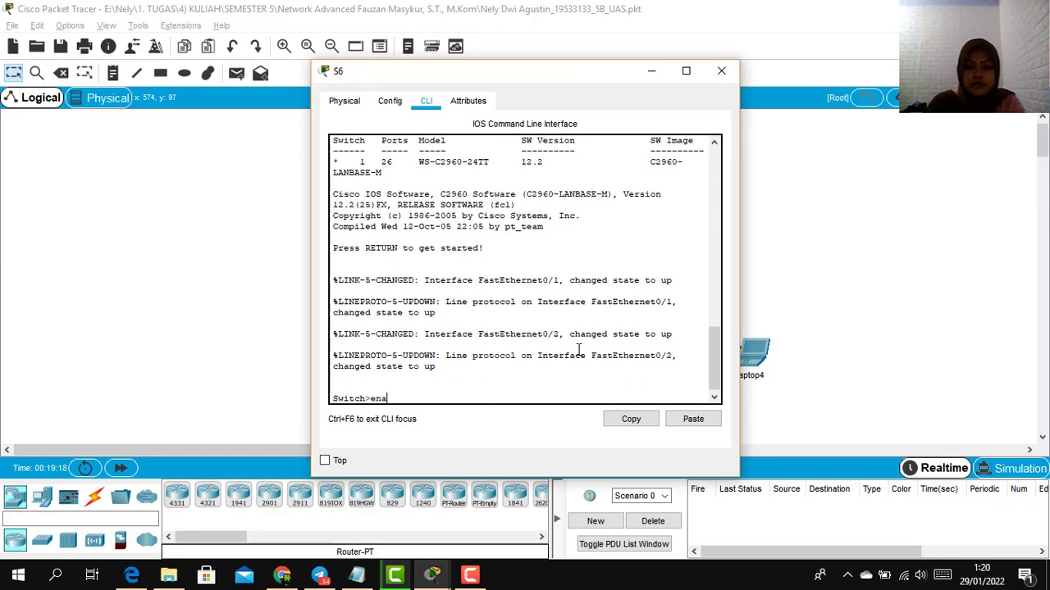
type("ena")
key("Return")
type("conf ")
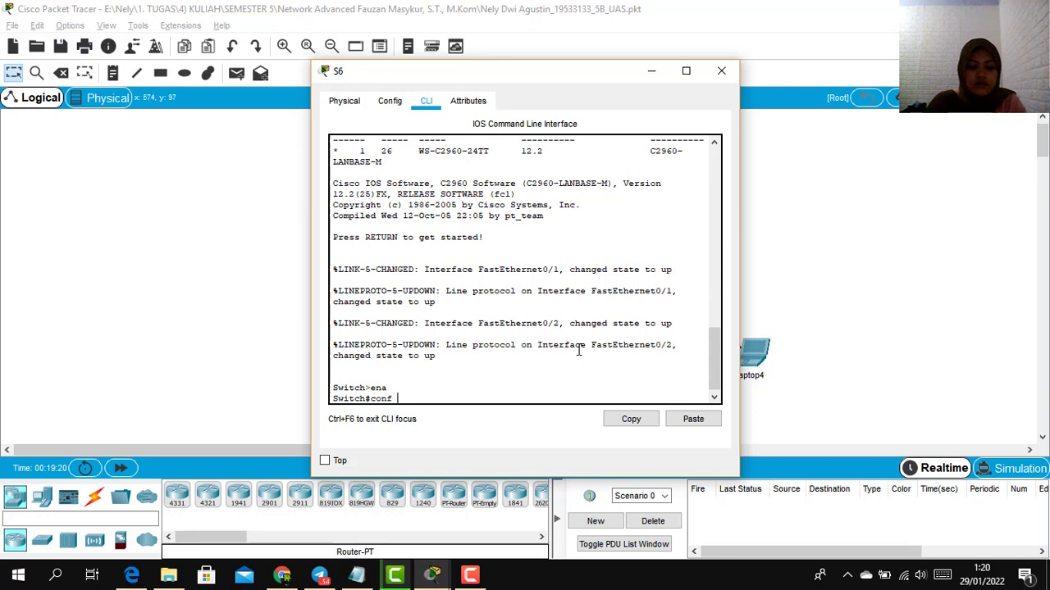
type("t")
key("Return")
Step: Switch to Notepad and copy the whole switch 6 command block, from vlan 15 through the final exit of interface gig0/1
key("alt+Tab")
key("Tab")
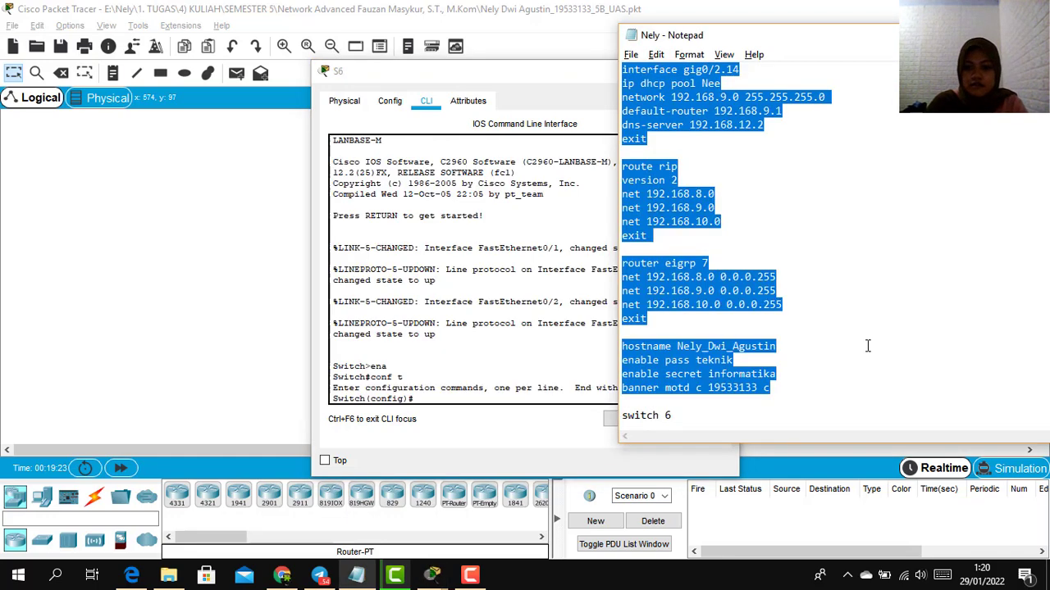
left_click(868, 346)
scroll(868, 345, "down", 3)
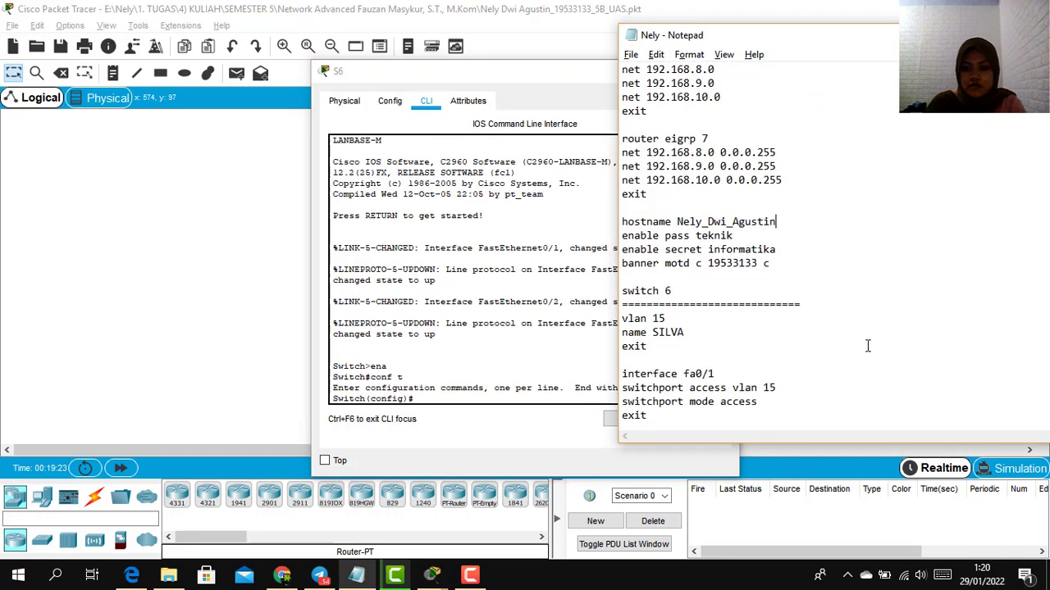
left_click_drag(622, 319, 727, 142)
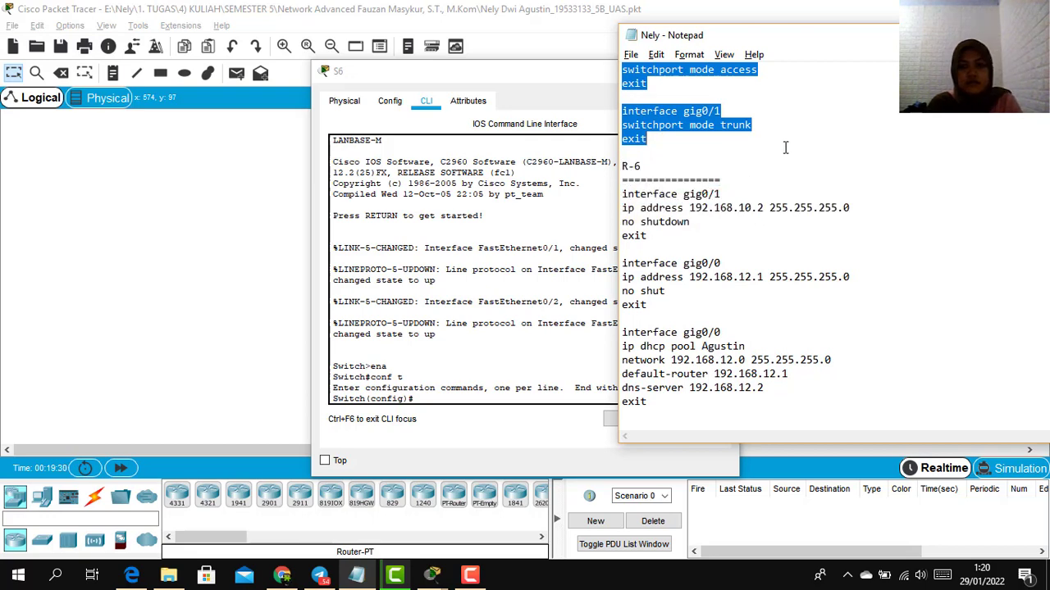
scroll(785, 148, "up", 4)
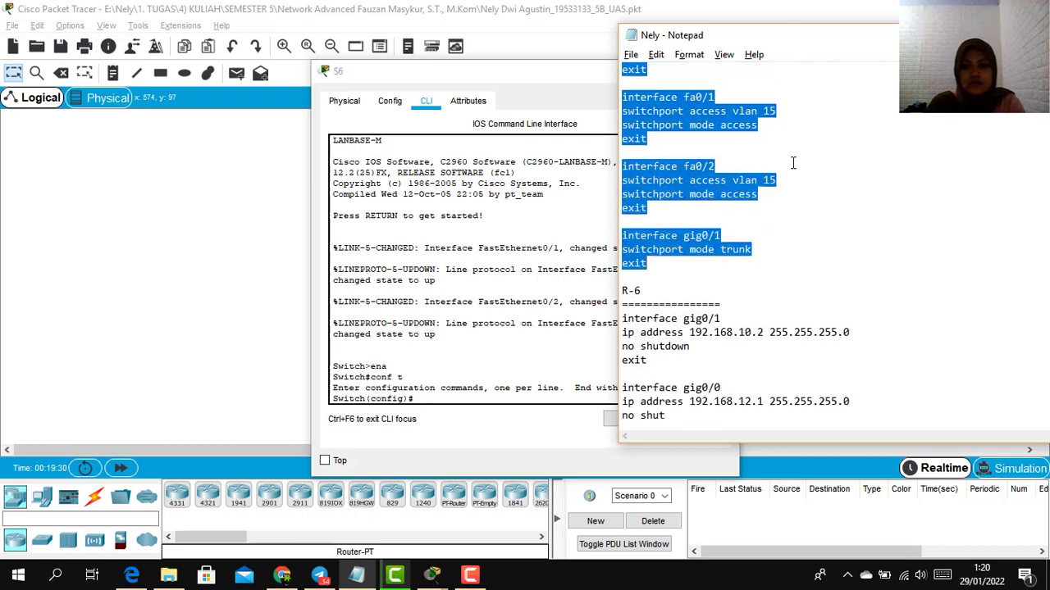
Step: Apply the copied commands to S6, creating VLAN 15 named SILVA with access ports fa0/1 and fa0/2 and trunk gig0/1, and exit configuration mode
left_click(427, 396)
left_click(693, 419)
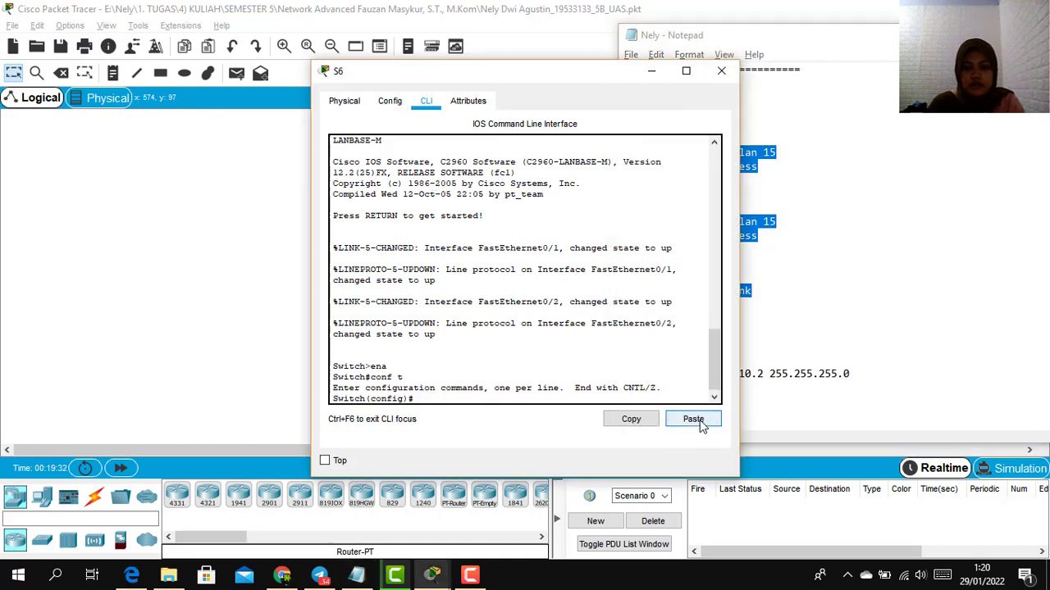
key("Return")
type("e")
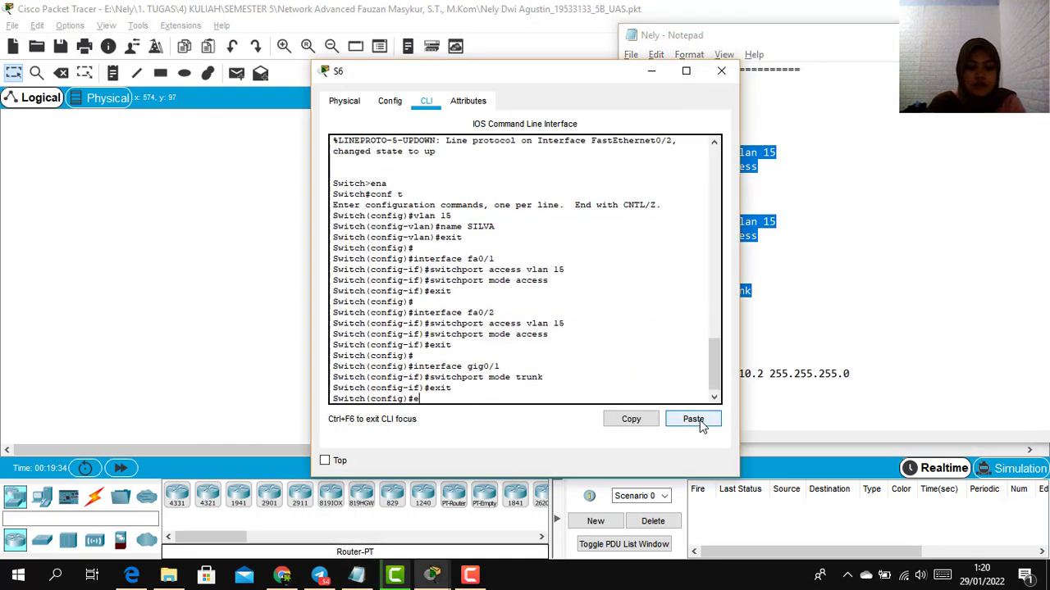
type("xit")
key("Return")
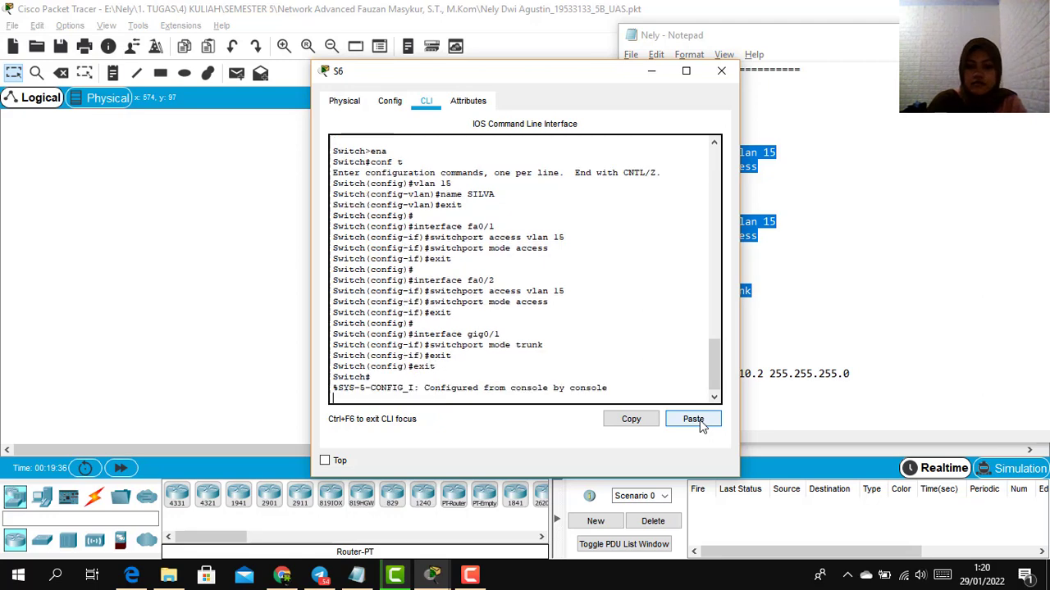
left_click(708, 71)
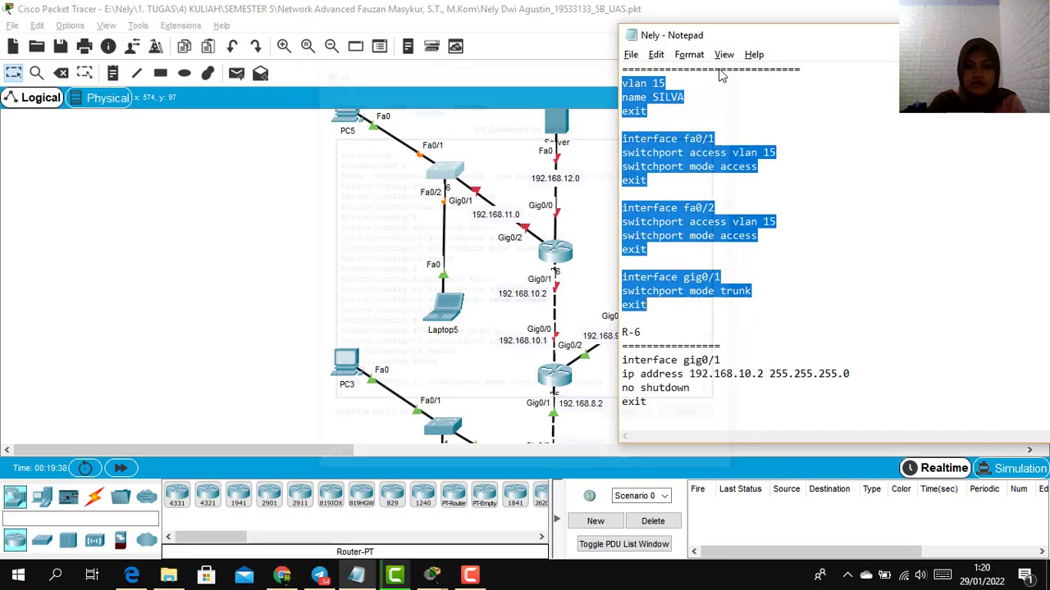
Step: Review the R-6 interface and DHCP pool commands in the Notepad notes
left_click(779, 359)
scroll(779, 359, "down", 4)
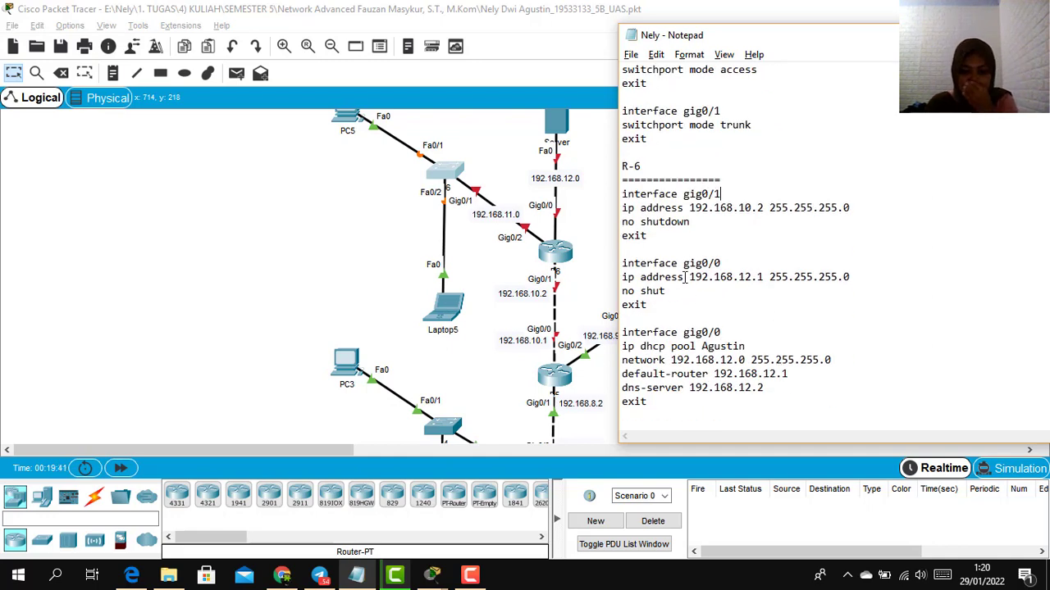
left_click(711, 219)
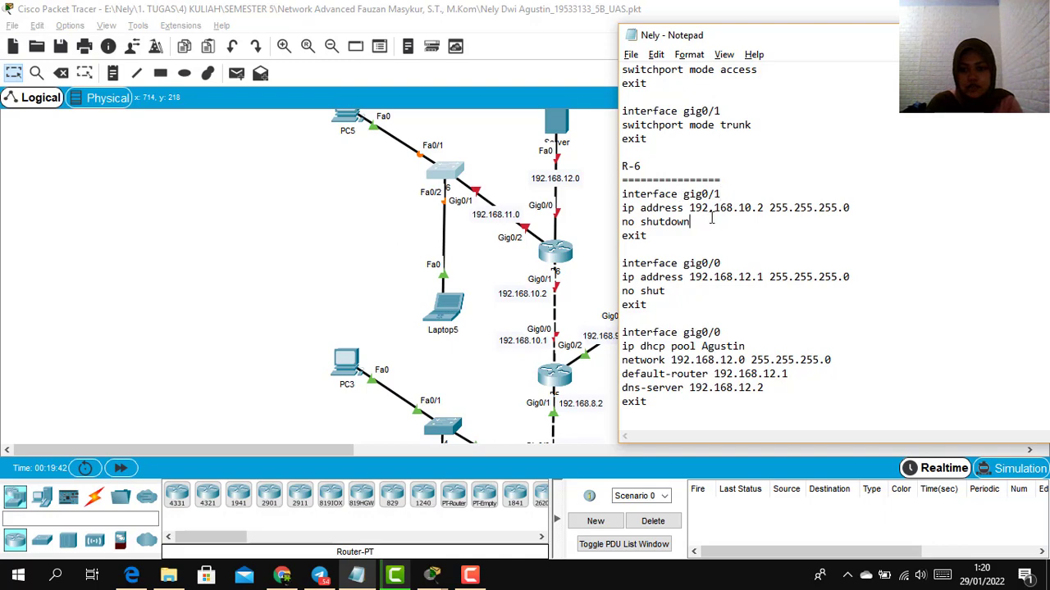
Step: Review the R-6 notes for interfaces gig0/1, gig0/0 and gig0/2, including the gig0/0 addressing and its DHCP pool
left_click_drag(711, 219, 930, 201)
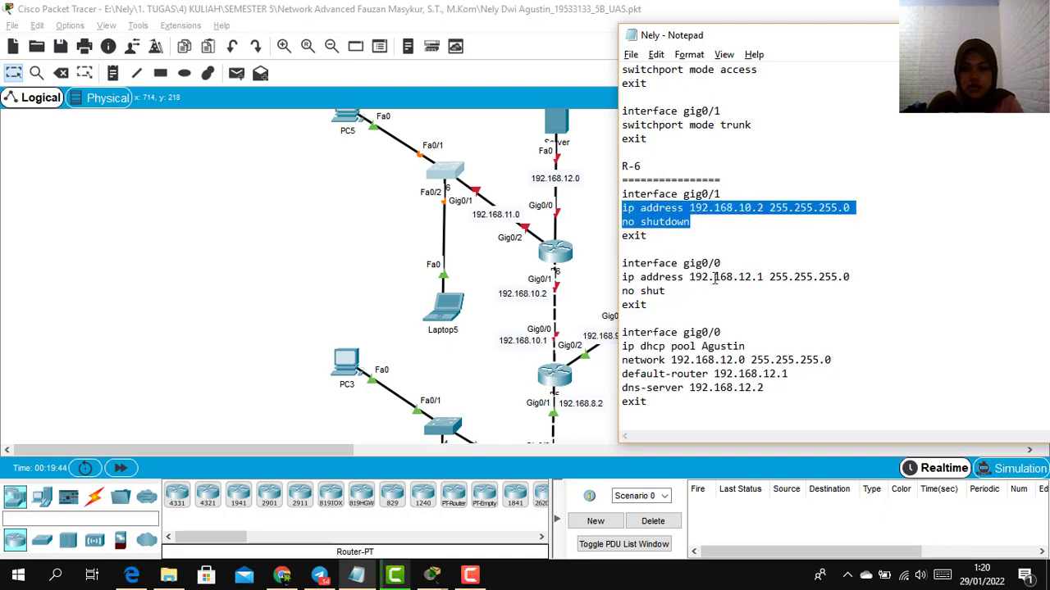
left_click_drag(712, 277, 751, 277)
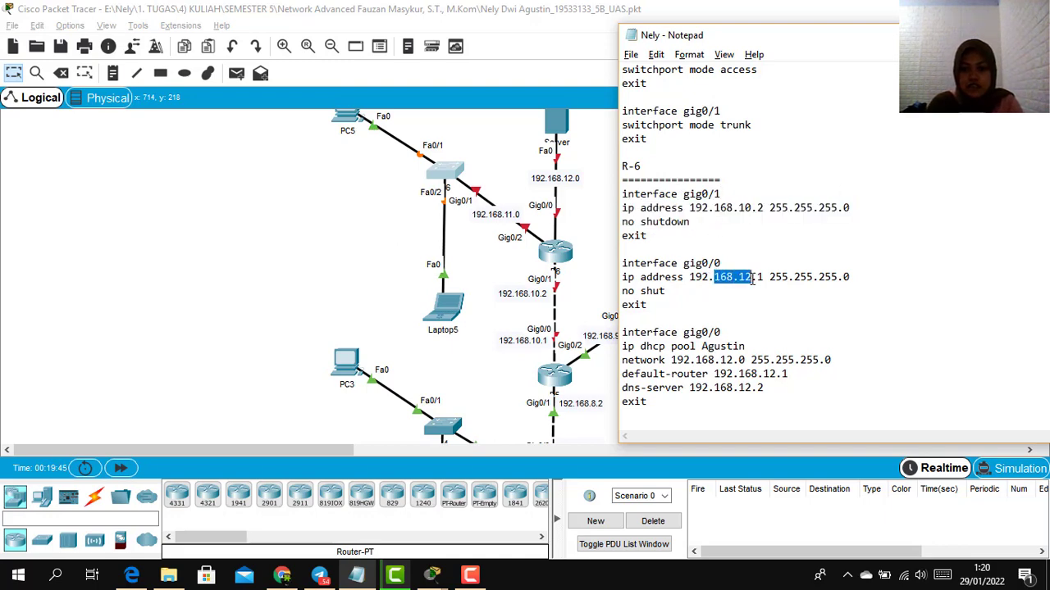
scroll(789, 294, "down", 2)
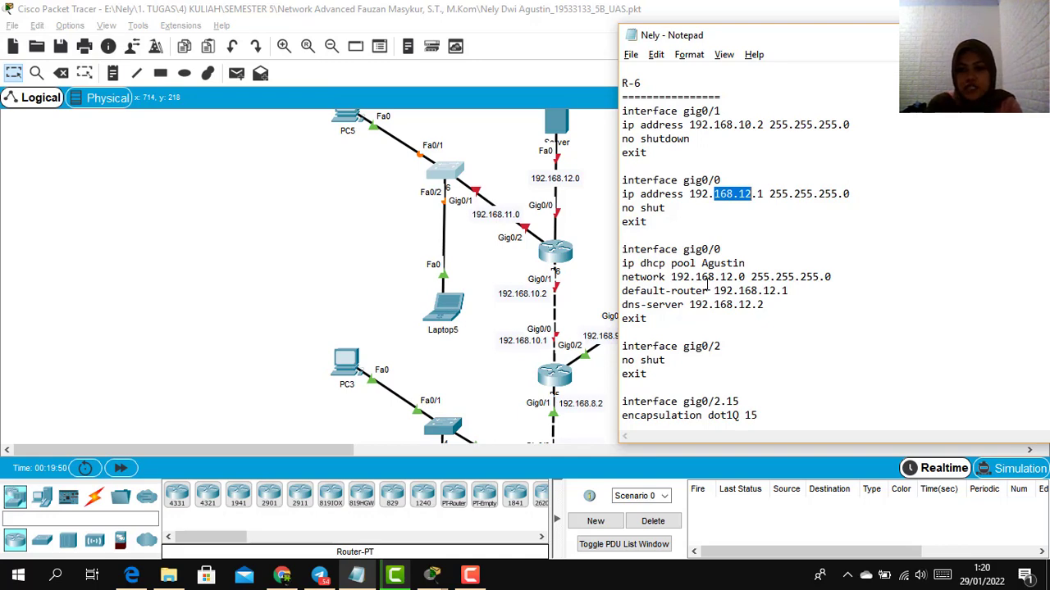
left_click_drag(703, 263, 823, 278)
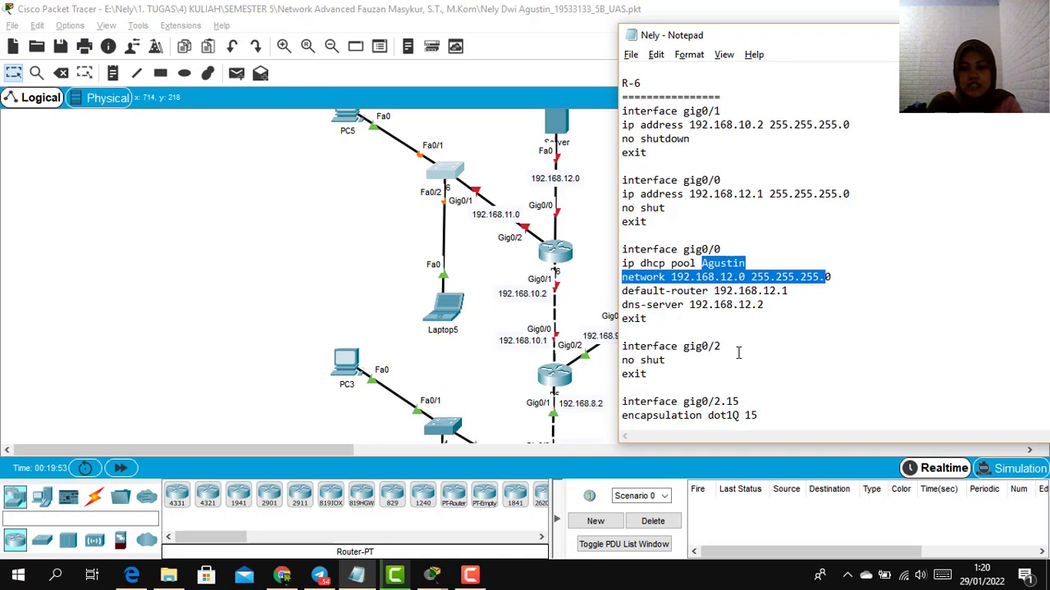
left_click(691, 346)
scroll(692, 344, "down", 1)
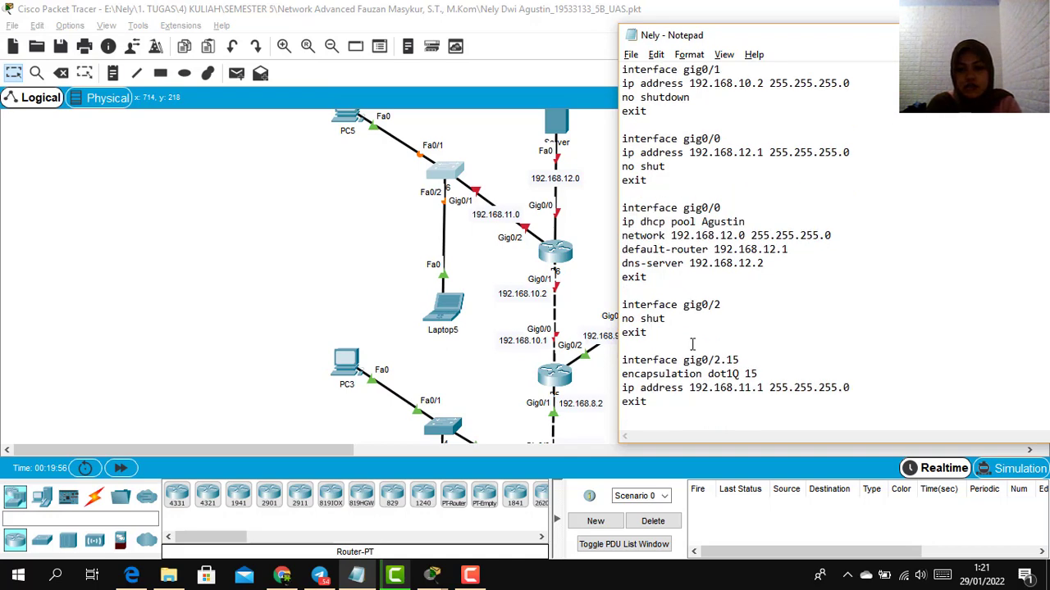
scroll(692, 344, "down", 2)
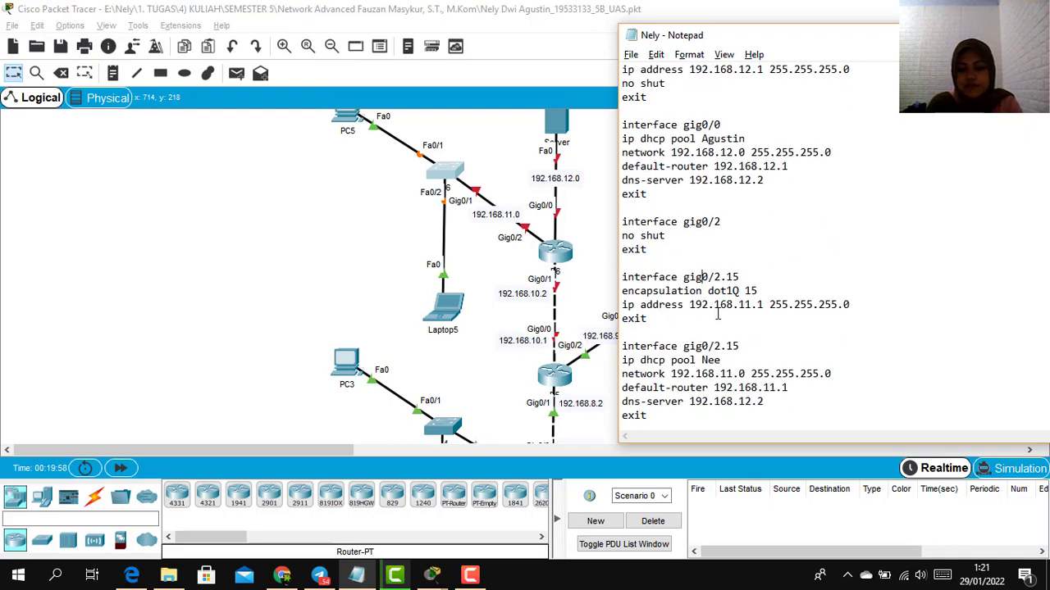
scroll(714, 299, "down", 2)
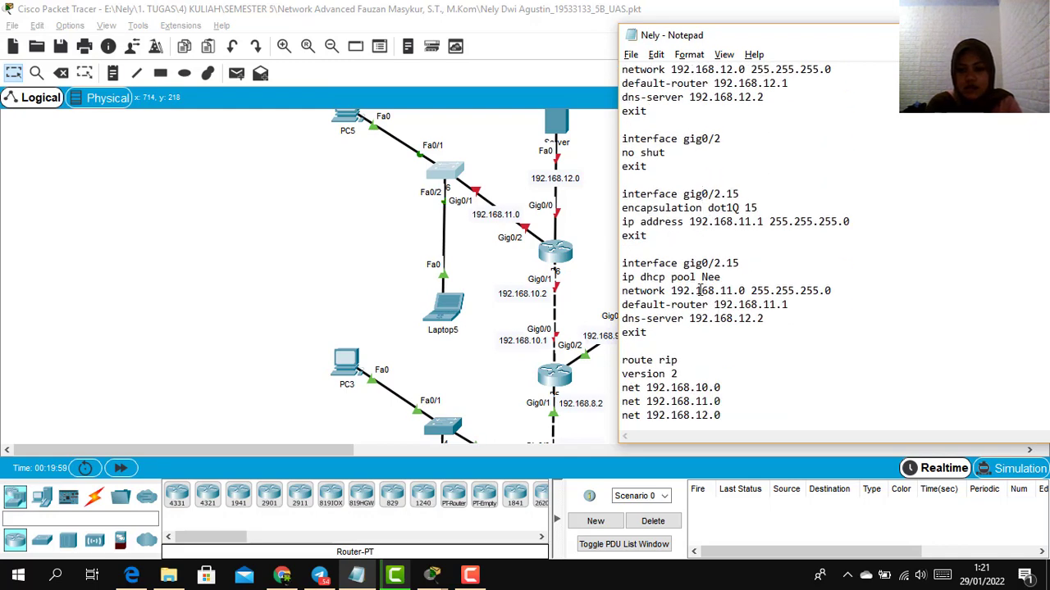
Step: Review the R-6 notes for subinterface gig0/2.15, its DHCP pool, RIP and EIGRP routing, and the hostname, password and banner lines
left_click_drag(628, 194, 824, 264)
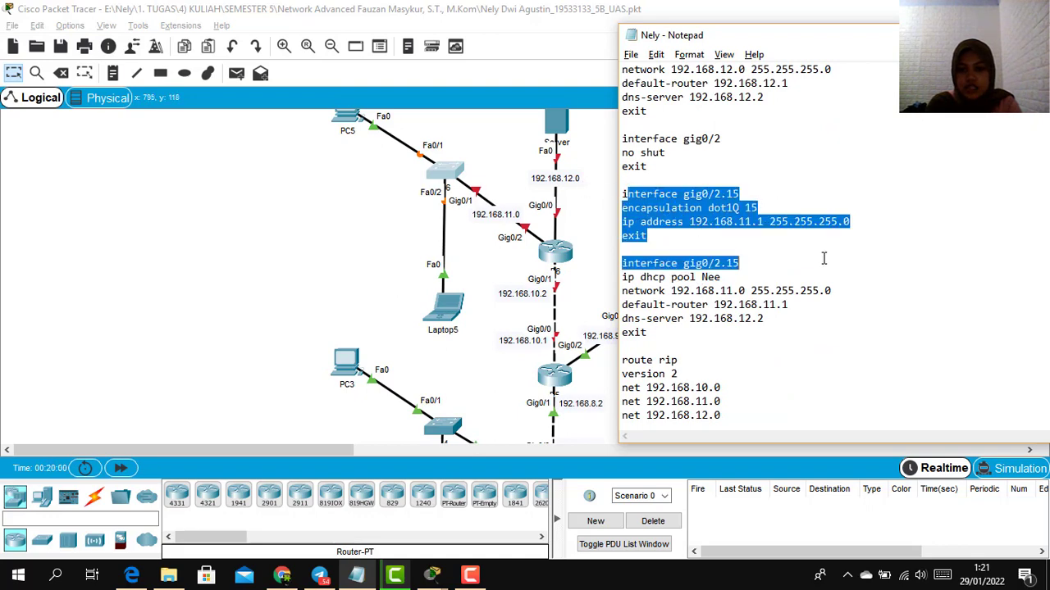
left_click(822, 237)
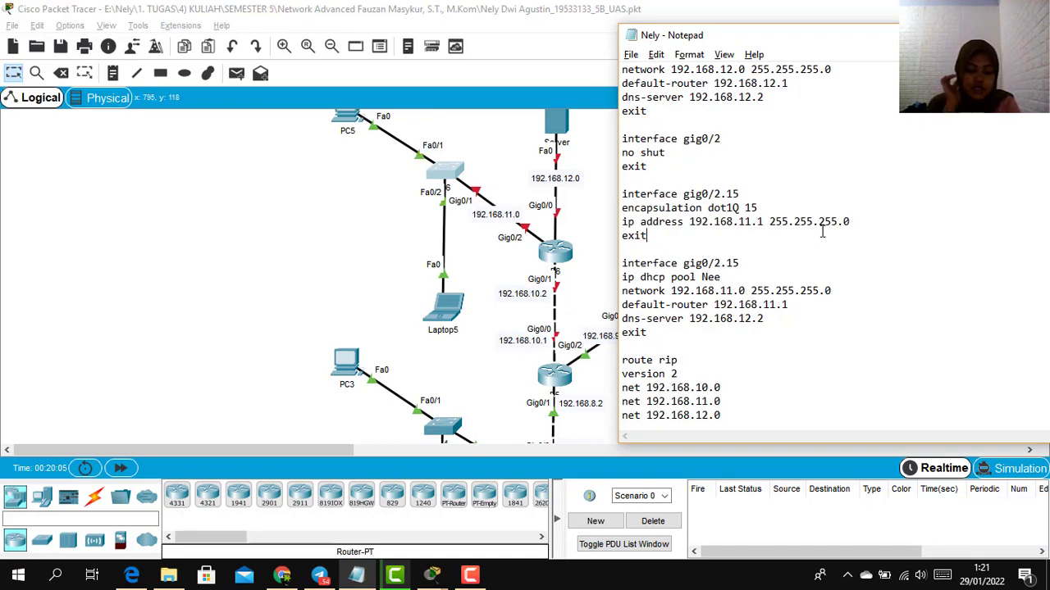
left_click(853, 289)
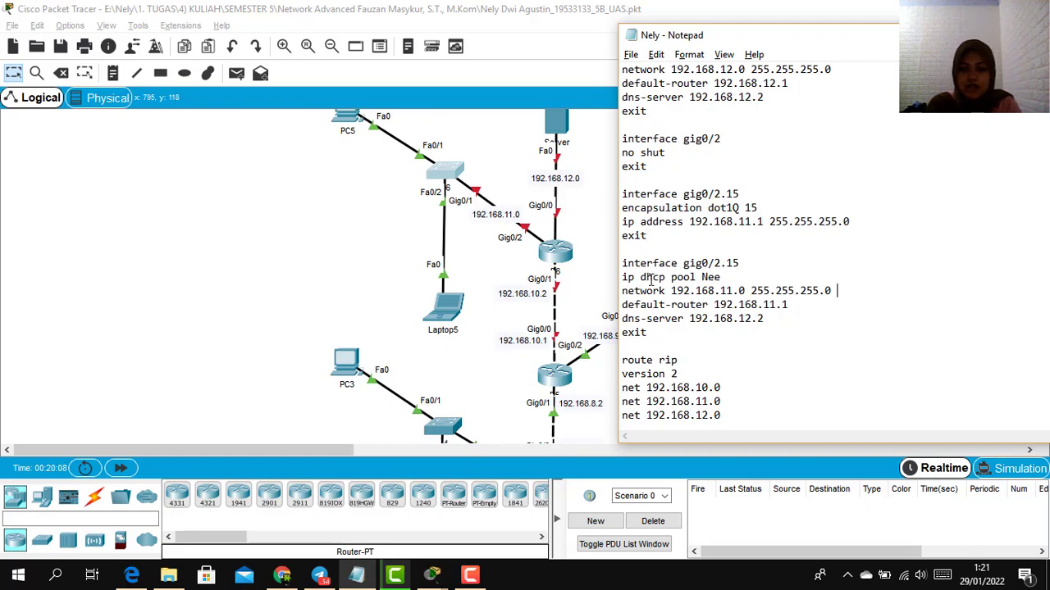
left_click_drag(722, 277, 701, 277)
left_click(760, 291)
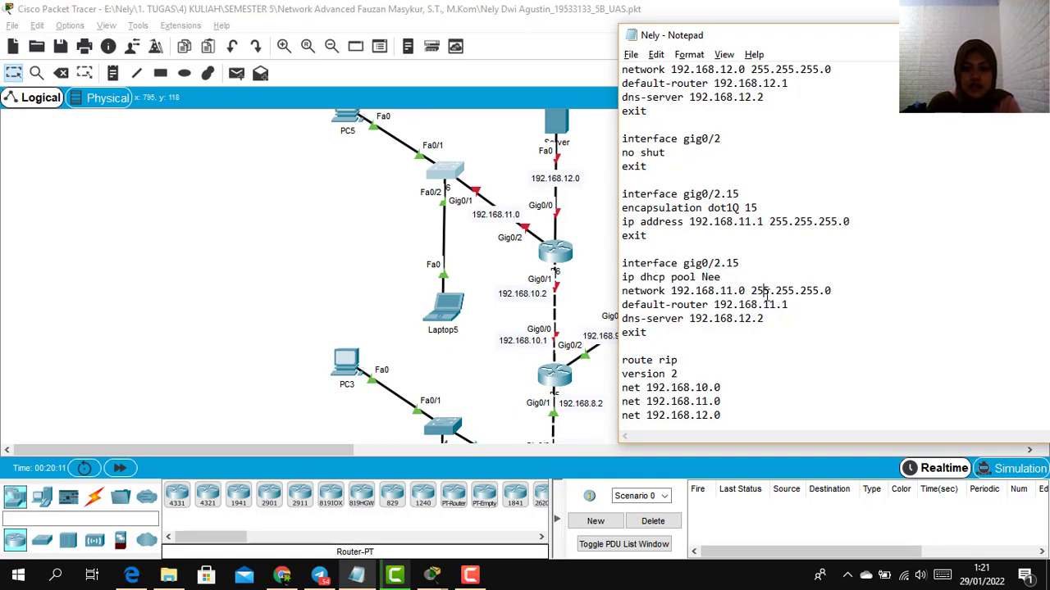
scroll(738, 295, "down", 2)
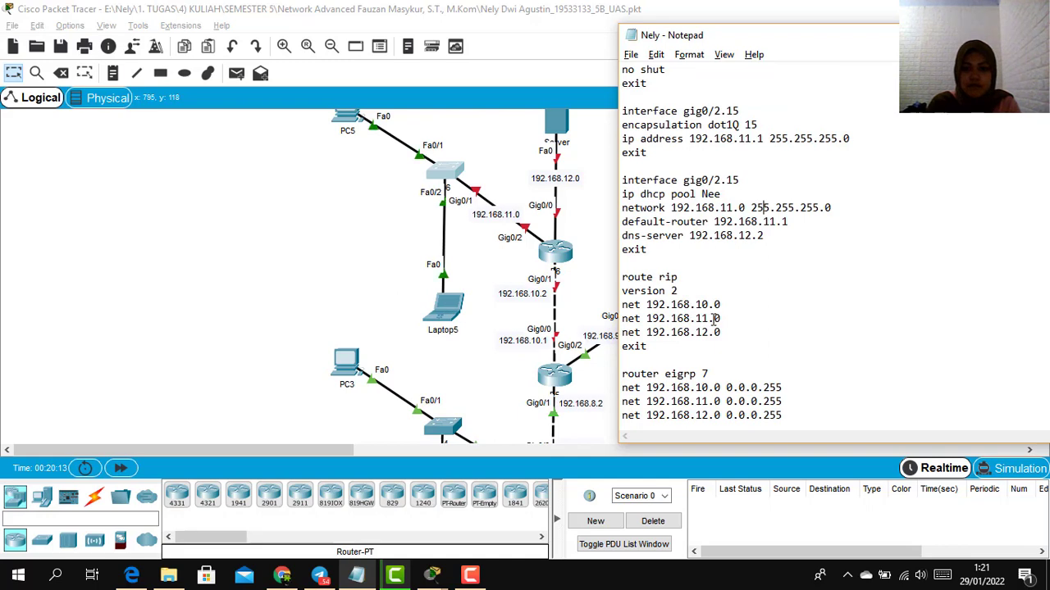
scroll(711, 369, "down", 2)
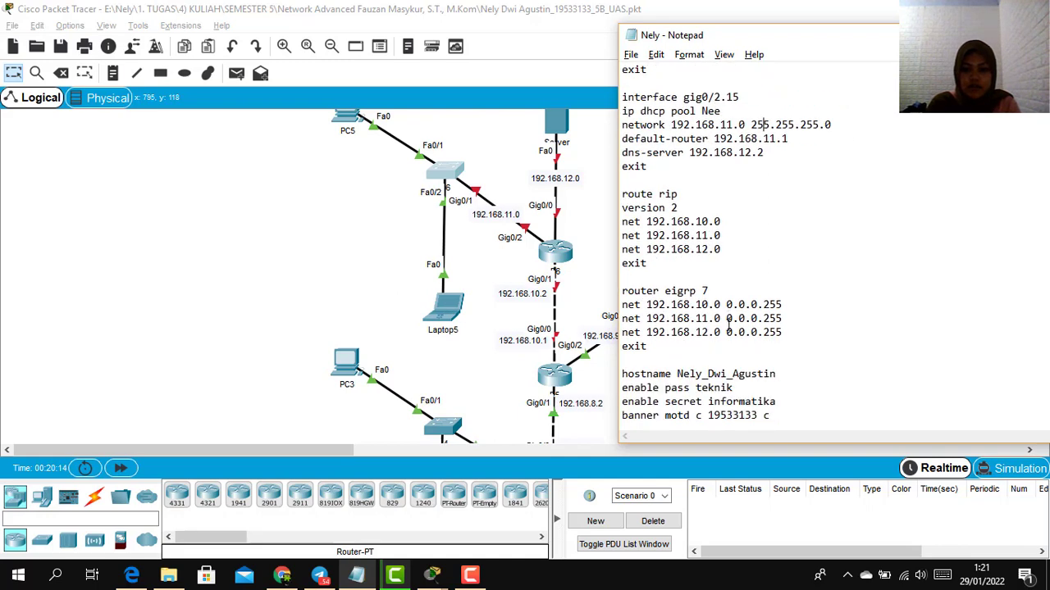
left_click_drag(657, 377, 775, 417)
left_click(818, 406)
scroll(817, 406, "up", 8)
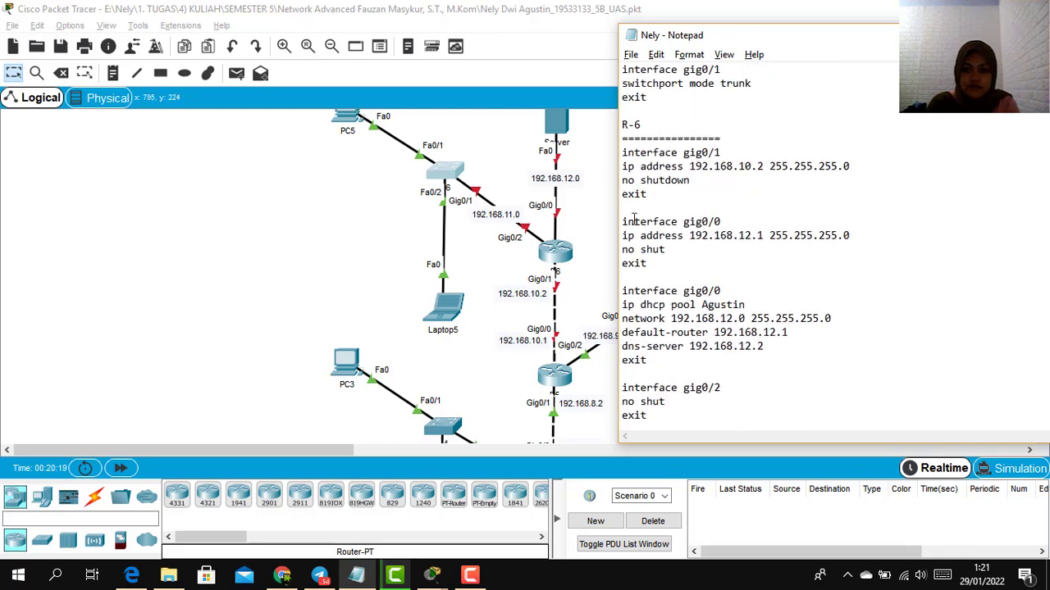
Step: Copy the whole R-6 configuration block in the notes, from the first interface gig0/1 line through the banner motd line
left_click_drag(623, 151, 835, 423)
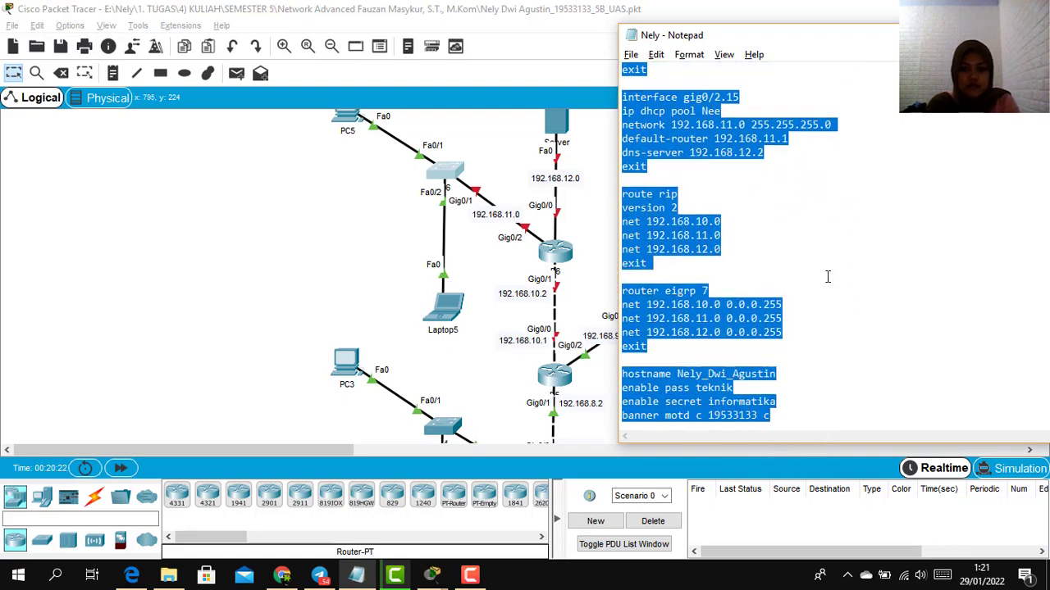
scroll(960, 286, "up", 4)
scroll(961, 286, "up", 6)
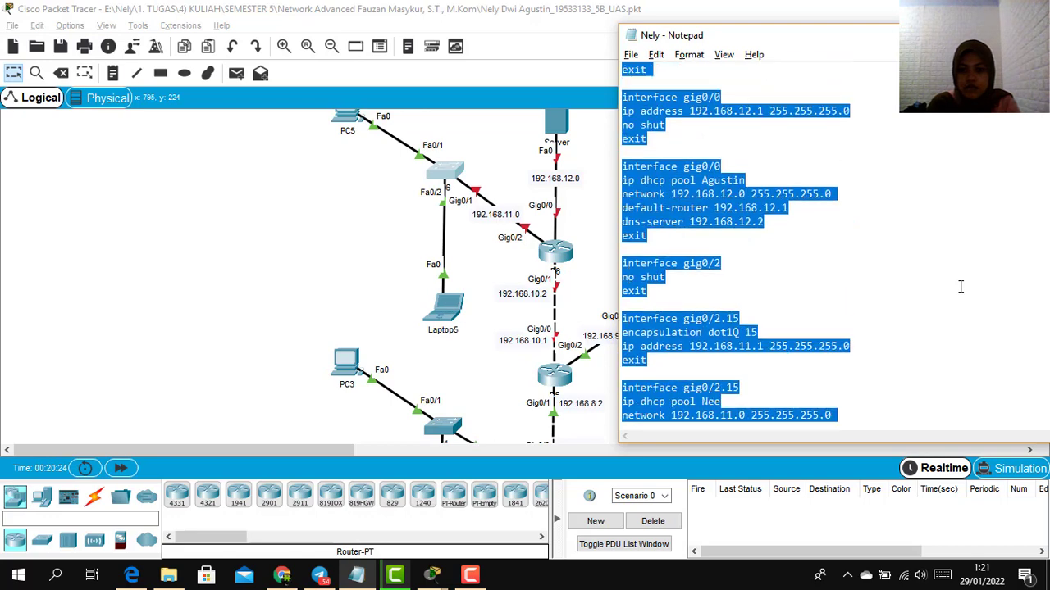
Step: Switch to Packet Tracer, enter R6's global configuration mode with ena and conf t, and paste the copied configuration, including the enable password and secret
left_click(493, 286)
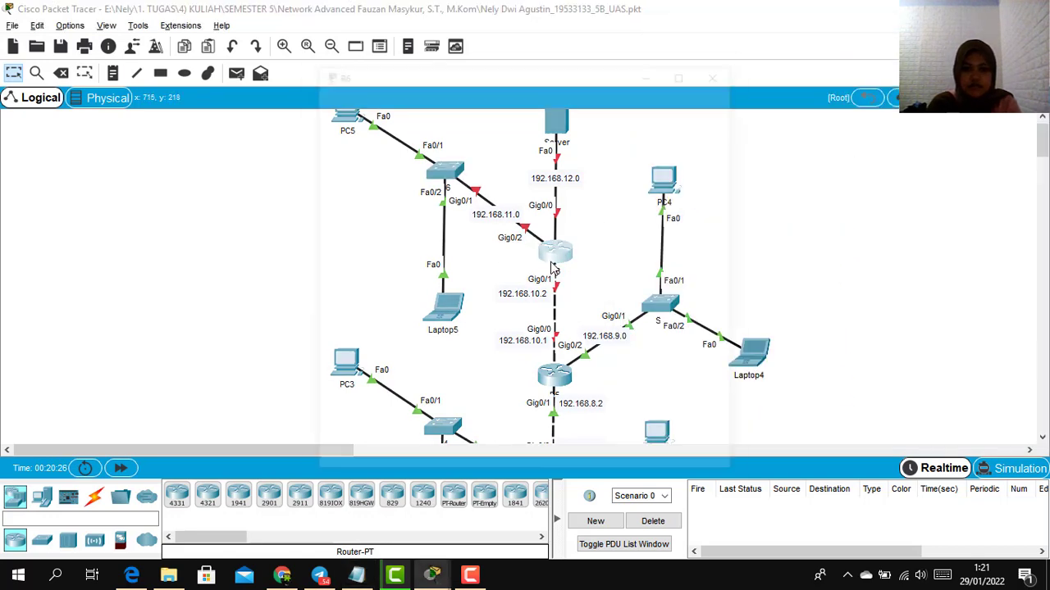
left_click(554, 264)
left_click(426, 101)
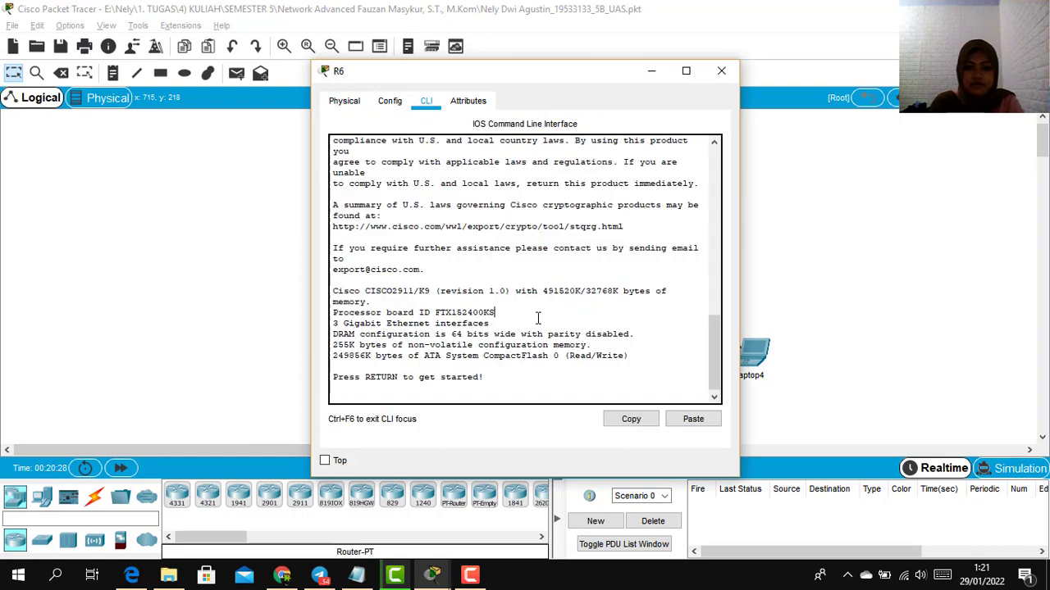
key("Return")
type("ena")
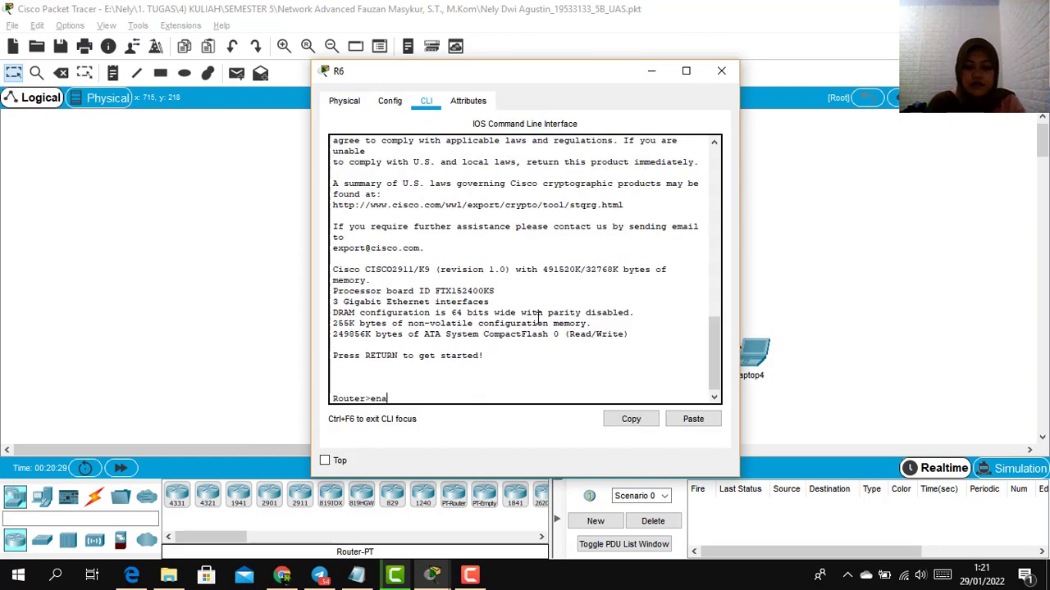
key("Return")
type("conf ")
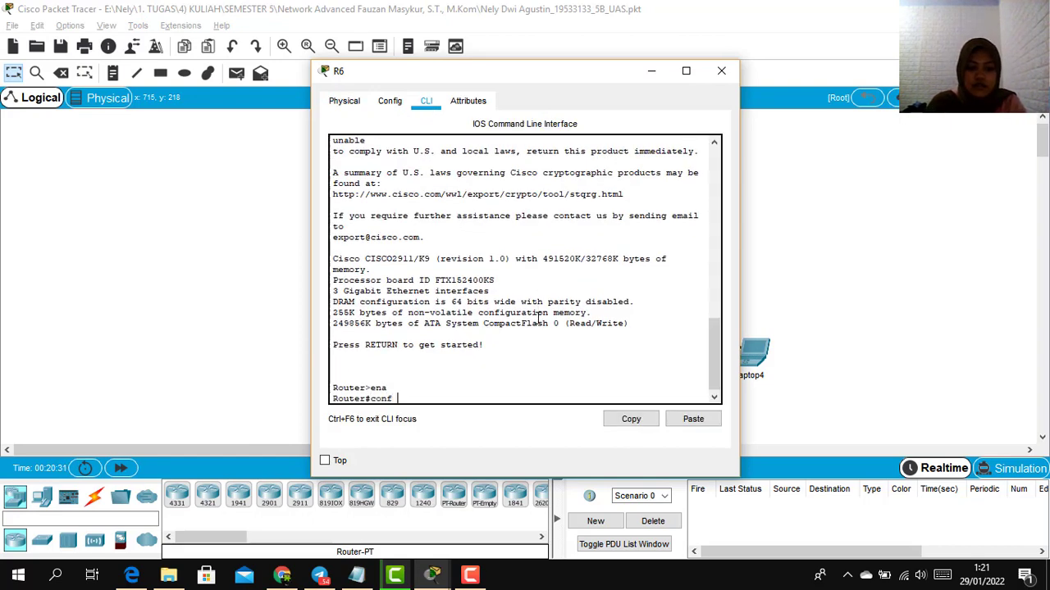
type("t")
key("Return")
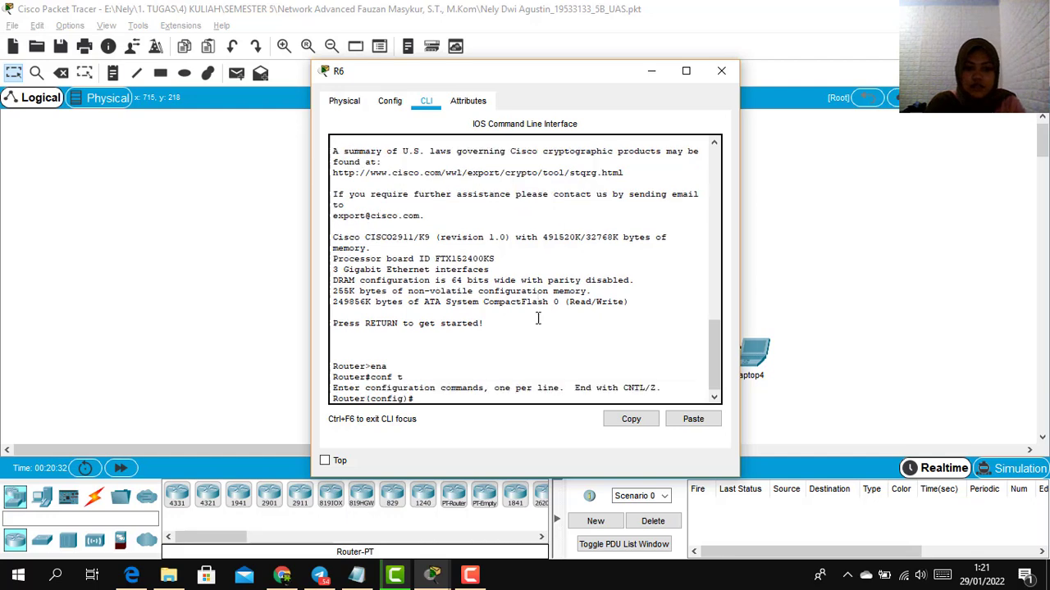
left_click(692, 419)
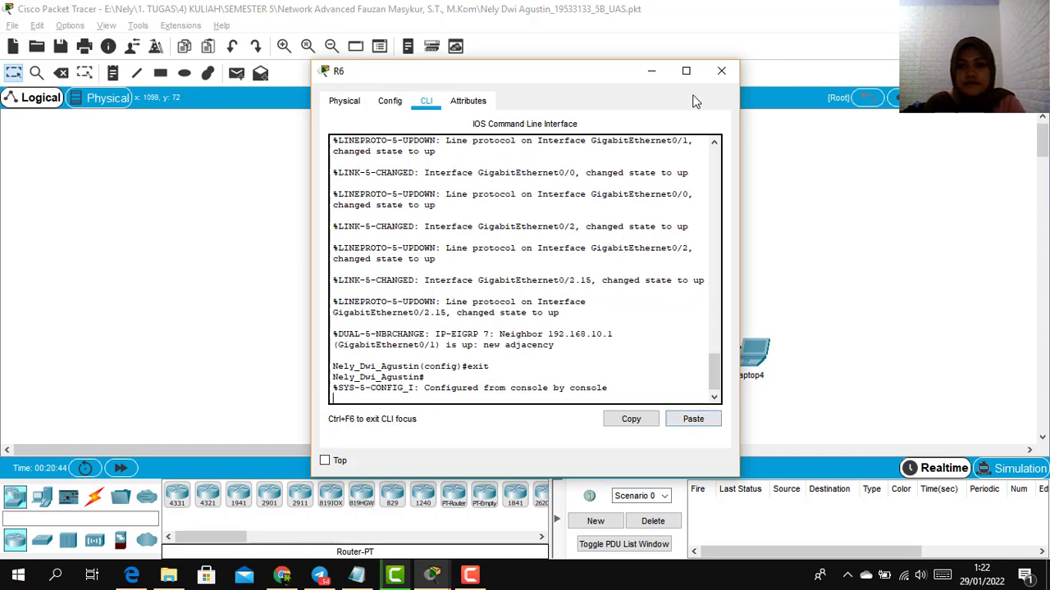
left_click(731, 71)
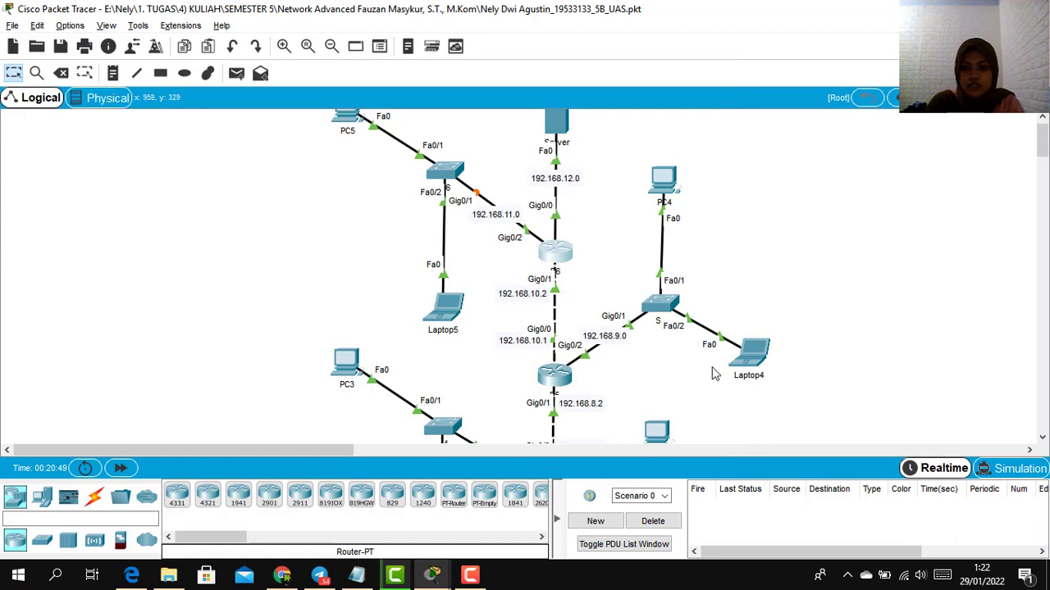
Step: Set Laptop4's IPv4 configuration on FastEthernet0 to DHCP
left_click(759, 357)
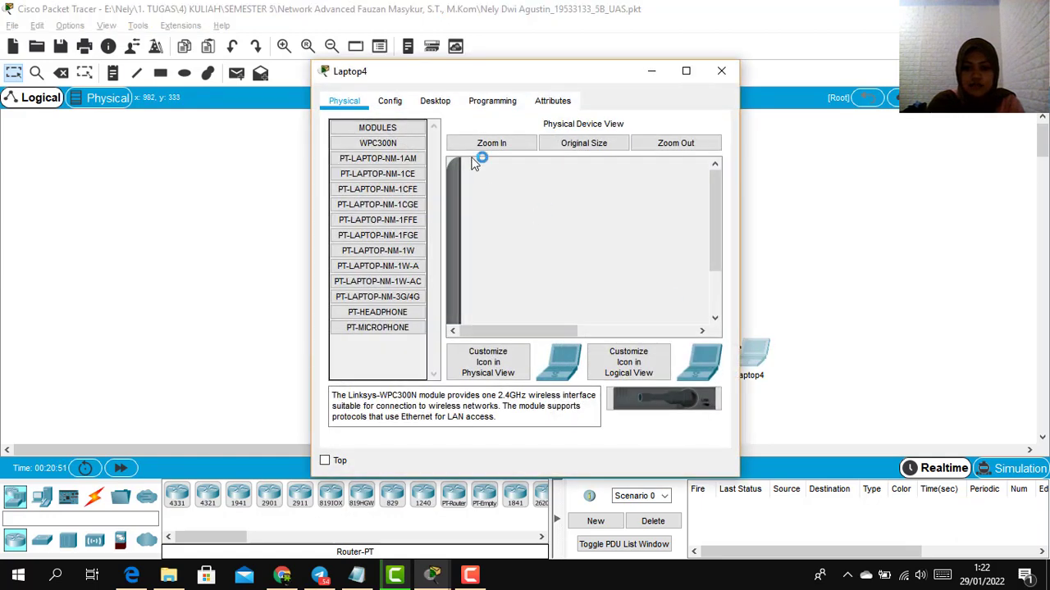
left_click(430, 97)
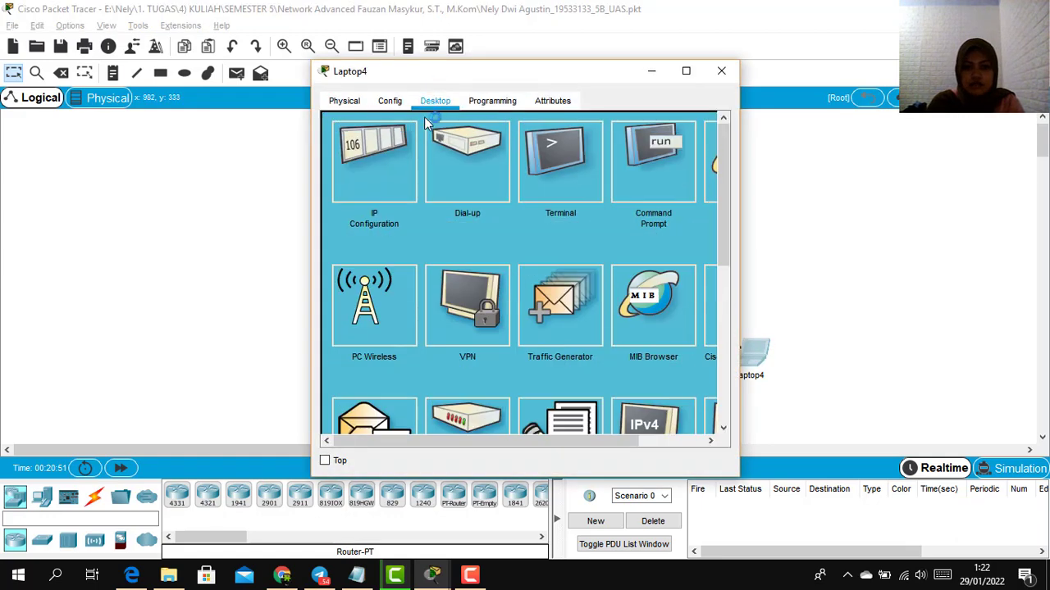
left_click(402, 162)
left_click(355, 187)
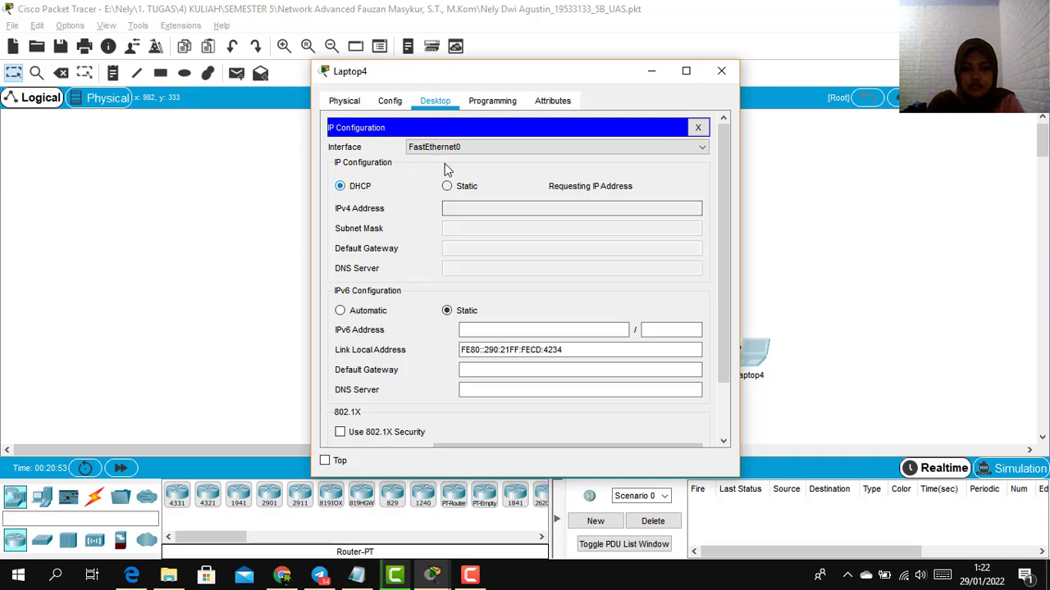
left_click(718, 72)
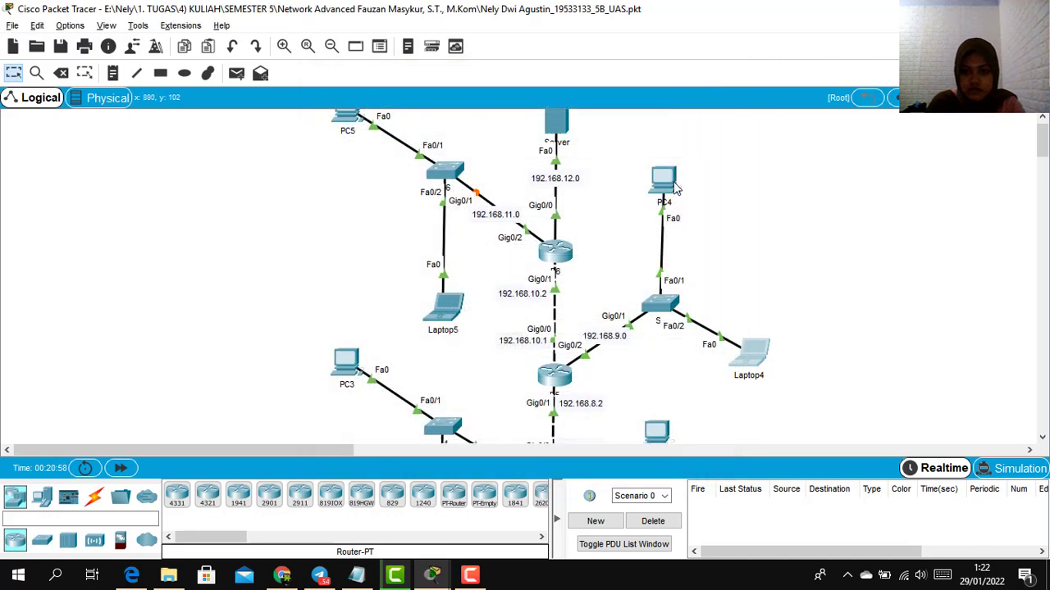
Step: Set PC4's IPv4 configuration on FastEthernet0 to DHCP
left_click(665, 189)
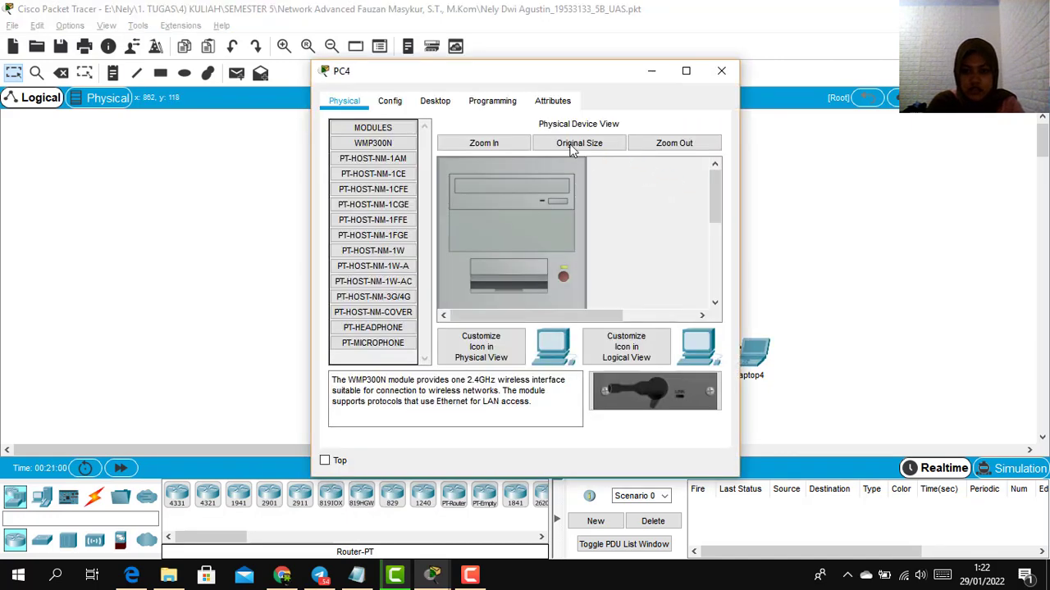
left_click(434, 101)
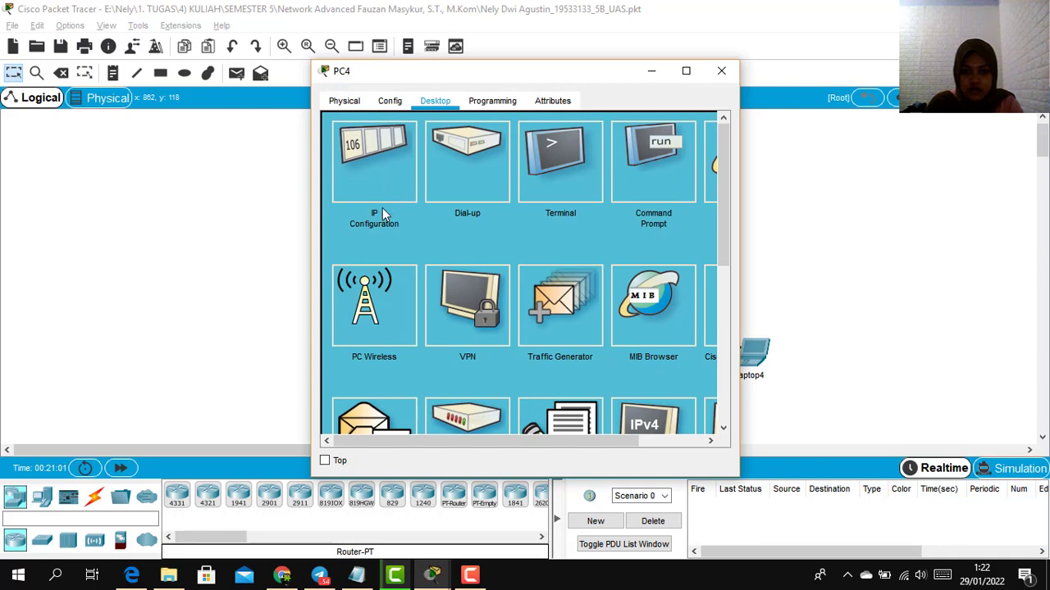
left_click(383, 208)
left_click(363, 188)
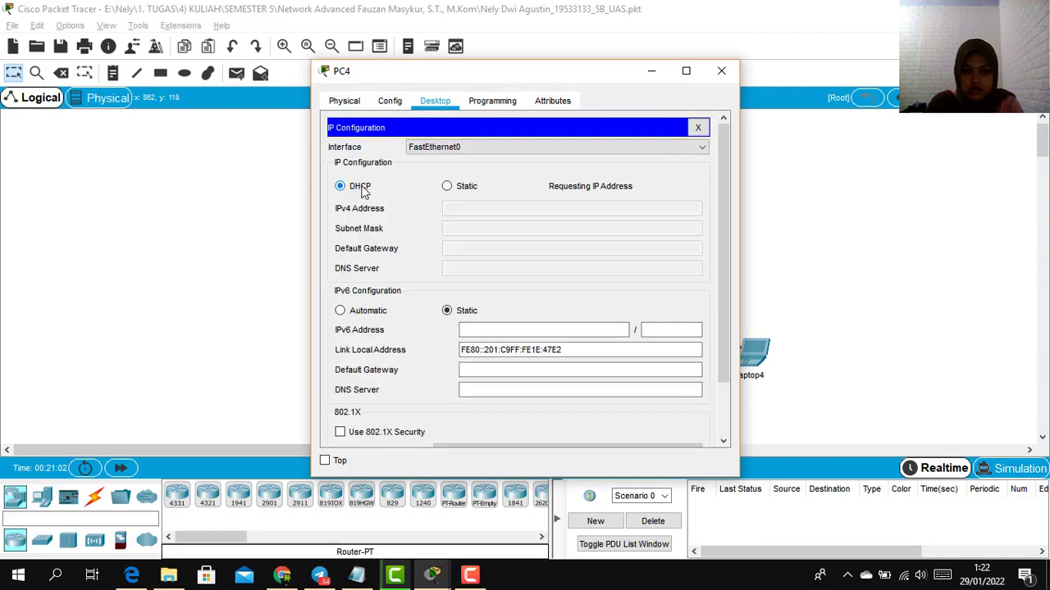
left_click(721, 72)
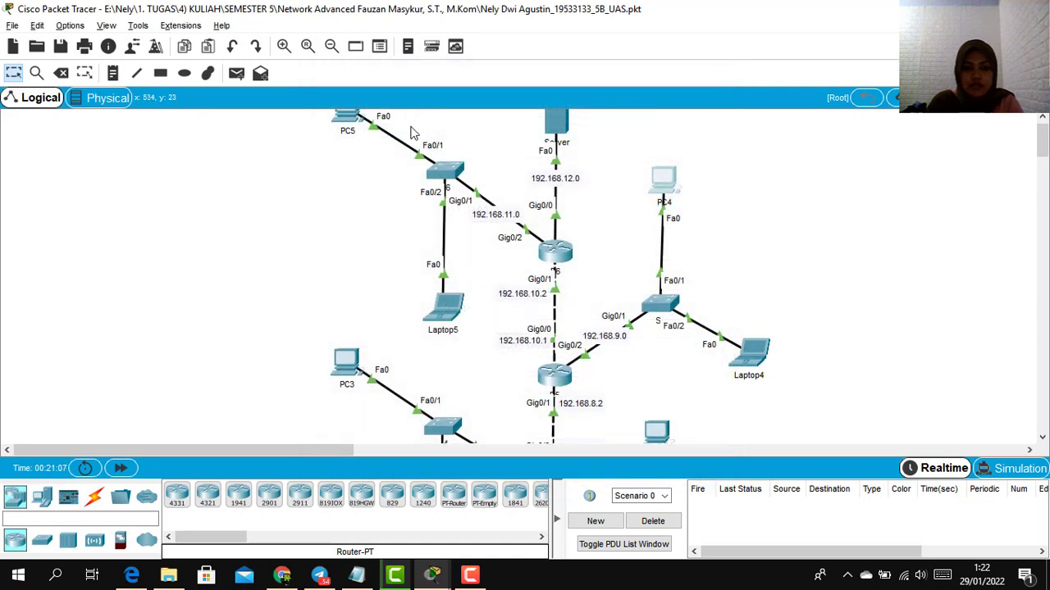
Step: Set Laptop5's IPv4 configuration on FastEthernet0 to DHCP
left_click(449, 307)
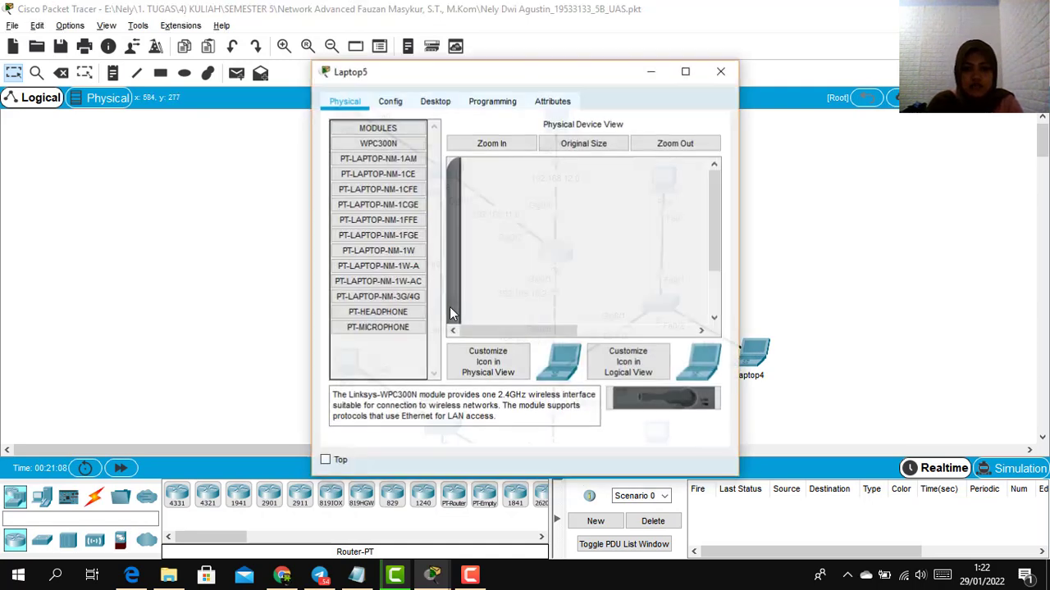
left_click(430, 98)
left_click(377, 156)
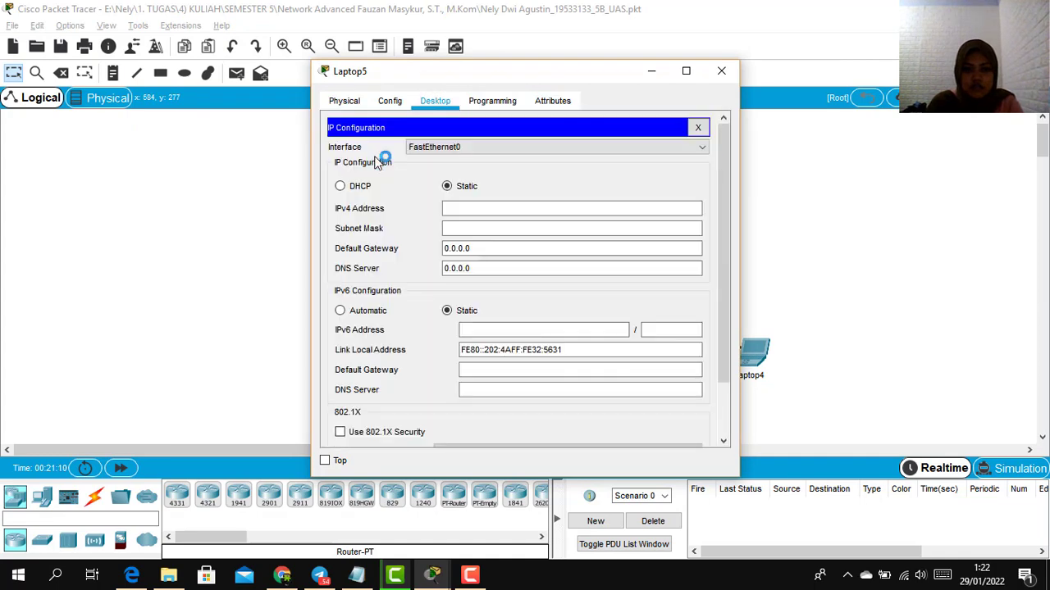
left_click(341, 186)
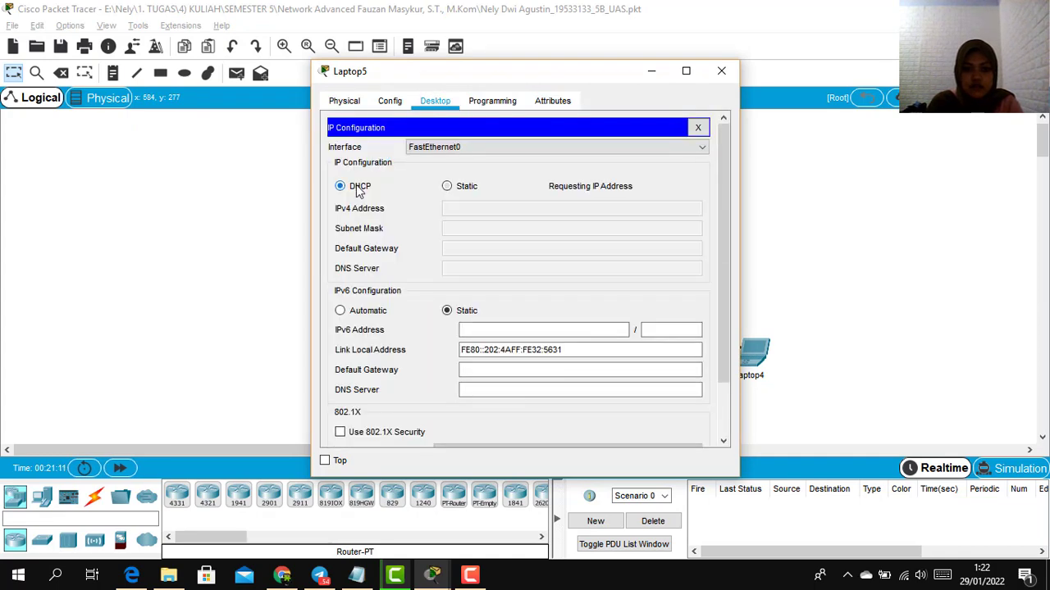
left_click(723, 74)
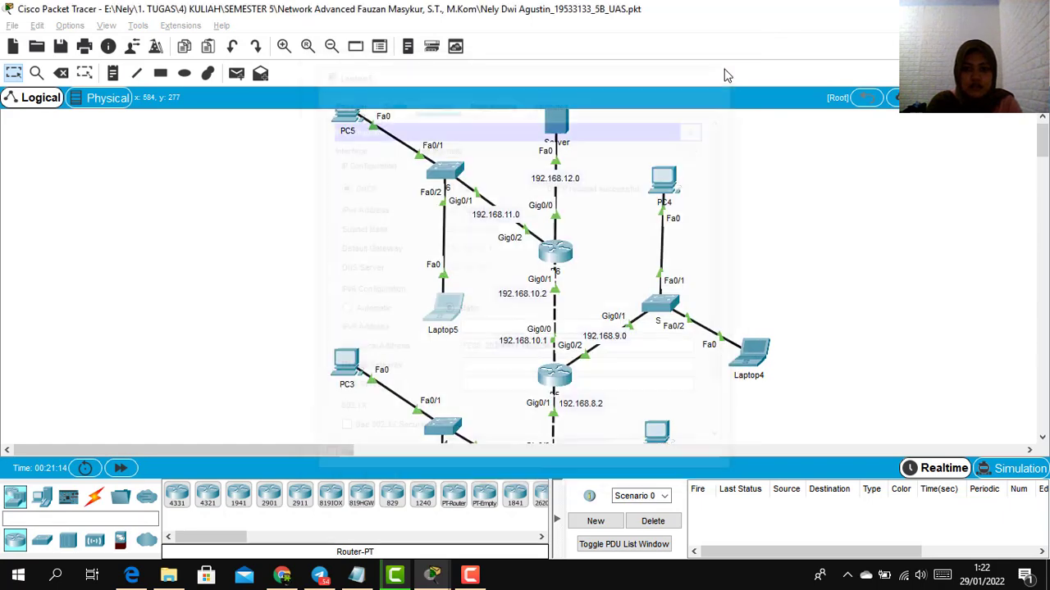
Step: Set PC5's IPv4 configuration on FastEthernet0 to DHCP
left_click(348, 116)
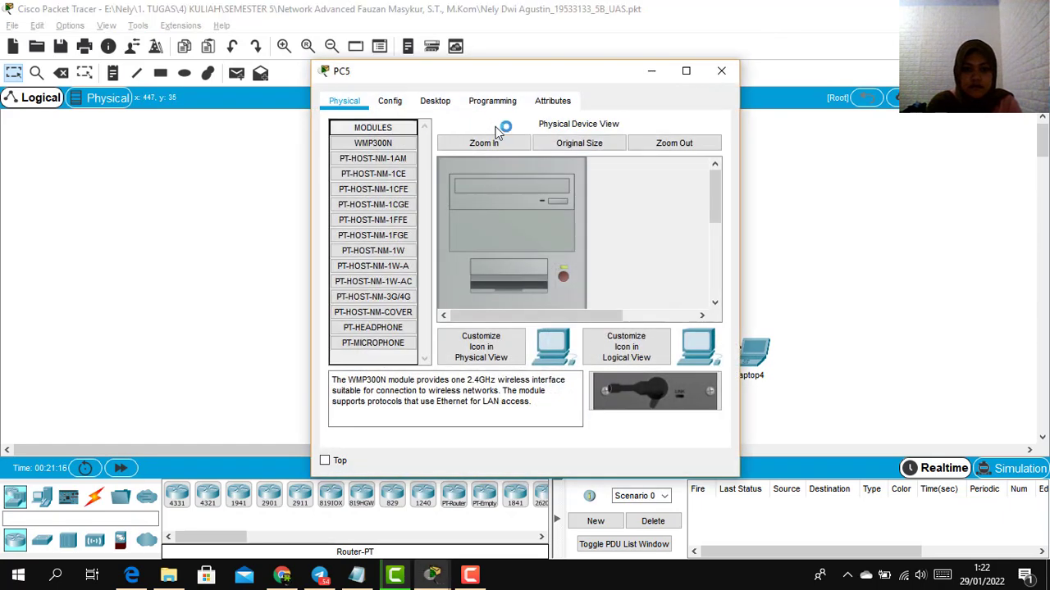
left_click(438, 101)
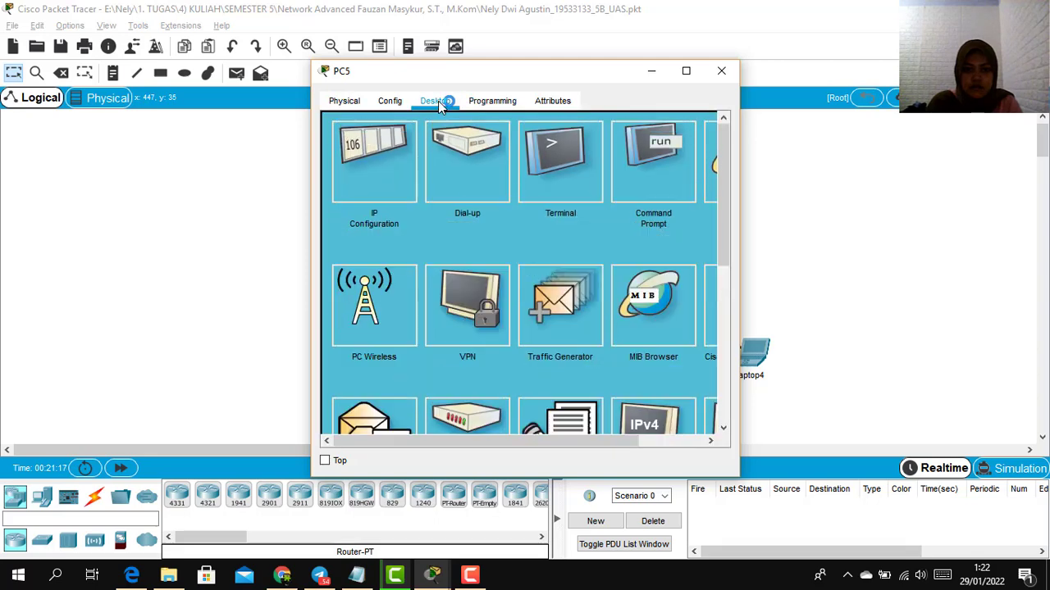
left_click(408, 156)
left_click(351, 187)
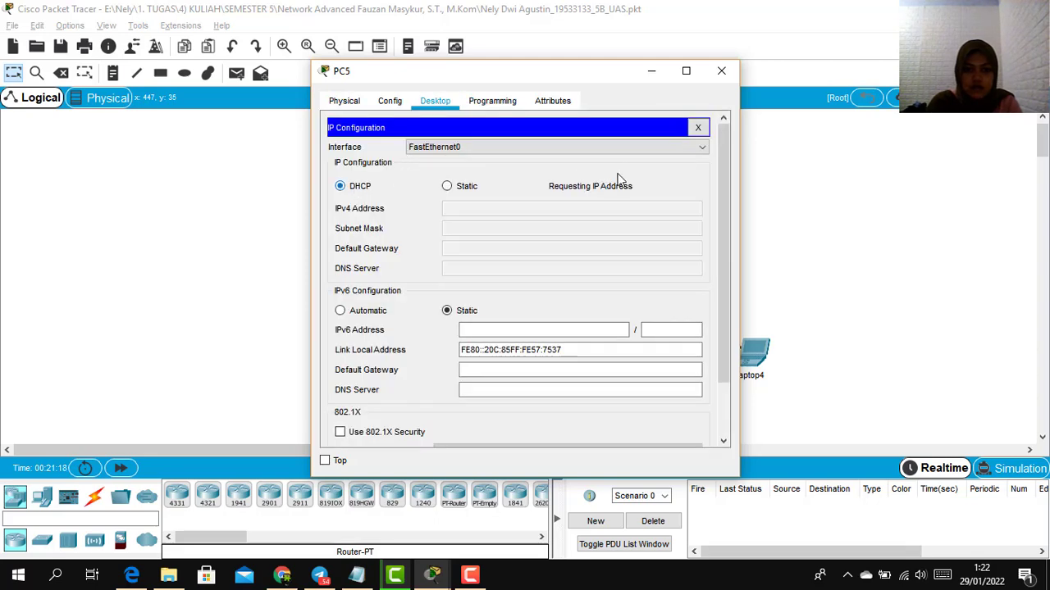
left_click(722, 72)
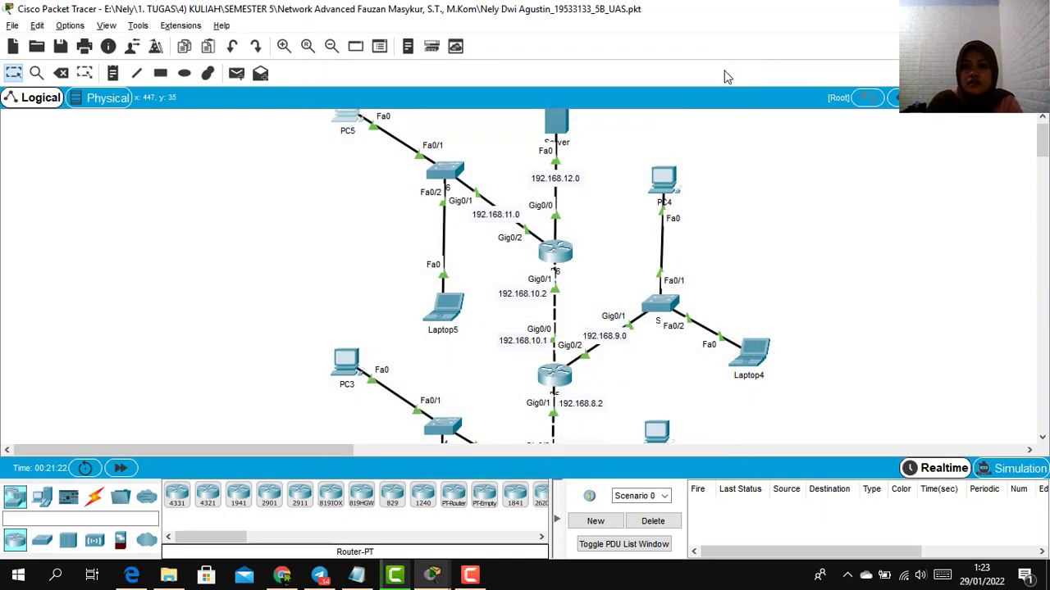
Step: Set the Server's IPv4 configuration to DHCP
scroll(1043, 149, "up", 1)
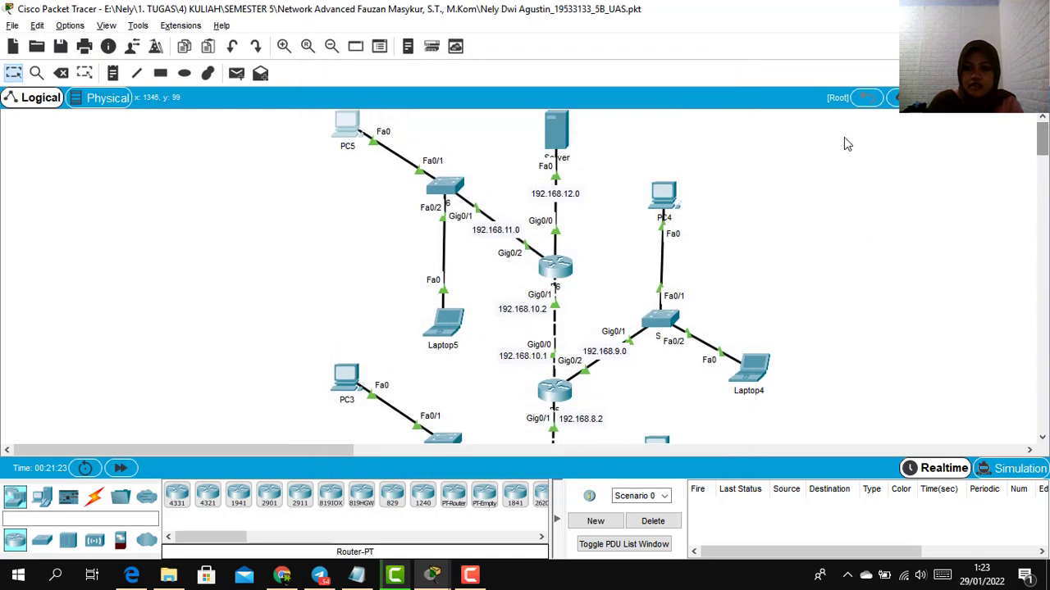
left_click(557, 137)
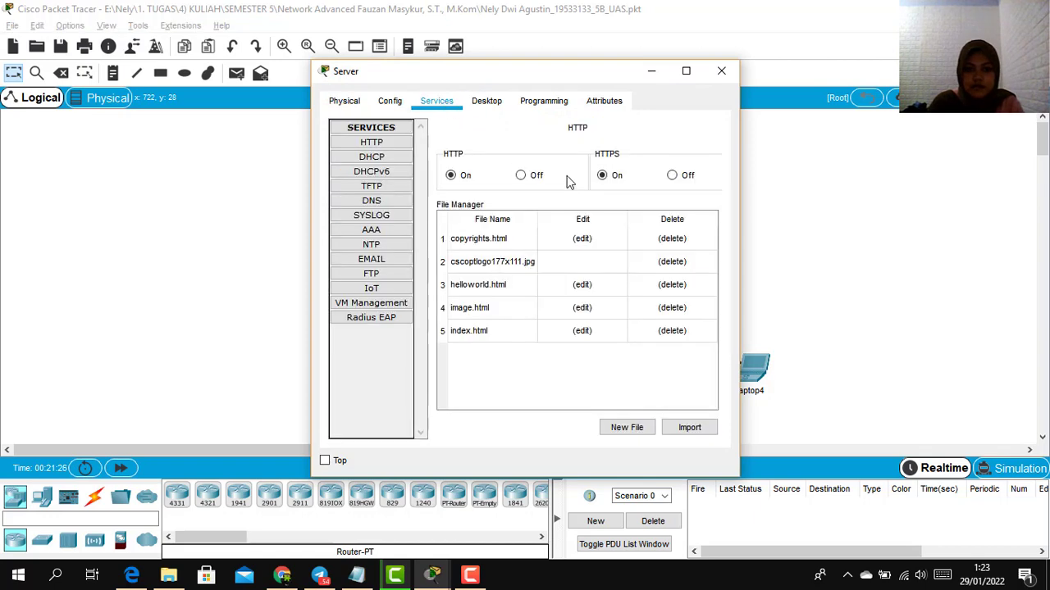
left_click(489, 102)
left_click(381, 164)
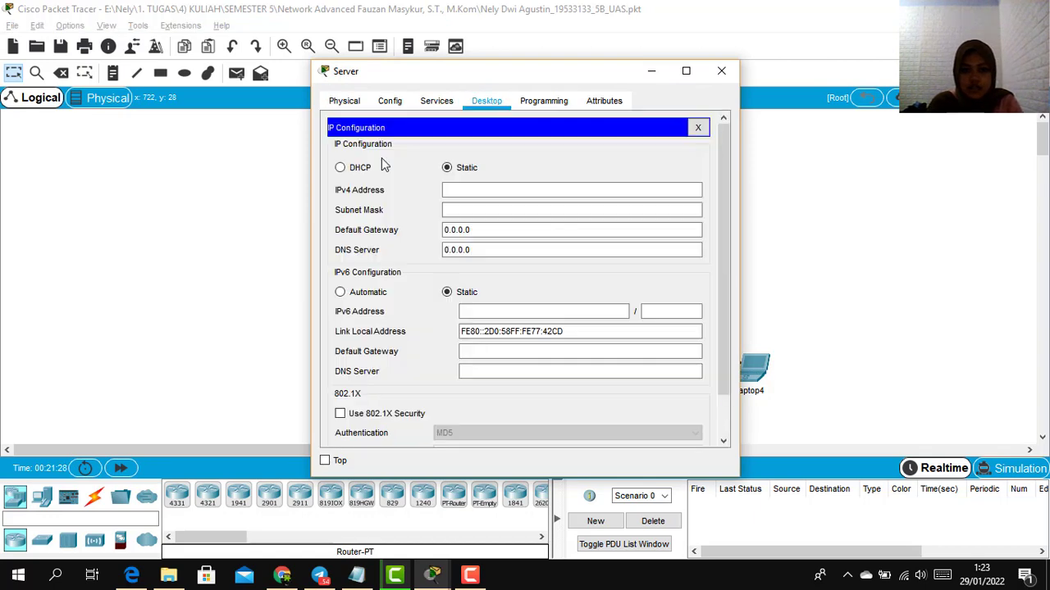
left_click(358, 170)
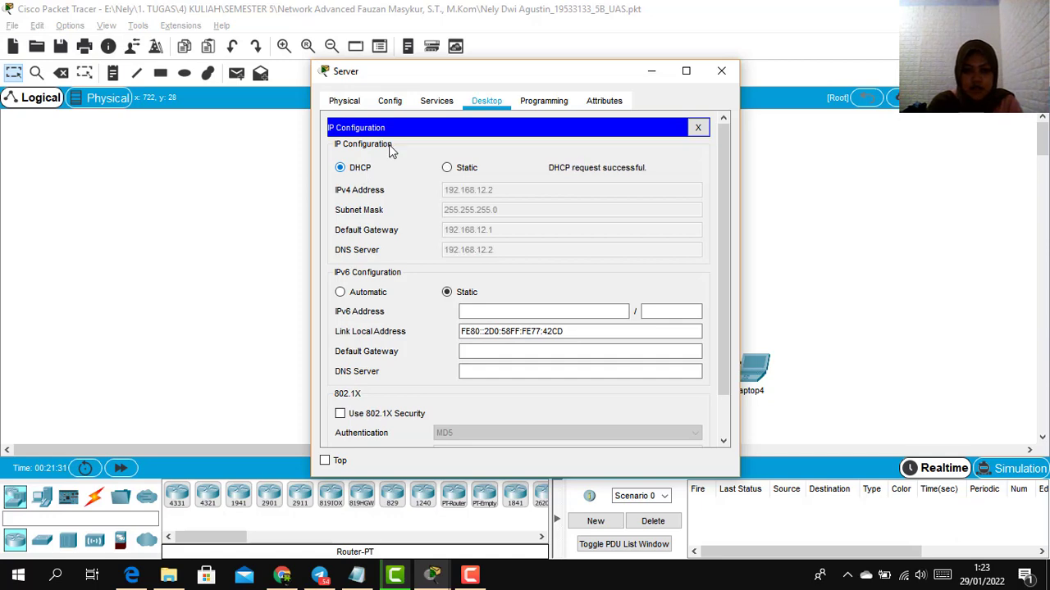
left_click(390, 101)
left_click(436, 101)
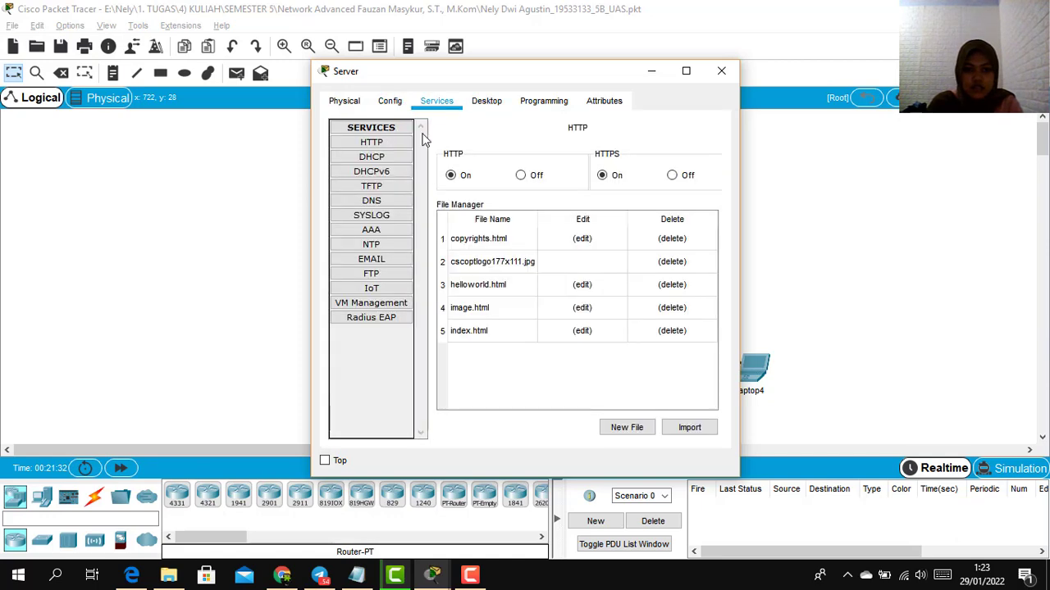
left_click(392, 205)
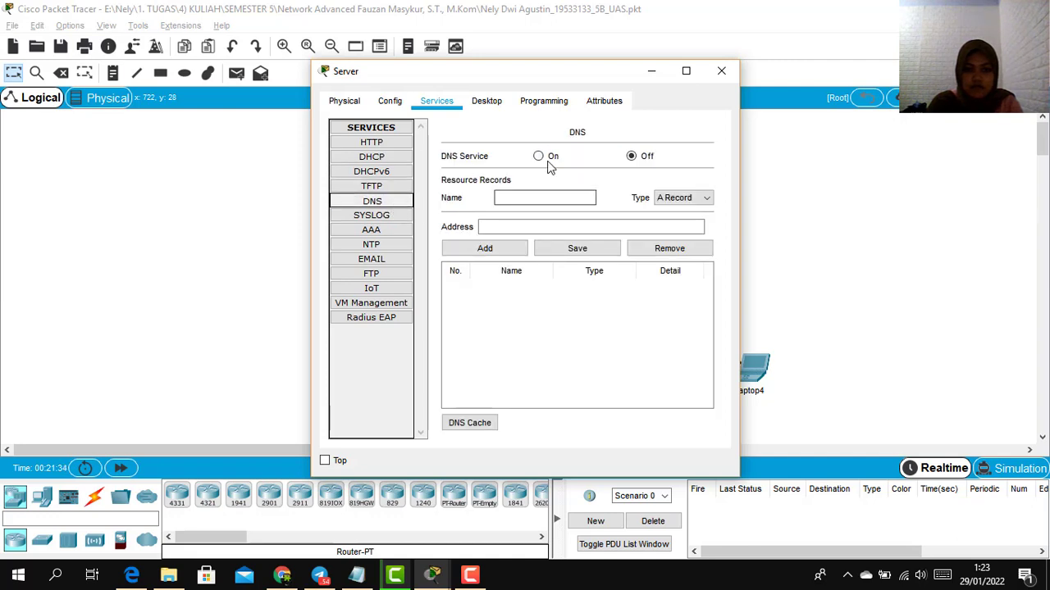
left_click(548, 161)
left_click(544, 197)
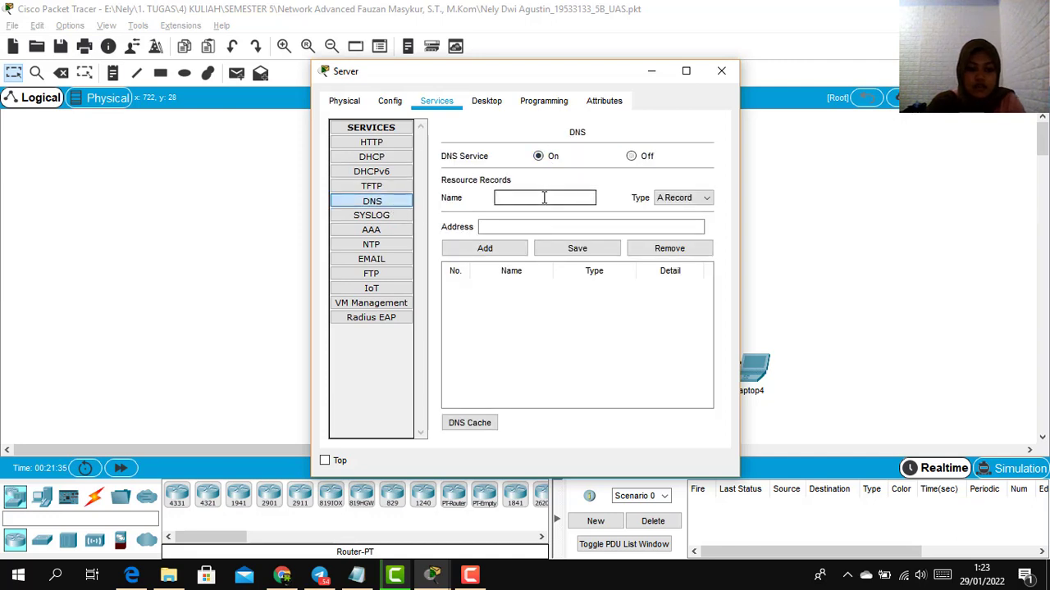
type("www.nee.com")
left_click(544, 227)
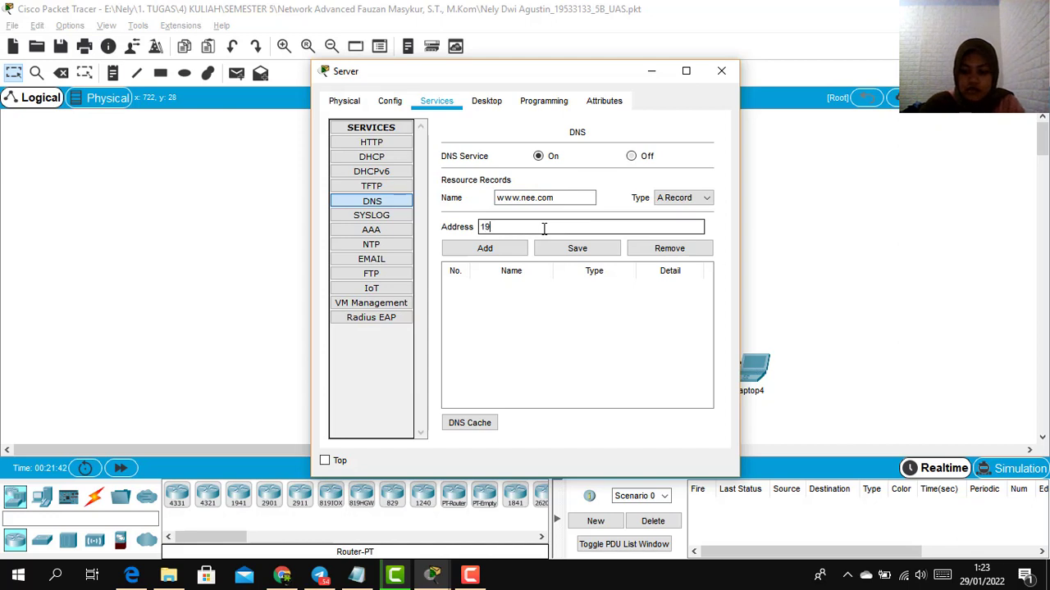
type("192.16")
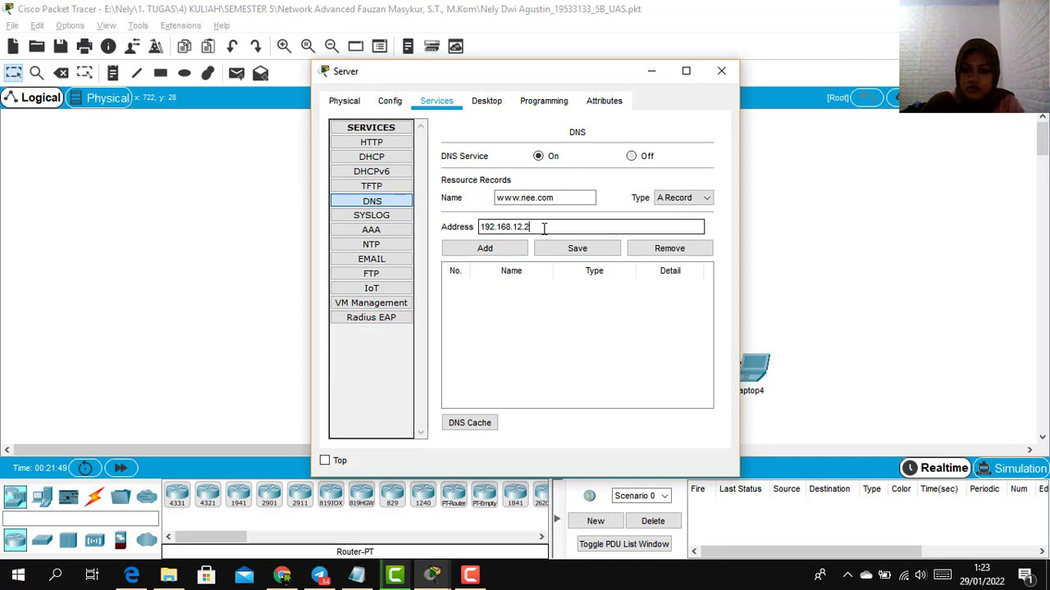
type("8.12.2")
left_click(510, 250)
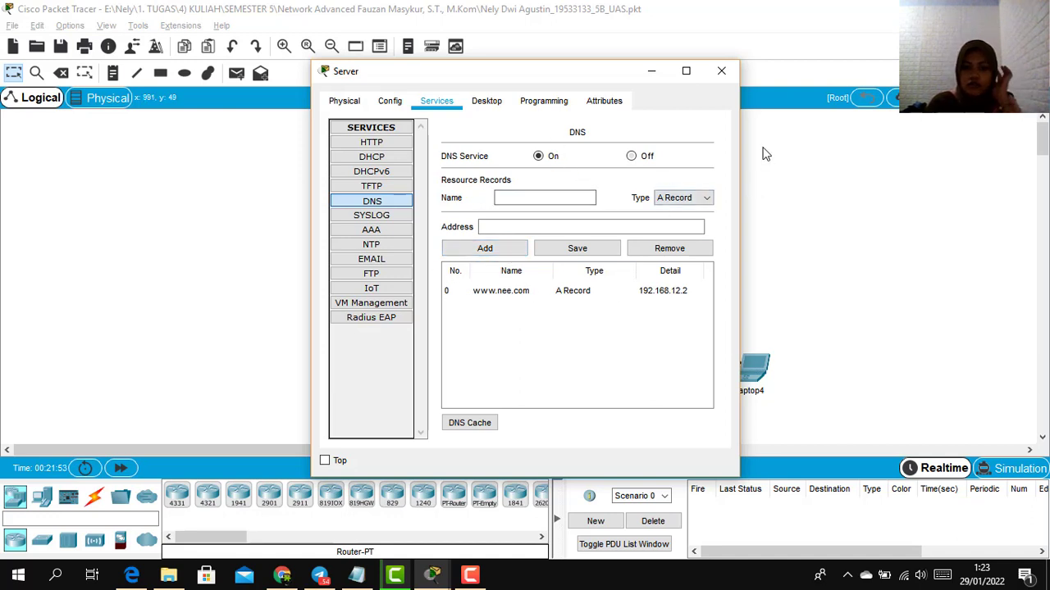
left_click(721, 75)
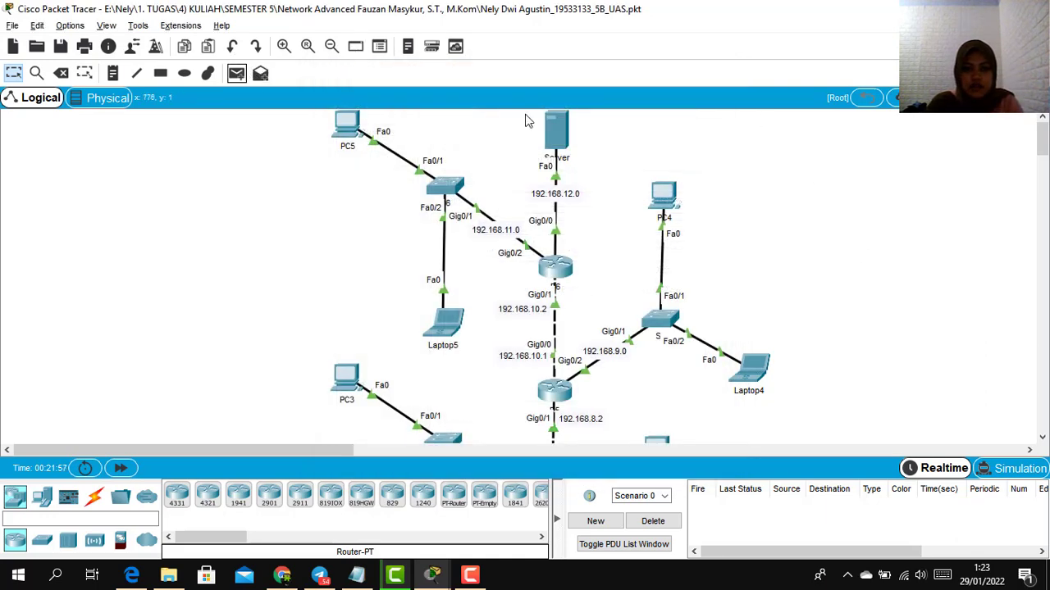
Step: Test connectivity from the Server to PC5 by sending a simple PDU twice
mouse_move(561, 129)
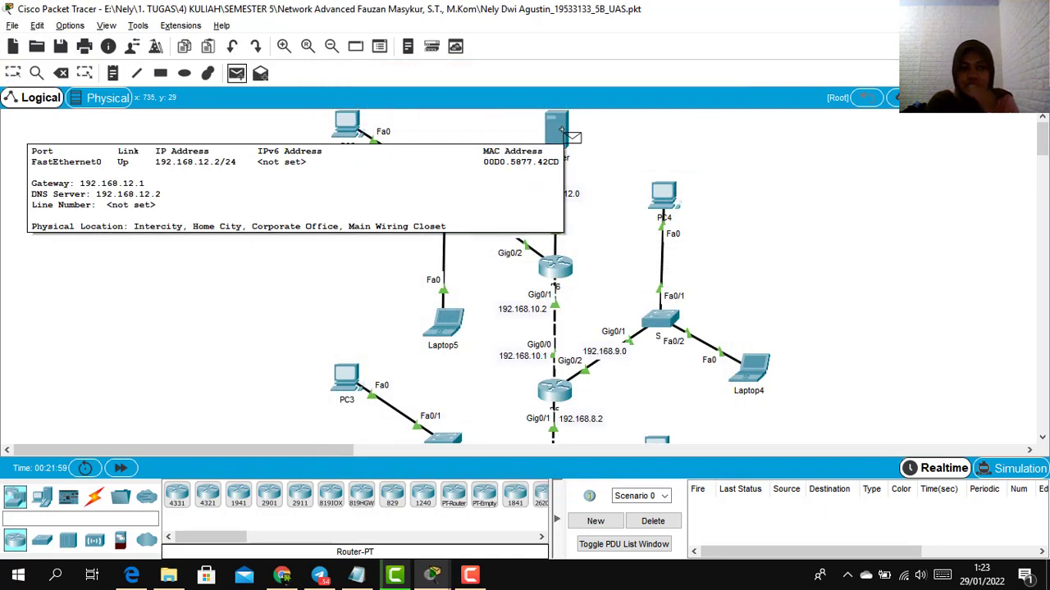
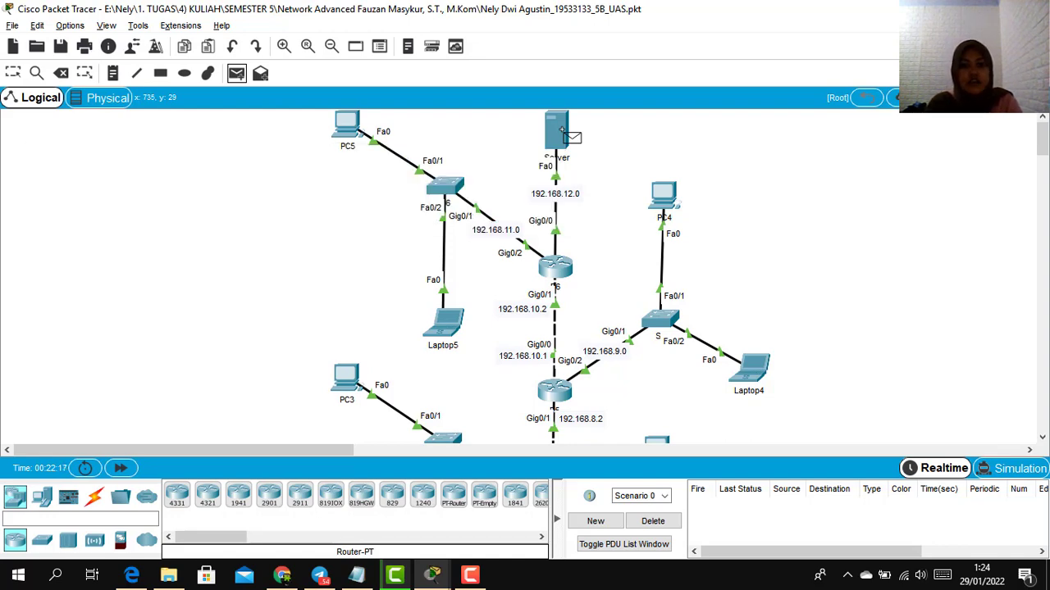
left_click(347, 127)
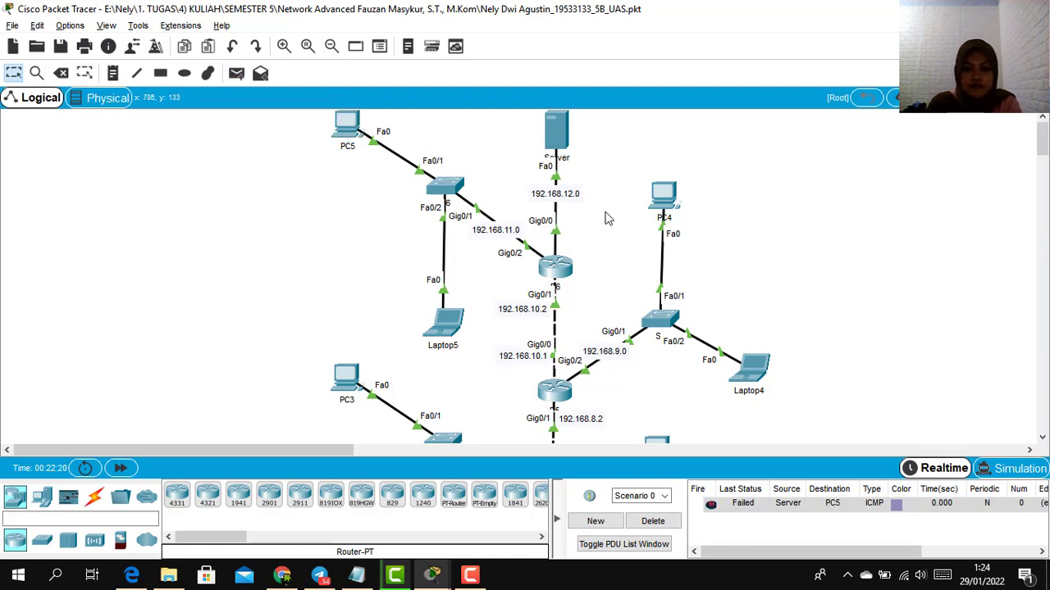
left_click(237, 73)
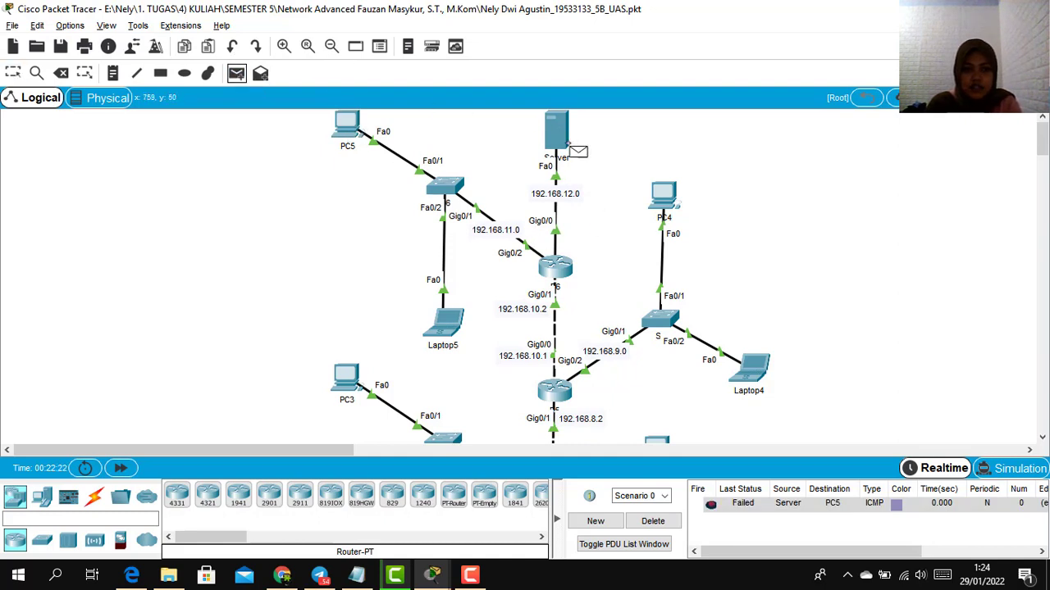
left_click(559, 136)
left_click(355, 134)
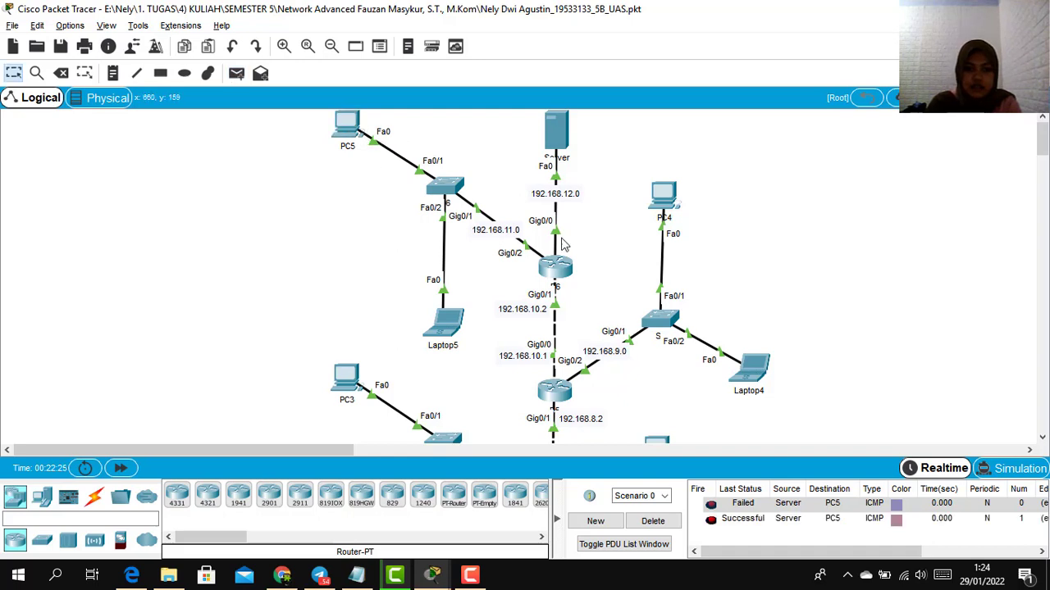
Step: Send a simple PDU from the Server to Laptop4 twice and check the status of the last one
left_click(237, 73)
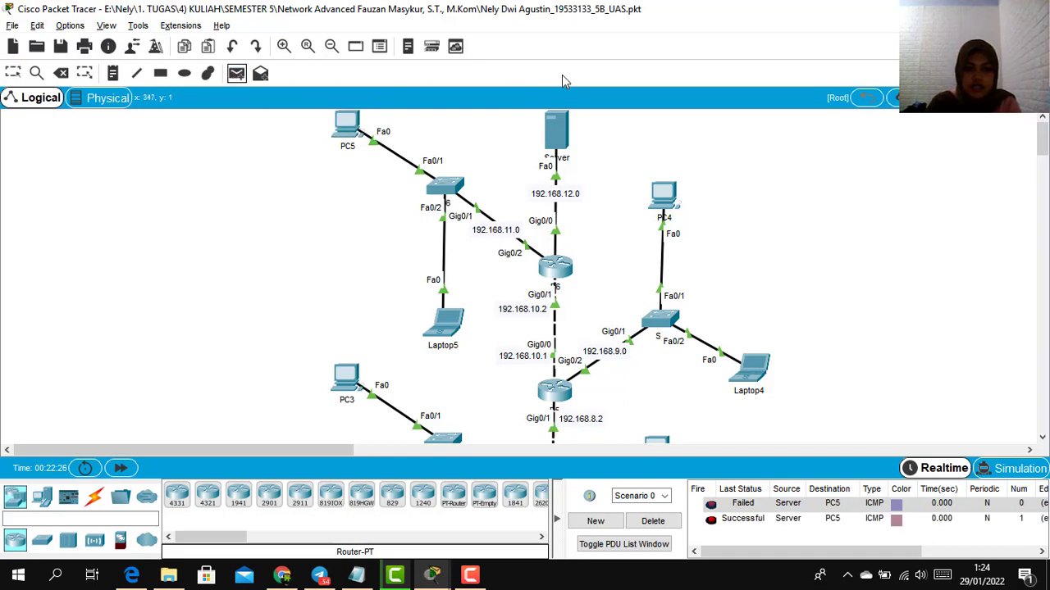
left_click(557, 144)
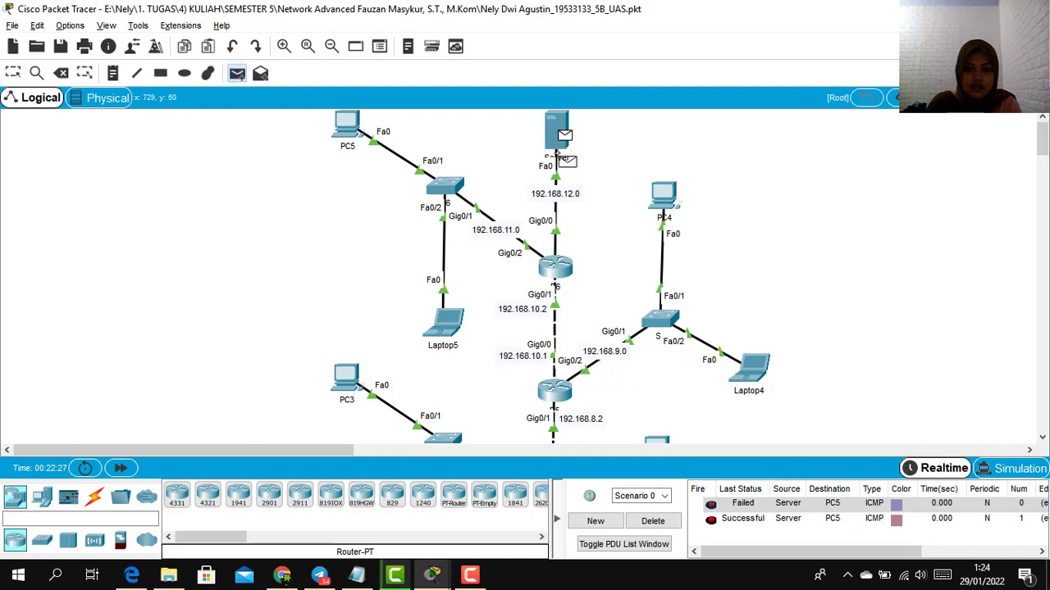
left_click(761, 368)
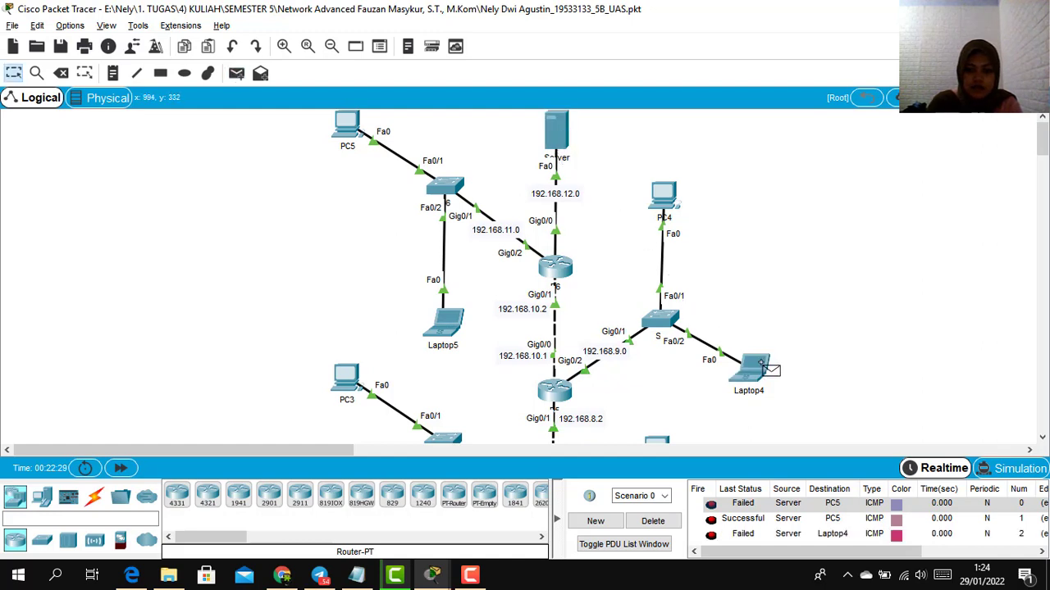
left_click(237, 74)
left_click(560, 138)
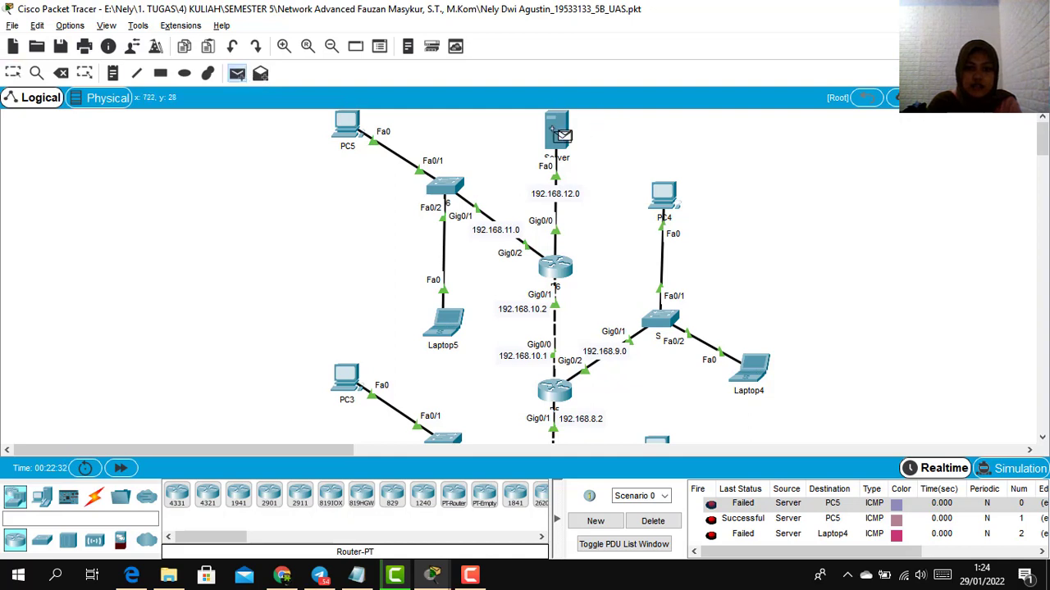
left_click(755, 367)
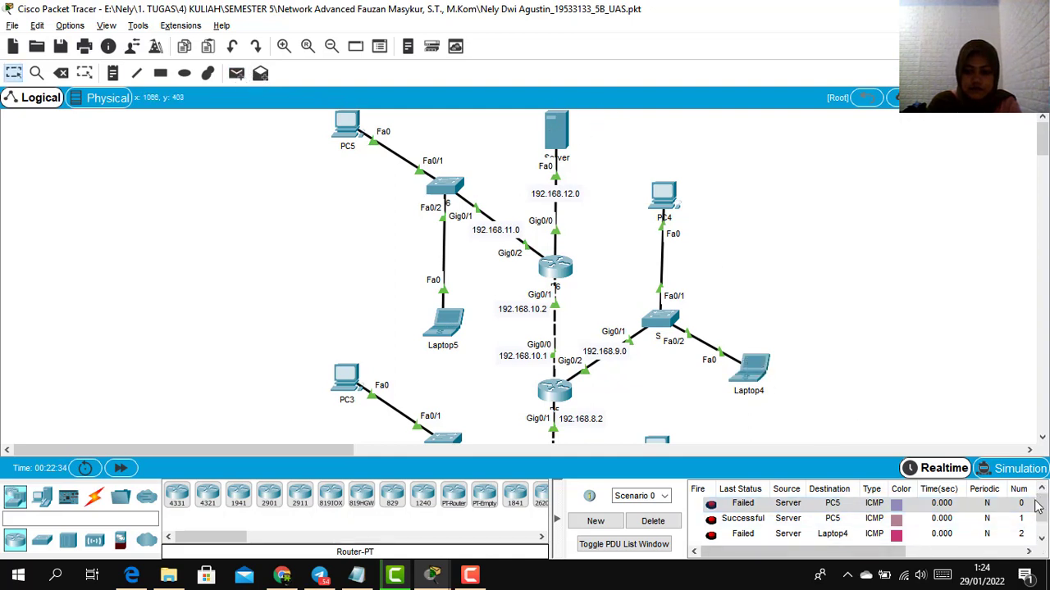
scroll(1040, 527, "down", 1)
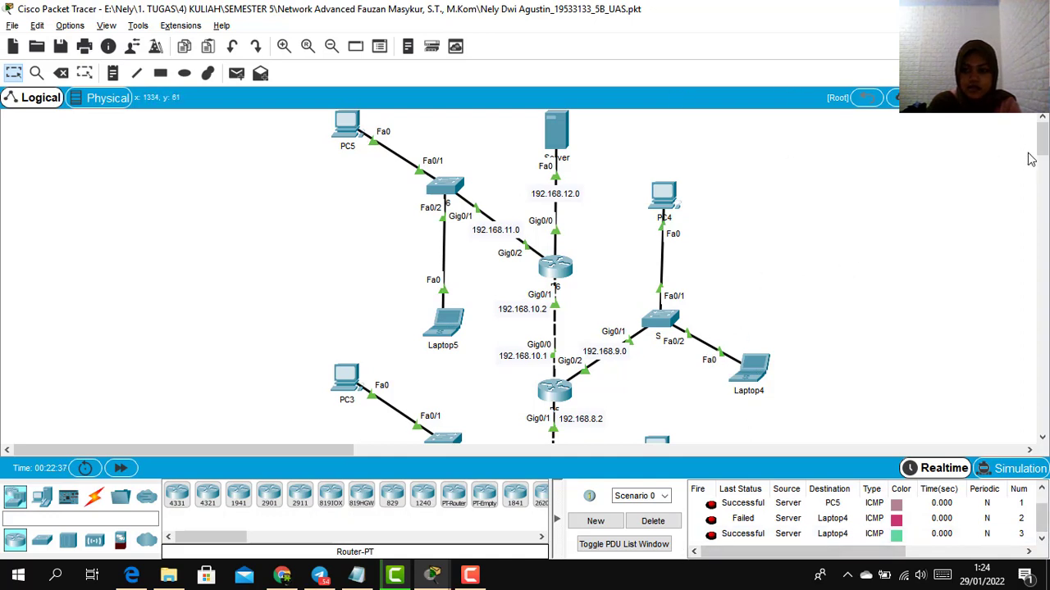
Step: Send a simple PDU from the Server to PC3 twice, checking the delivery status after each one
scroll(1038, 154, "down", 2)
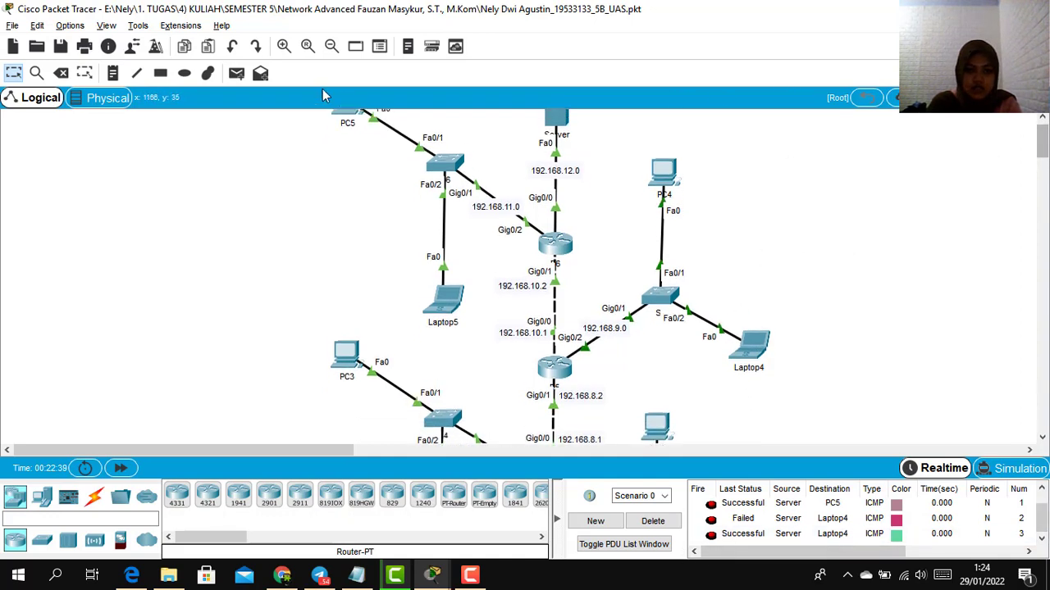
left_click(237, 73)
left_click(558, 119)
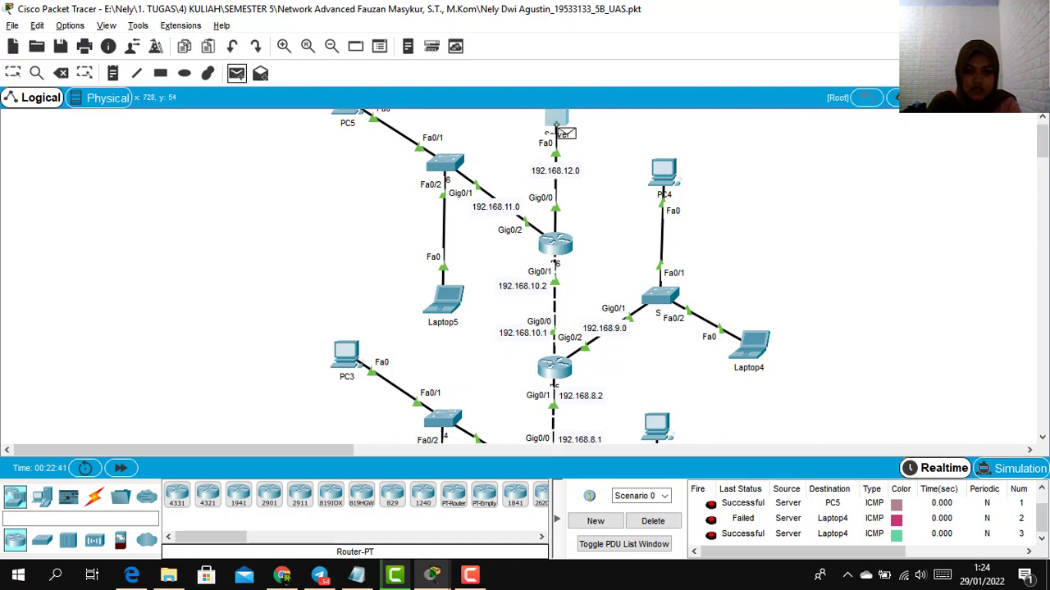
left_click(346, 369)
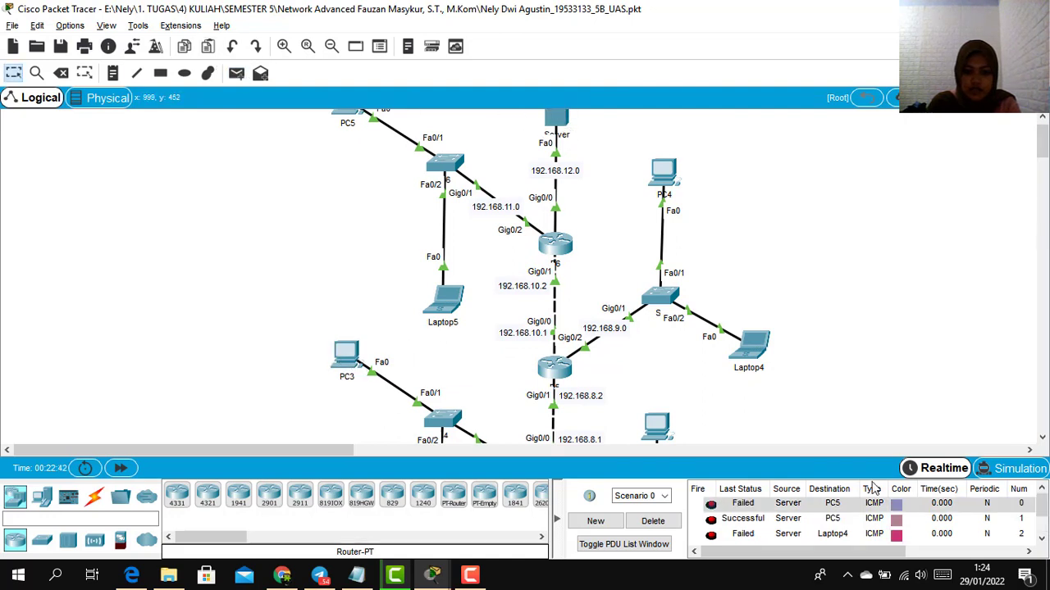
left_click_drag(1044, 492, 1043, 539)
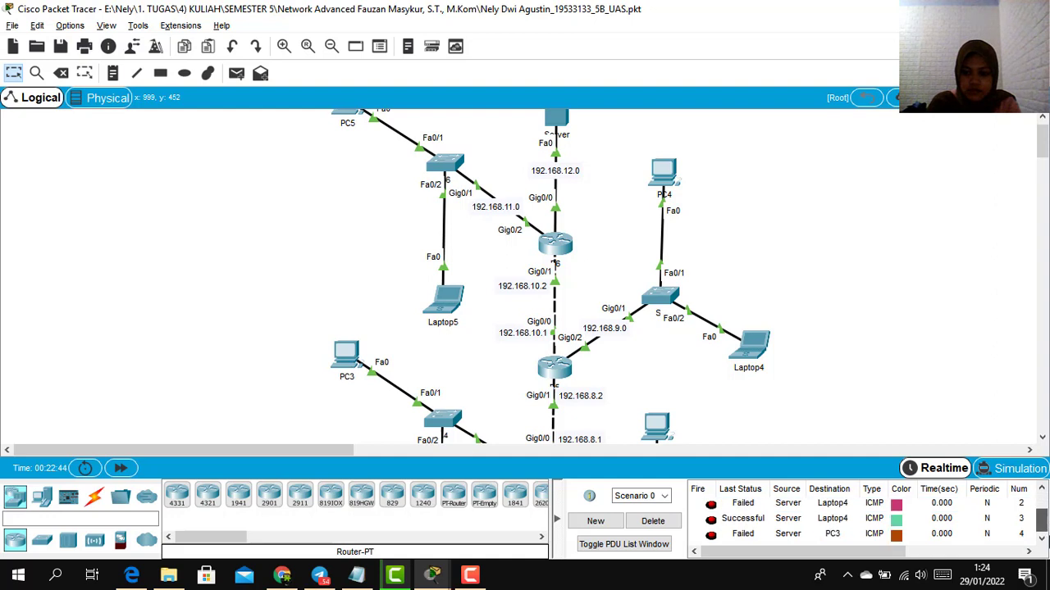
left_click(237, 73)
left_click(557, 120)
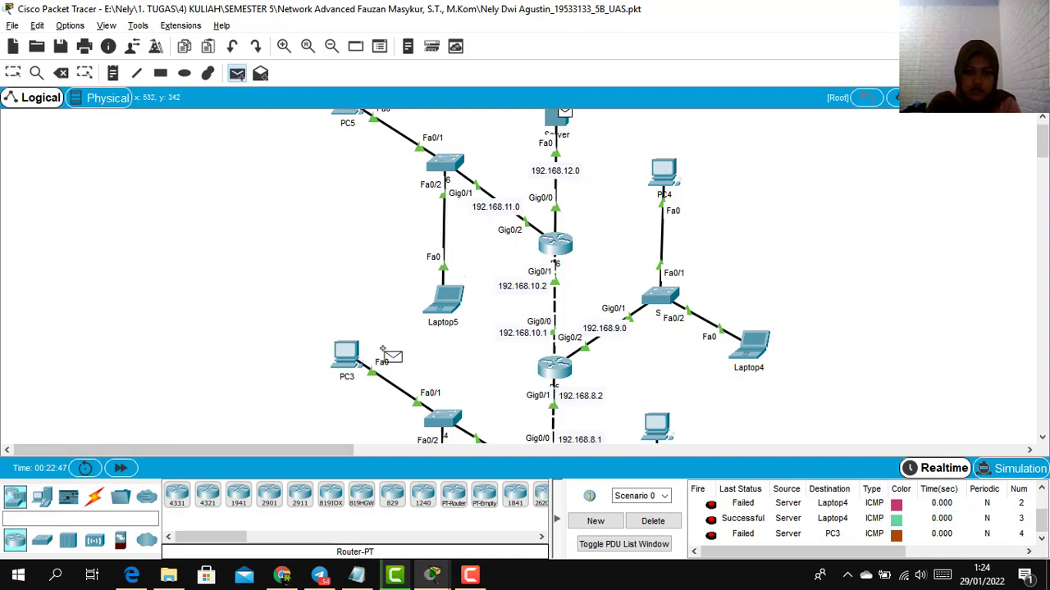
left_click(346, 354)
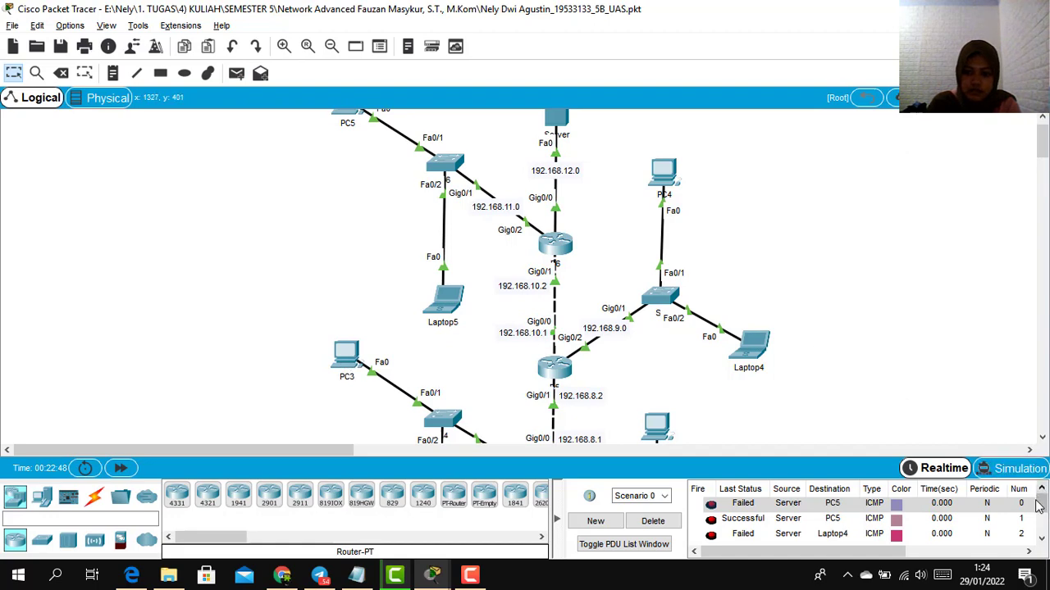
left_click_drag(1044, 508, 1043, 531)
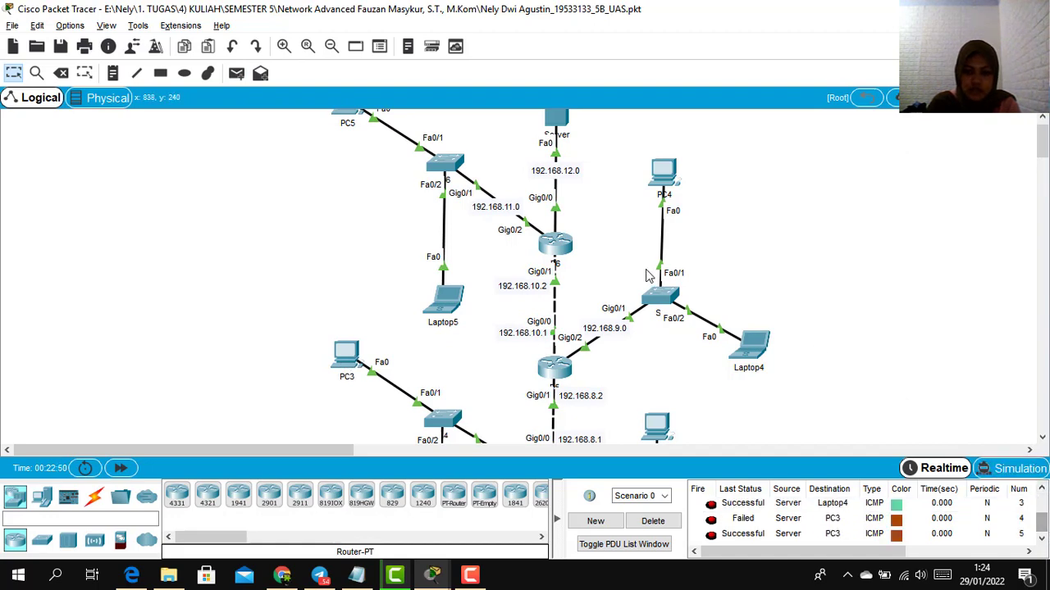
Step: Send a simple PDU from PC2 to the Server and check its delivery status
left_click_drag(1042, 142, 1045, 186)
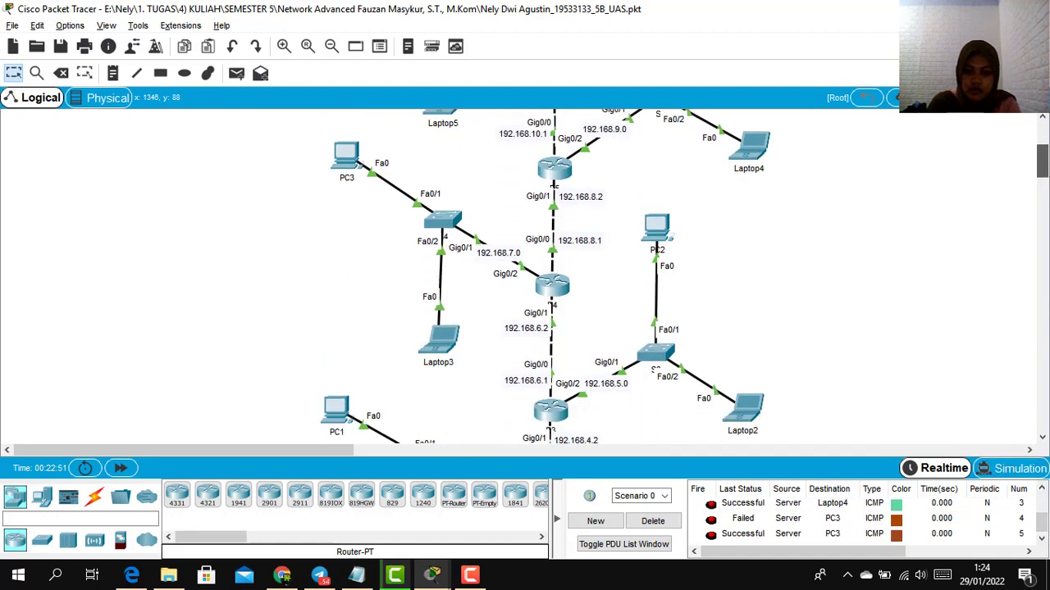
left_click(235, 75)
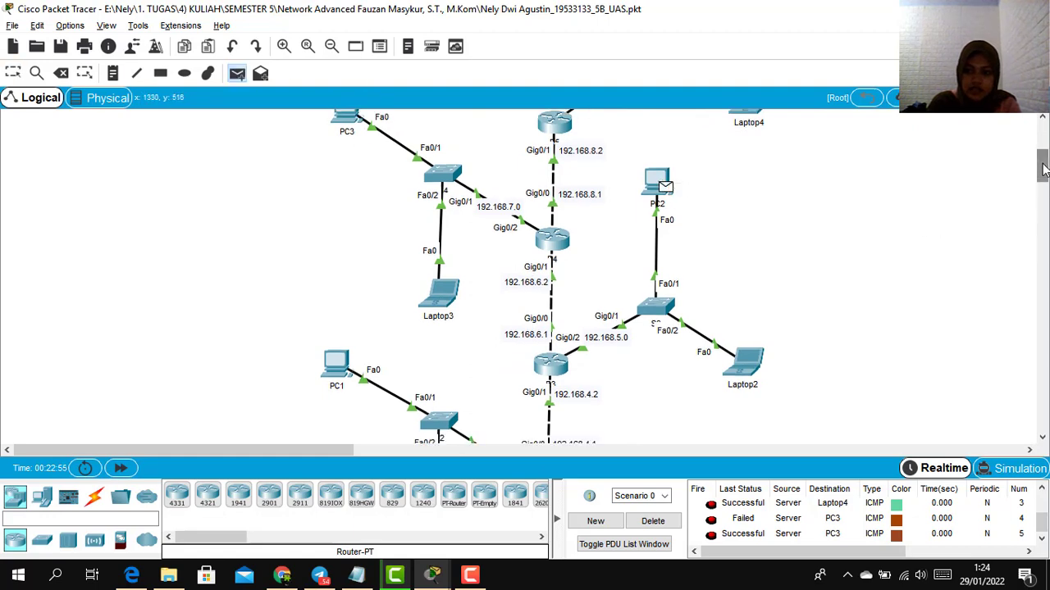
scroll(665, 185, "up", 3)
left_click(565, 129)
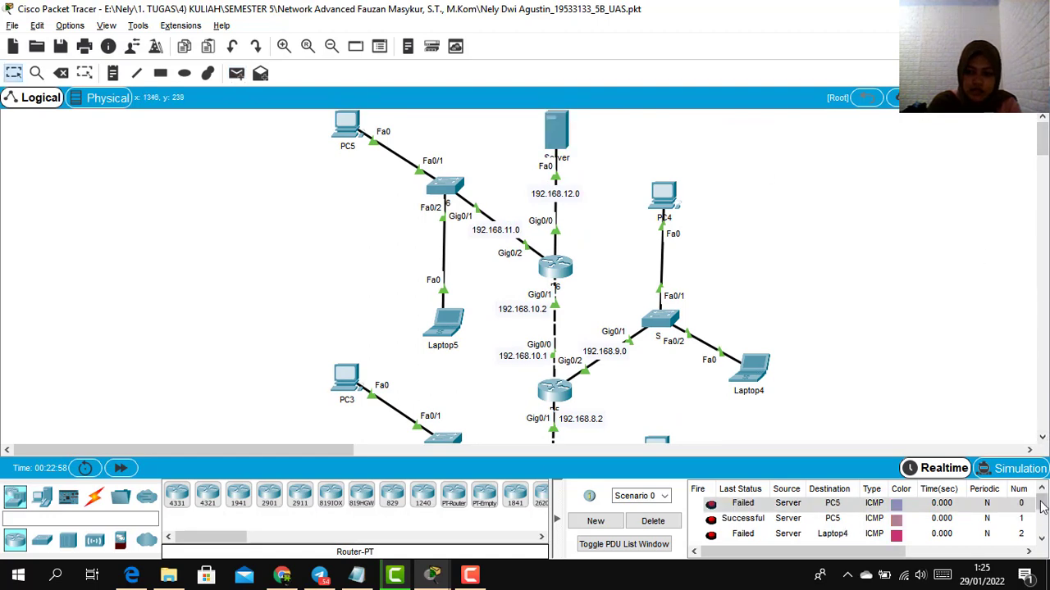
scroll(1041, 507, "down", 2)
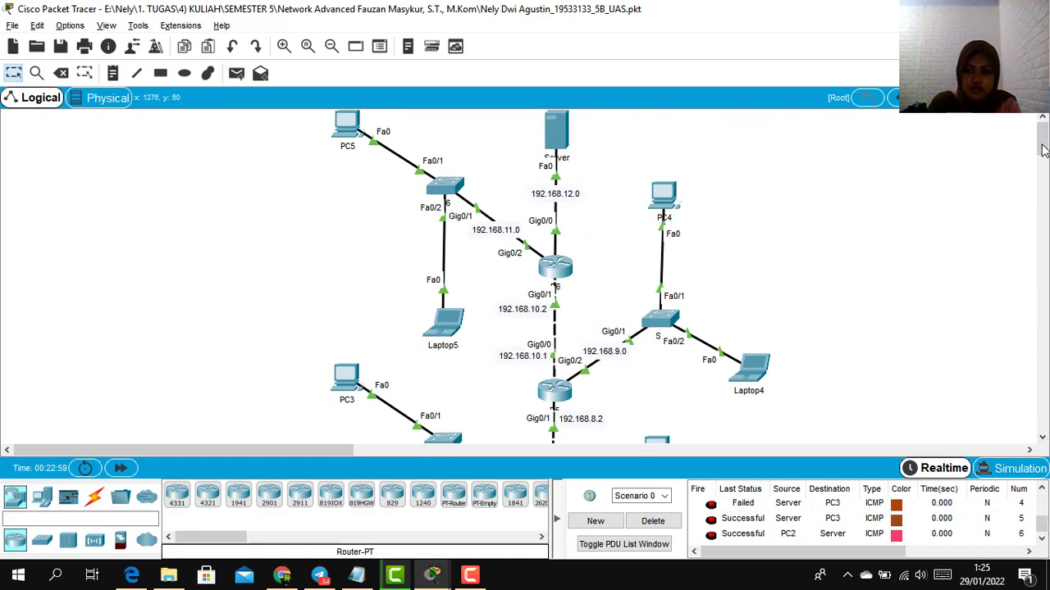
Step: Test connectivity from Laptop1 to the Server with a simple PDU and check its delivery status
scroll(1044, 148, "down", 5)
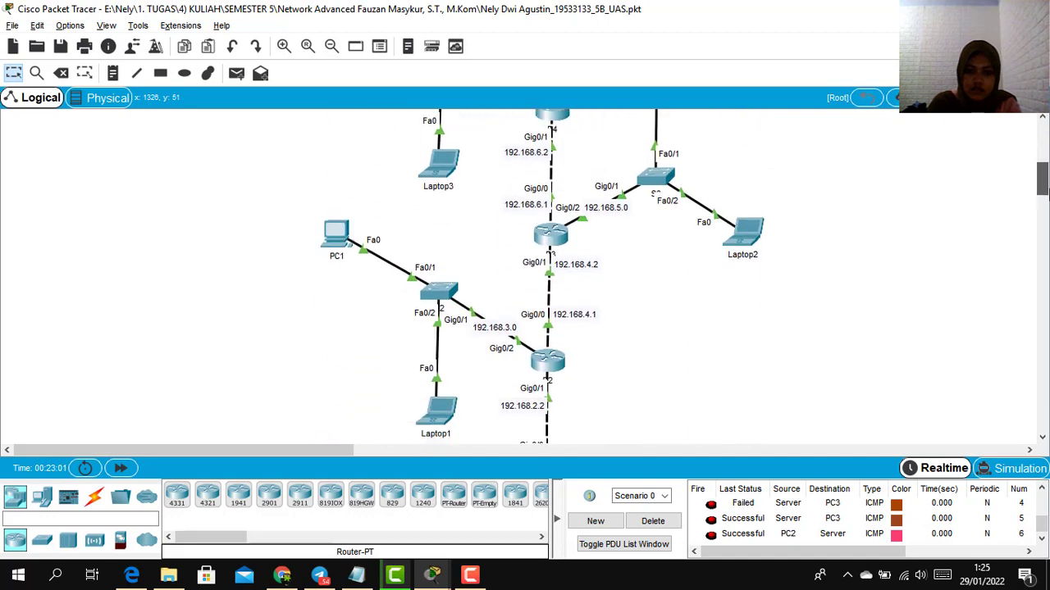
left_click(236, 73)
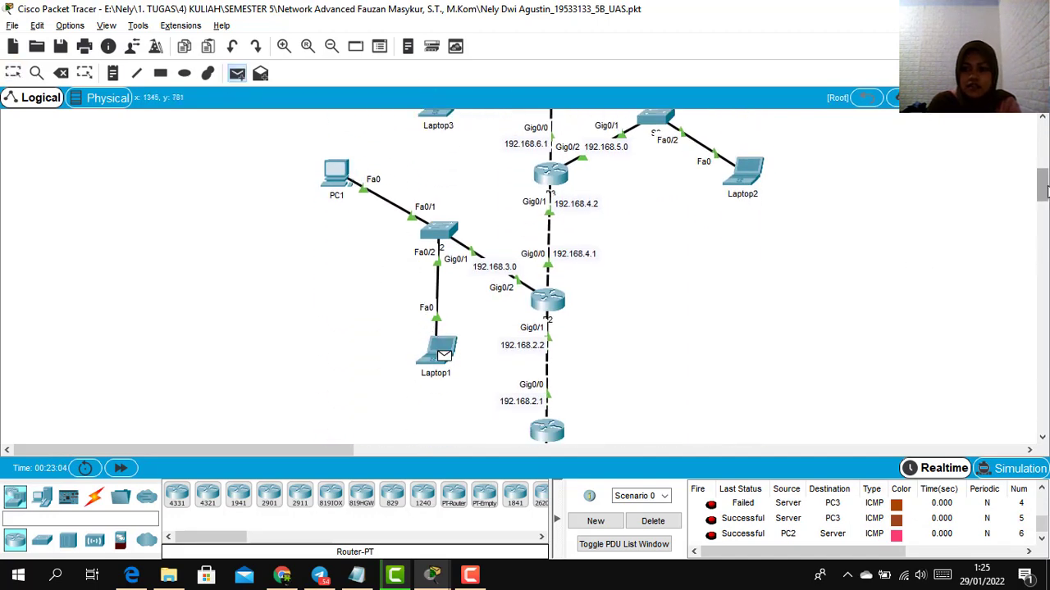
left_click_drag(1041, 184, 1042, 139)
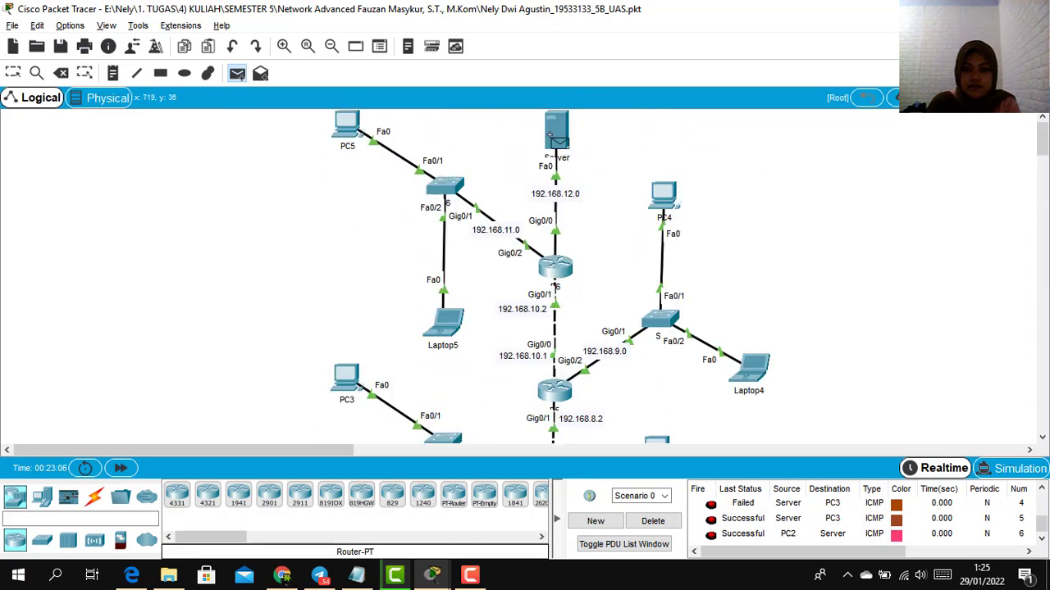
left_click(549, 133)
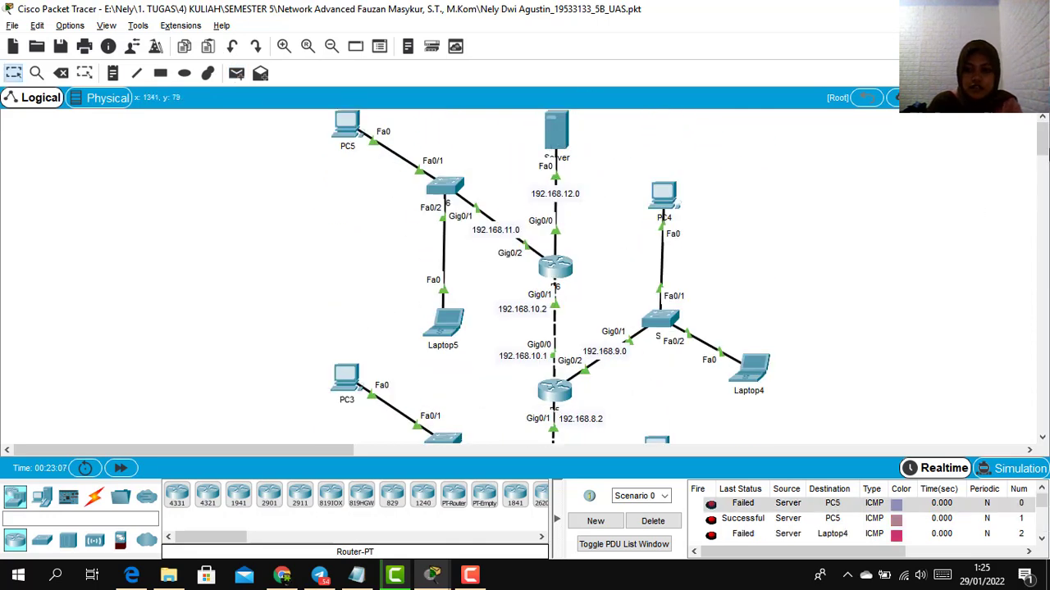
left_click_drag(1040, 141, 1041, 155)
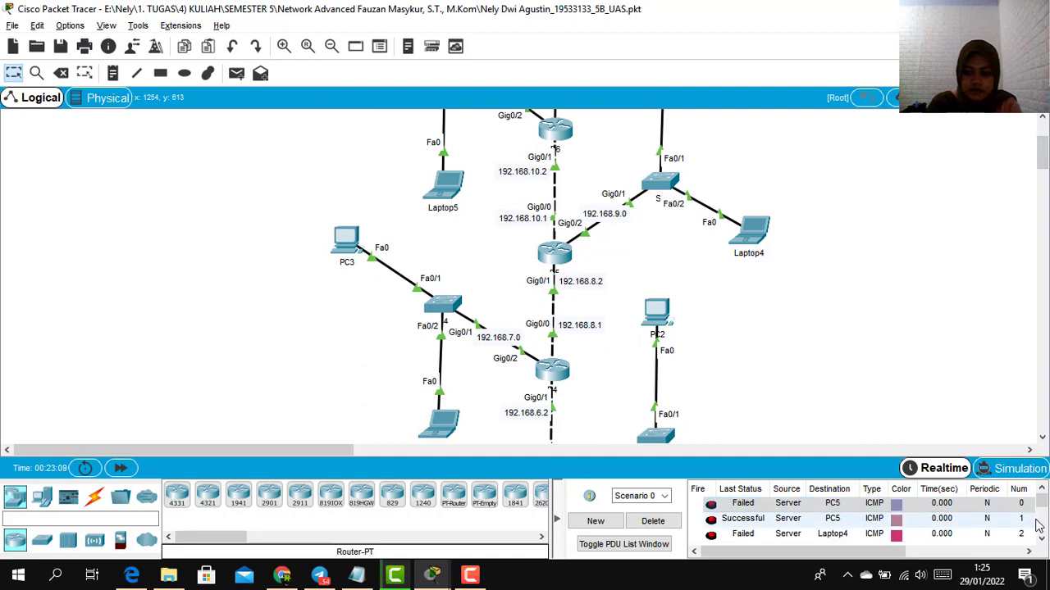
scroll(1041, 525, "down", 2)
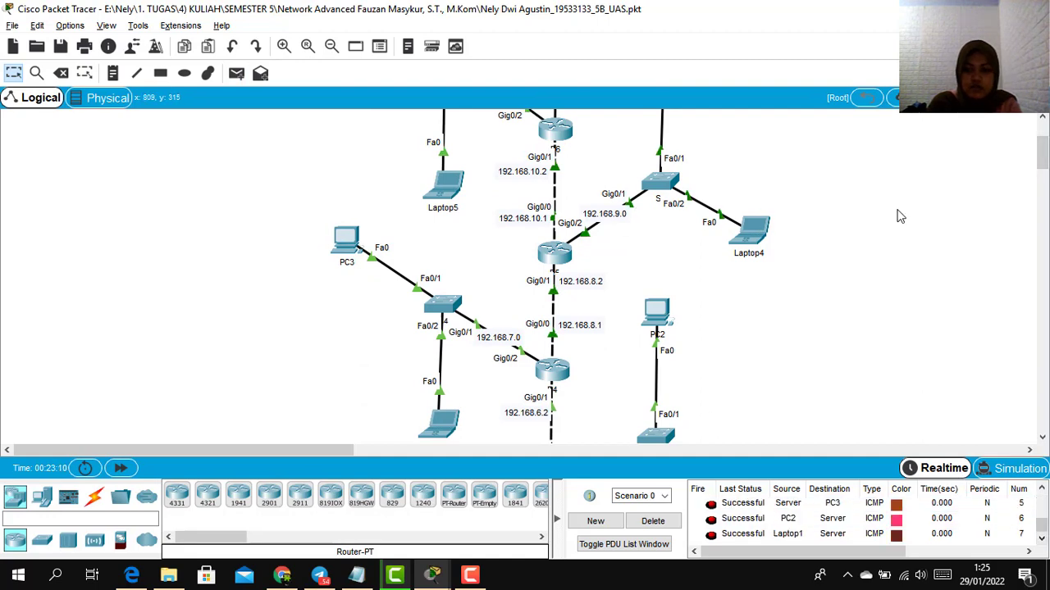
Step: Send a simple PDU from PC0 to the Server and check its status in the PDU list
left_click_drag(1042, 156, 1042, 174)
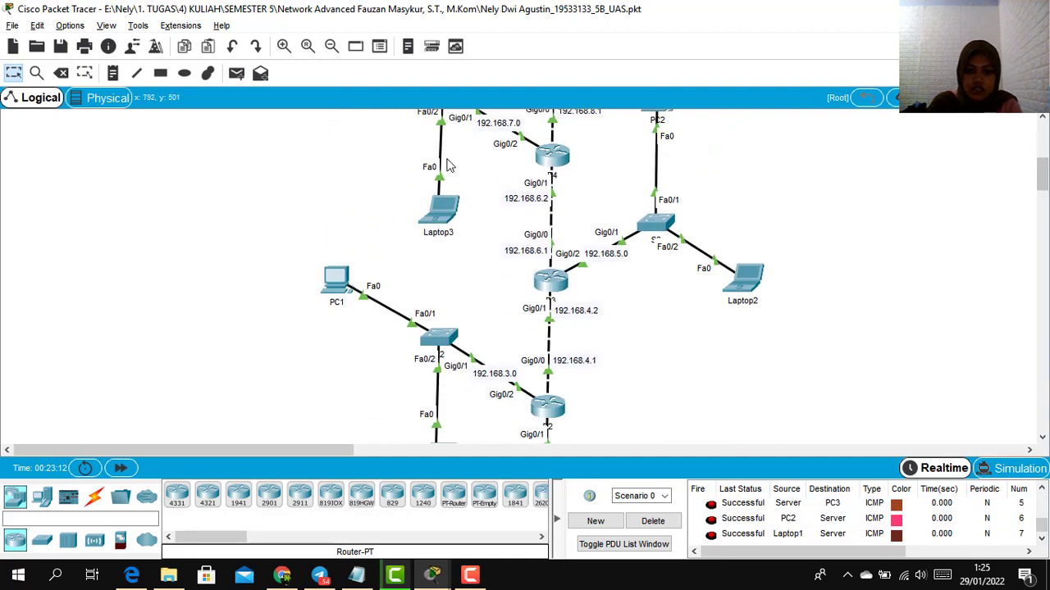
left_click(236, 73)
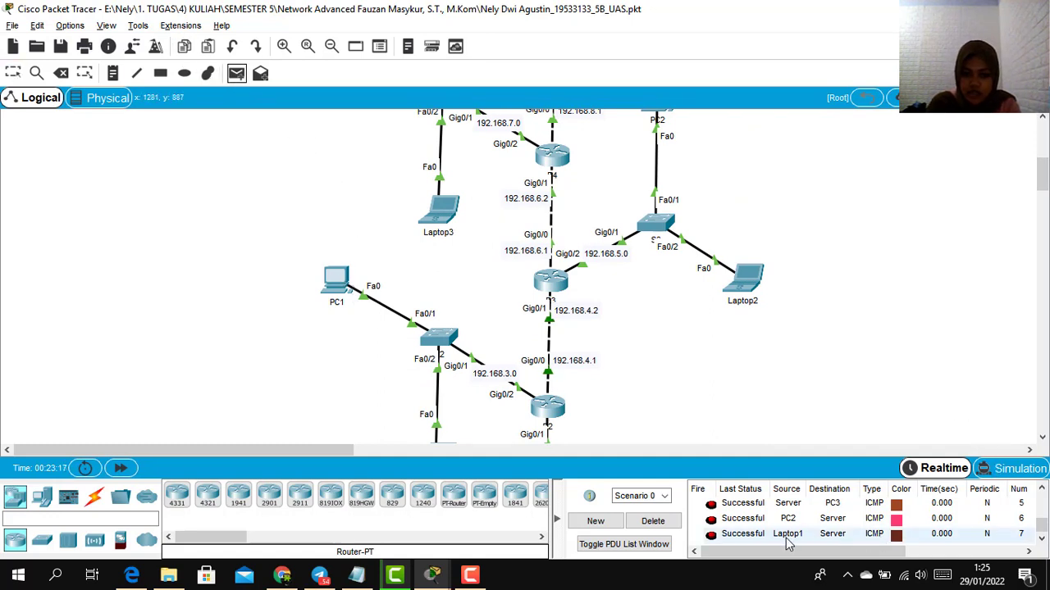
left_click_drag(1041, 177, 1043, 246)
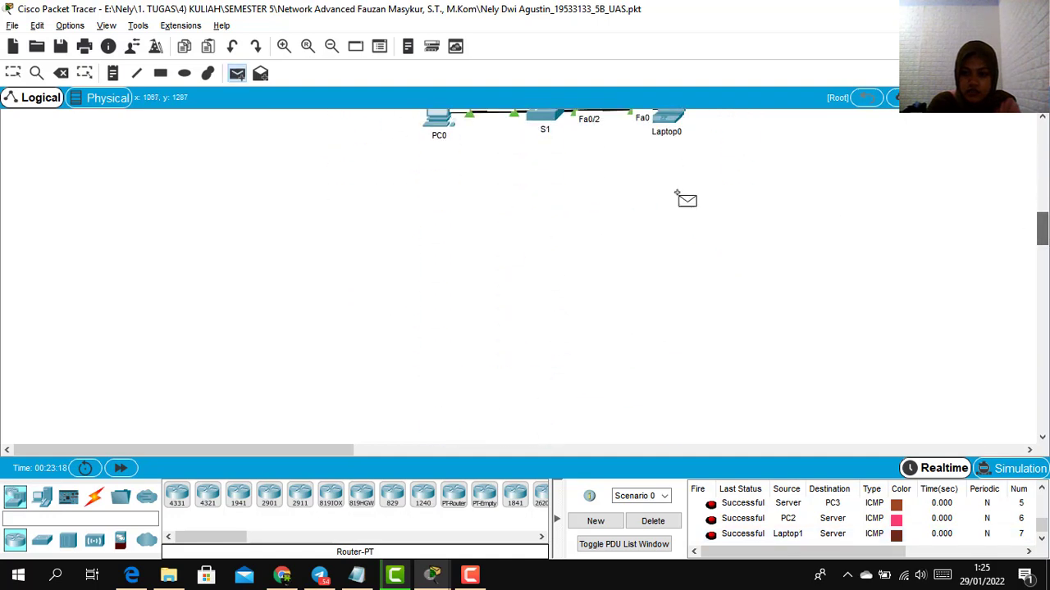
left_click(442, 124)
left_click_drag(1043, 216, 1042, 123)
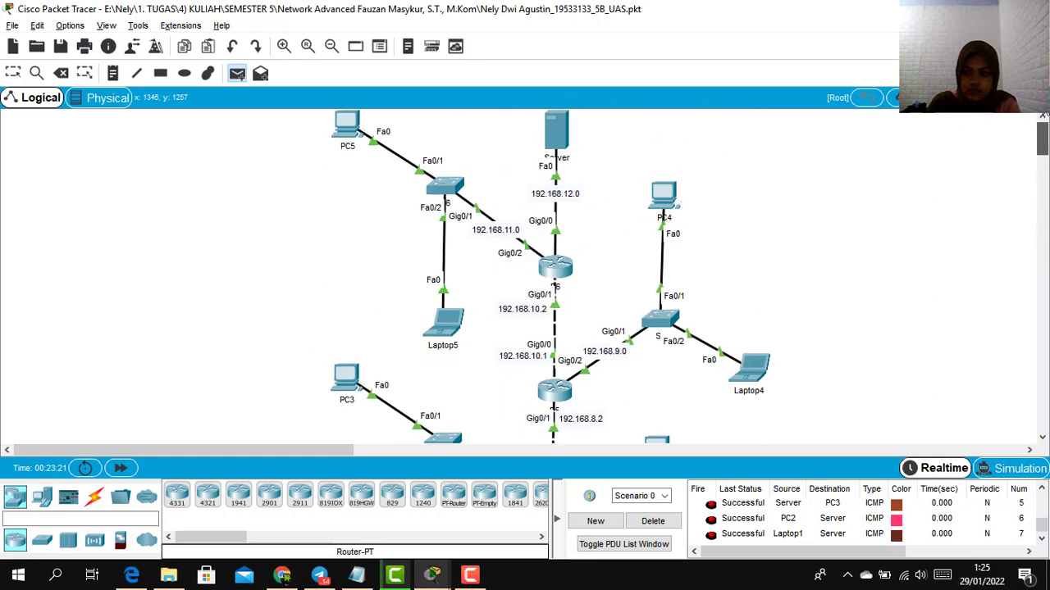
left_click(554, 128)
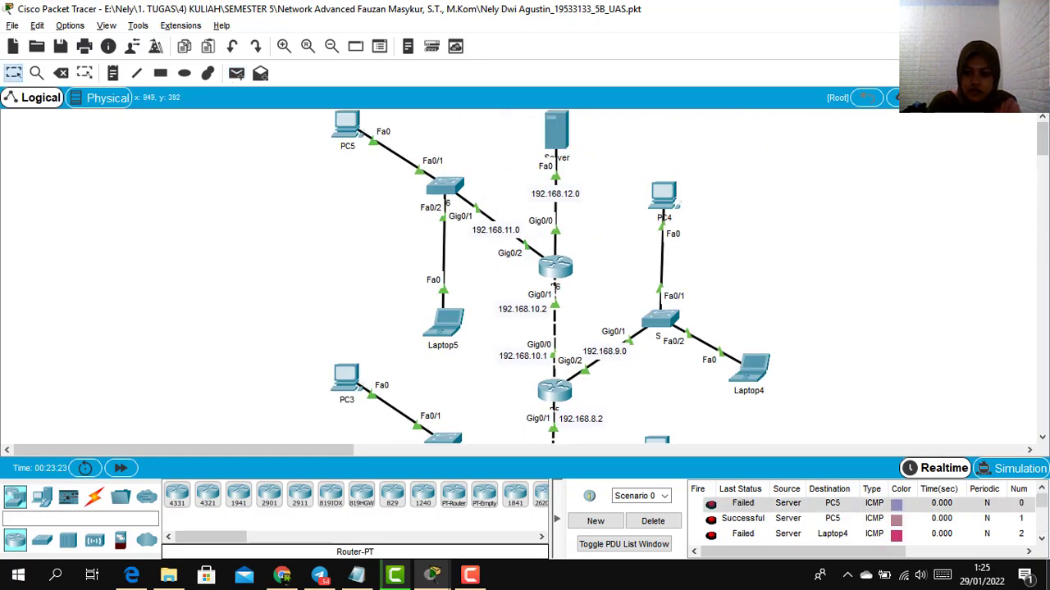
left_click_drag(1042, 503, 1042, 524)
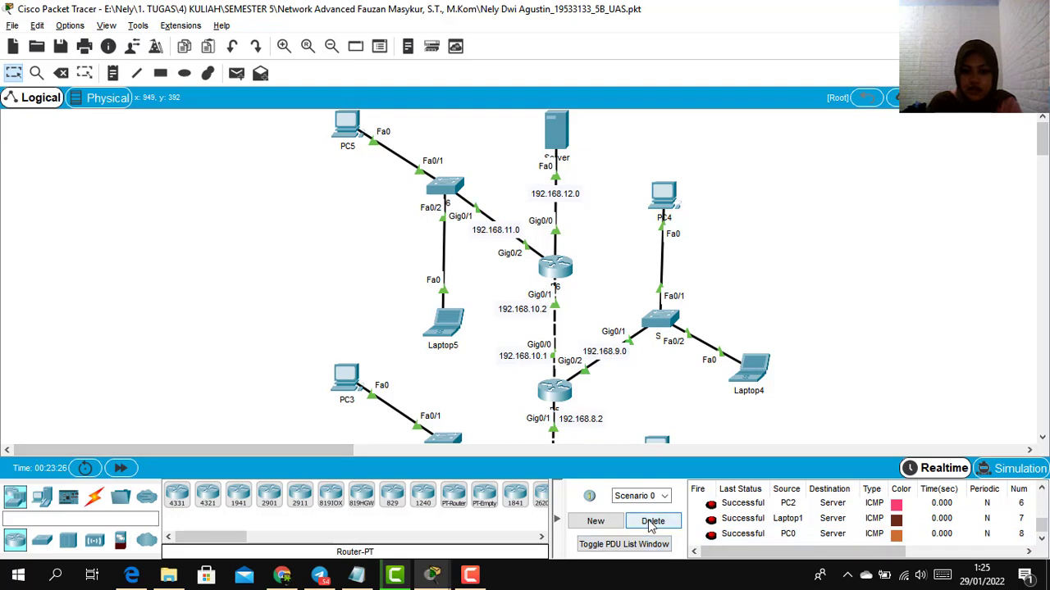
Step: Delete the PDUs of Scenario 0 and send a new simple PDU from PC5 to PC4
left_click(652, 522)
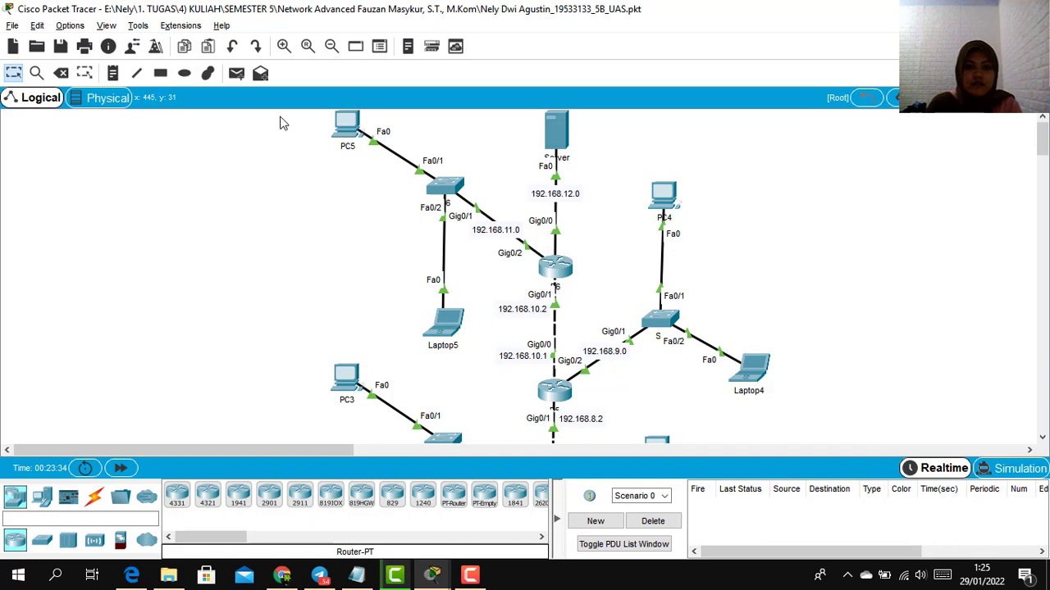
left_click(236, 74)
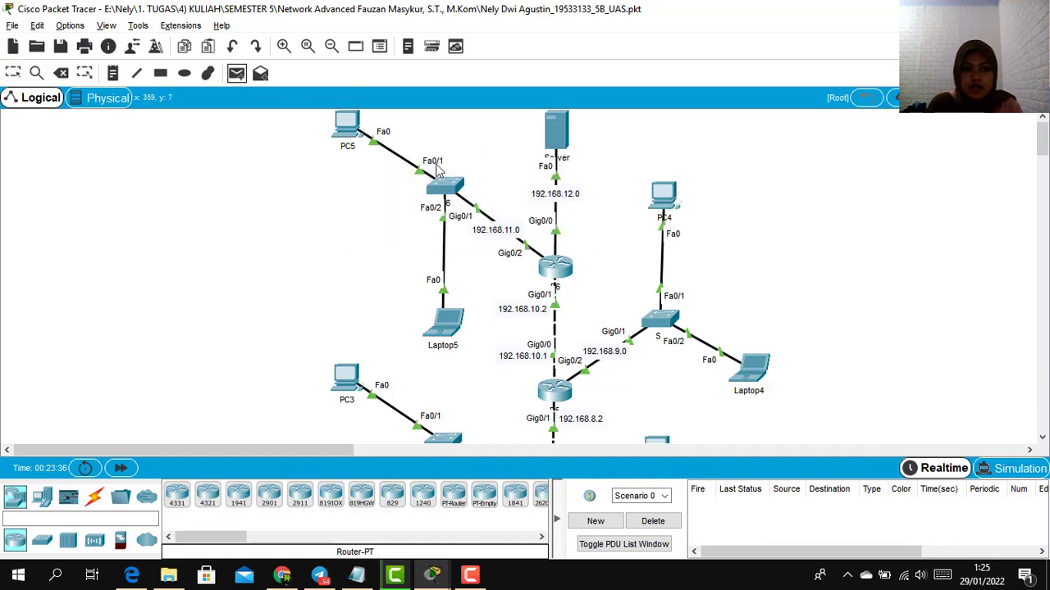
left_click(345, 122)
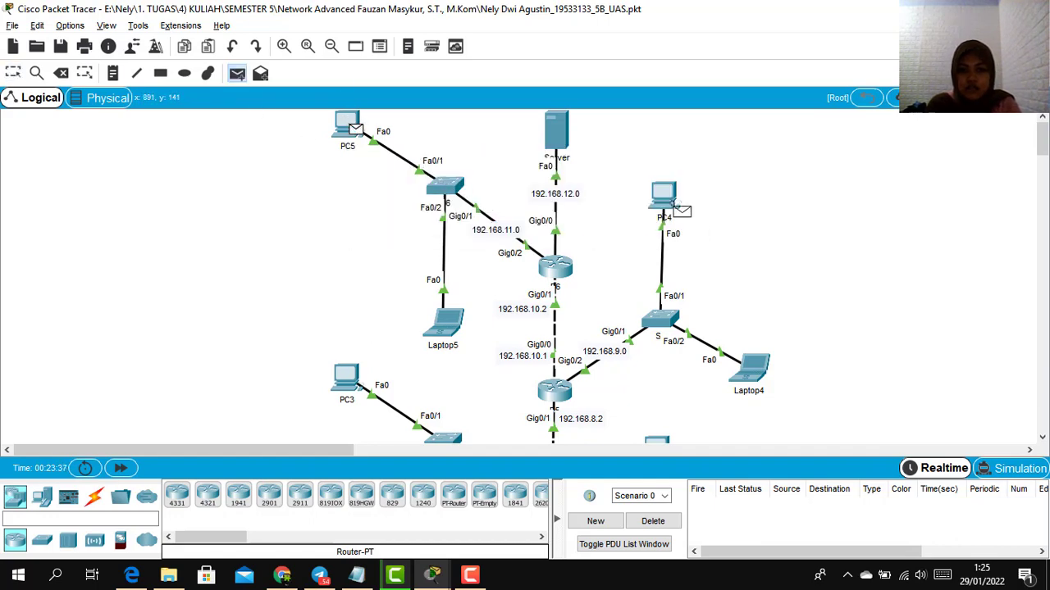
left_click(660, 192)
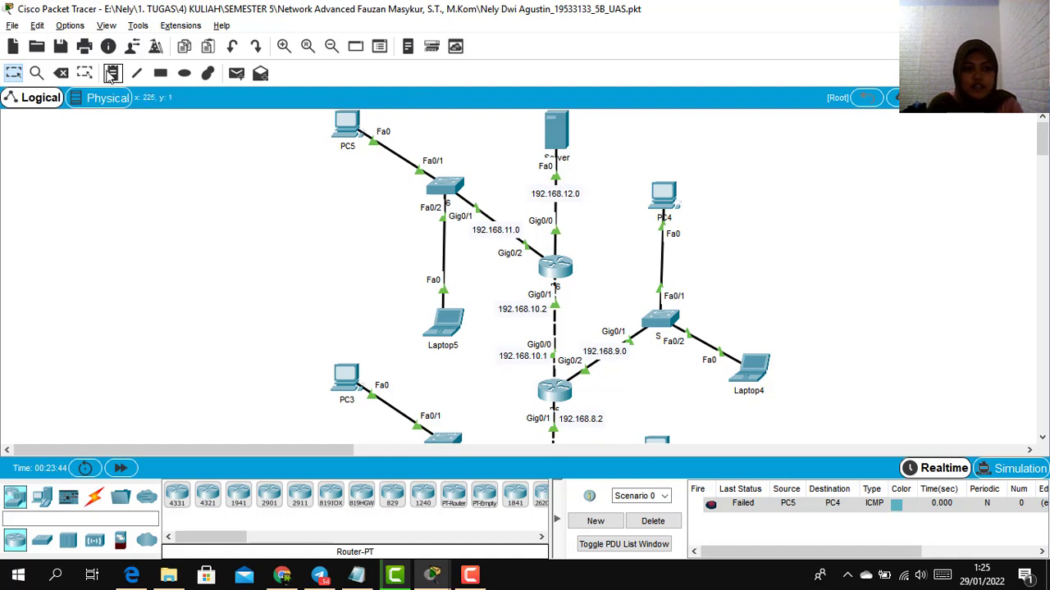
Step: Test connectivity from Laptop5 to PC4 by sending a simple PDU
left_click(237, 73)
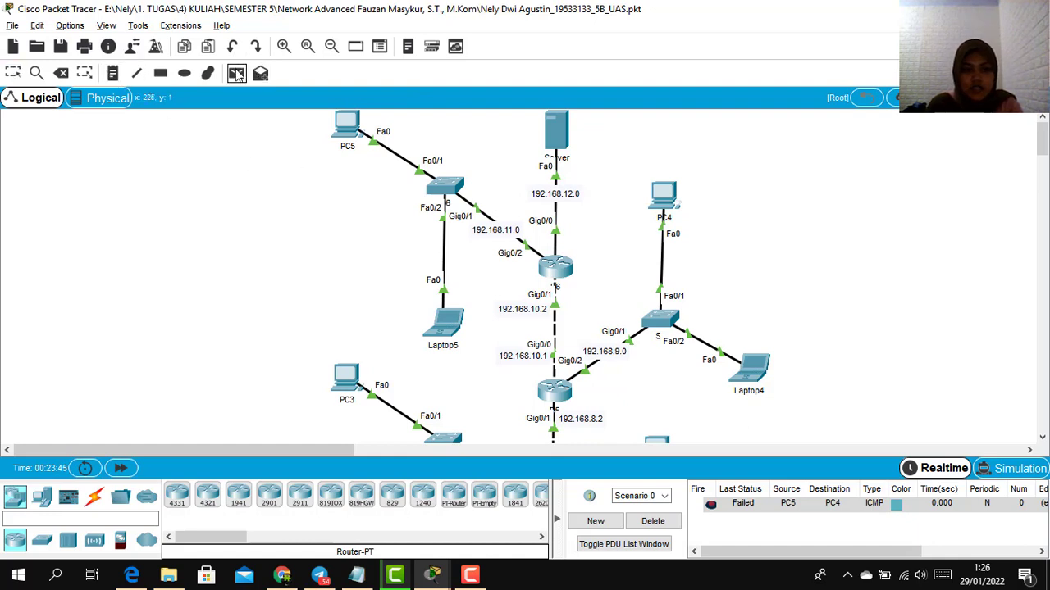
left_click(453, 314)
left_click(669, 193)
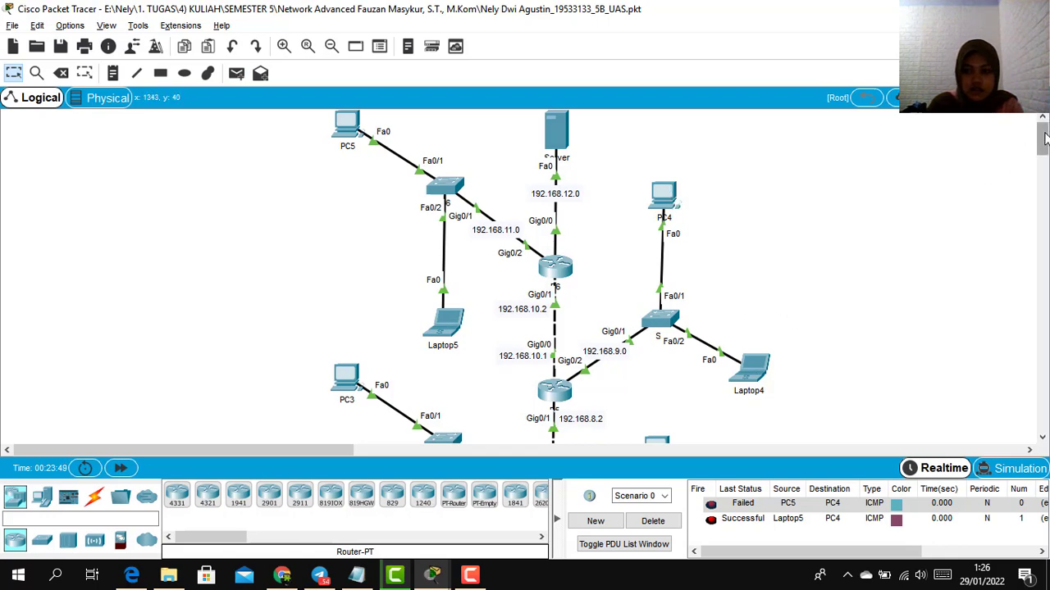
Step: Send a simple PDU from Laptop4 to PC3
mouse_move(1044, 139)
left_mouse_down()
mouse_move(1045, 172)
mouse_move(1045, 155)
left_mouse_up()
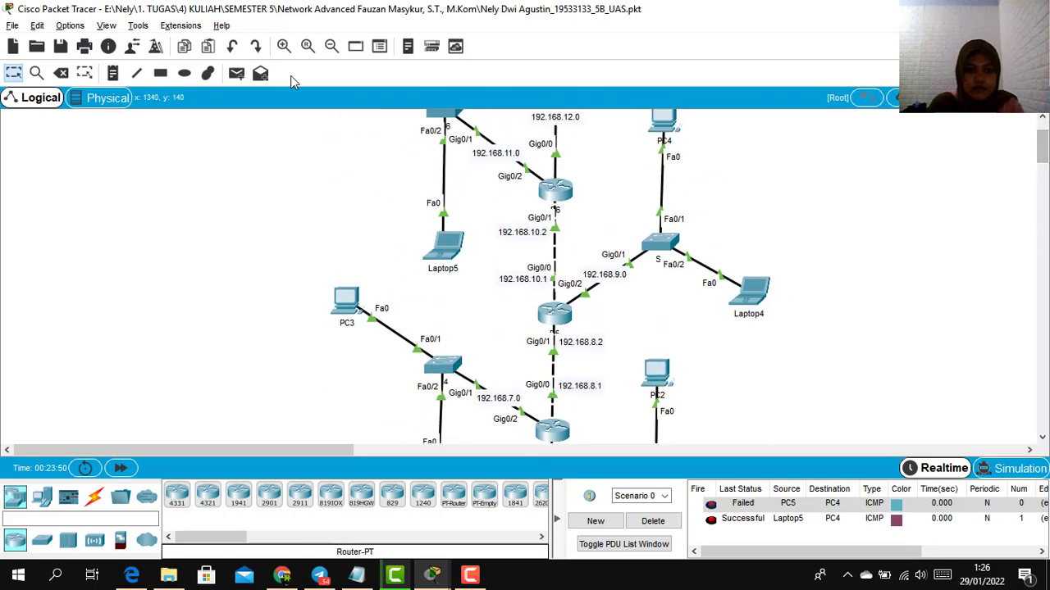
left_click(231, 76)
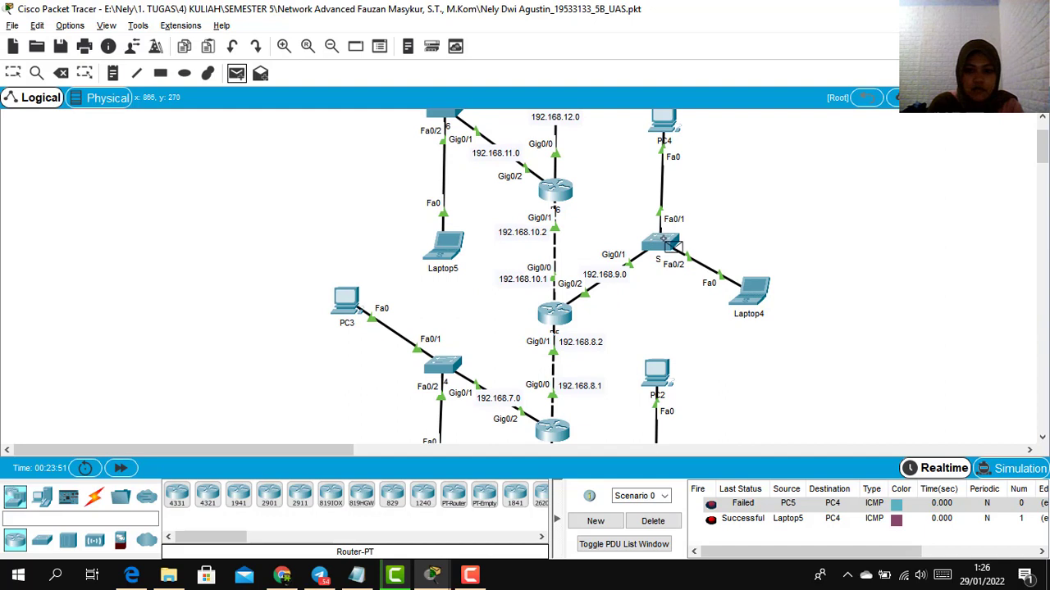
left_click(753, 297)
left_click(350, 302)
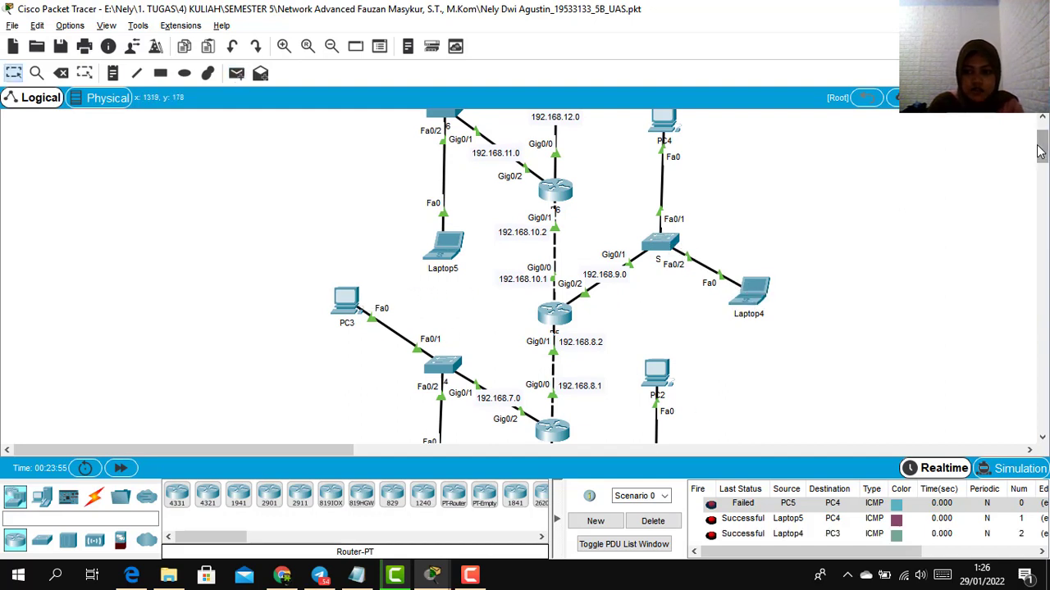
Step: Send a simple PDU from Laptop3 to Laptop2 and check its delivery status
scroll(525, 279, "down", 5)
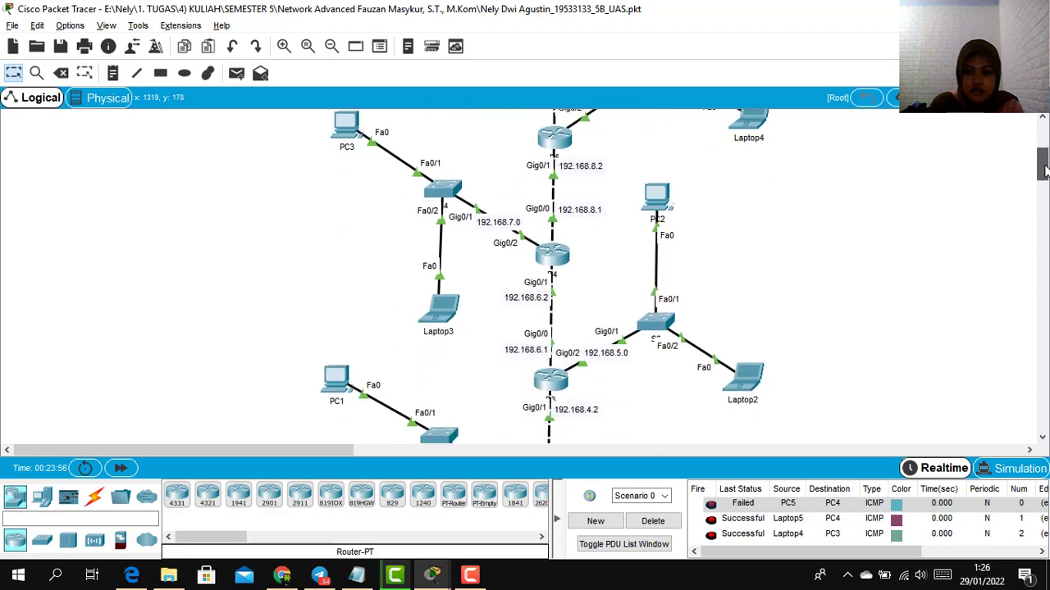
left_click(236, 72)
left_click(450, 266)
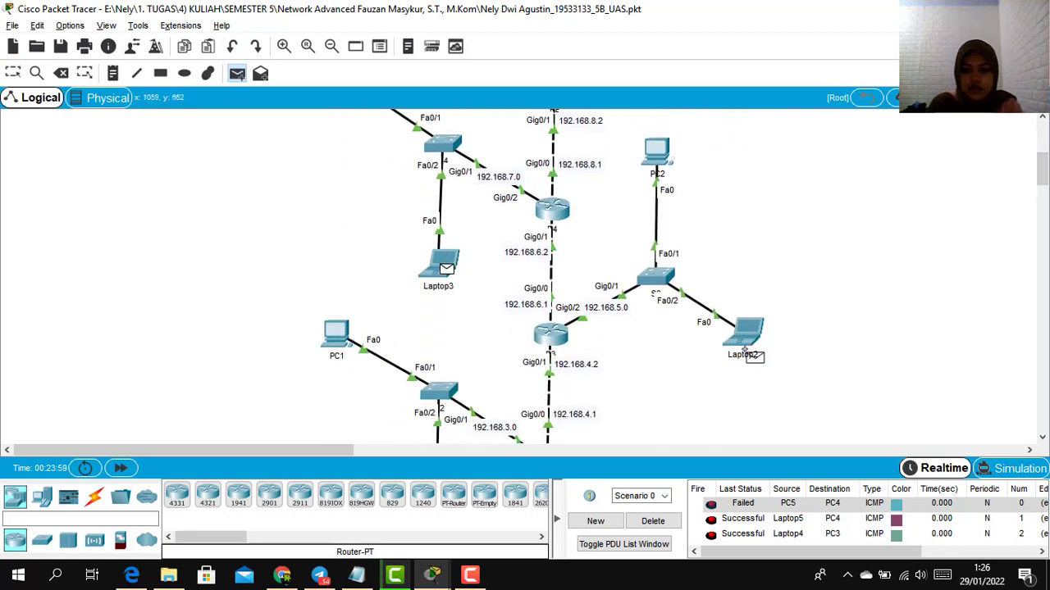
left_click(743, 340)
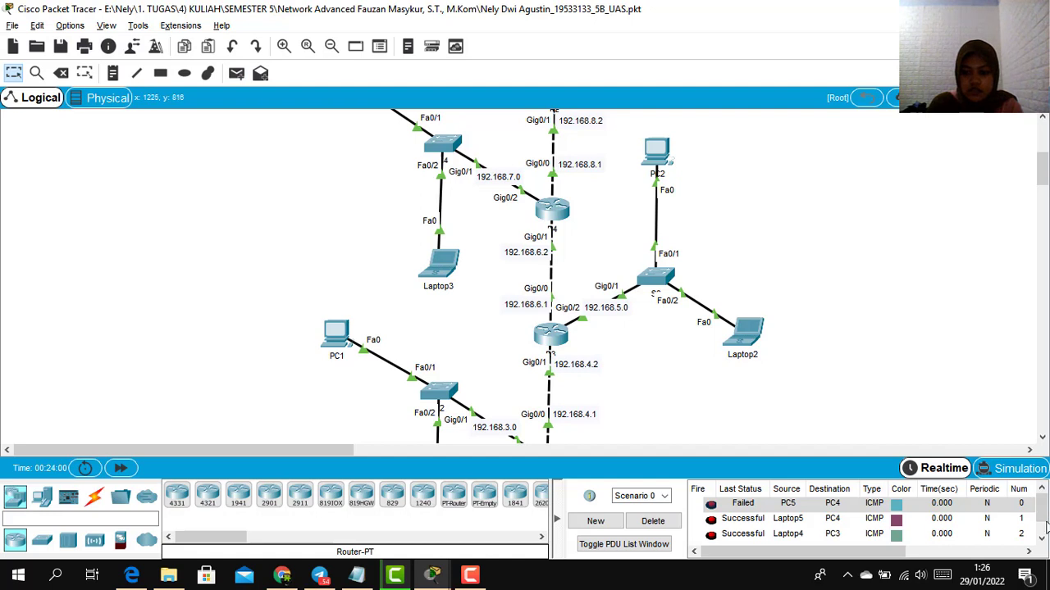
left_click_drag(1046, 508, 1044, 517)
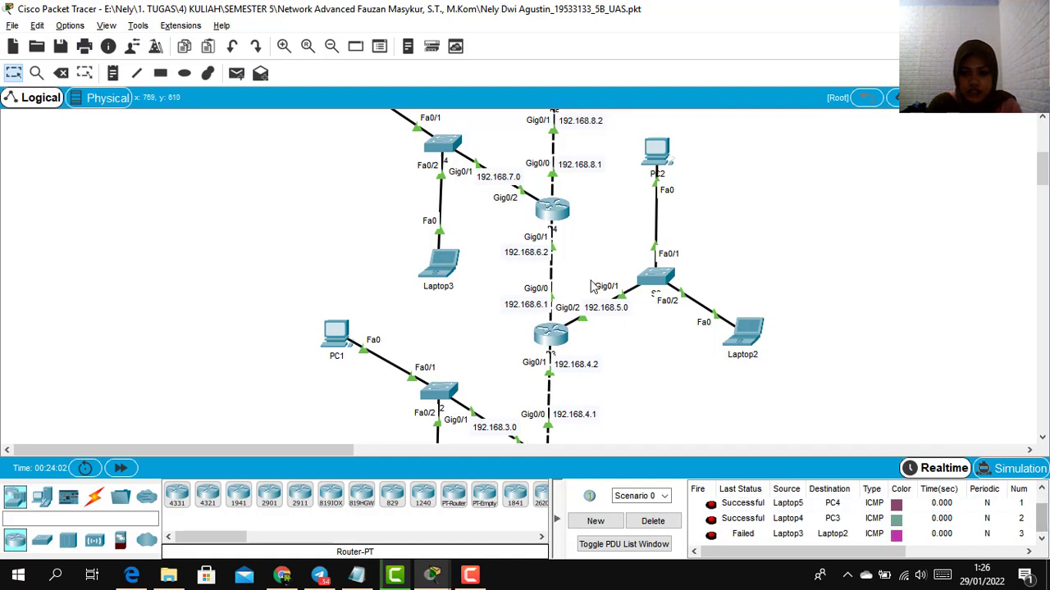
Step: Repeat the simple PDU from Laptop3 to Laptop2 and check the status of the new attempt
left_click(236, 72)
left_click(450, 267)
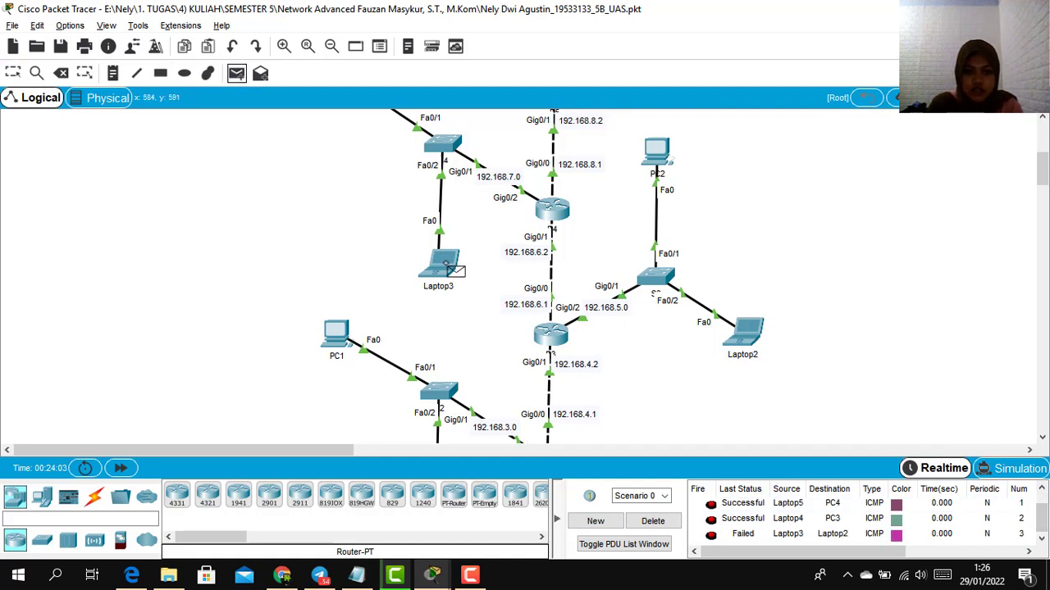
left_click(746, 337)
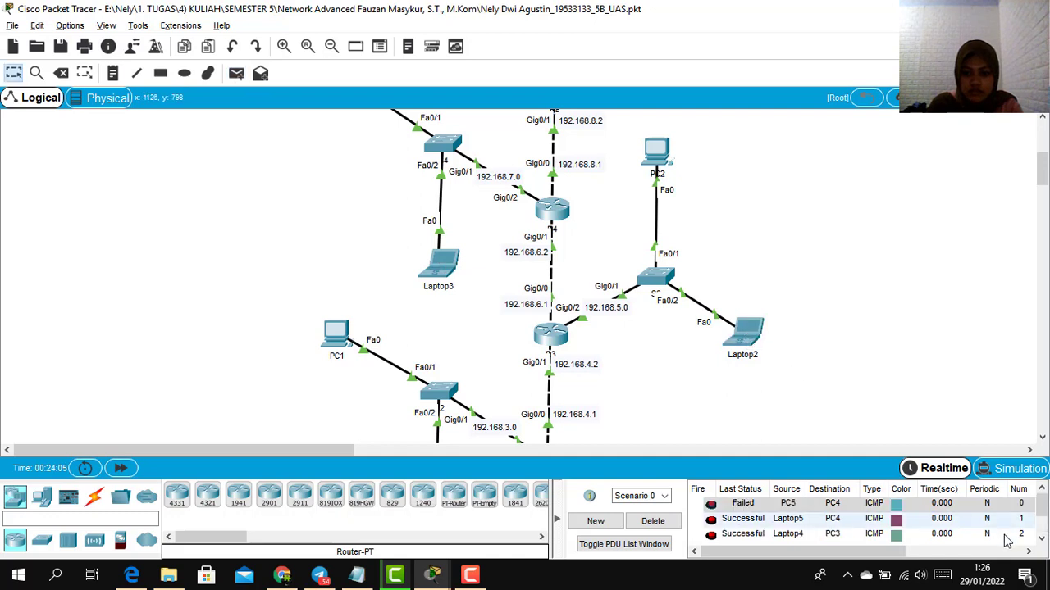
left_click_drag(1044, 502, 1041, 519)
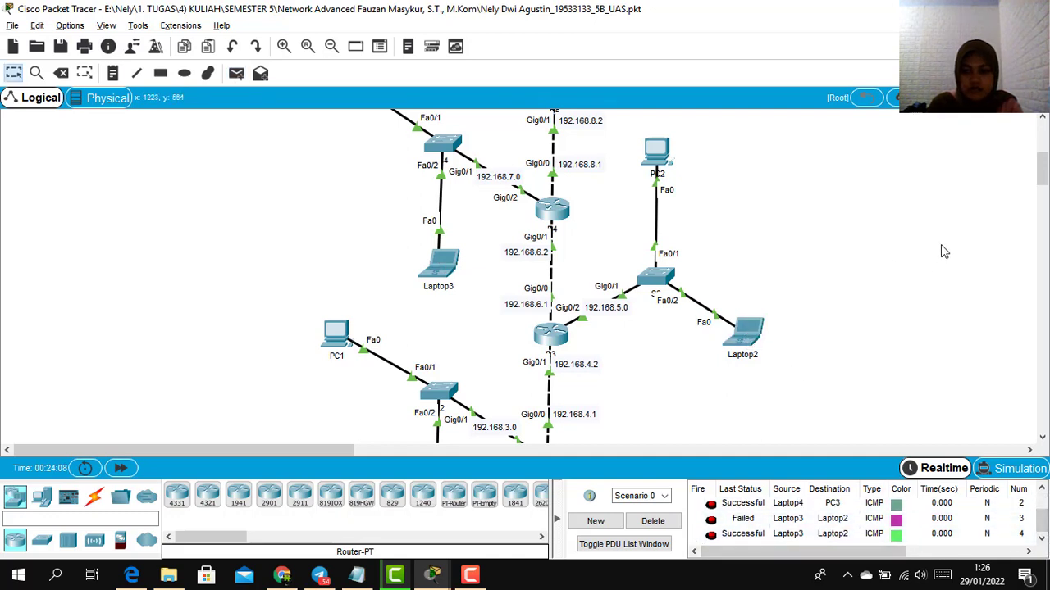
Step: Send a simple PDU from Laptop2 to PC1
left_click_drag(1041, 170, 1042, 187)
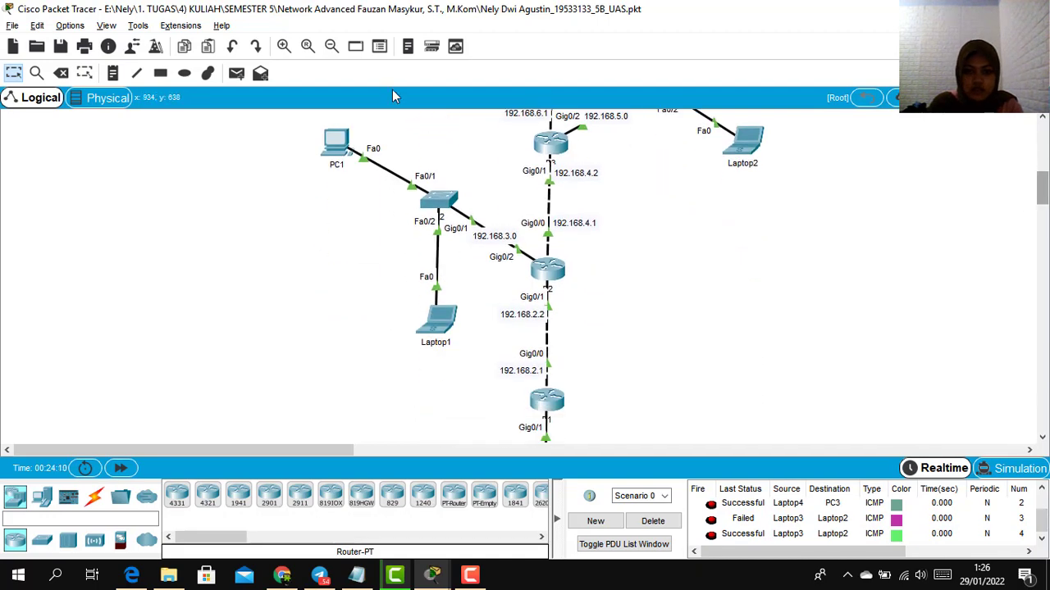
left_click(244, 74)
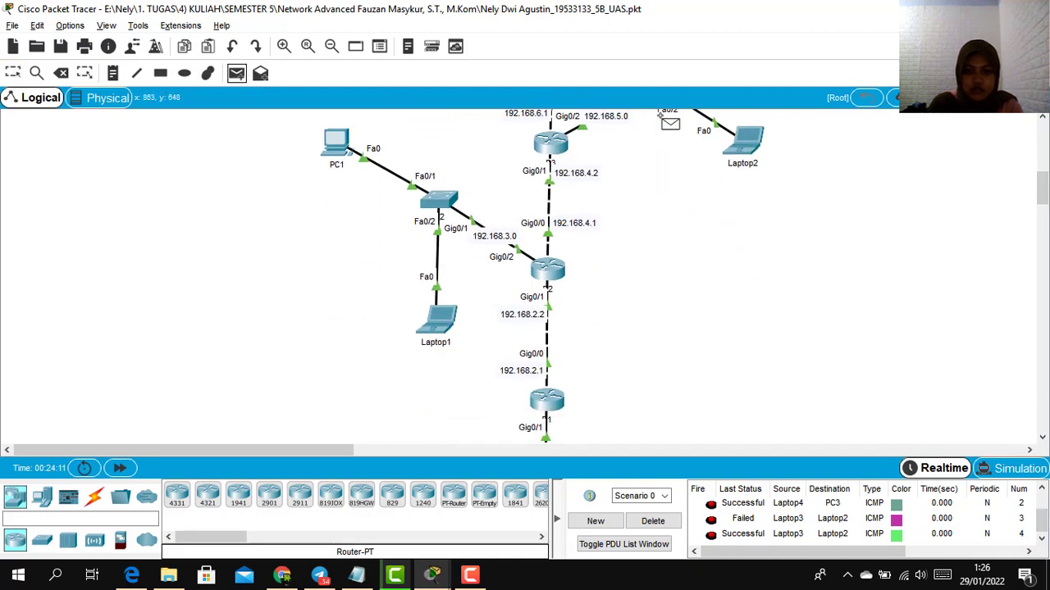
left_click(736, 146)
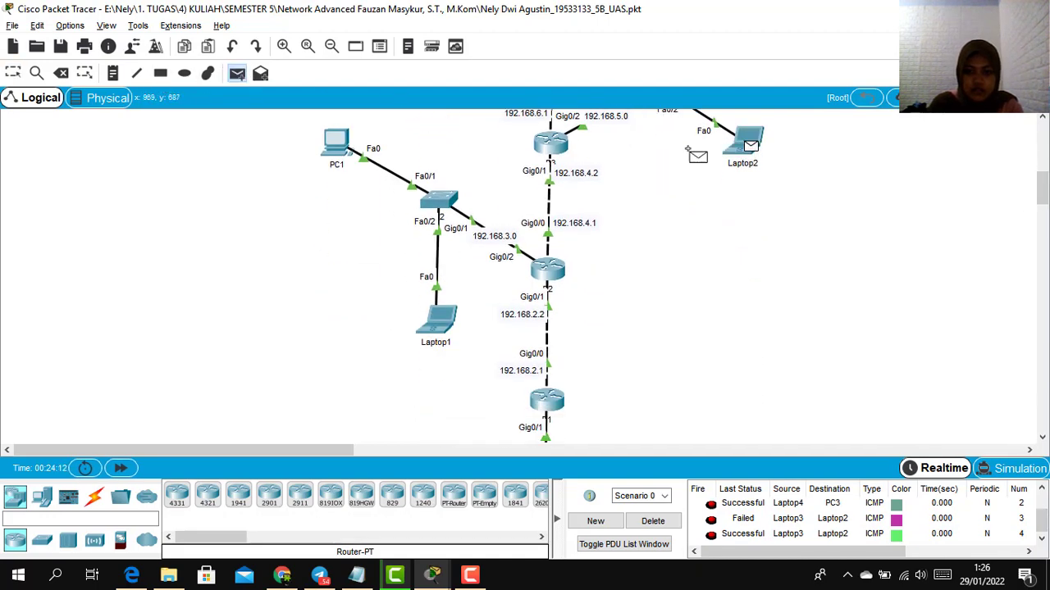
left_click(336, 144)
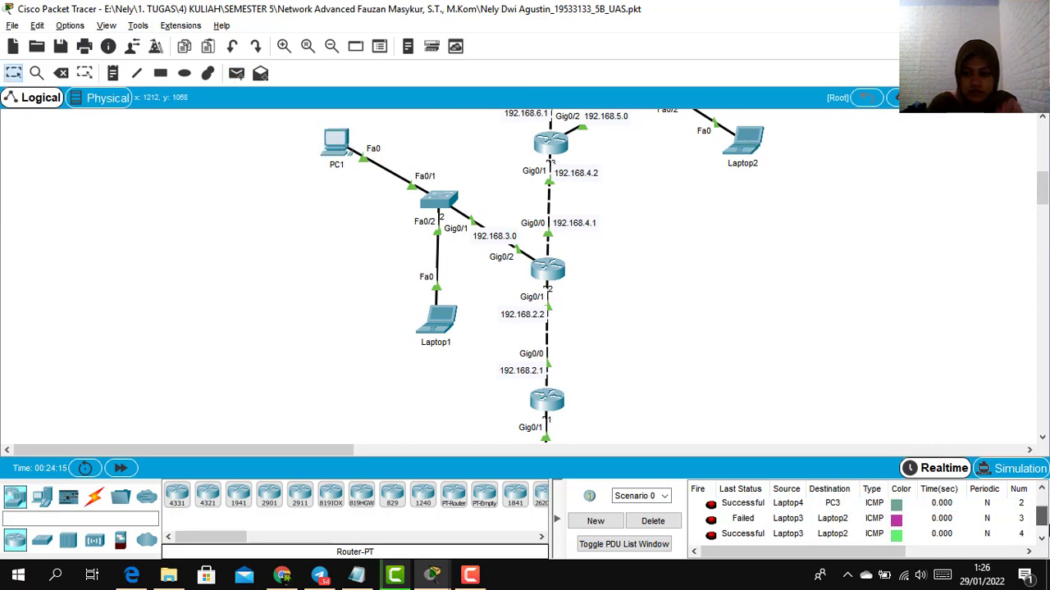
Step: Repeat the simple PDU from Laptop2 to PC1 and check the status of the new attempt
left_click(236, 73)
left_click(746, 140)
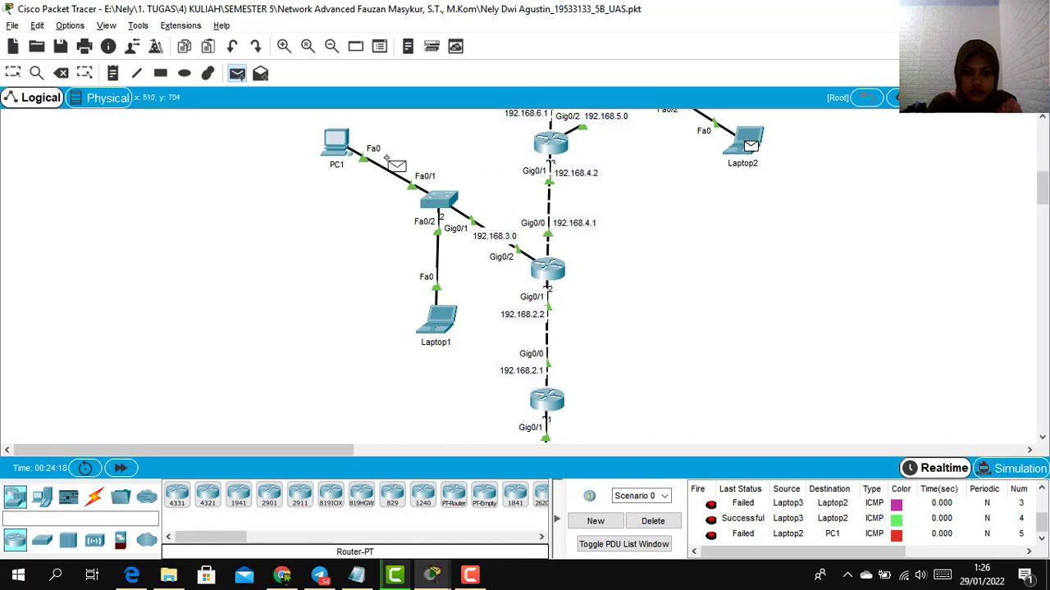
left_click(336, 144)
left_click(1003, 507)
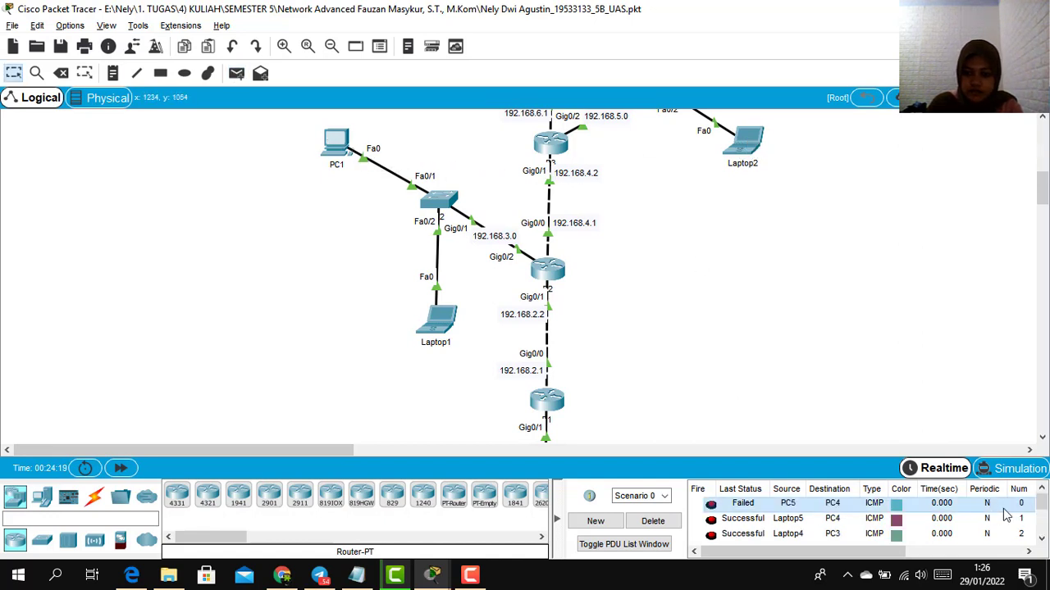
left_click(1041, 538)
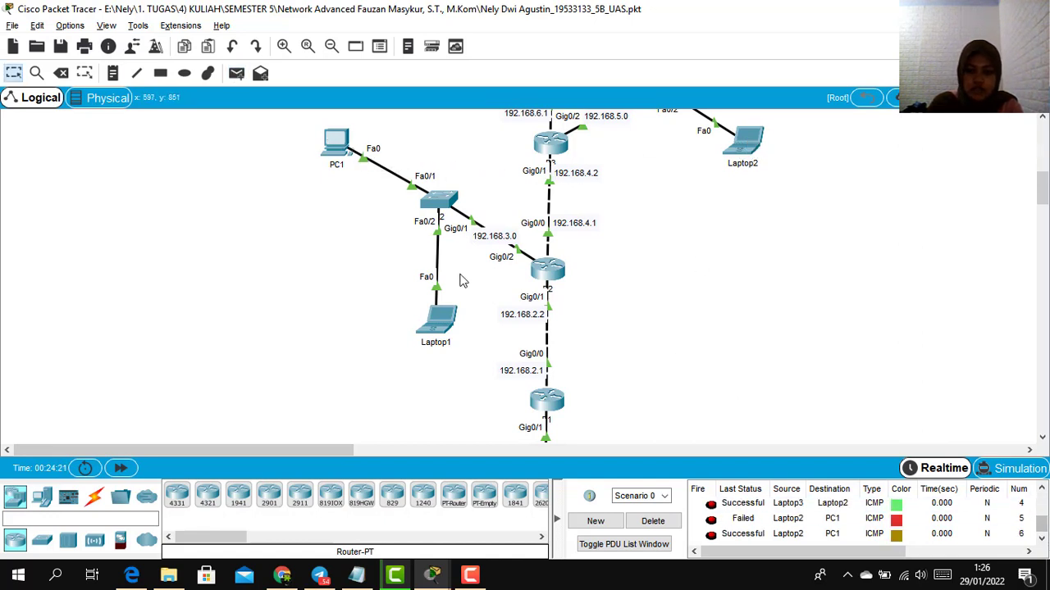
Step: Send a simple PDU from Laptop1 to Laptop0 and check its delivery status
left_click(236, 73)
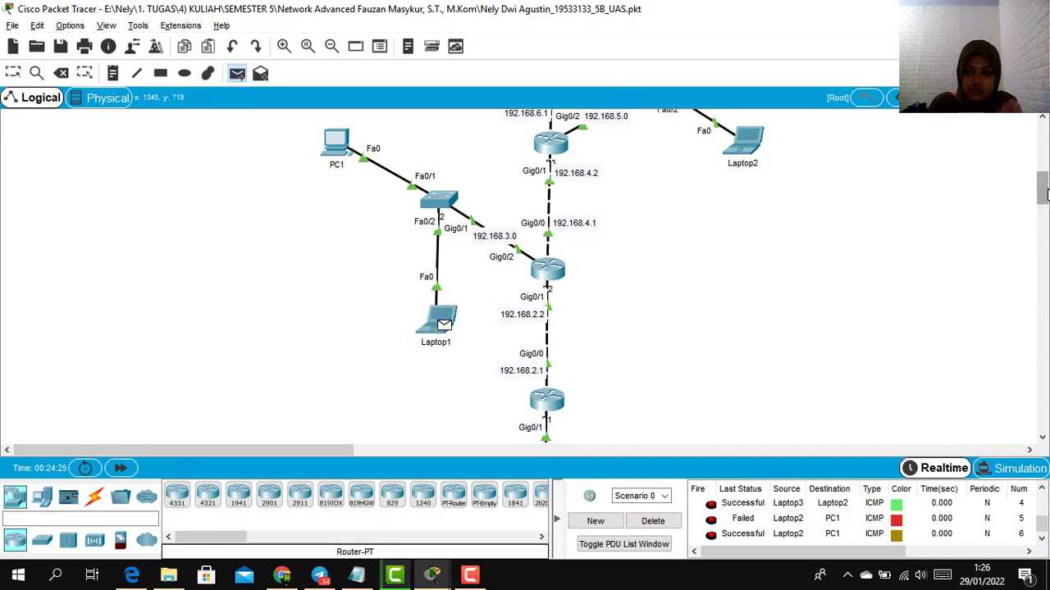
scroll(574, 279, "down", 5)
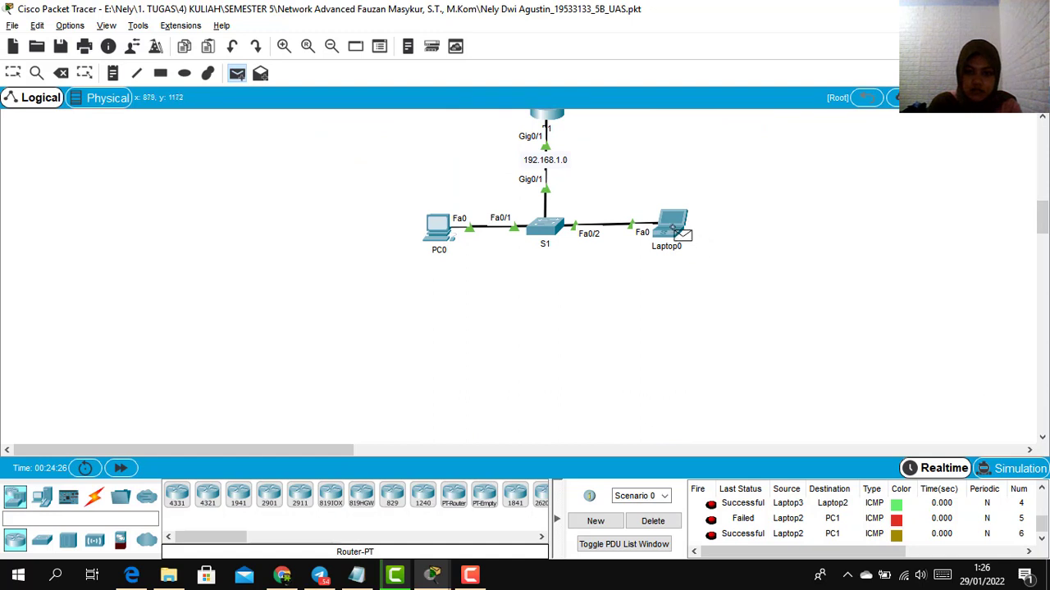
left_click(672, 225)
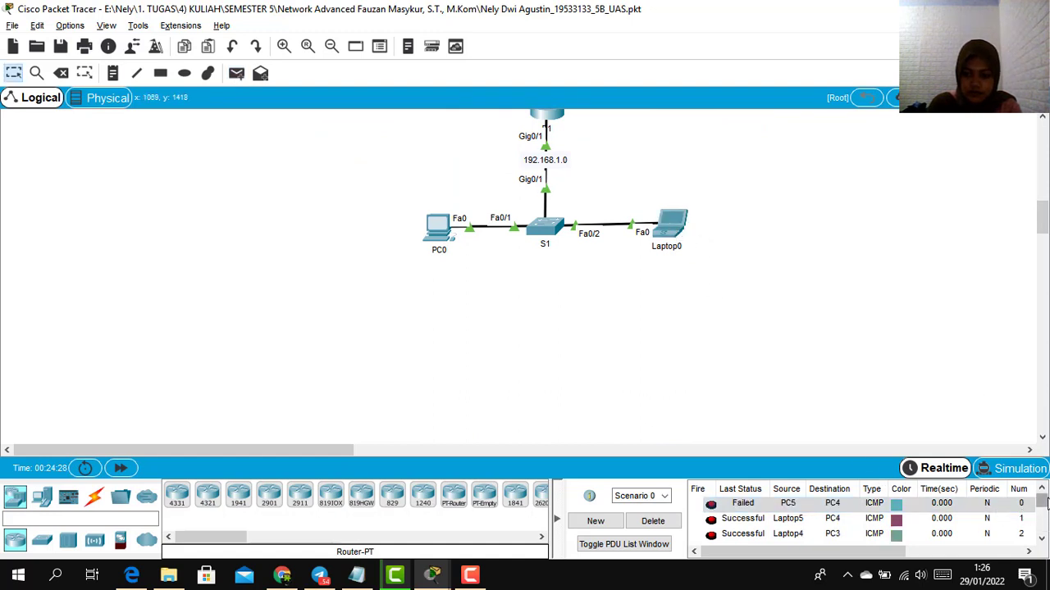
left_click_drag(1042, 506, 1042, 525)
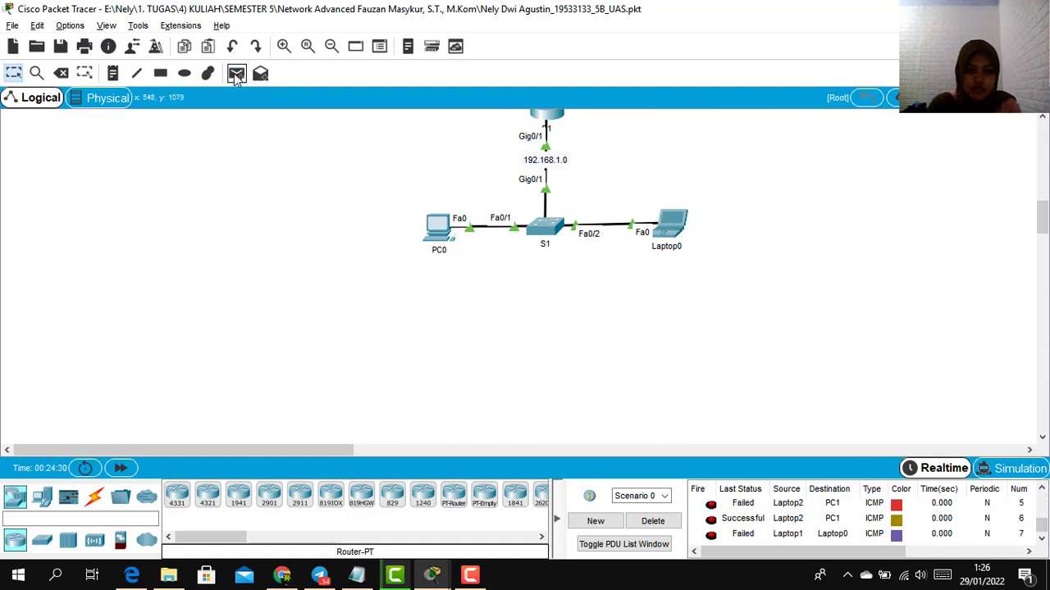
Step: Test connectivity from PC0 to Laptop1 with a simple PDU and check its delivery status
left_click(237, 73)
left_click(447, 233)
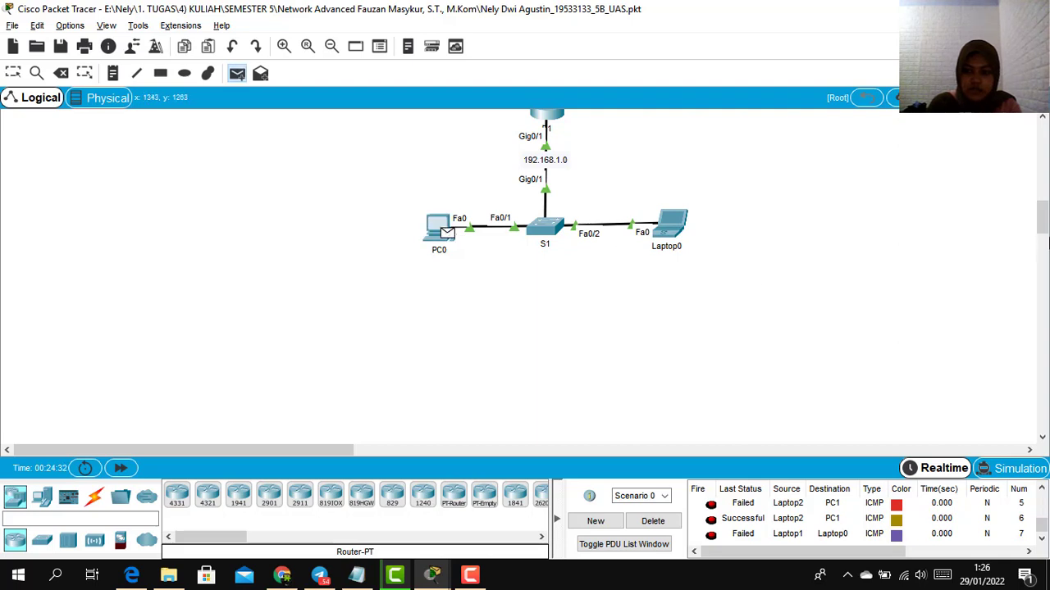
scroll(448, 234, "up", 5)
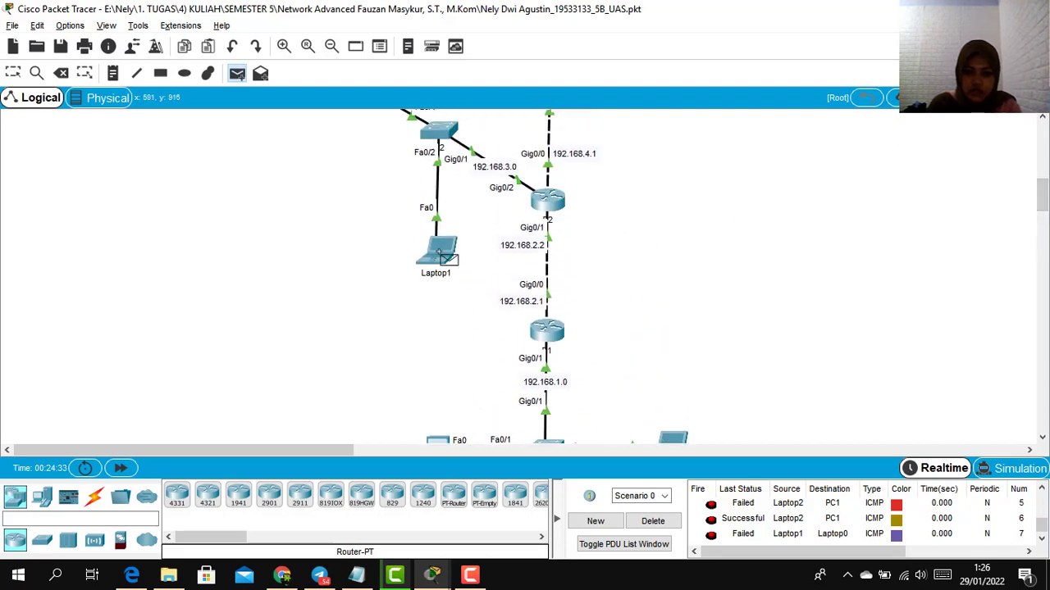
left_click(443, 252)
left_click_drag(1044, 506, 1042, 539)
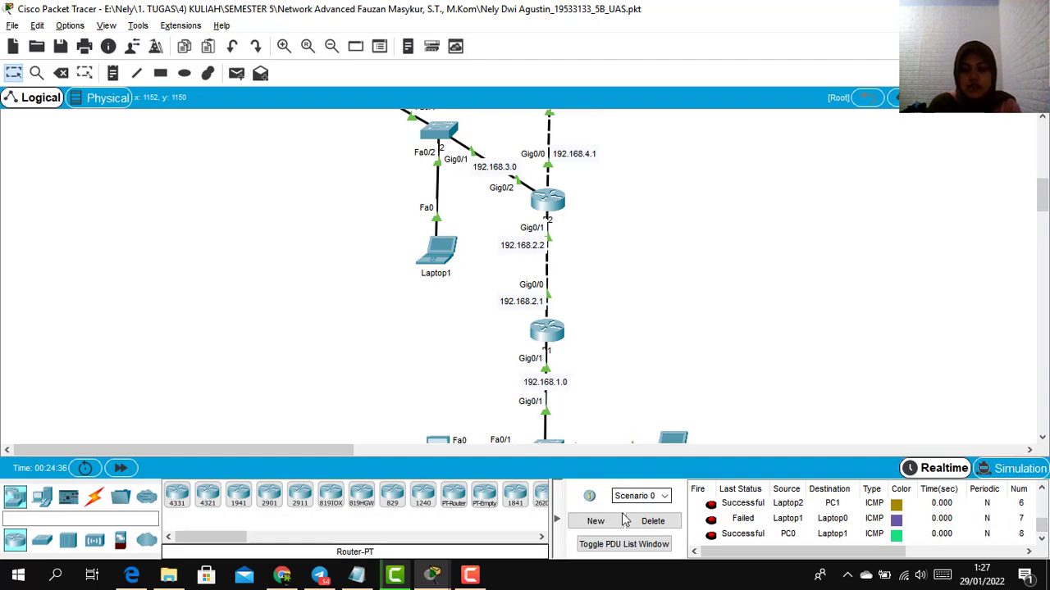
Step: Delete Scenario 0 to clear its list of test PDUs
left_click(652, 522)
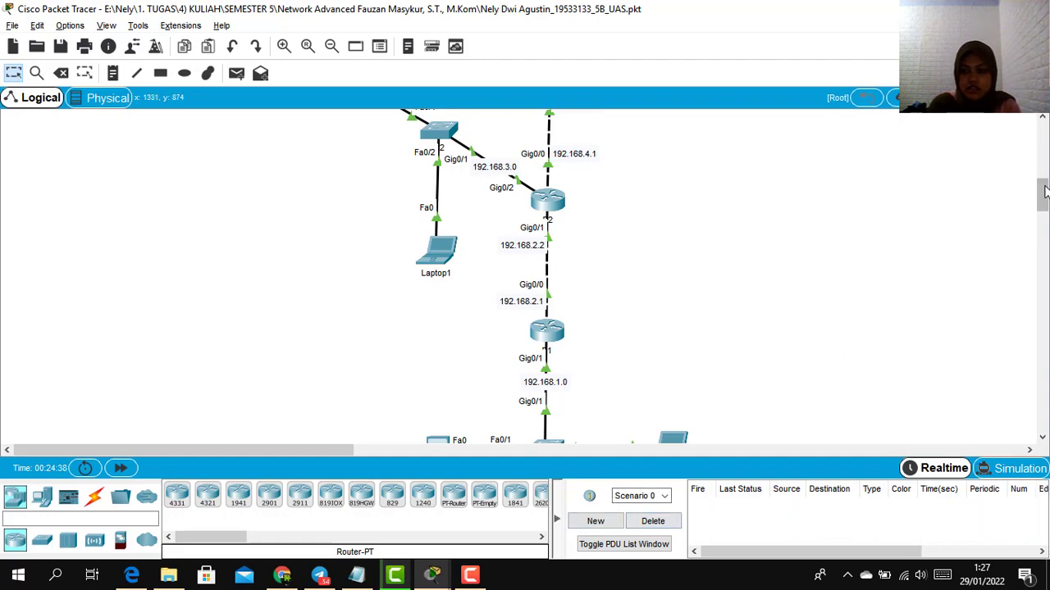
left_click_drag(1043, 187, 1043, 152)
left_click_drag(1041, 135, 1041, 123)
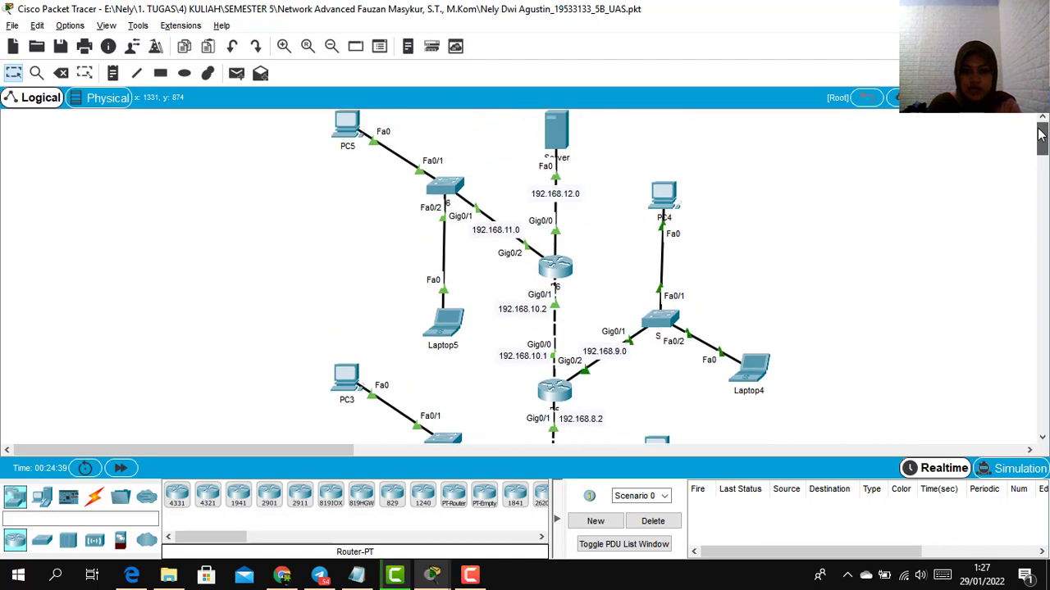
left_click(345, 128)
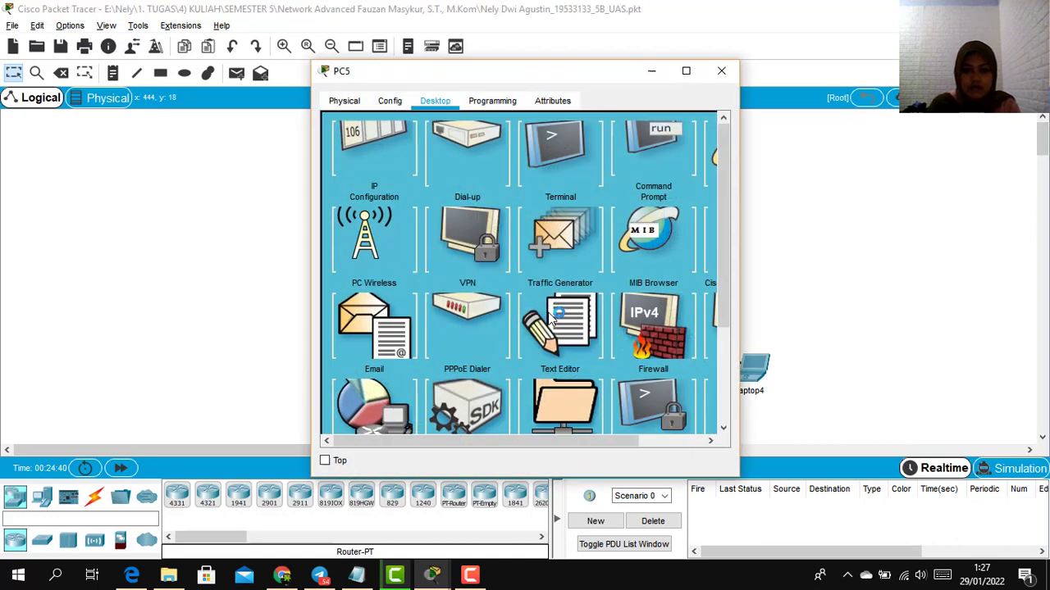
left_click(721, 70)
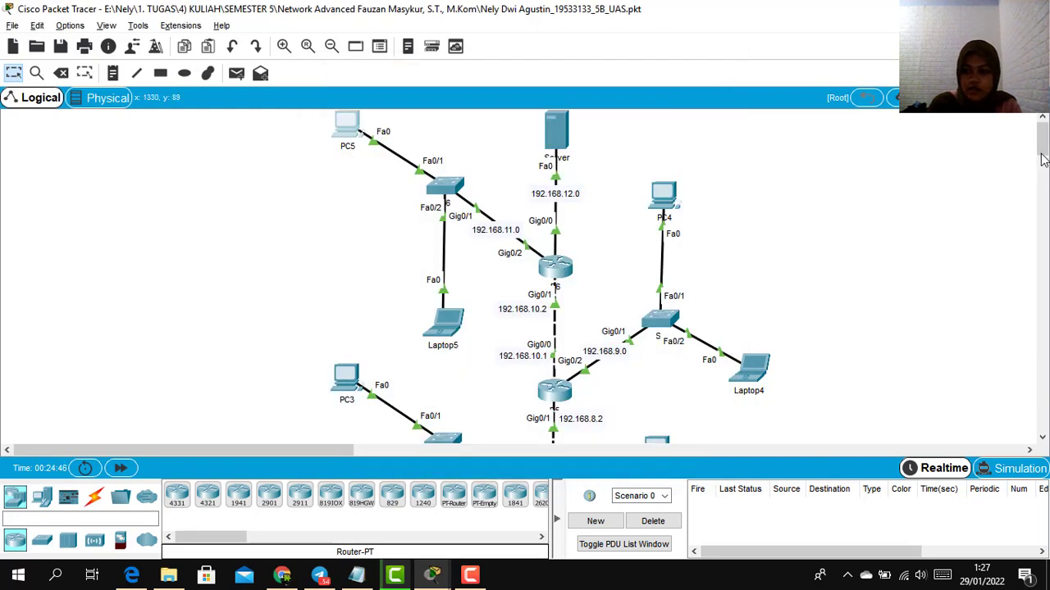
left_click_drag(1043, 146, 1044, 168)
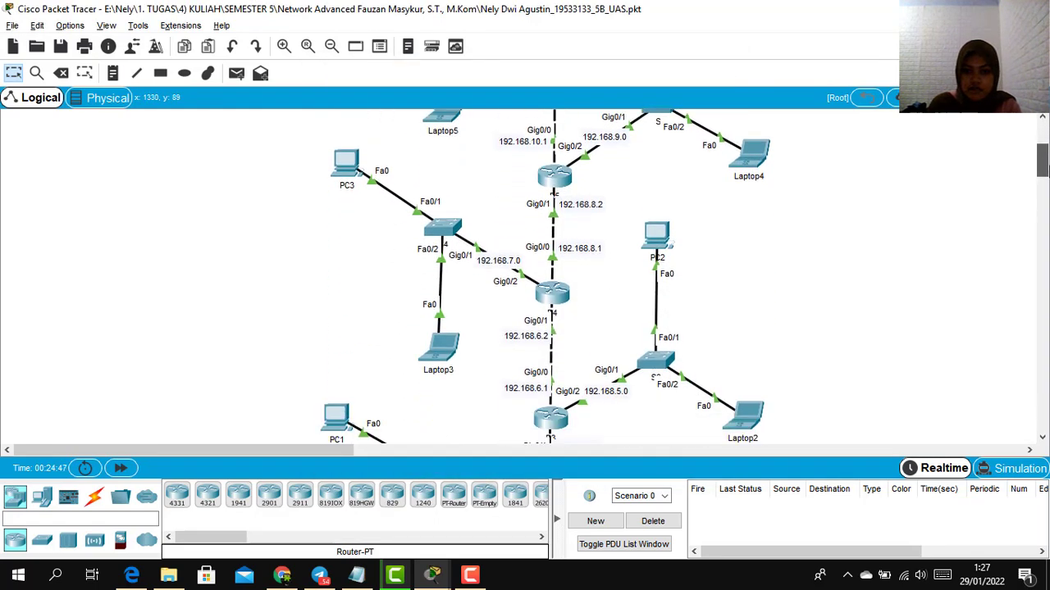
left_click(341, 168)
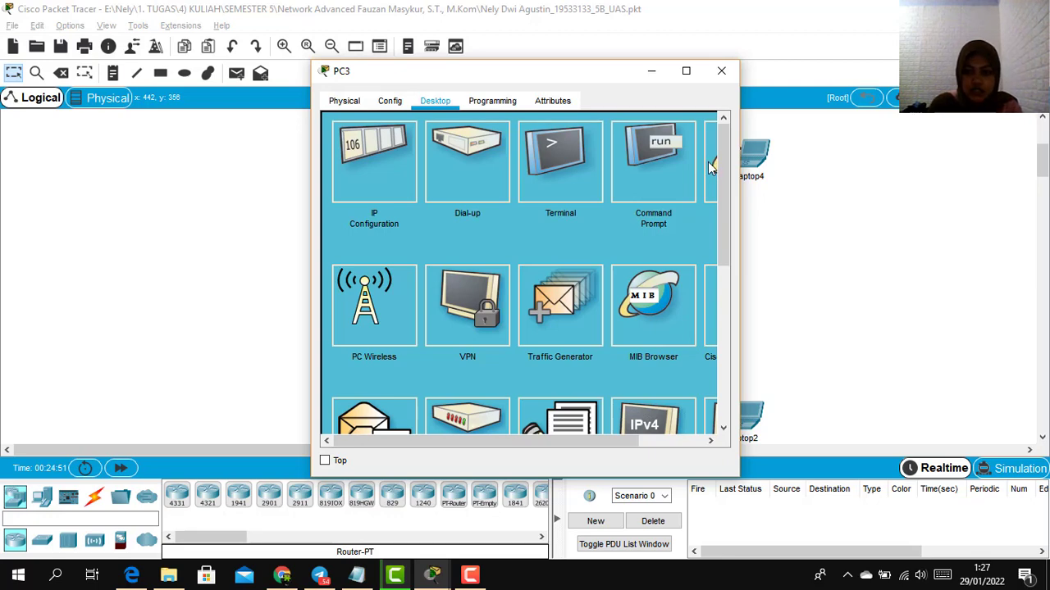
left_click(716, 182)
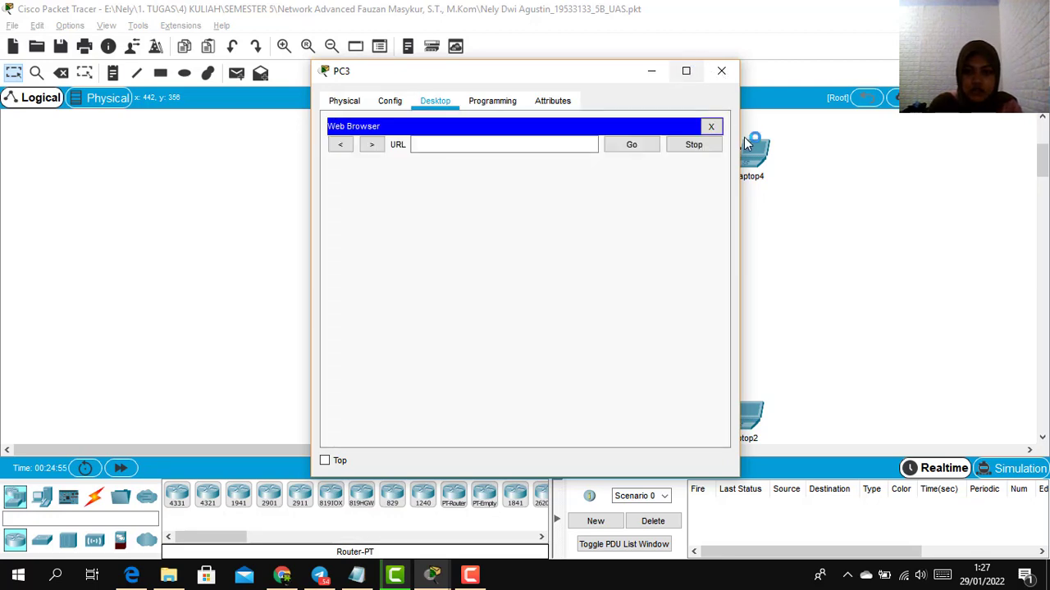
left_click(492, 144)
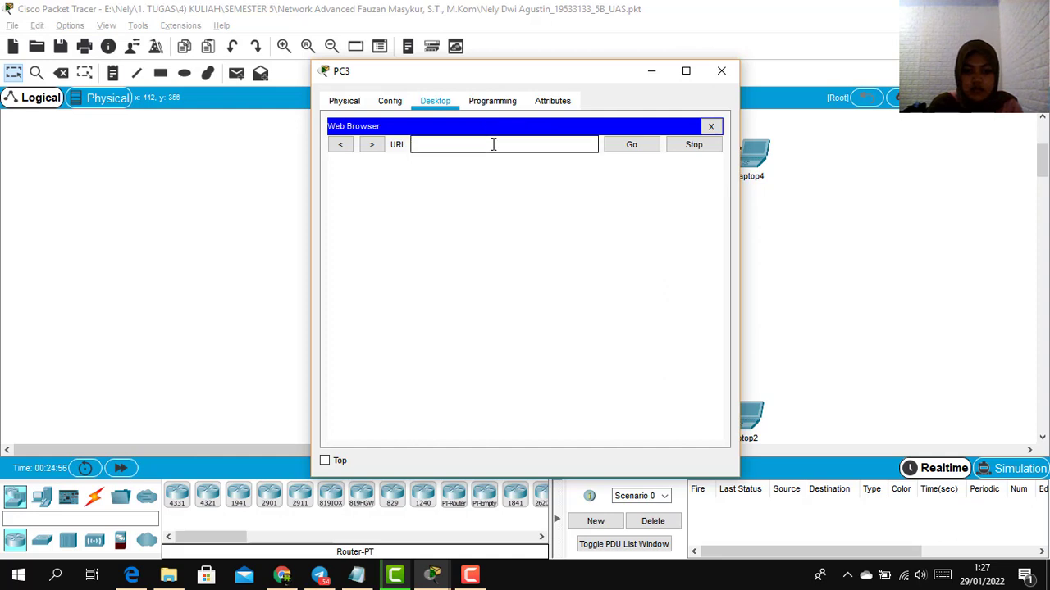
type("www")
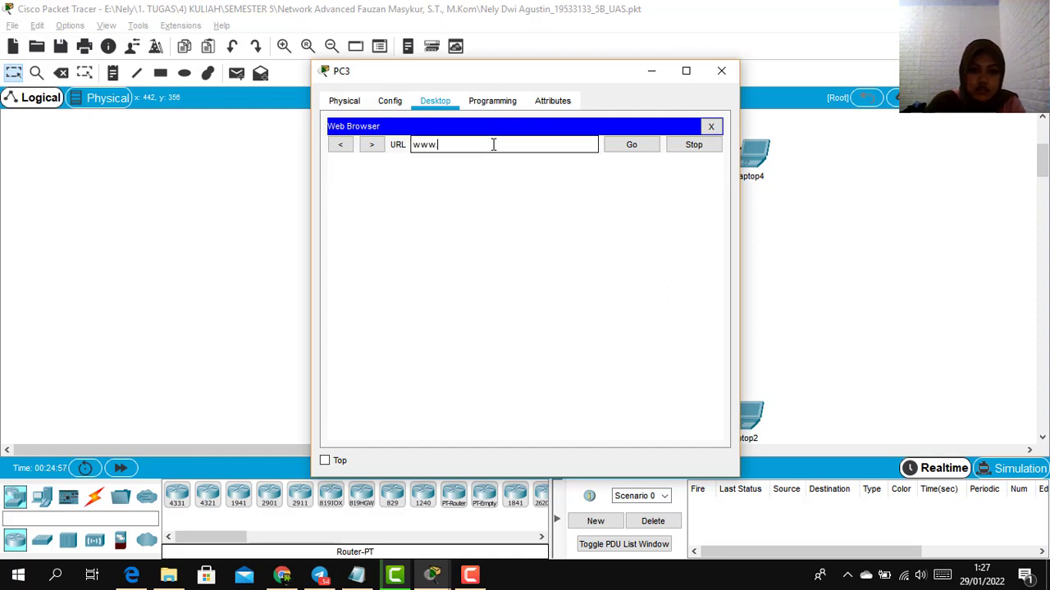
type(".nw")
key("BackSpace")
type("ee.com")
key("Return")
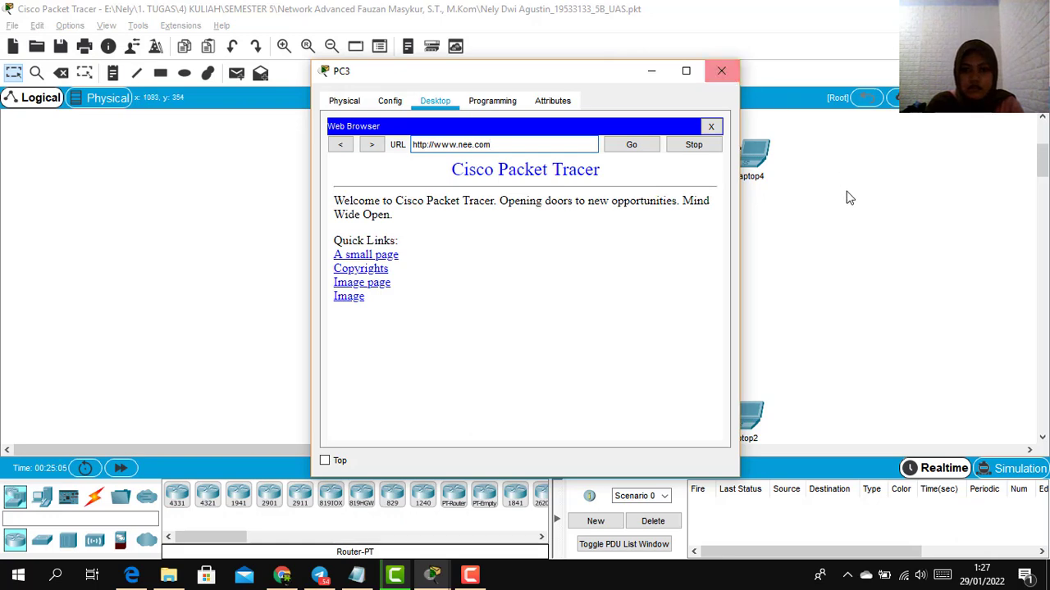
left_click(721, 68)
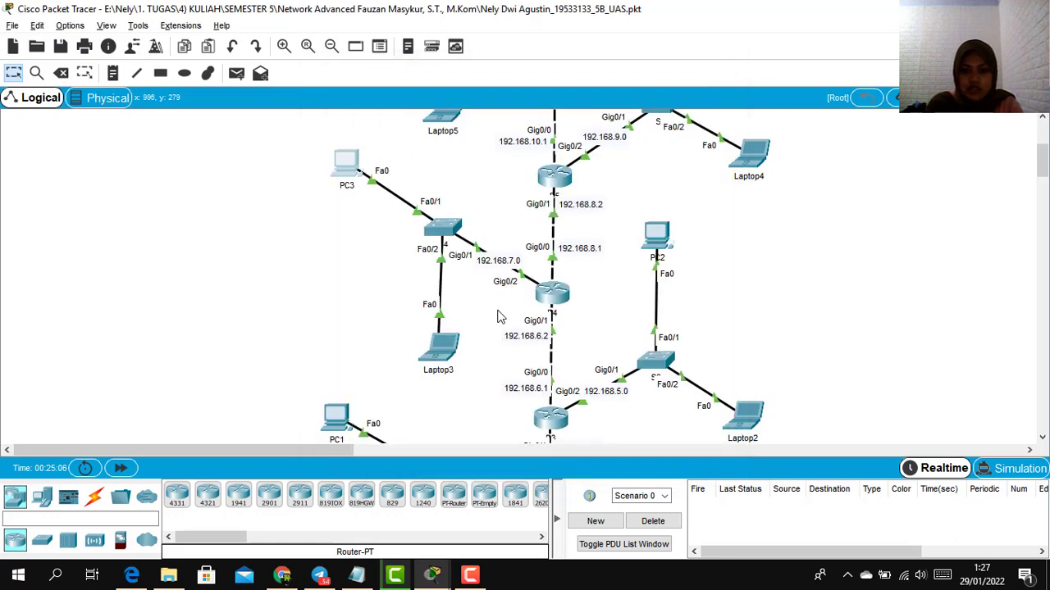
Step: Open the command line of router R4 and enter global configuration mode with conf t
left_click(541, 296)
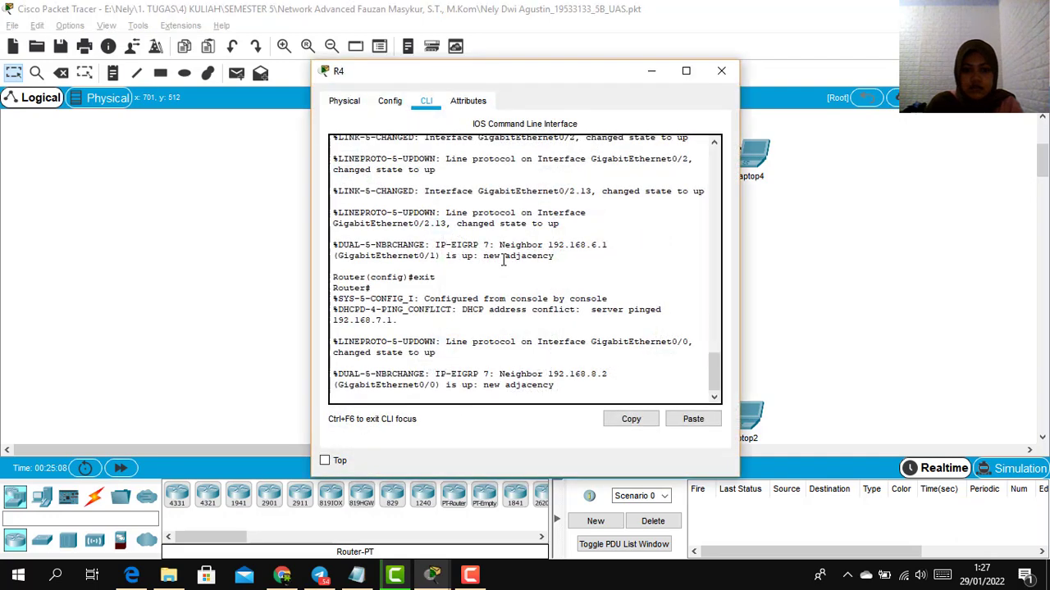
key("Return")
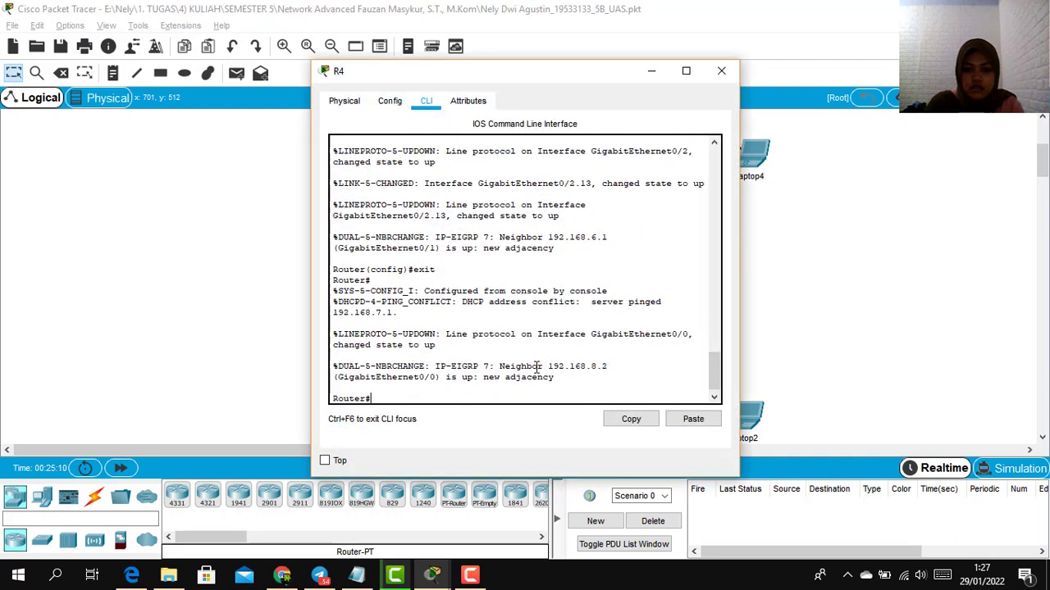
type("conf")
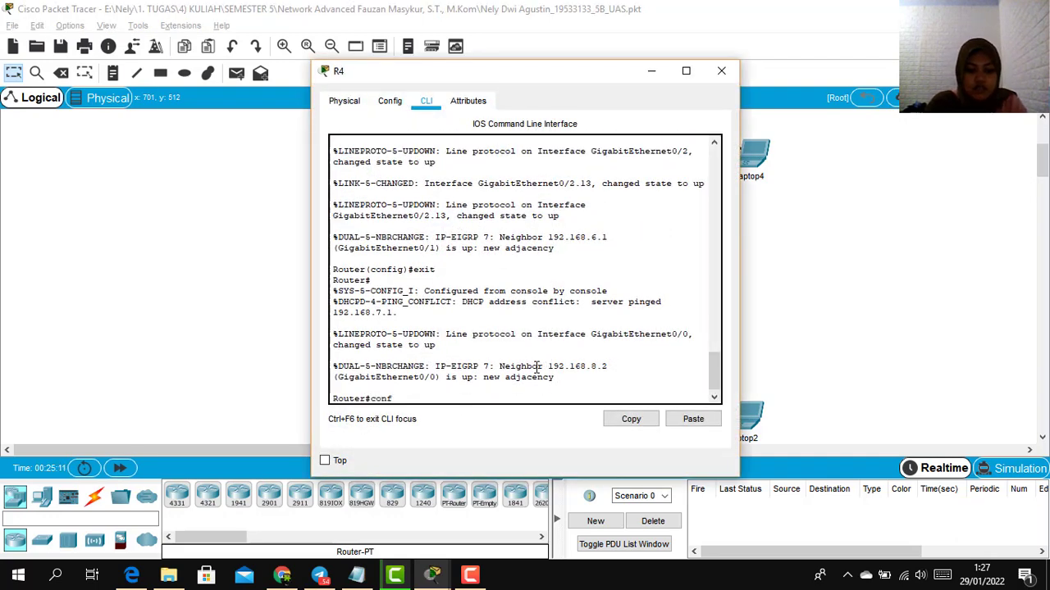
type(" t")
key("Return")
Step: Switch to the Nely notes in Notepad and examine R4's access-list 111 deny and permit commands for the 192.168.7.0 hosts
key("alt+Tab")
key("Tab")
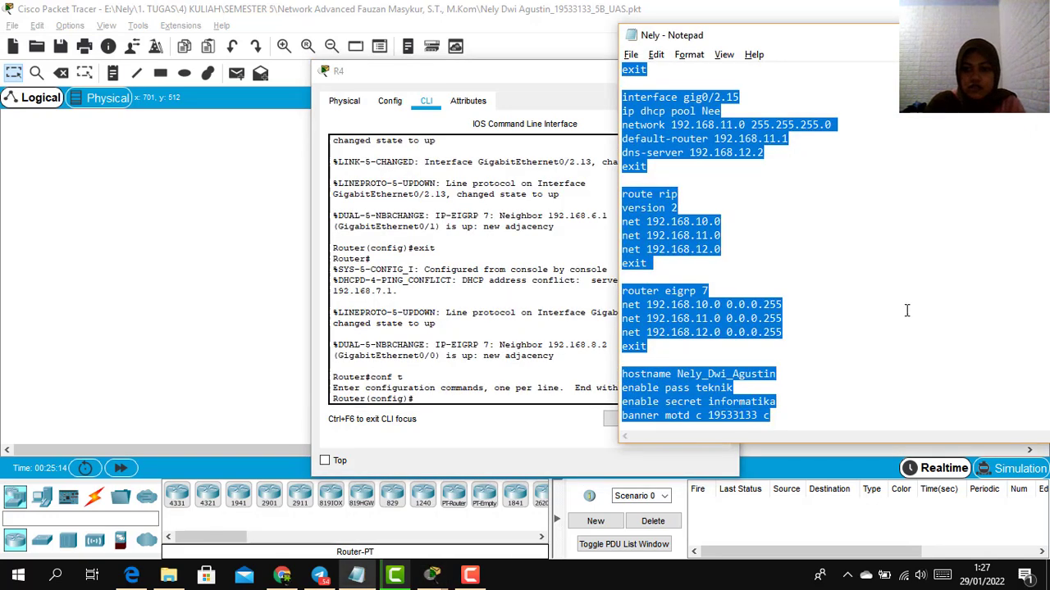
left_click(907, 310)
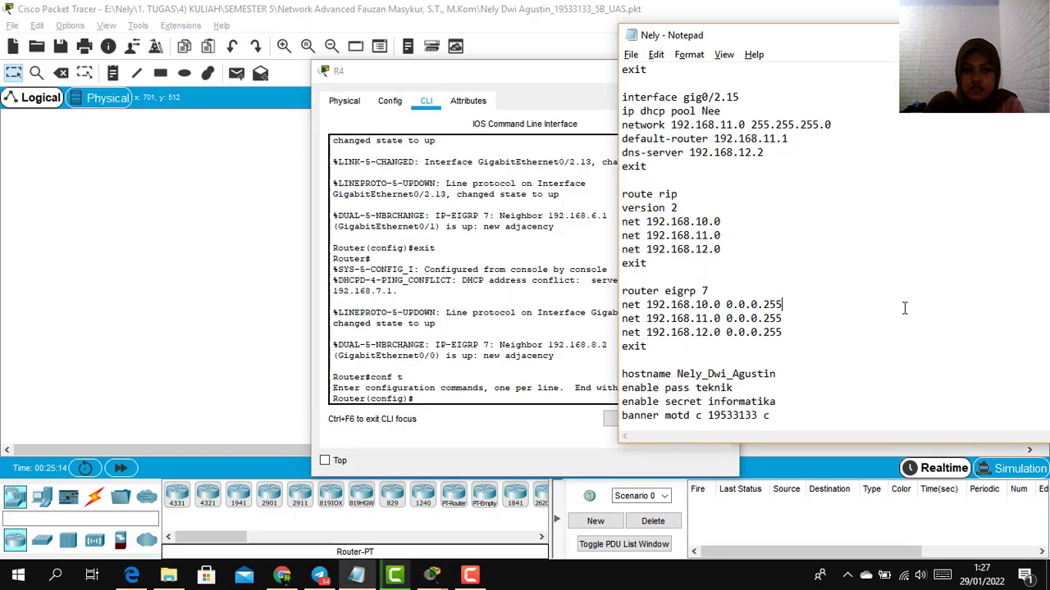
scroll(905, 307, "up", 15)
scroll(904, 308, "up", 20)
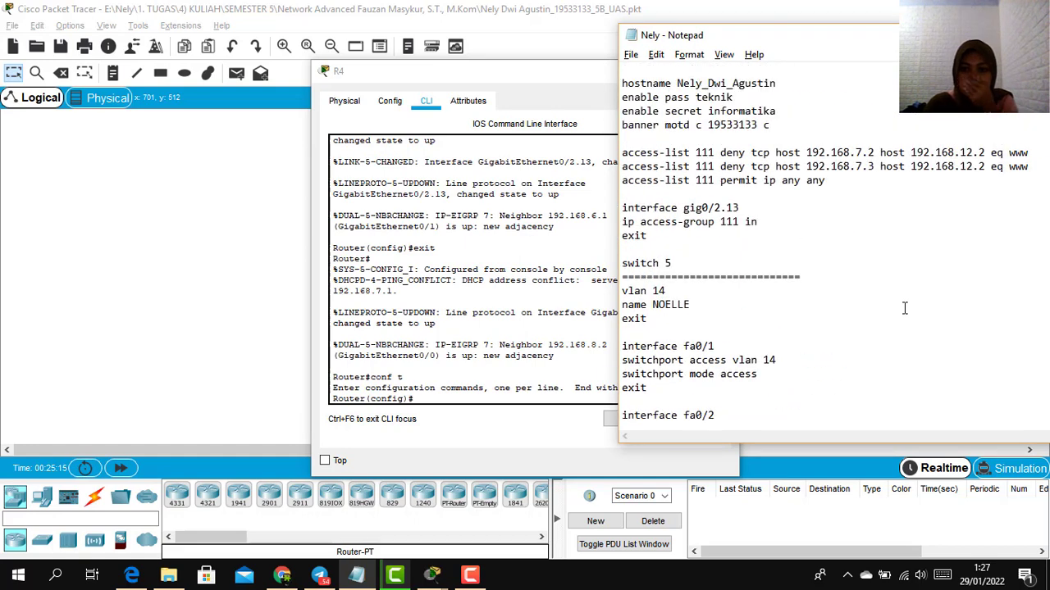
scroll(904, 308, "up", 5)
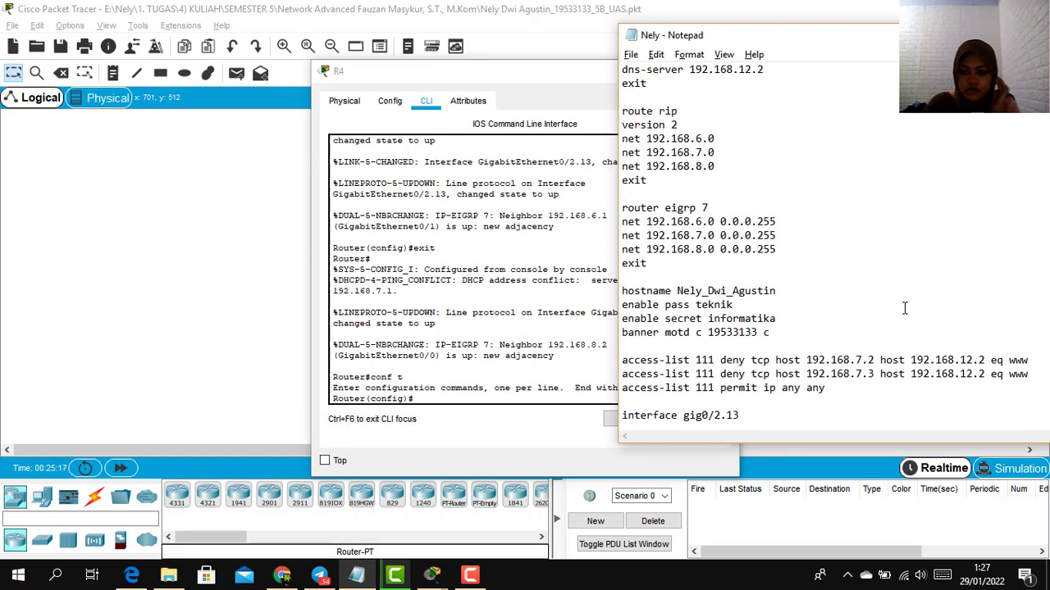
scroll(905, 307, "down", 2)
scroll(725, 286, "up", 2)
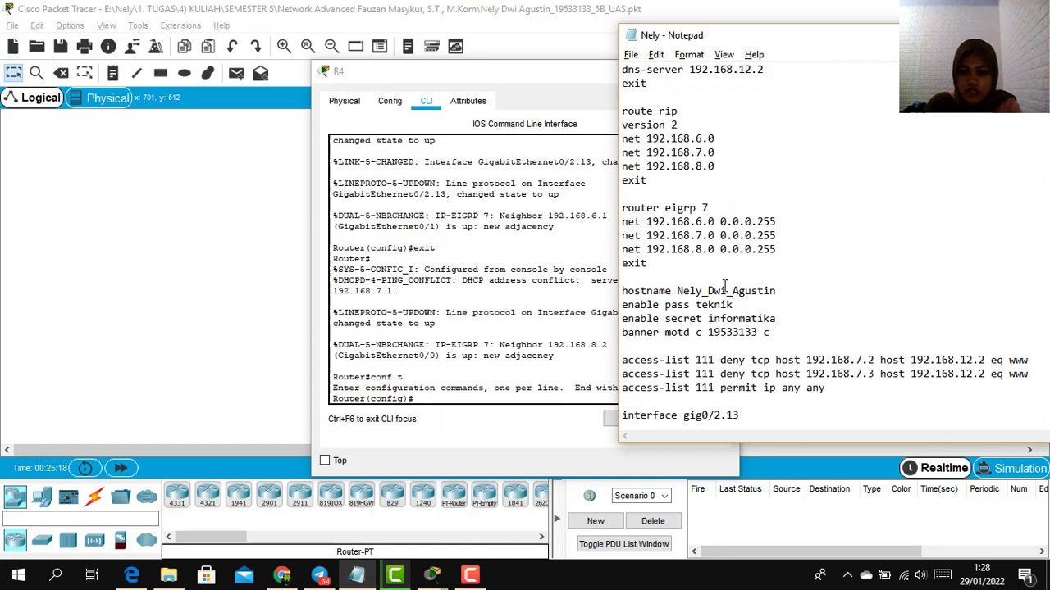
scroll(717, 278, "down", 1)
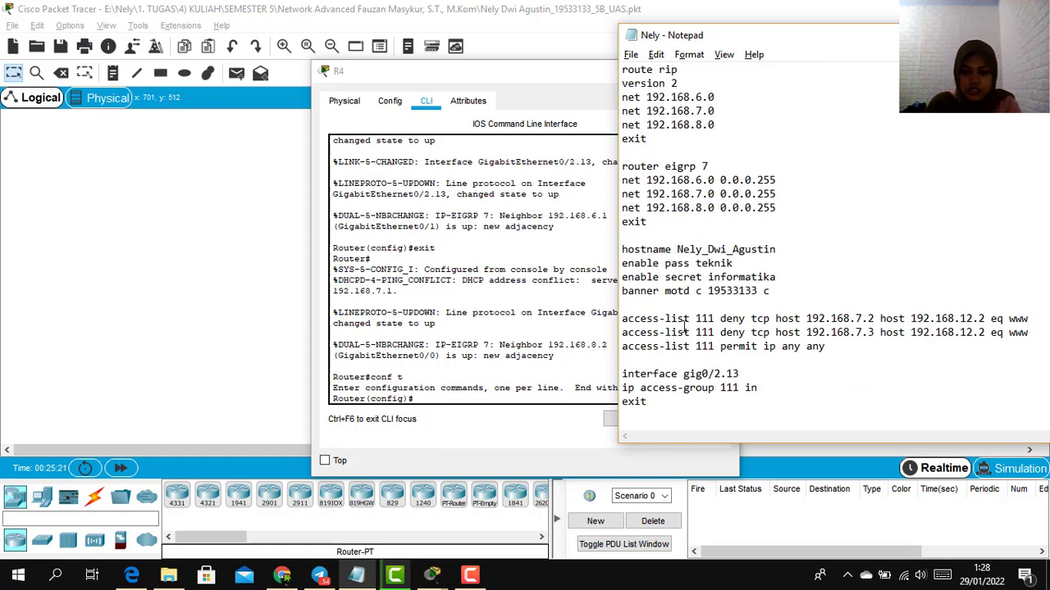
left_click_drag(633, 318, 689, 320)
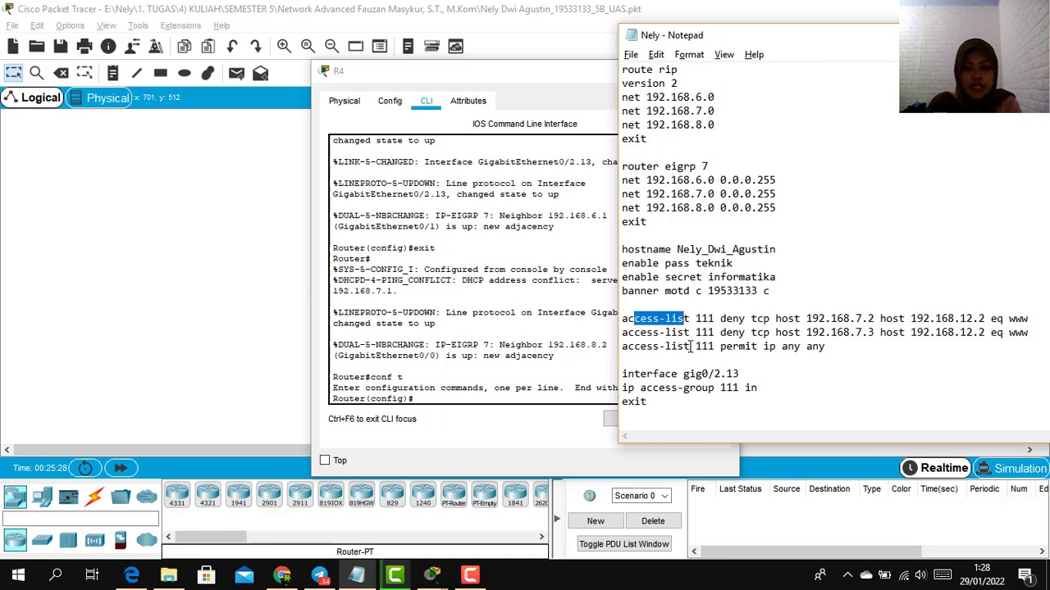
left_click(895, 313)
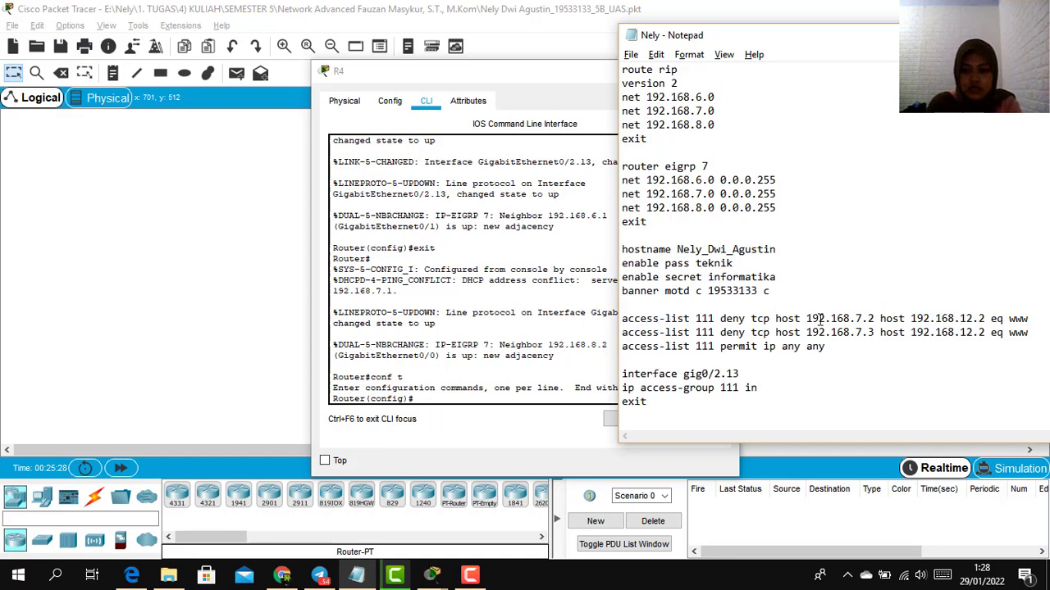
left_click_drag(820, 320, 886, 320)
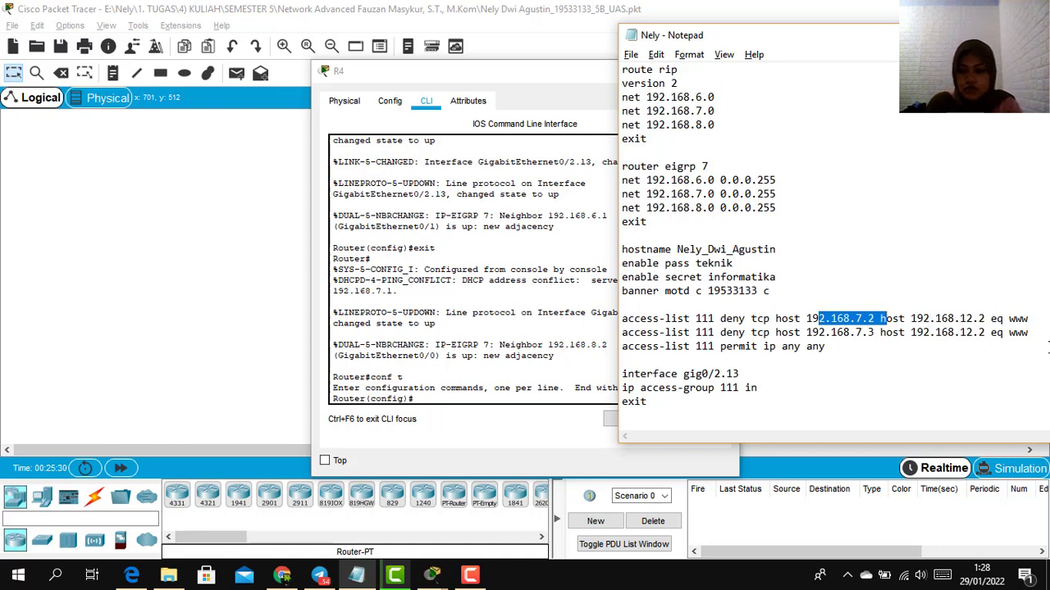
left_click_drag(942, 333, 1004, 318)
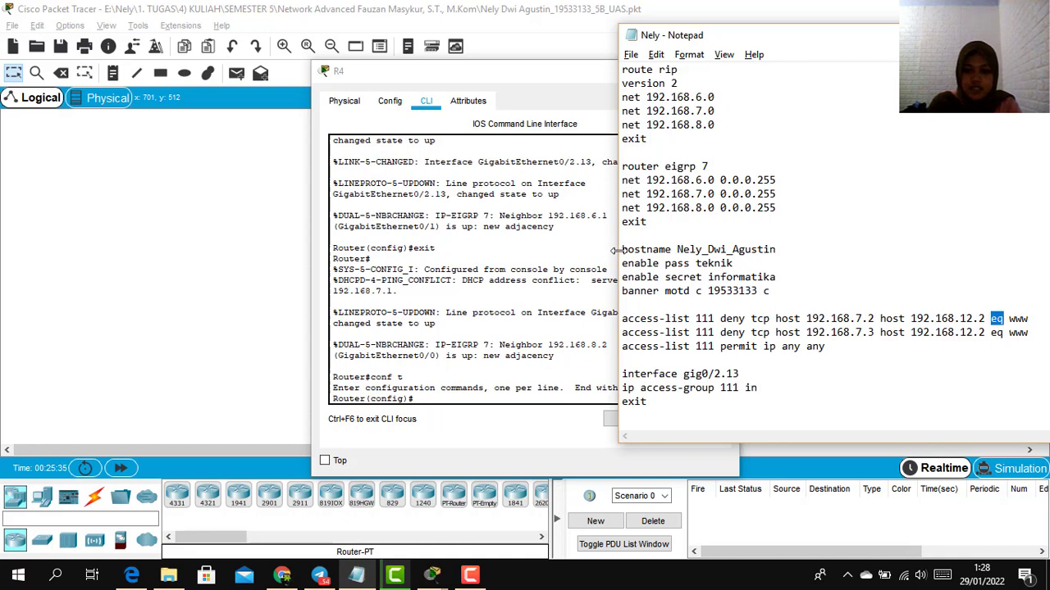
Step: Copy the hostname, enable password and secret, banner, access-list 111 and gig0/2.13 access-group commands into R4's command line, exit configuration mode and close R4
left_click_drag(621, 249, 807, 407)
key("ctrl+c")
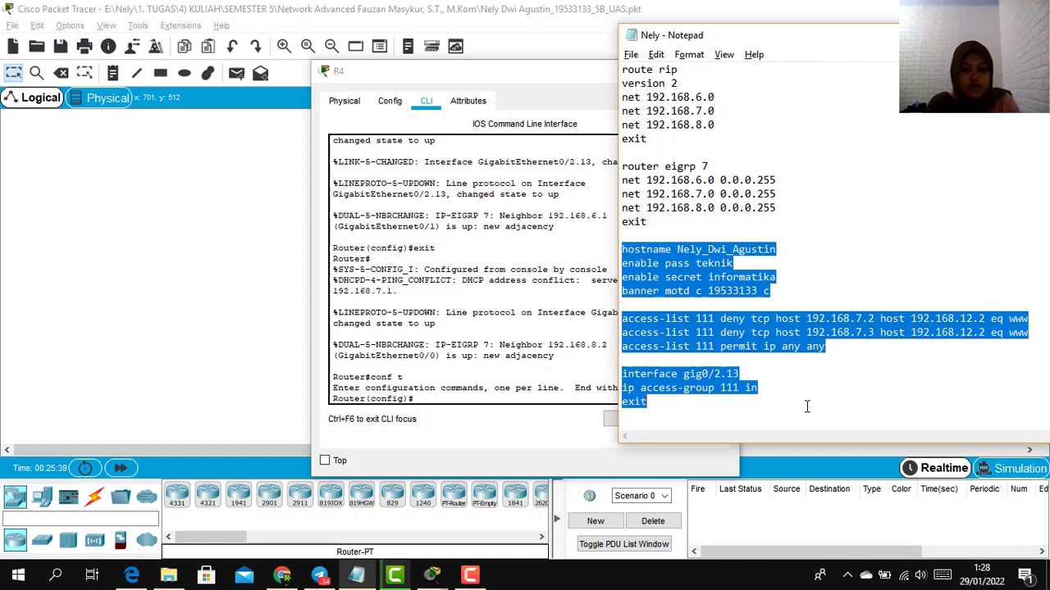
left_click(459, 397)
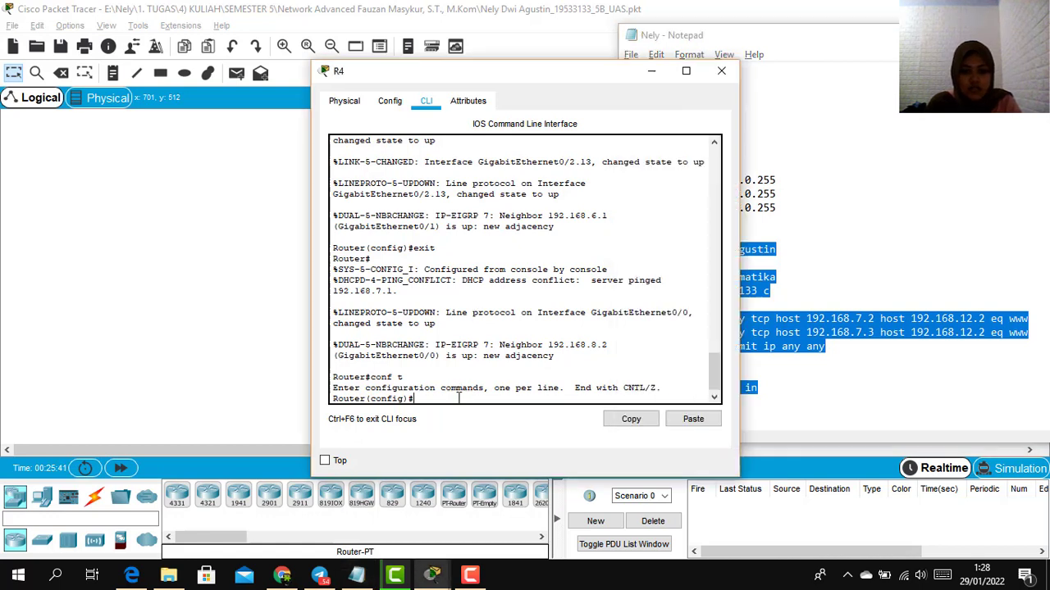
left_click(693, 419)
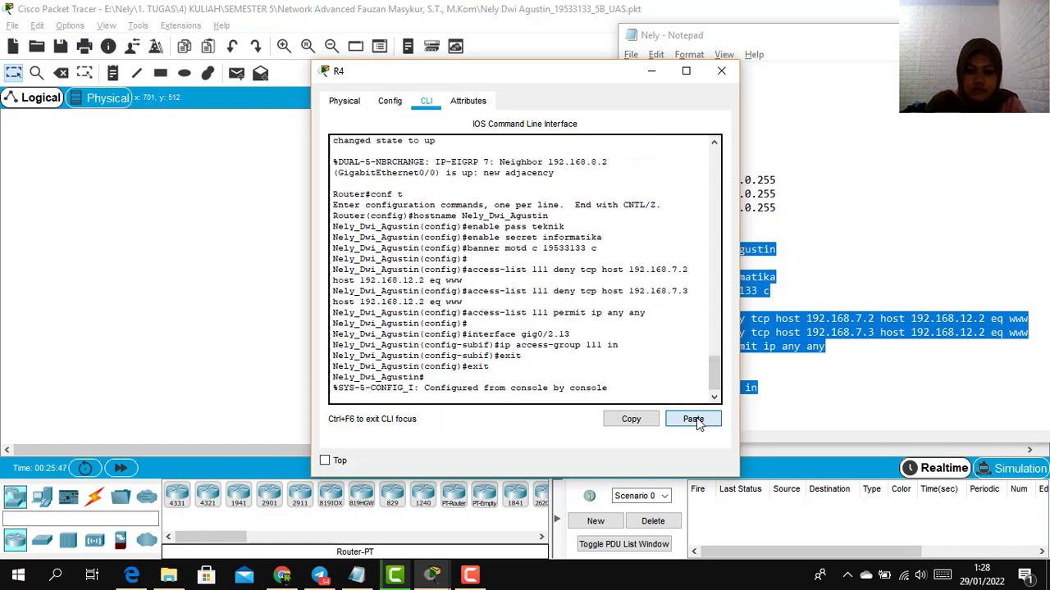
left_click(722, 72)
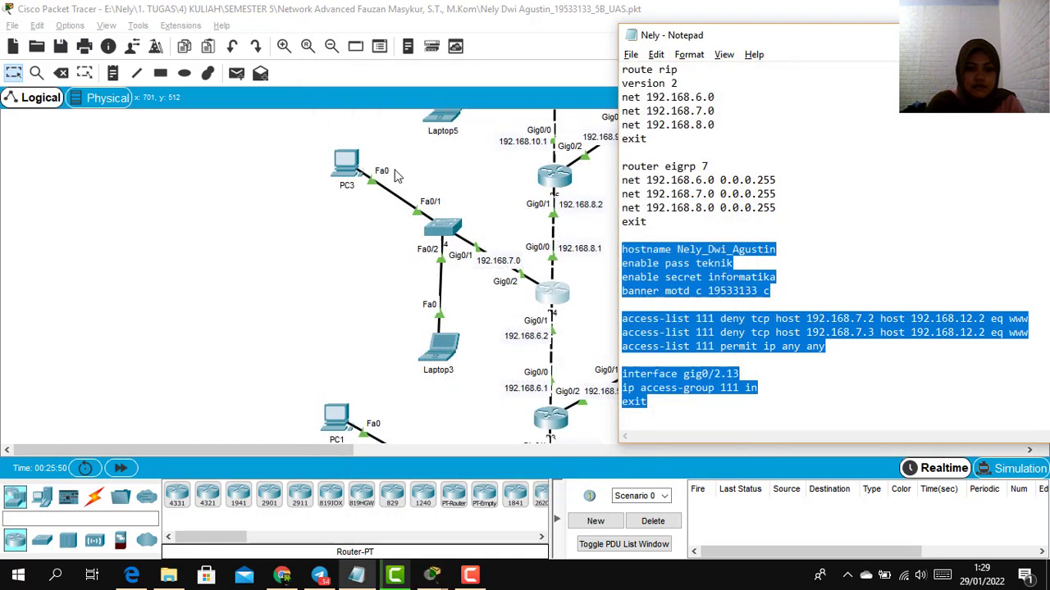
left_click(348, 174)
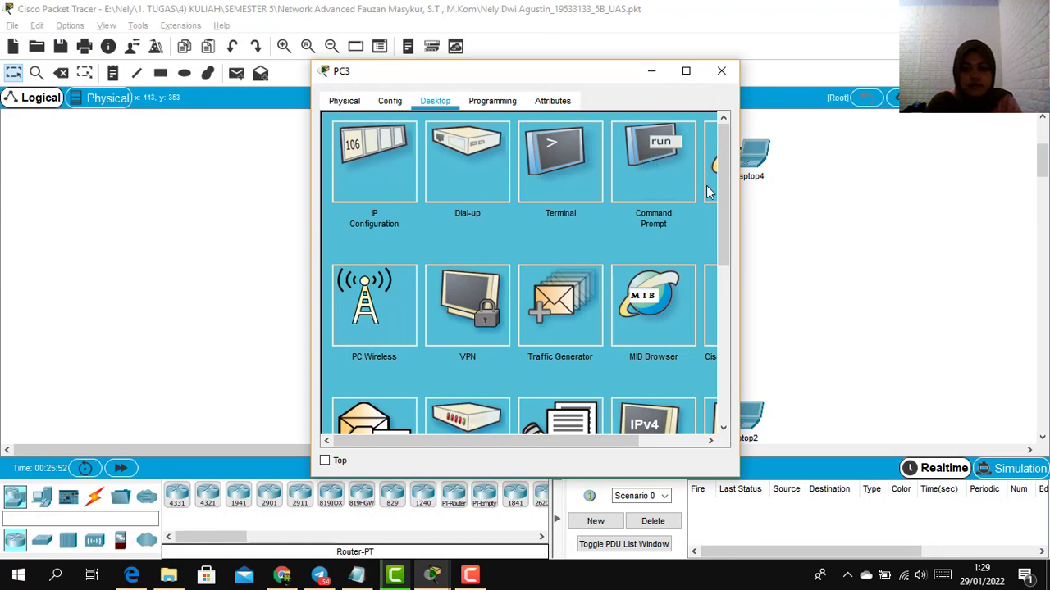
left_click(714, 179)
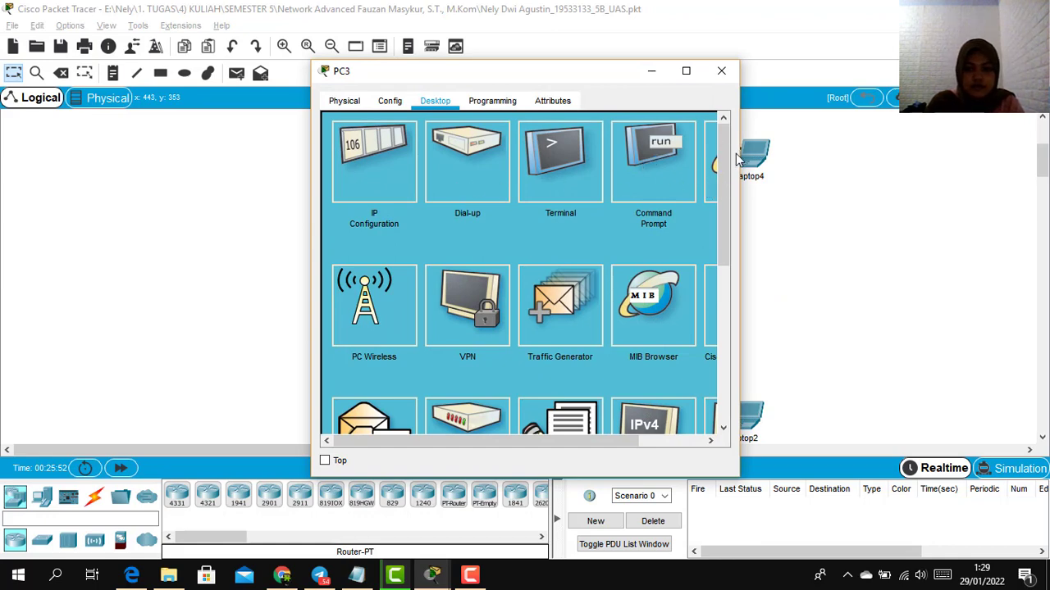
left_click(517, 143)
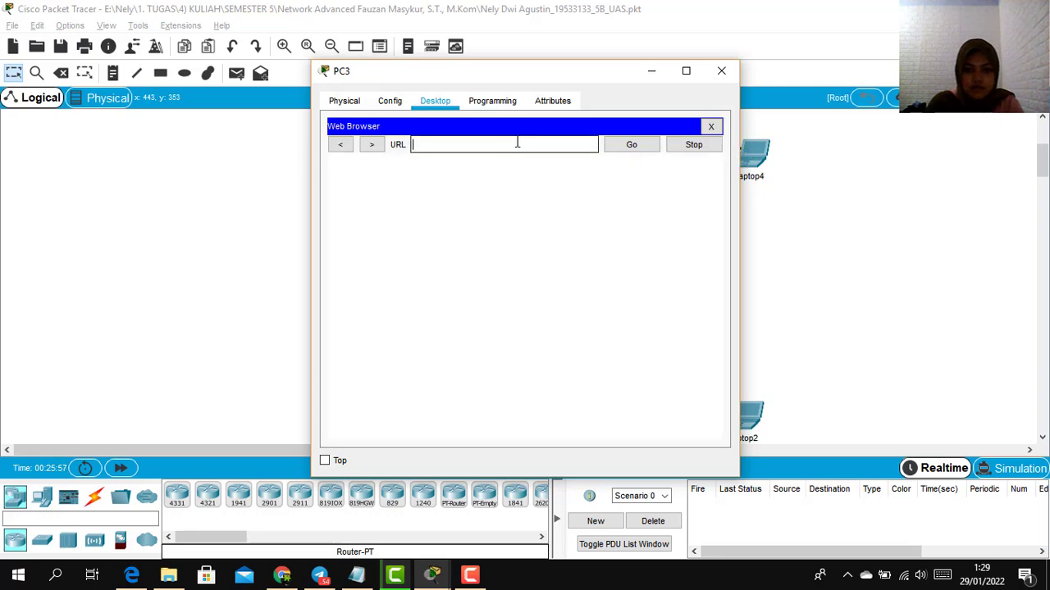
type("www.")
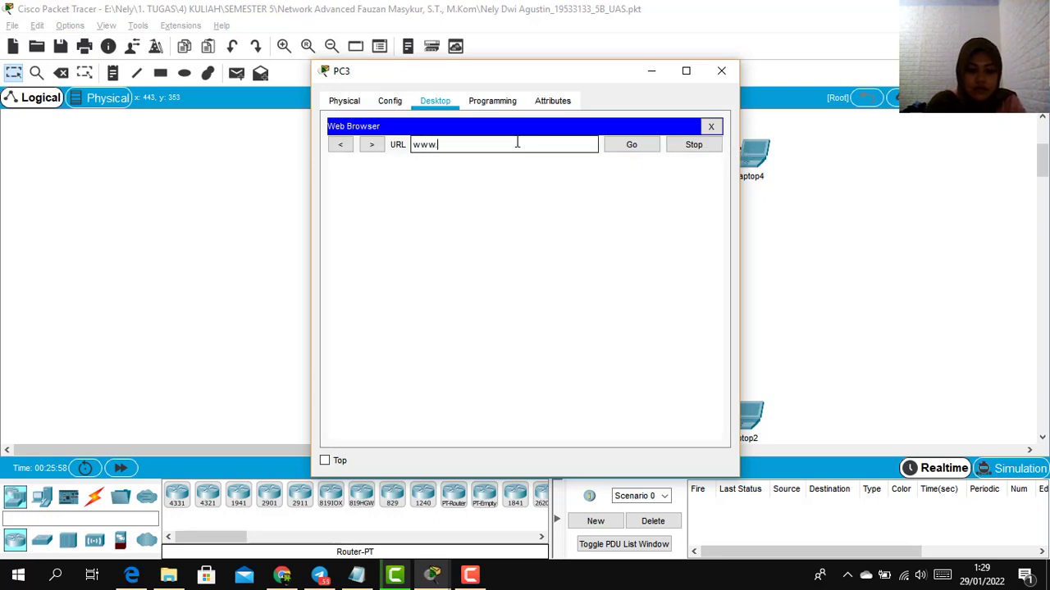
type("nee.com")
key("Return")
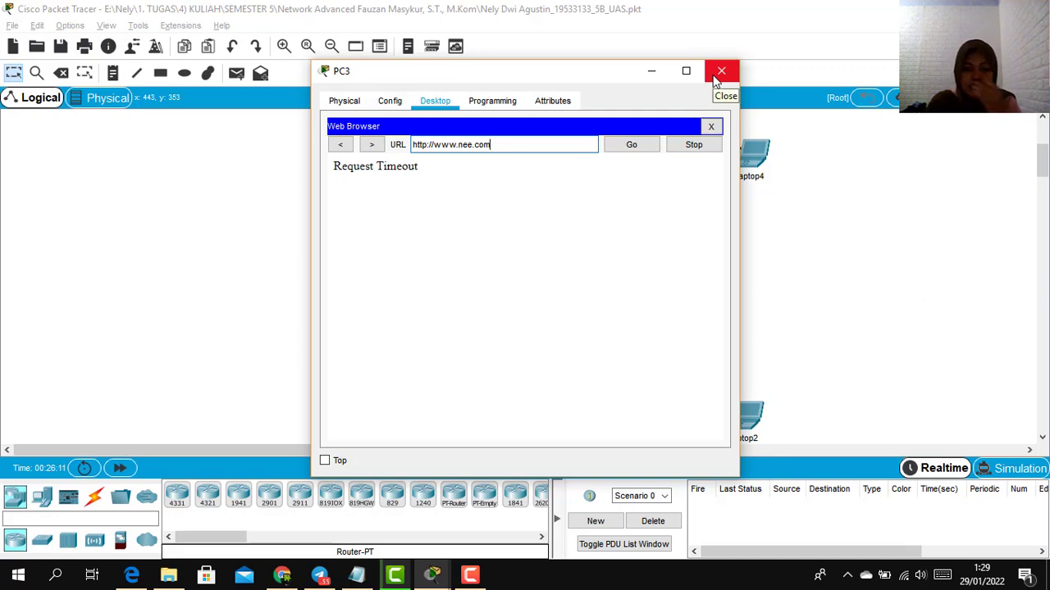
left_click(719, 72)
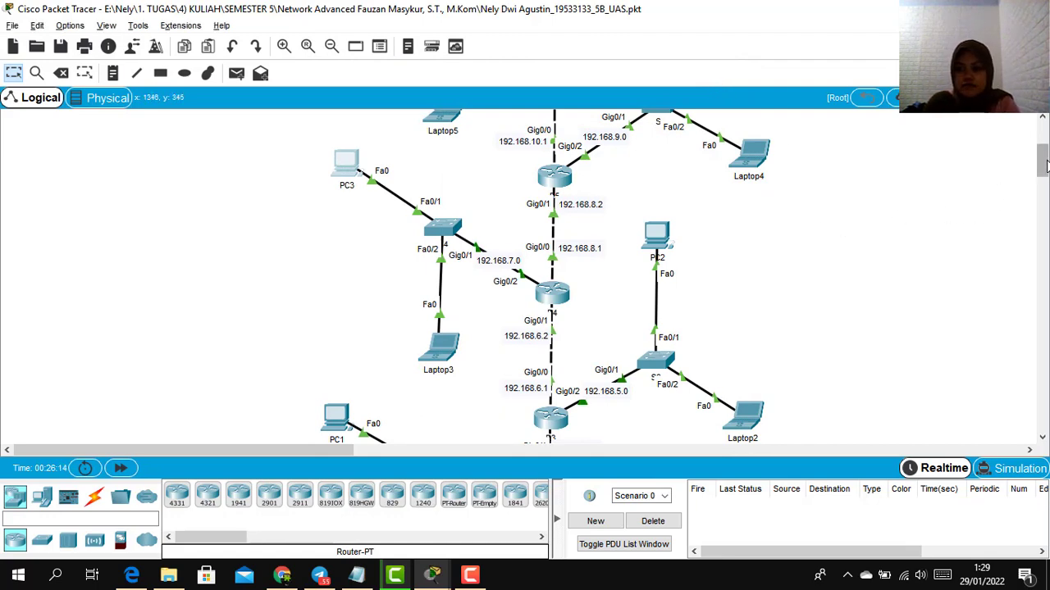
Step: Open the command line of router R2 and enter global configuration mode from the terminal with ena, conf and t
mouse_move(1041, 164)
left_mouse_down()
mouse_move(1046, 212)
mouse_move(1043, 185)
left_mouse_up()
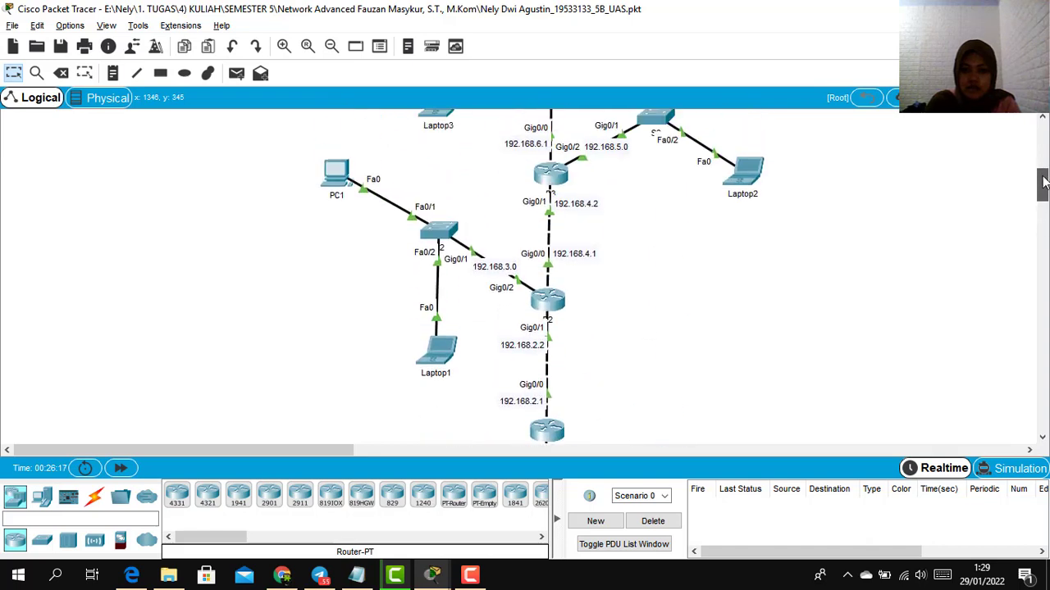
left_click(549, 304)
left_click(549, 301)
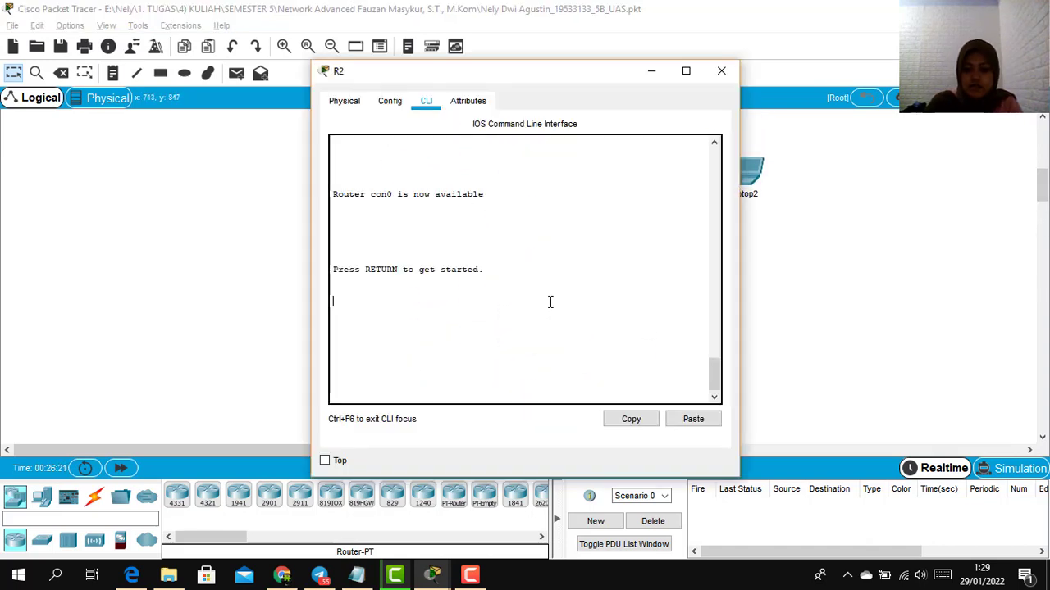
key("Return")
type("ena")
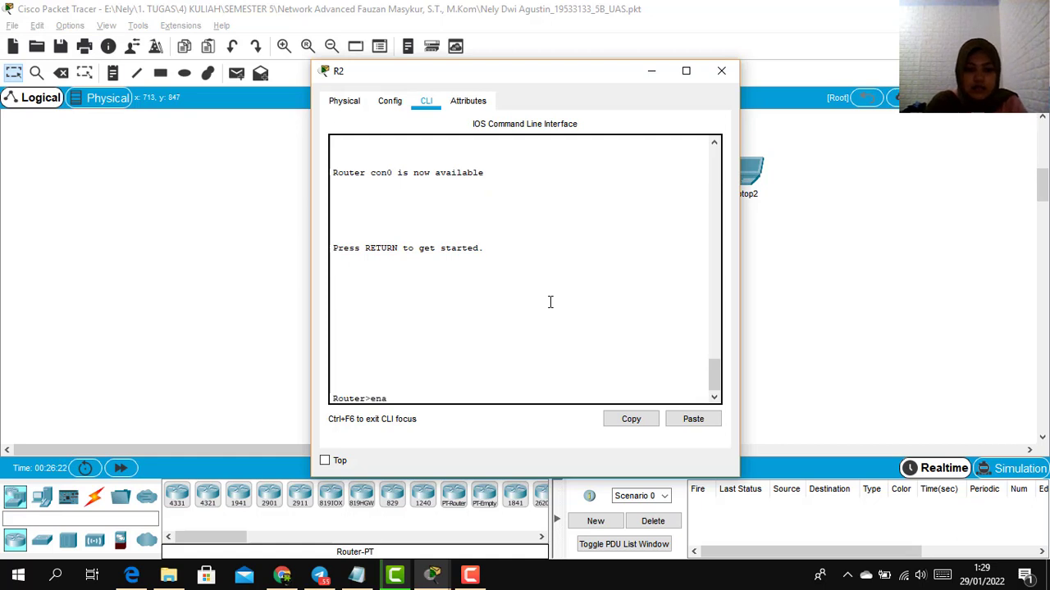
key("Return")
type("conf")
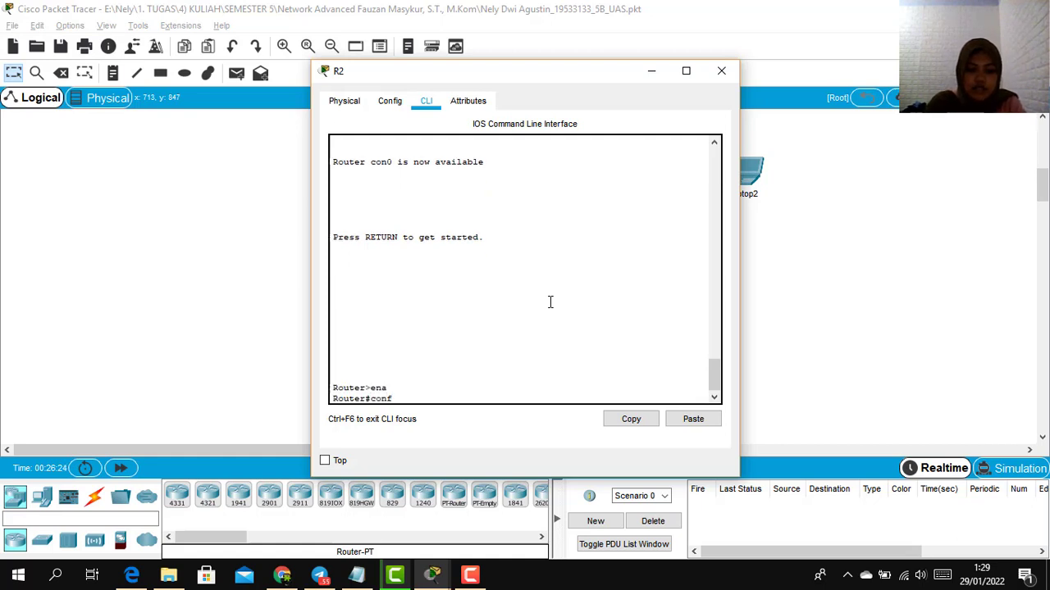
key("Return")
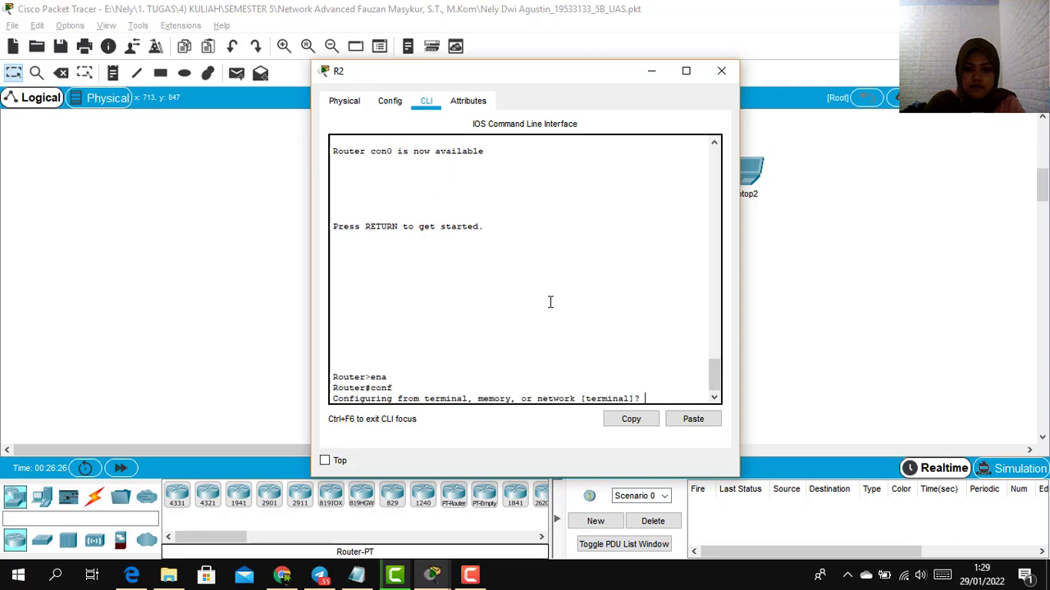
type("t")
key("Return")
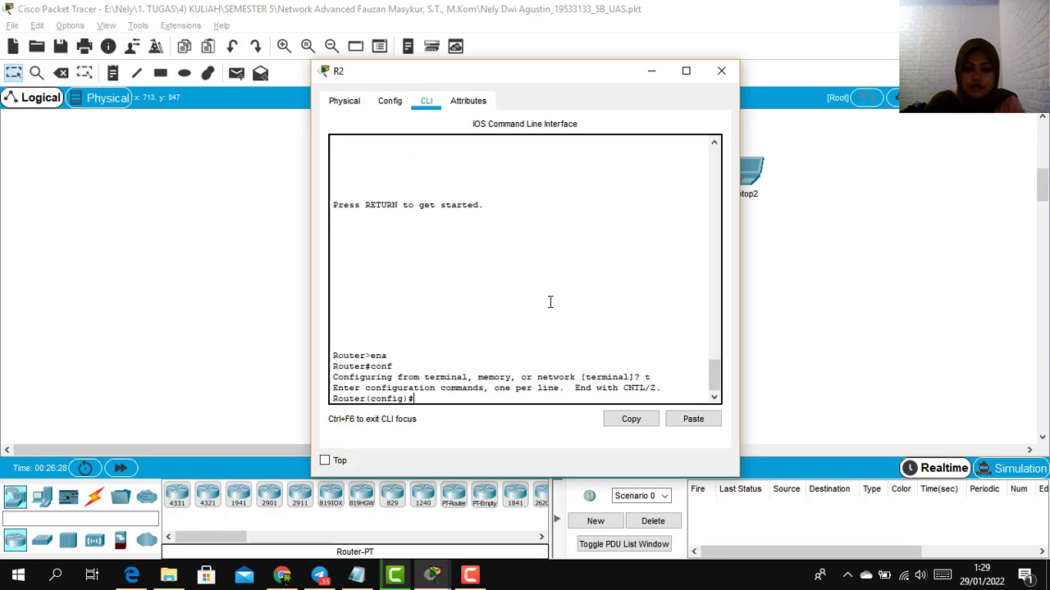
Step: Switch to the Nely notes in Notepad and remove the extra blank line above R2's access-list 111 commands for the 192.168.3.0 hosts
key("alt+Tab")
key("alt+Tab")
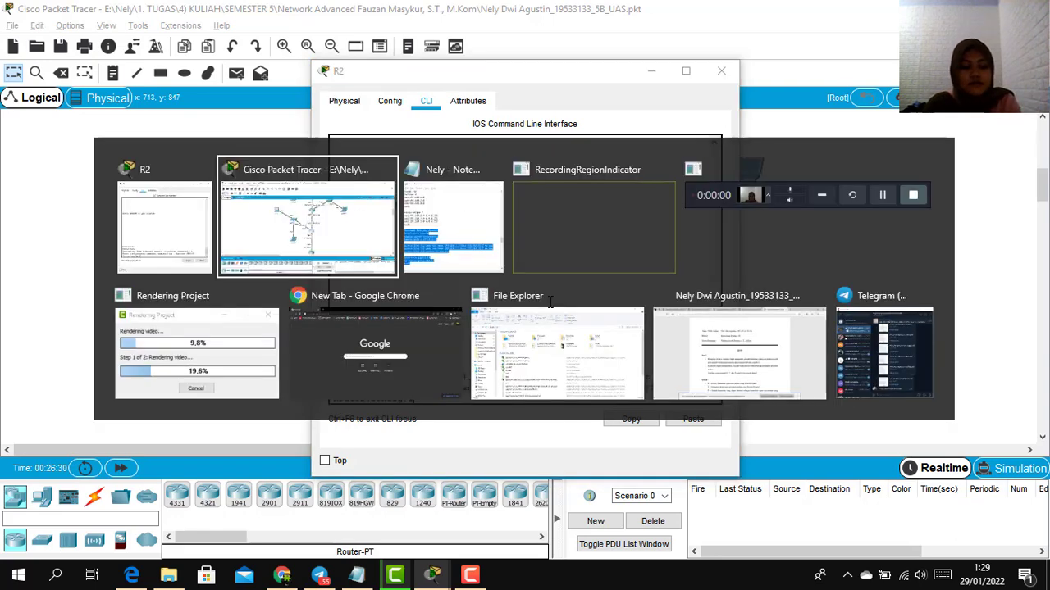
scroll(829, 204, "up", 20)
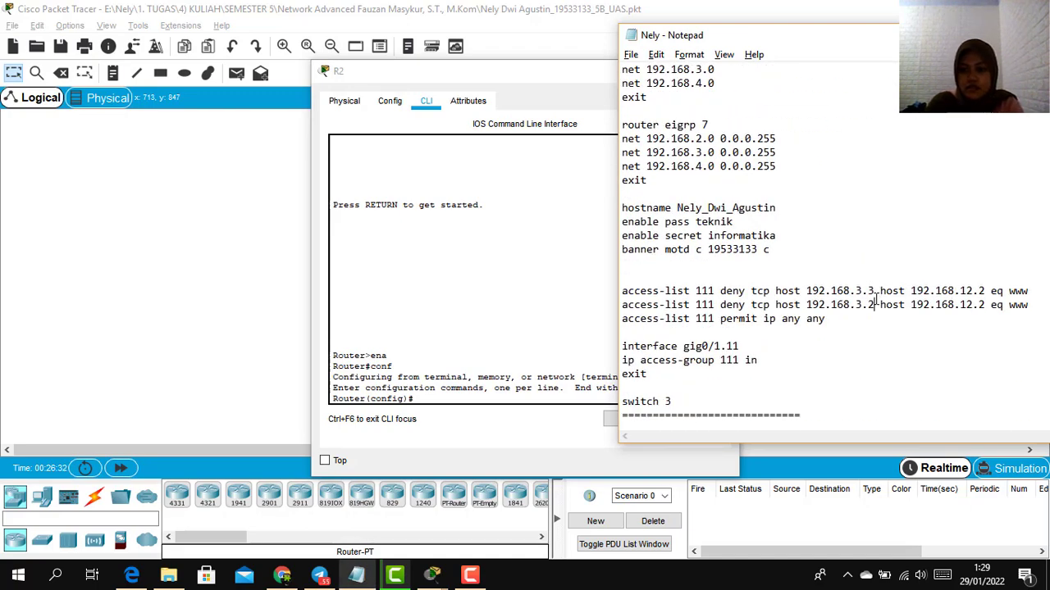
left_click(629, 273)
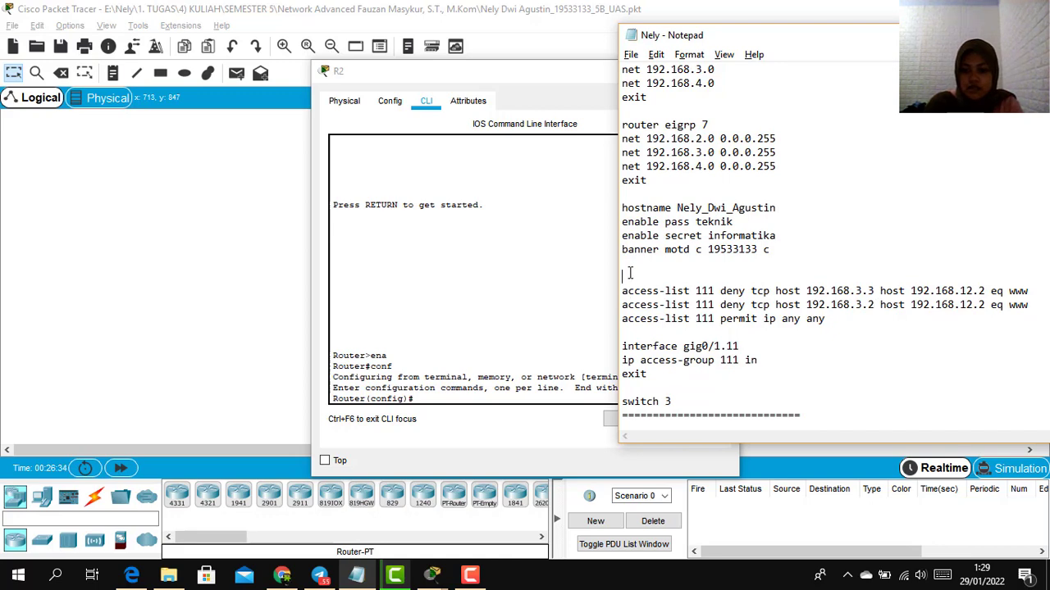
key("BackSpace")
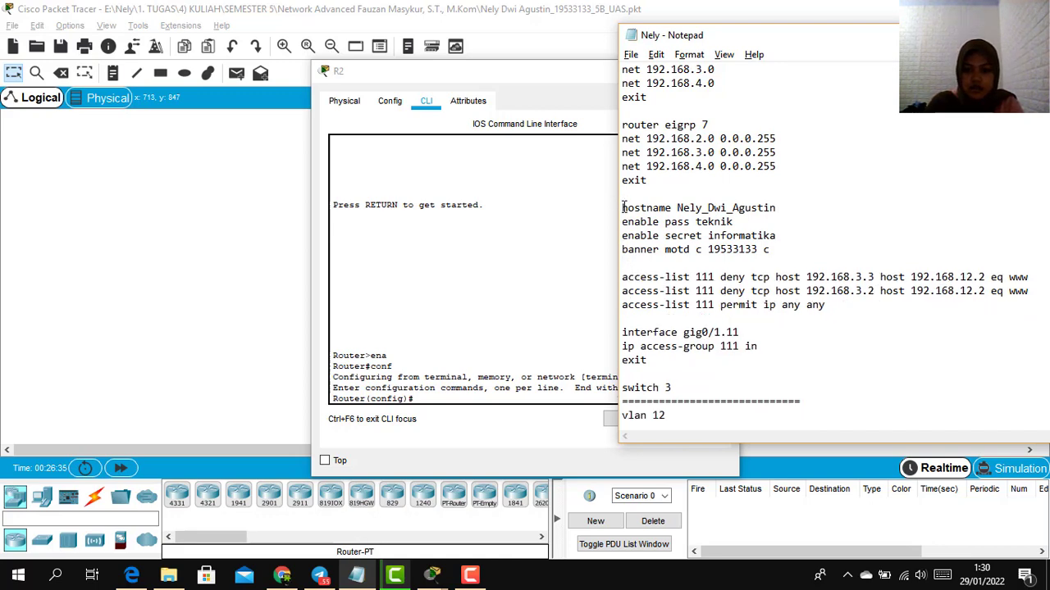
Step: Copy the hostname, enable password and secret, banner, access-list 111 and gig0/1.11 access-group commands into R2's command line, exit configuration mode and close R2
left_click_drag(623, 207, 776, 369)
key("ctrl+c")
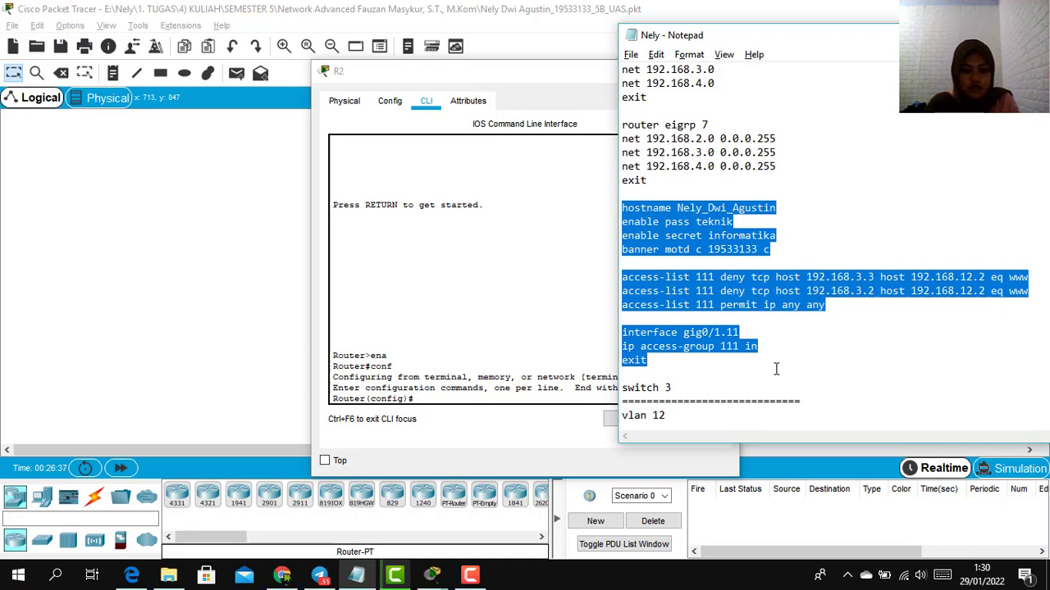
left_click(482, 400)
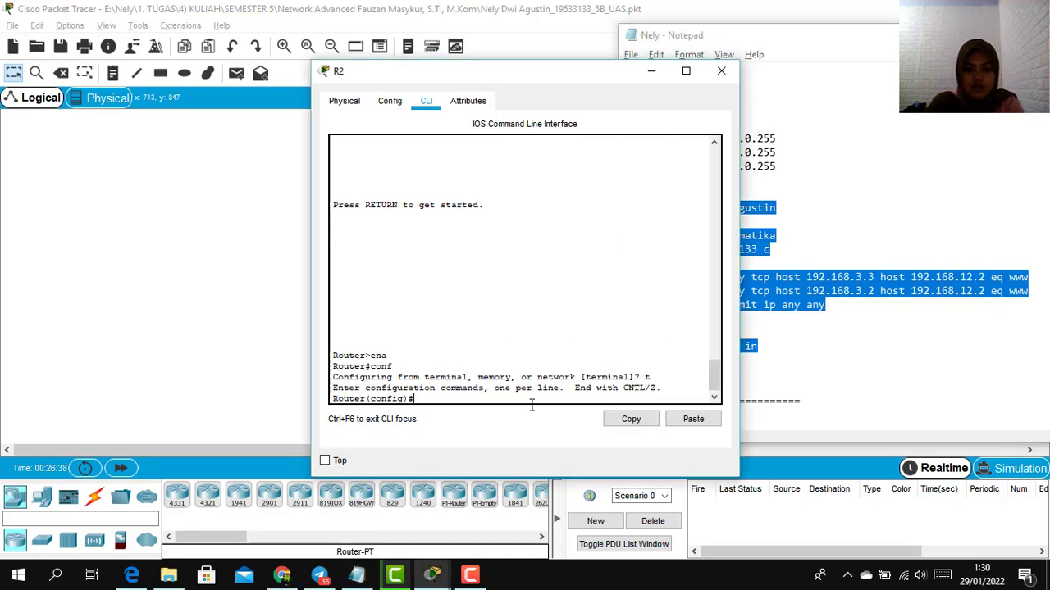
left_click(693, 419)
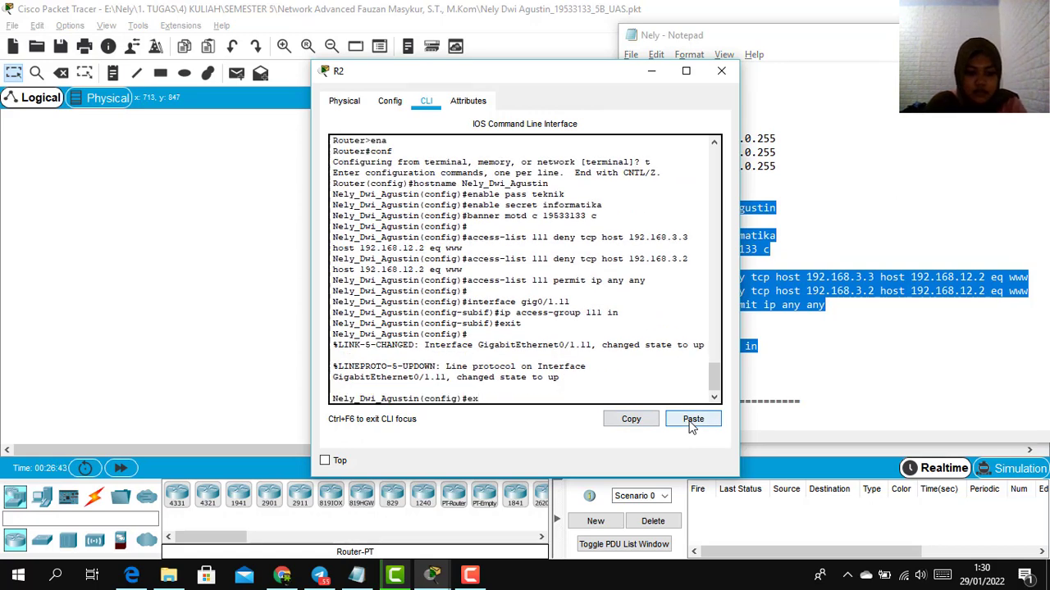
key("Return")
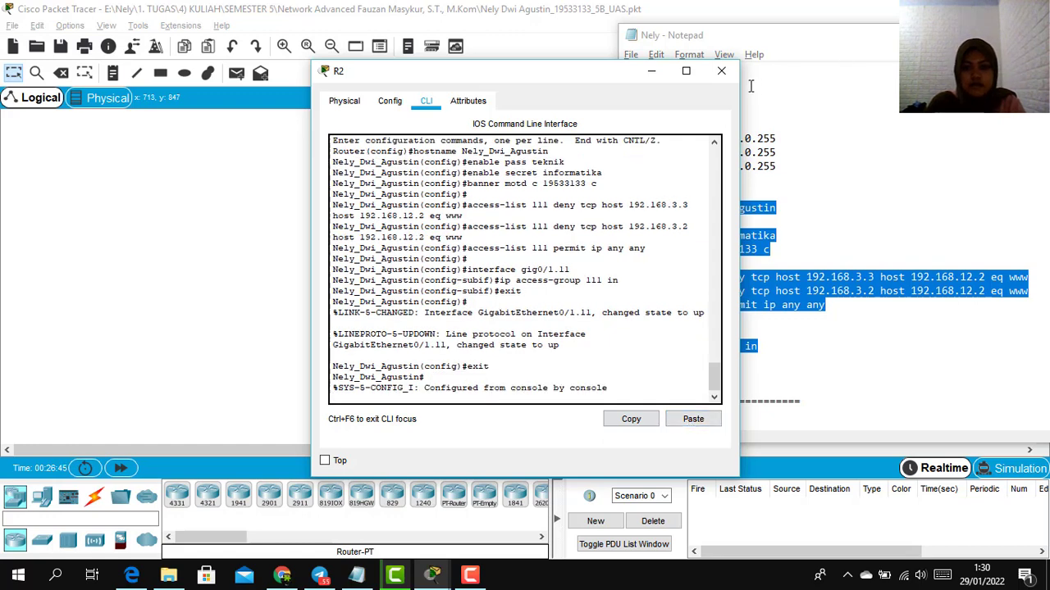
left_click(722, 74)
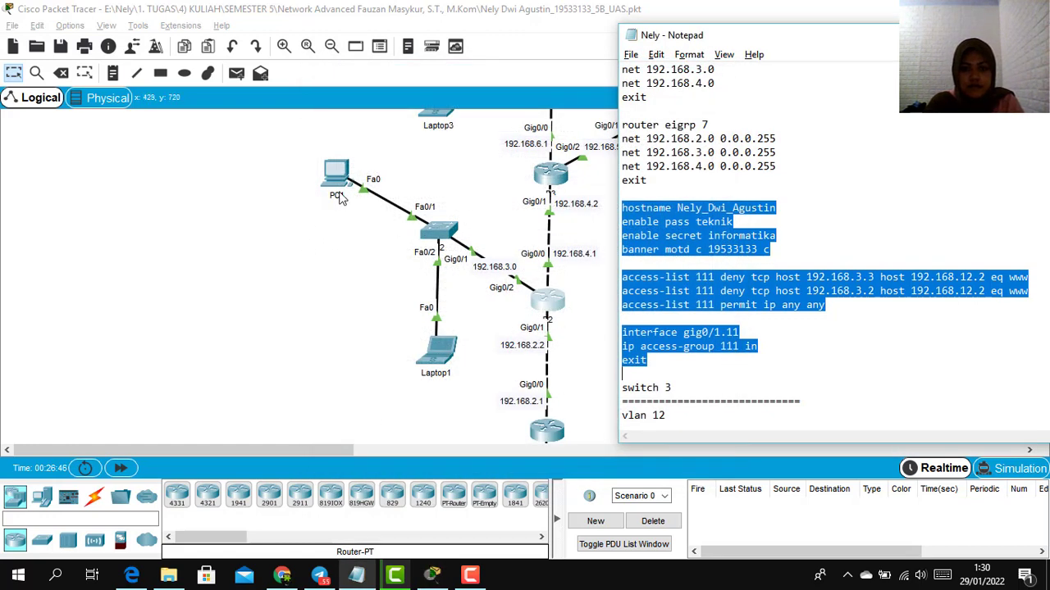
left_click(337, 187)
left_click(337, 187)
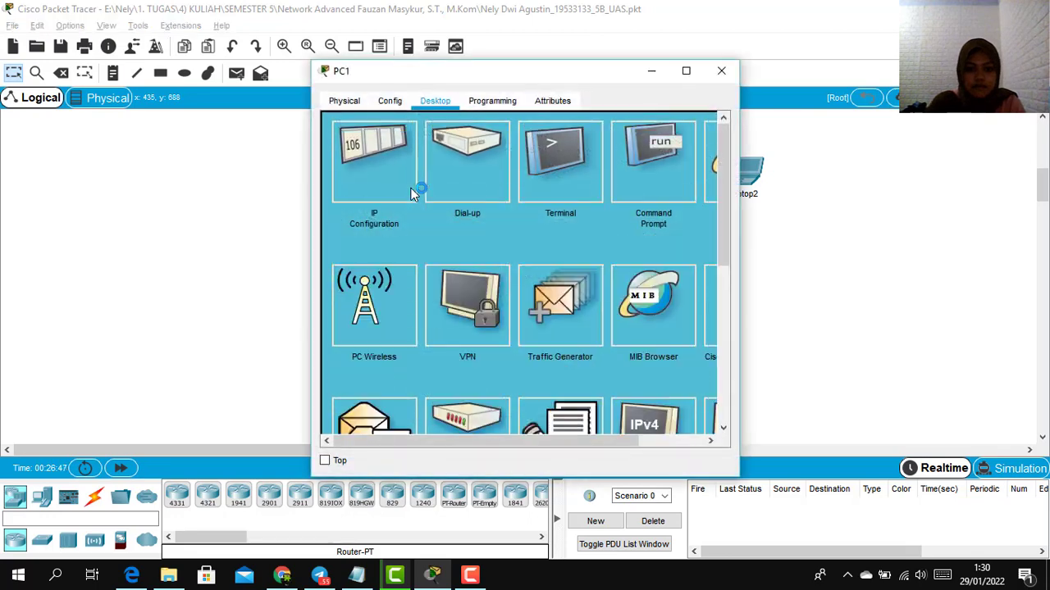
left_click(712, 181)
left_click(493, 144)
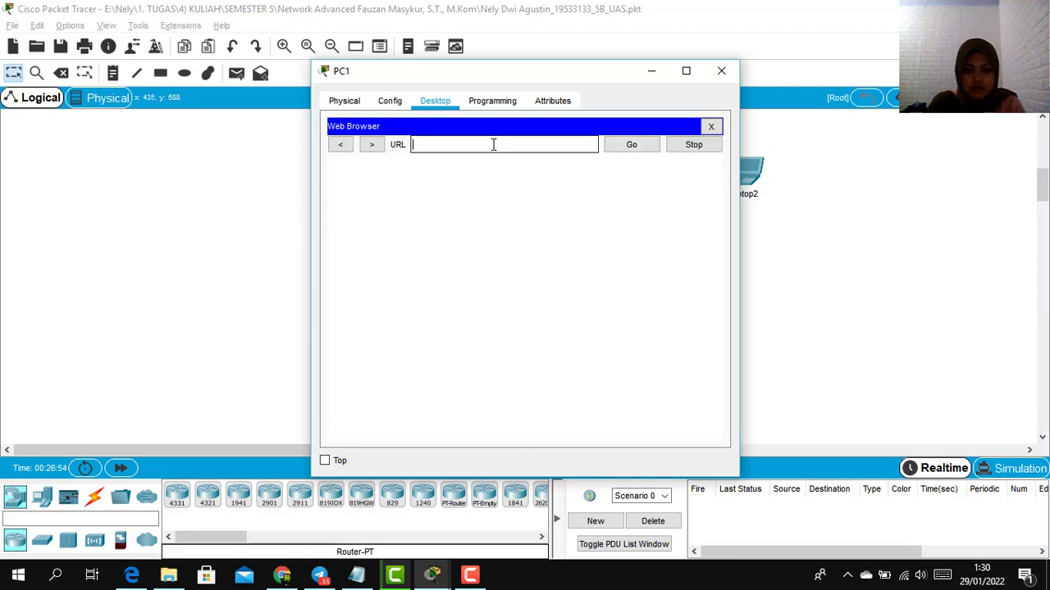
type("www.nee")
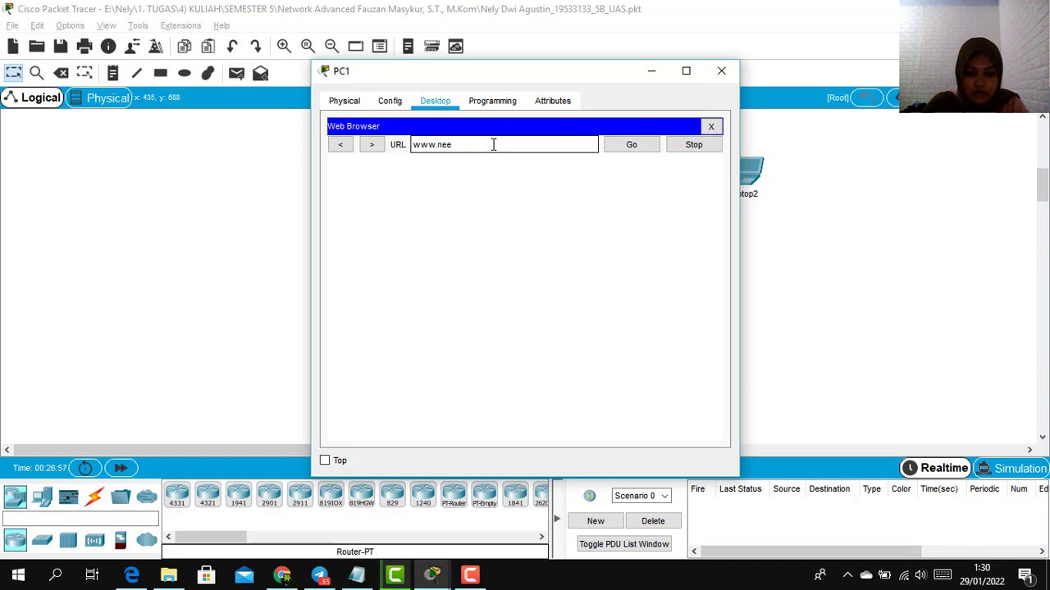
type(".com")
key("Return")
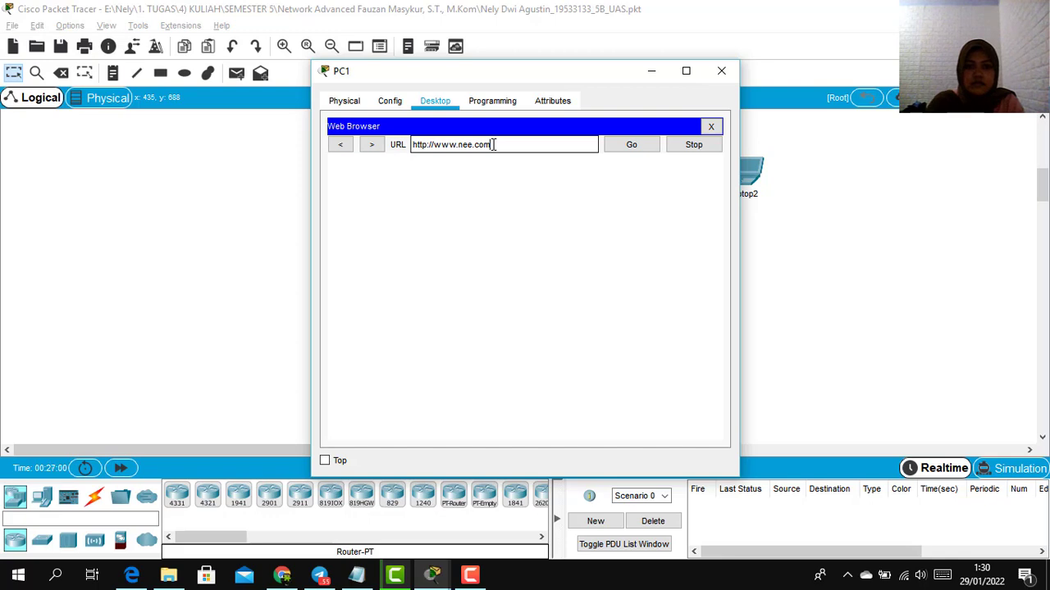
left_click(724, 71)
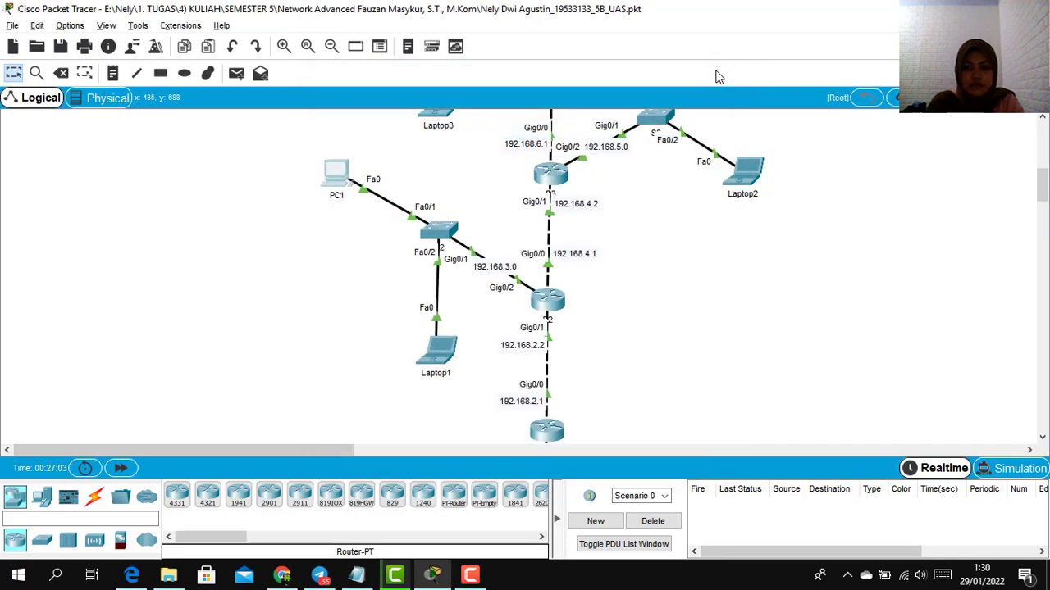
left_click(447, 364)
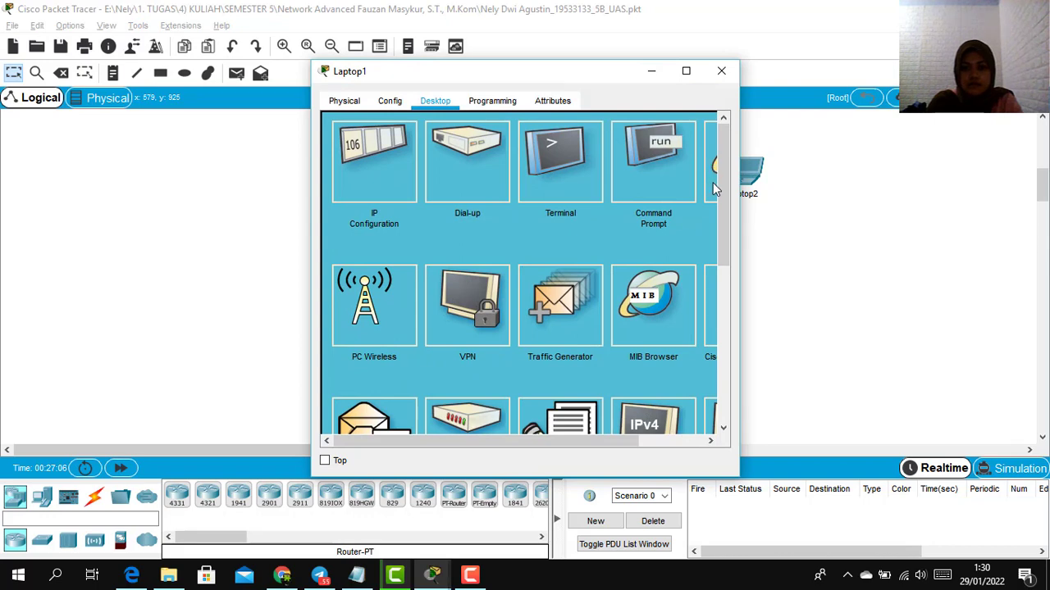
left_click(713, 176)
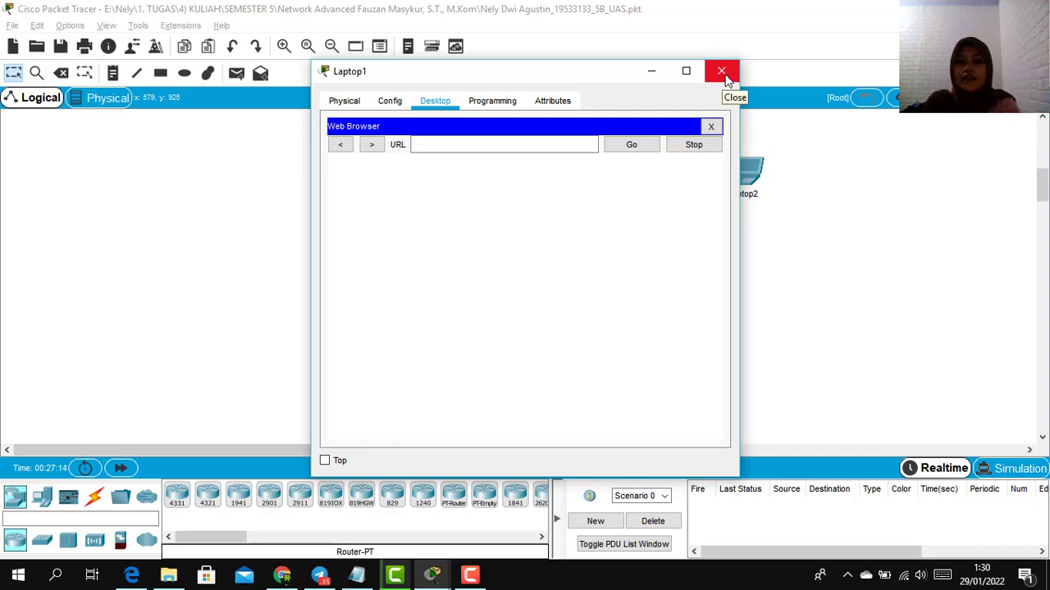
left_click(471, 145)
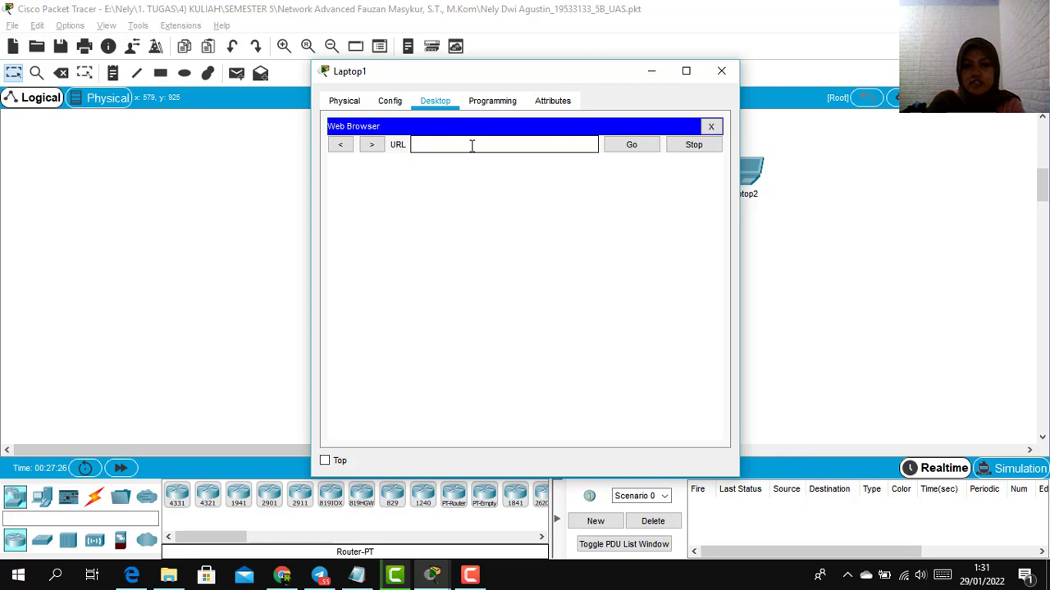
left_click(721, 70)
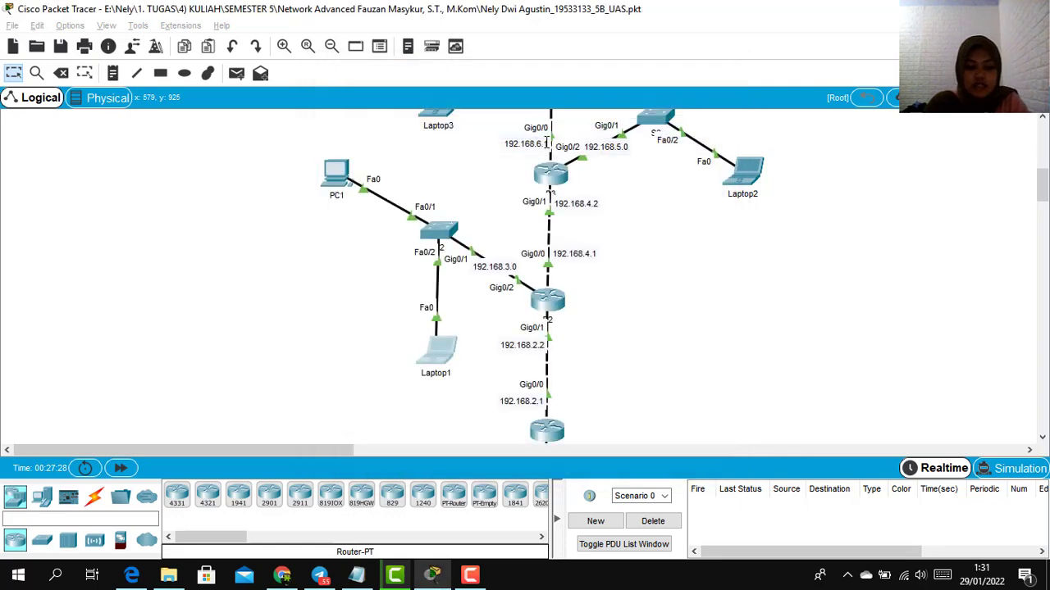
left_click(437, 356)
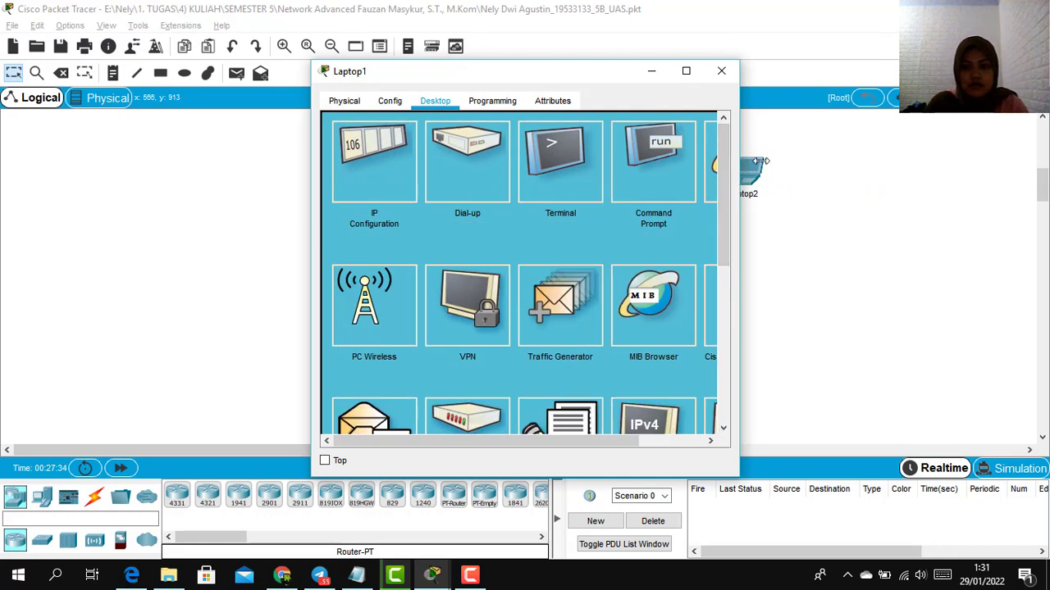
left_click_drag(738, 173, 768, 174)
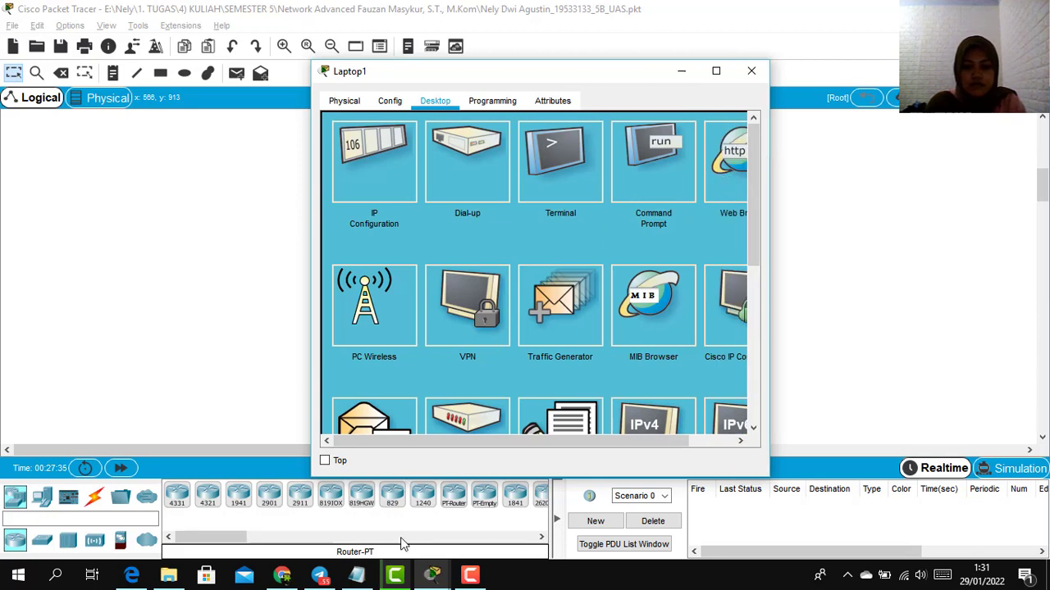
left_click(732, 160)
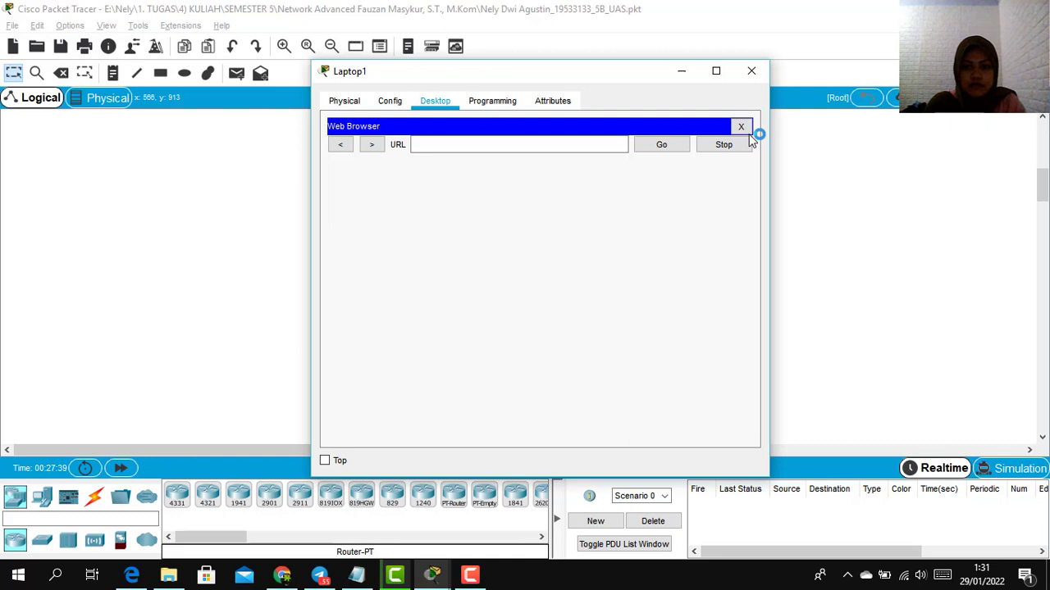
left_click(541, 145)
type("www")
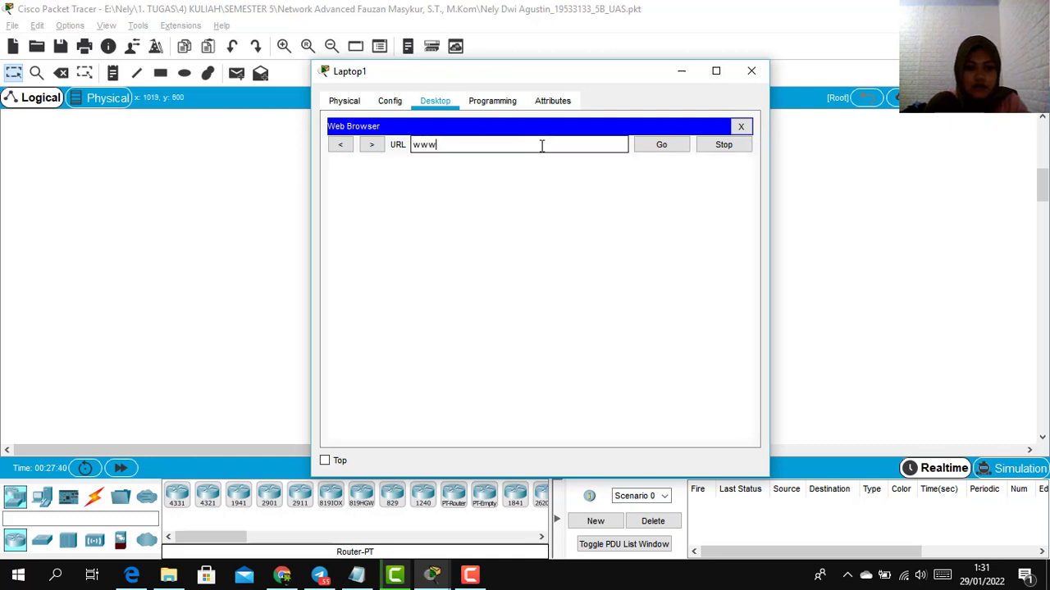
type(".nee")
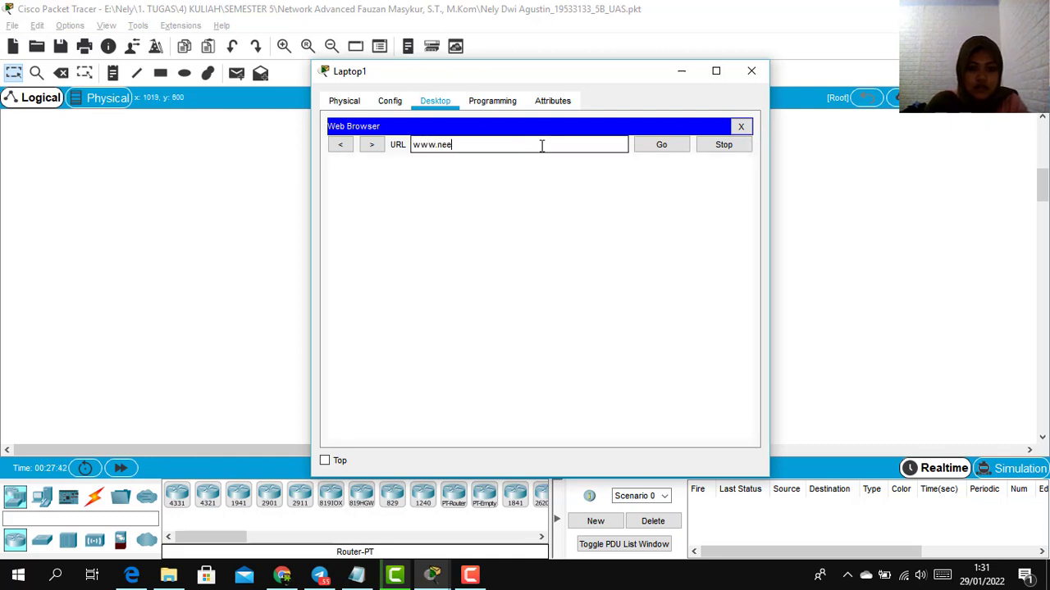
type(".com")
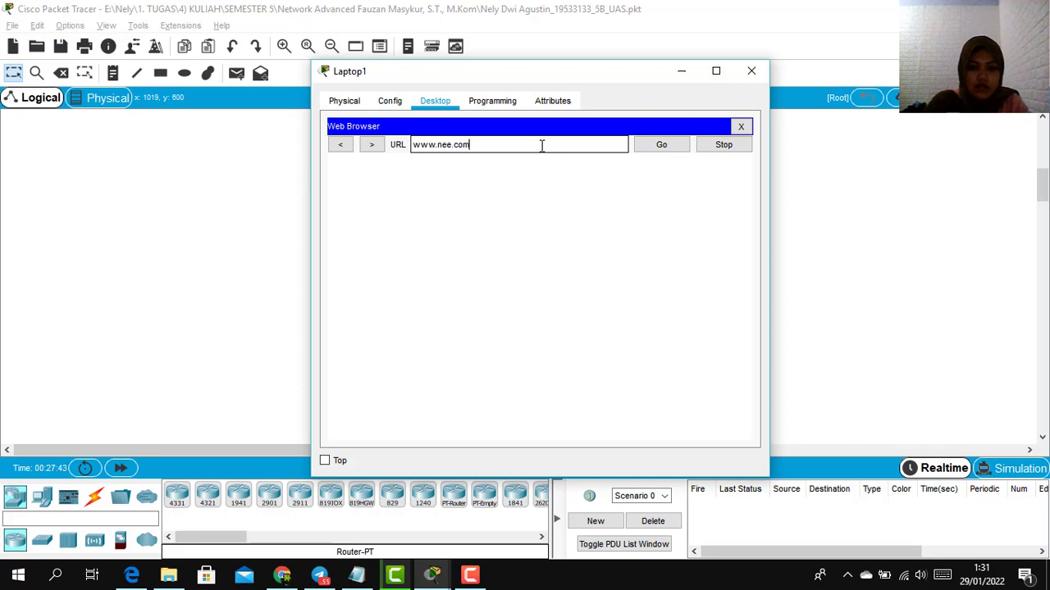
key("Return")
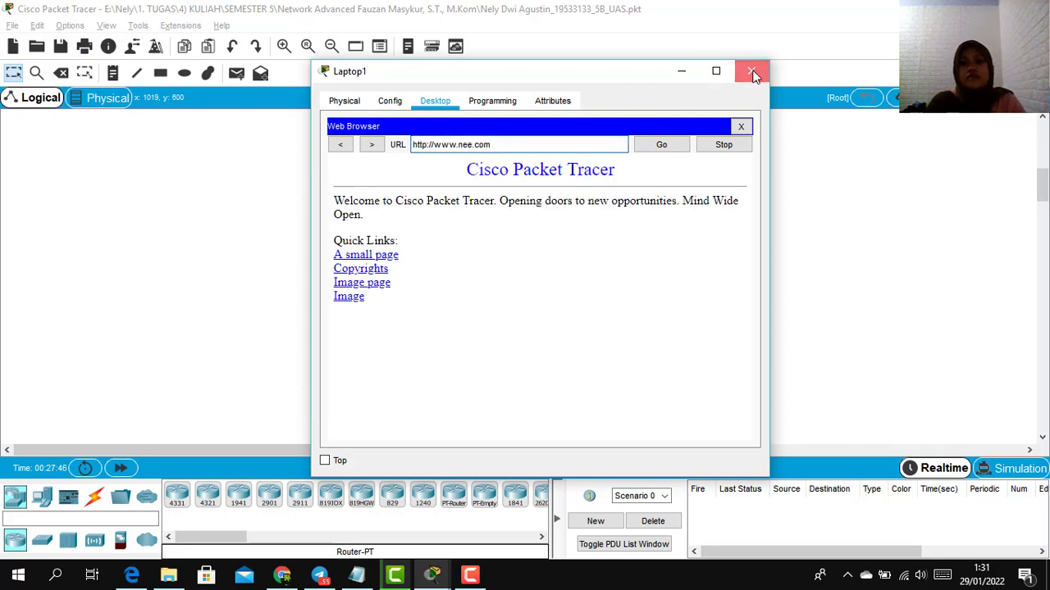
left_click(753, 74)
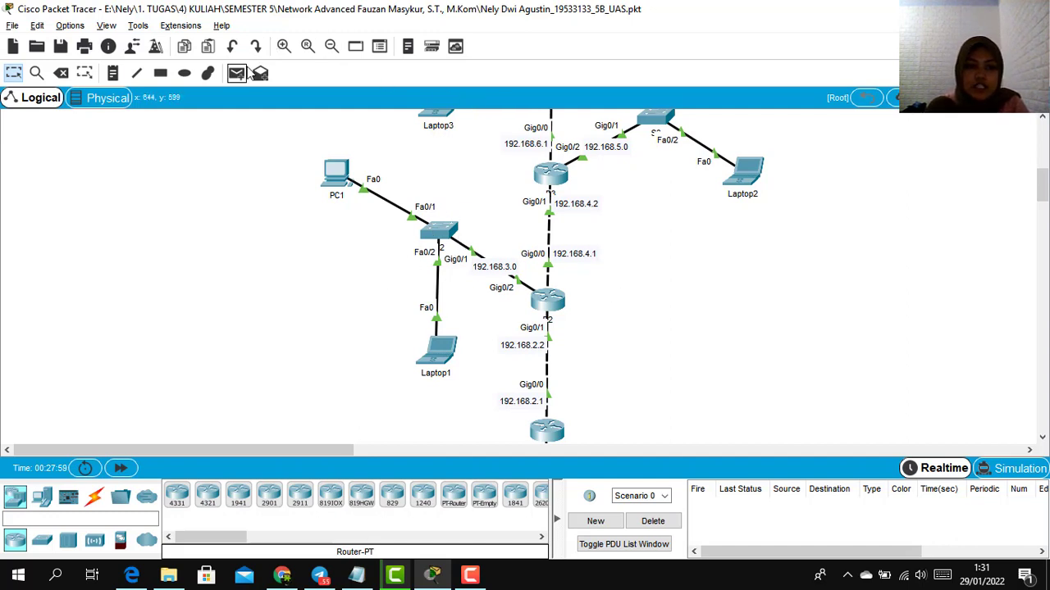
Step: Delete router R2 from the topology and place a new 2911 router in the same spot
left_click(61, 74)
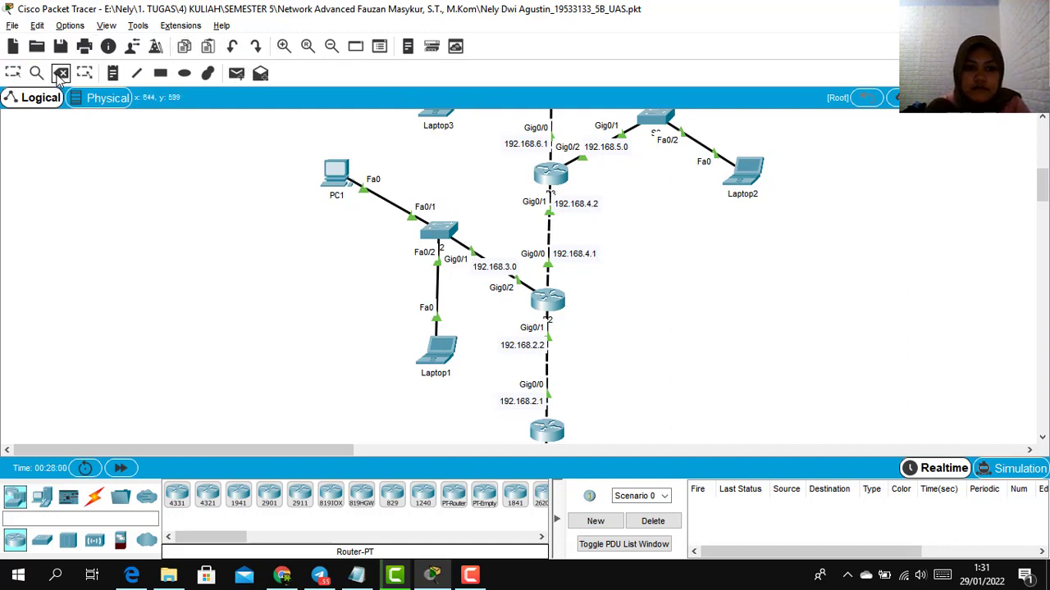
mouse_move(445, 231)
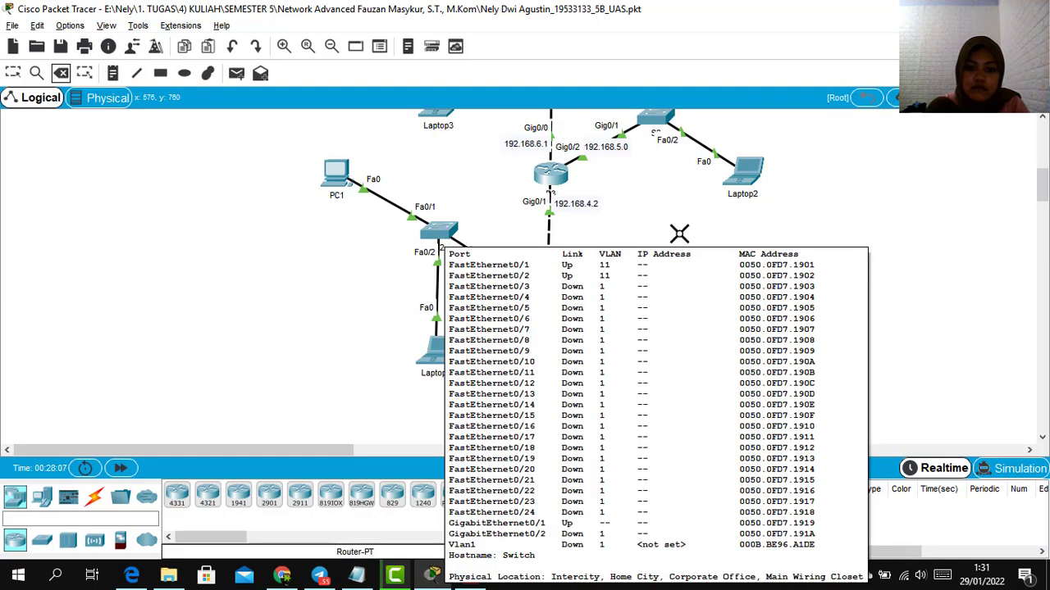
left_click(557, 299)
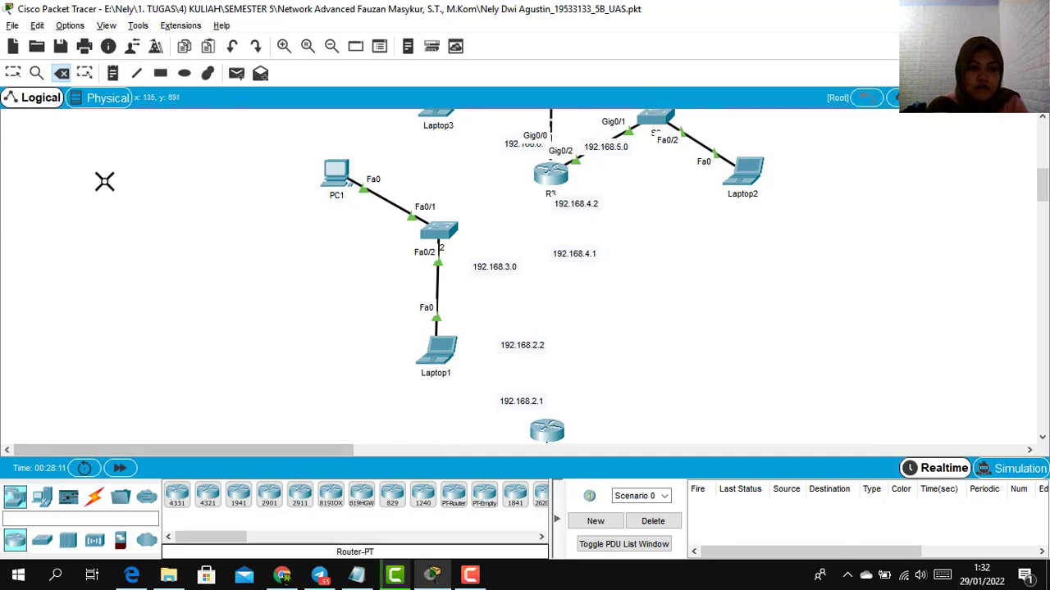
left_click(13, 73)
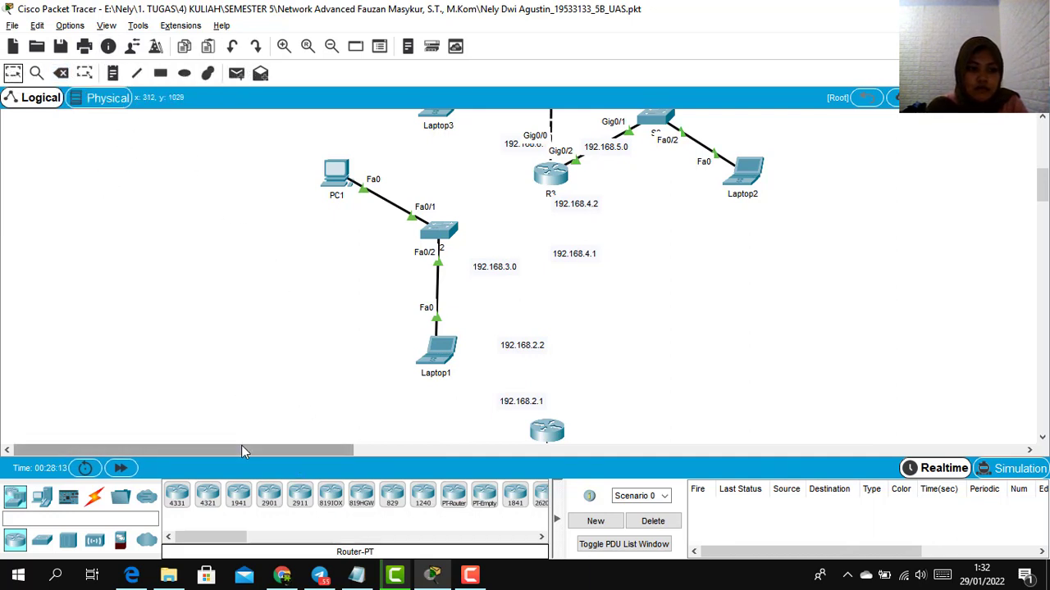
left_click(300, 500)
left_click(546, 303)
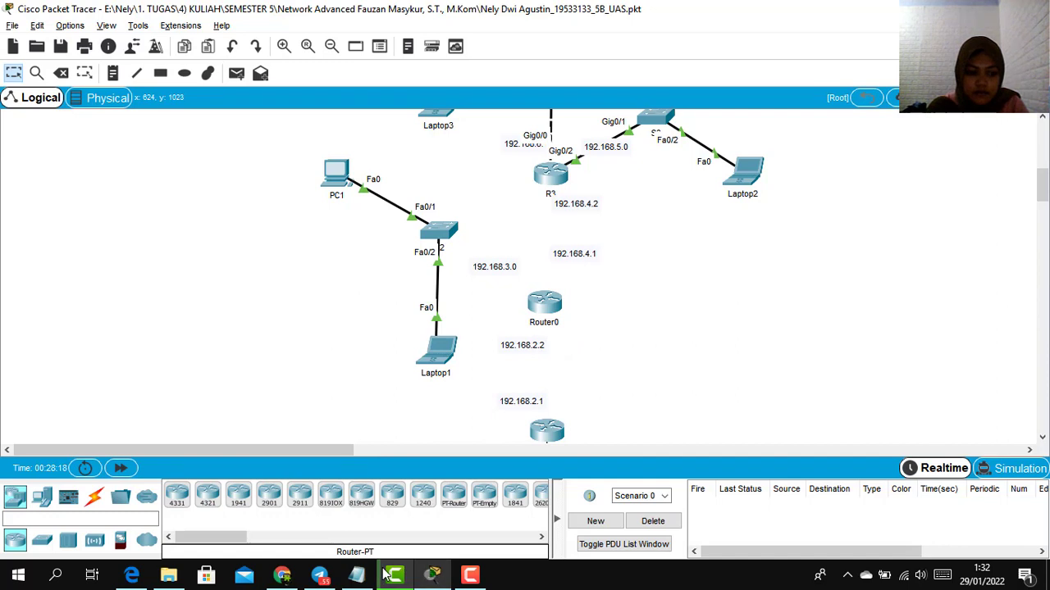
Step: Connect R3's GigabitEthernet0/1 to the new router's GigabitEthernet0/0 with a copper straight-through cable
mouse_move(393, 575)
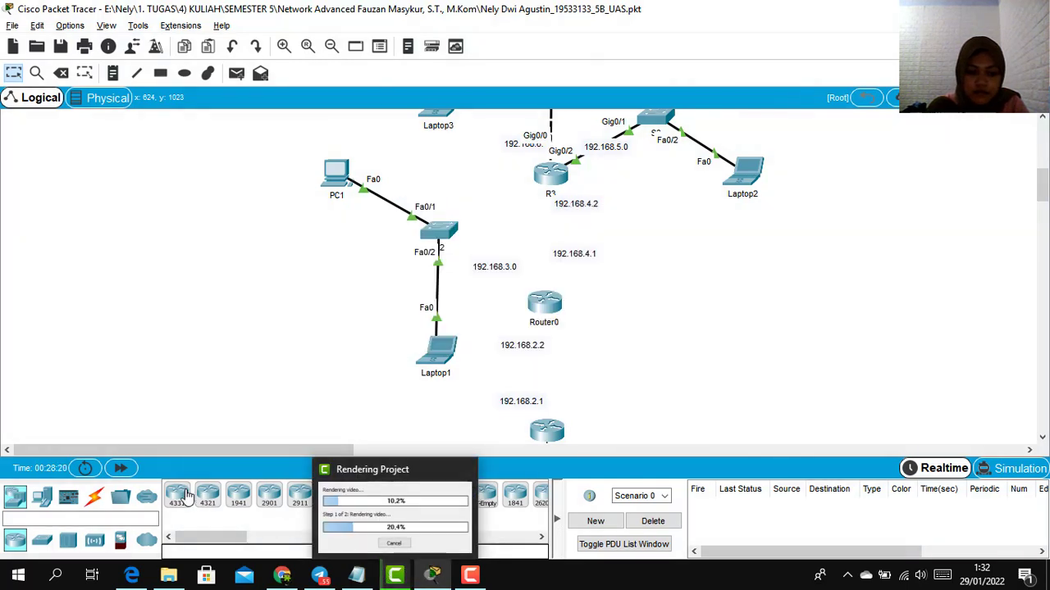
left_click(96, 497)
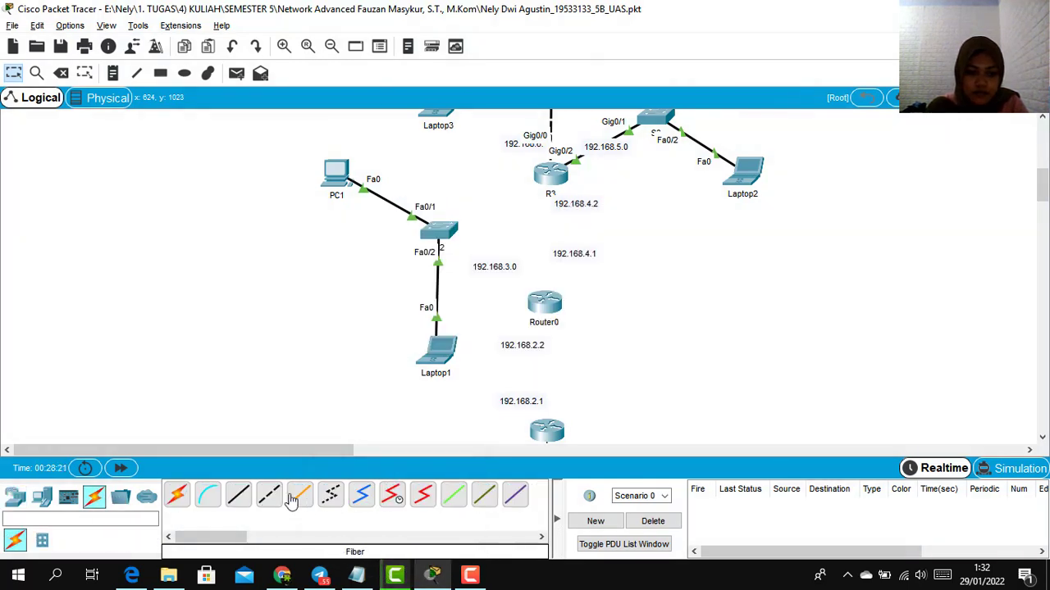
left_click(259, 487)
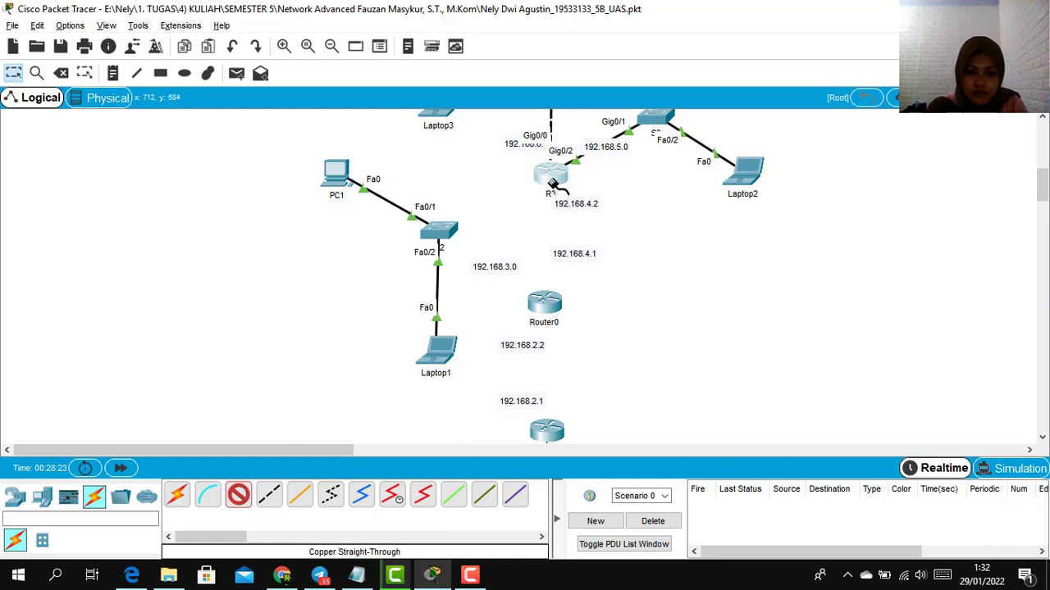
left_click(550, 180)
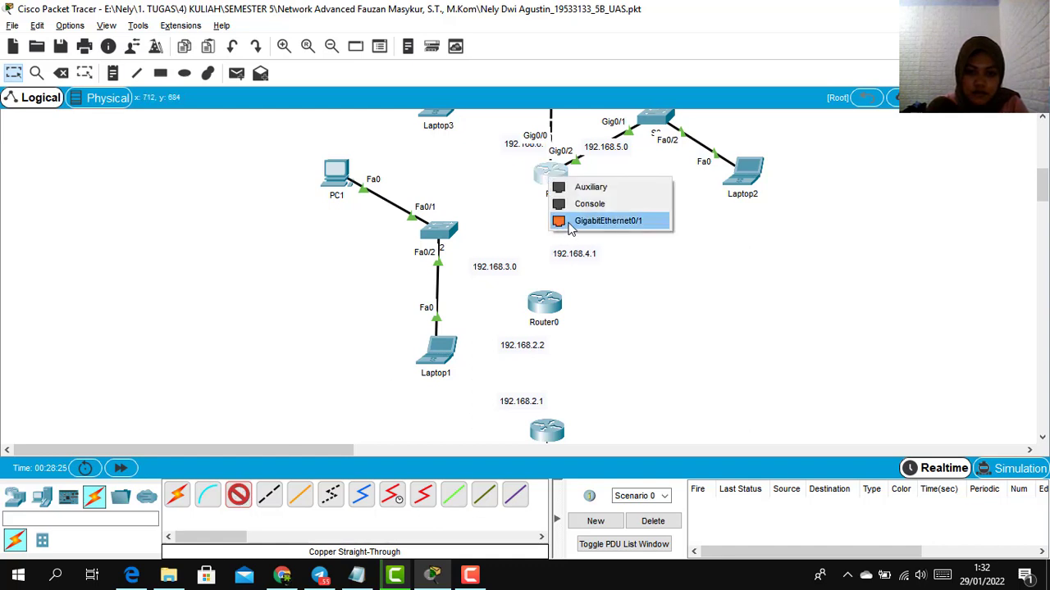
left_click(572, 229)
left_click(543, 305)
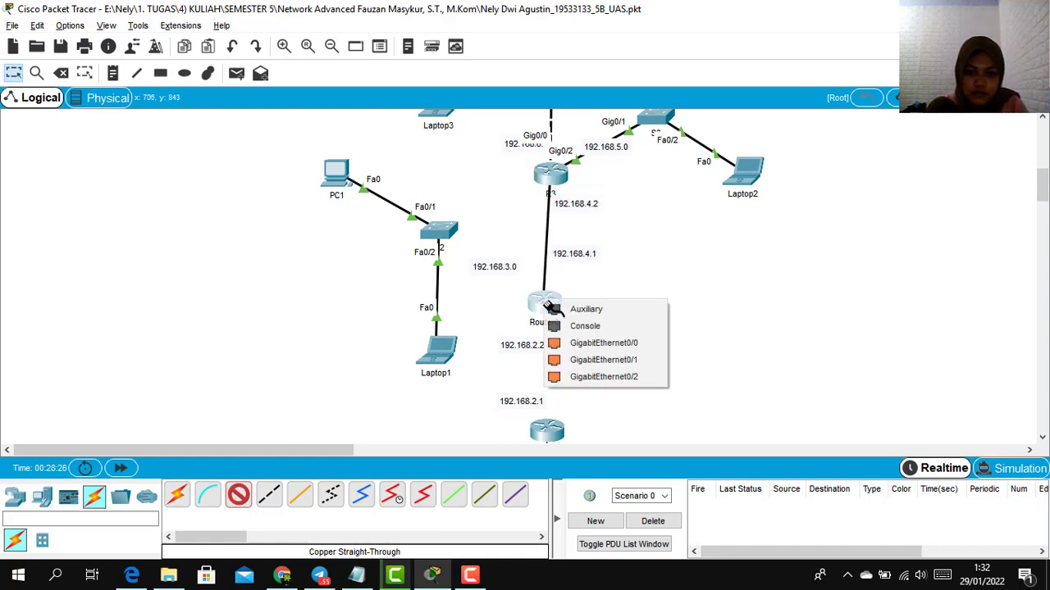
left_click(592, 349)
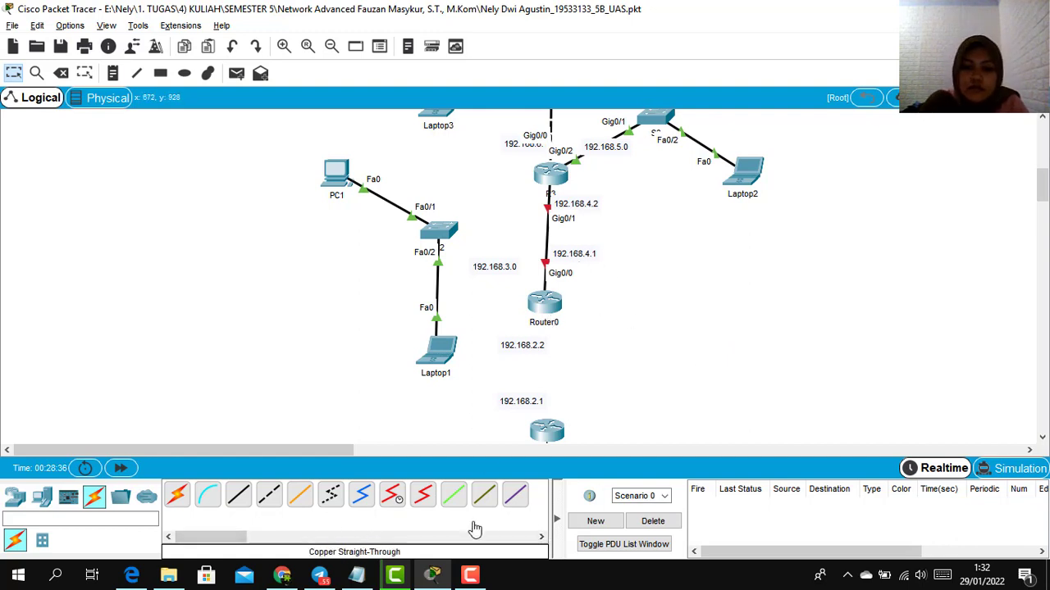
left_click(470, 575)
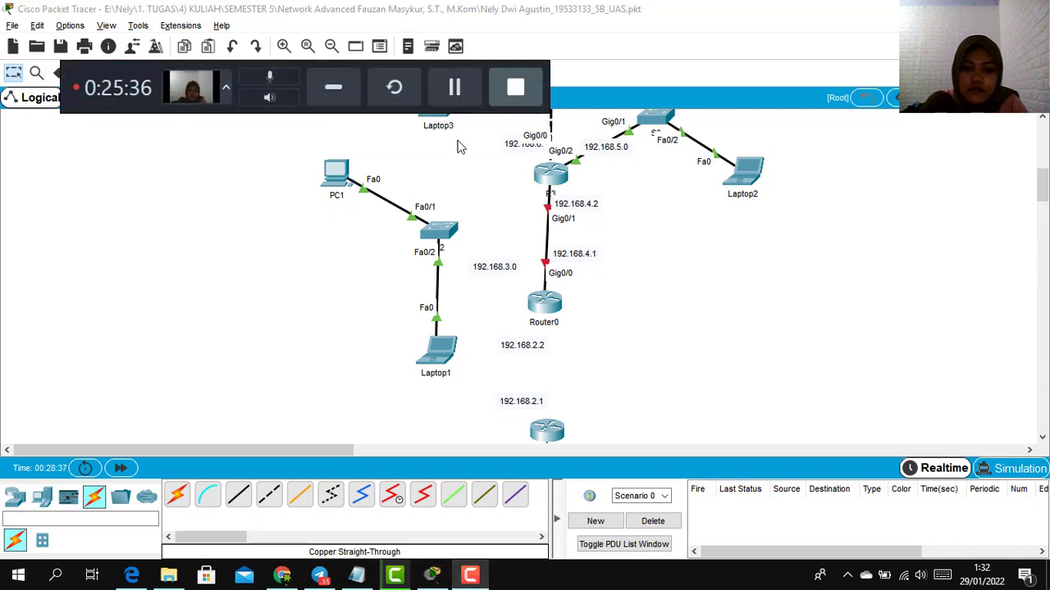
left_click(455, 87)
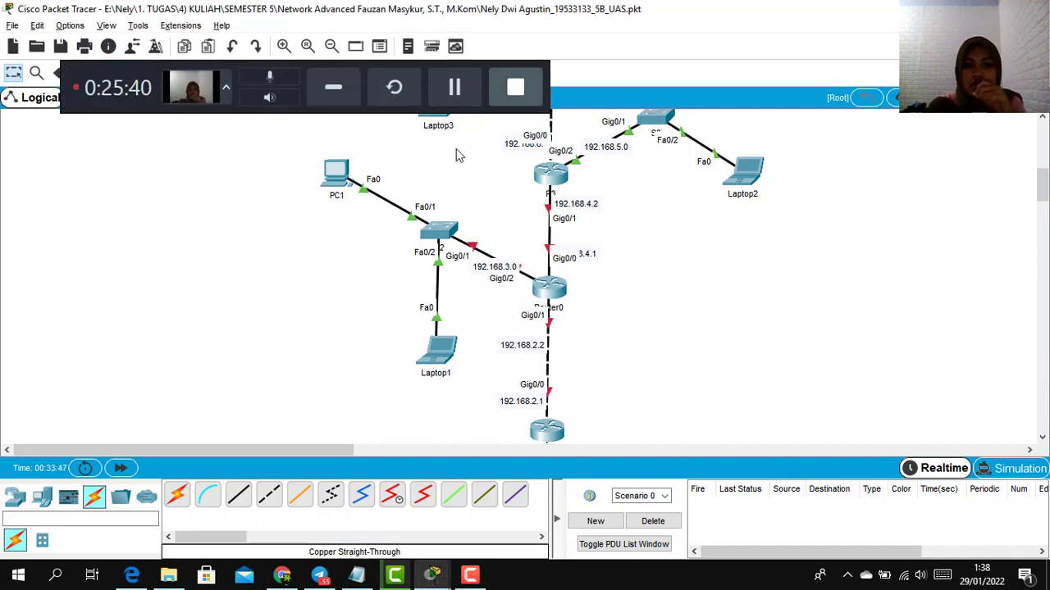
left_click(351, 88)
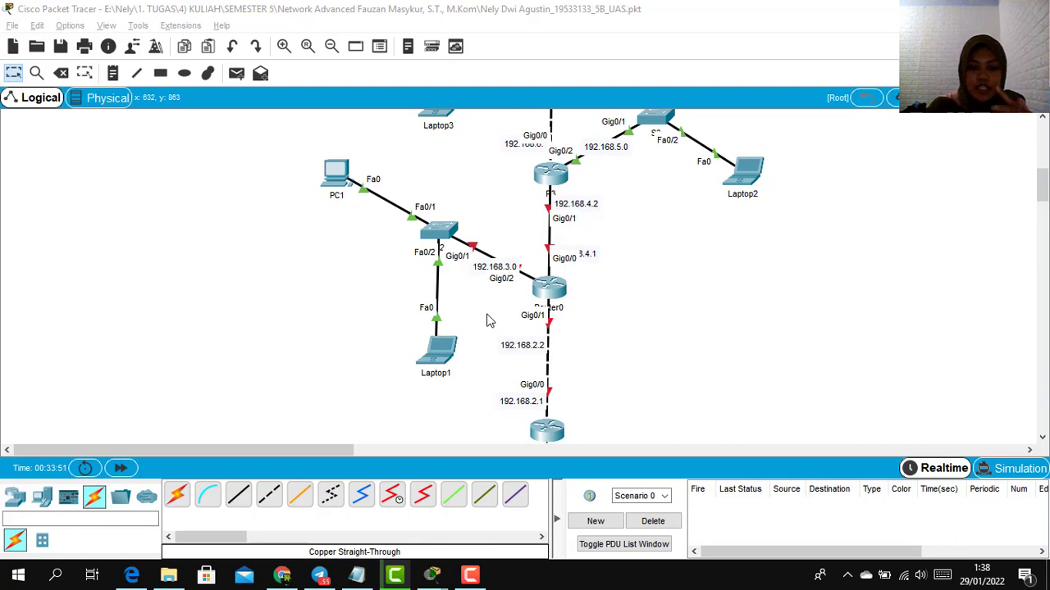
Step: Switch to Notepad and copy the entire R-2 configuration, from interface gig0/1 through the access-group 111 block on gig0/2.11
left_click(366, 578)
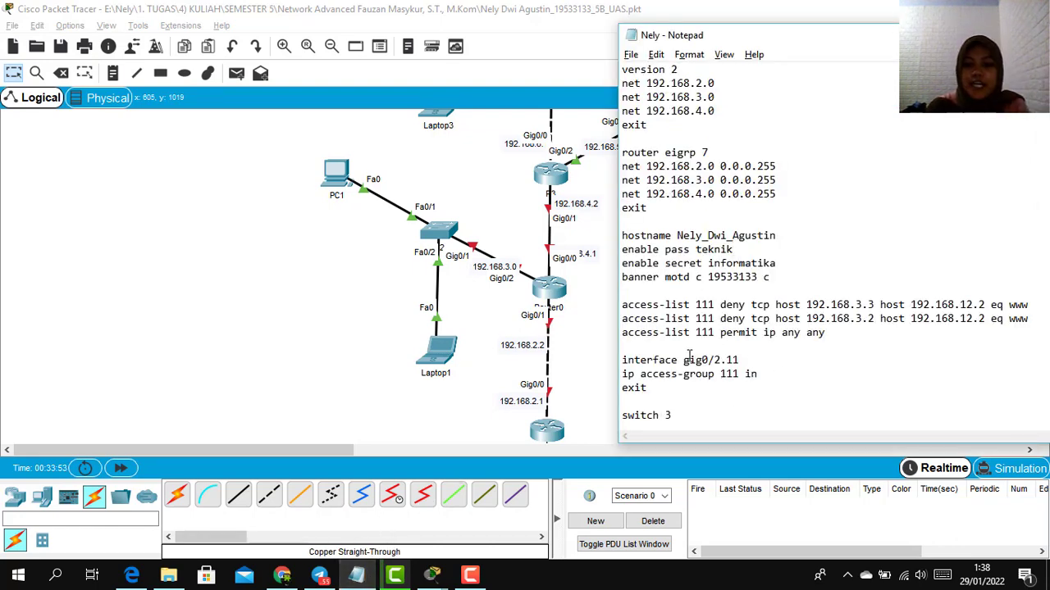
left_click_drag(683, 360, 723, 361)
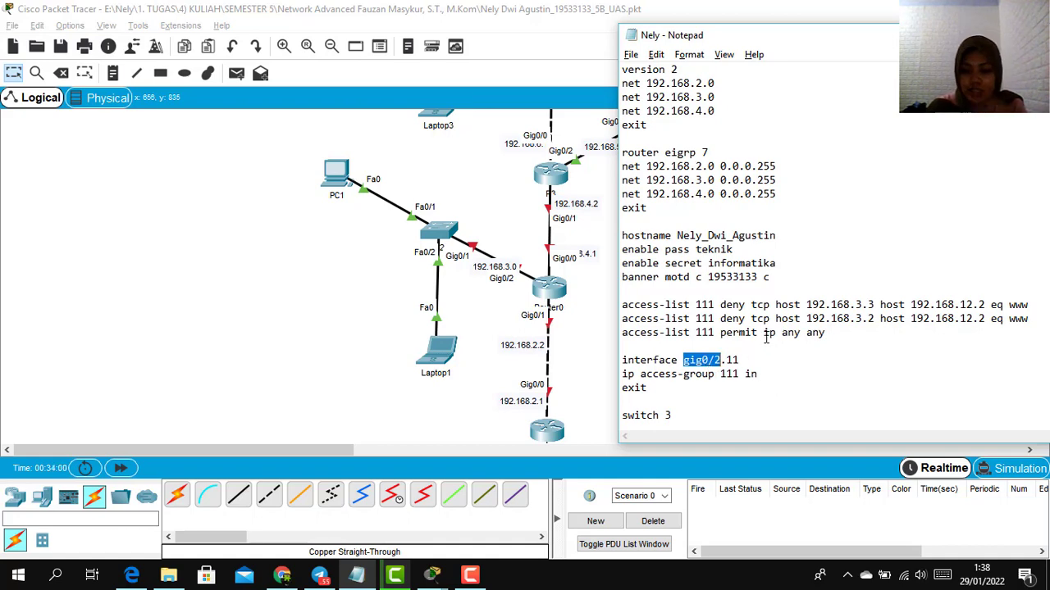
scroll(767, 338, "up", 3)
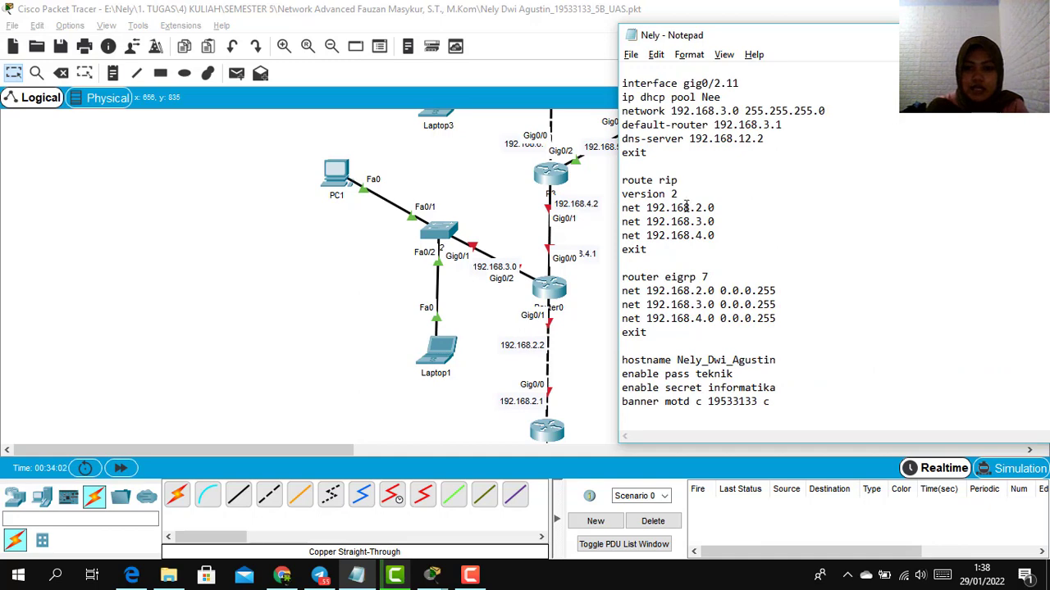
scroll(685, 207, "up", 3)
scroll(639, 143, "up", 4)
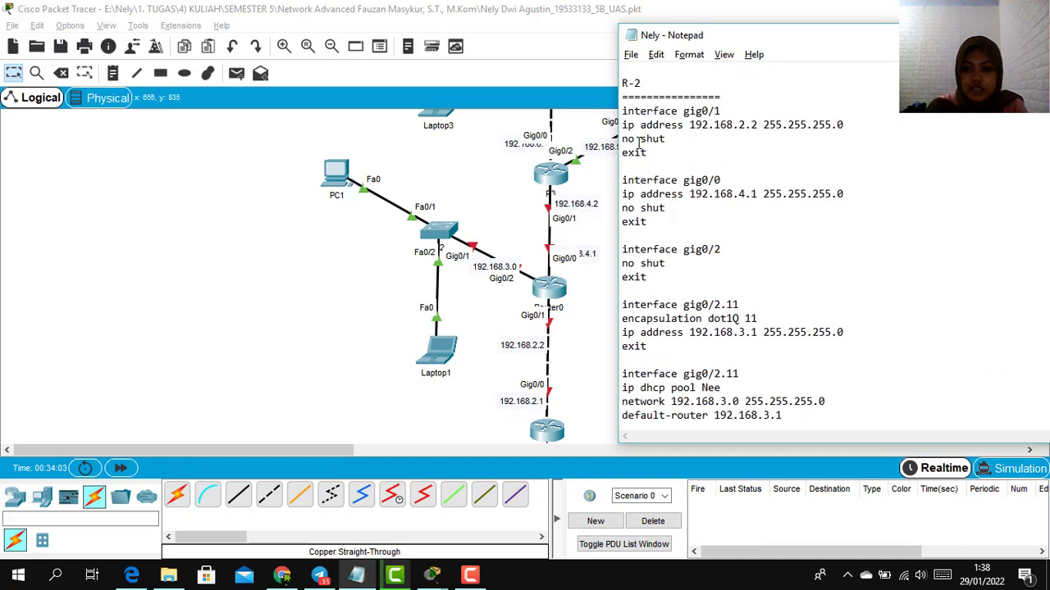
left_click_drag(623, 111, 816, 232)
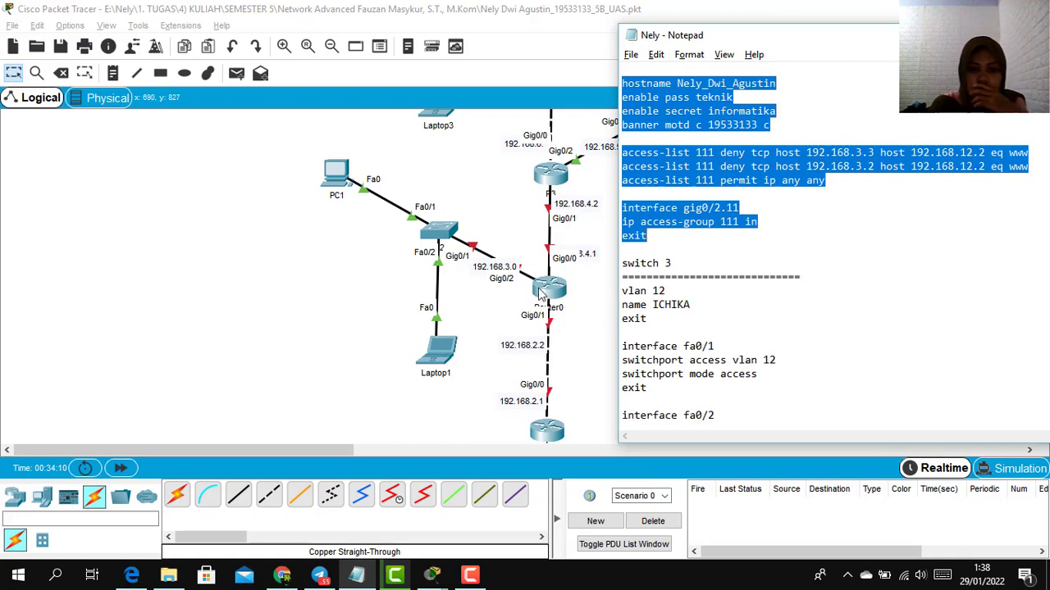
Step: Open the command-line interface of the new router below R3 and answer no to the initial configuration dialog
left_click(545, 293)
left_click(547, 296)
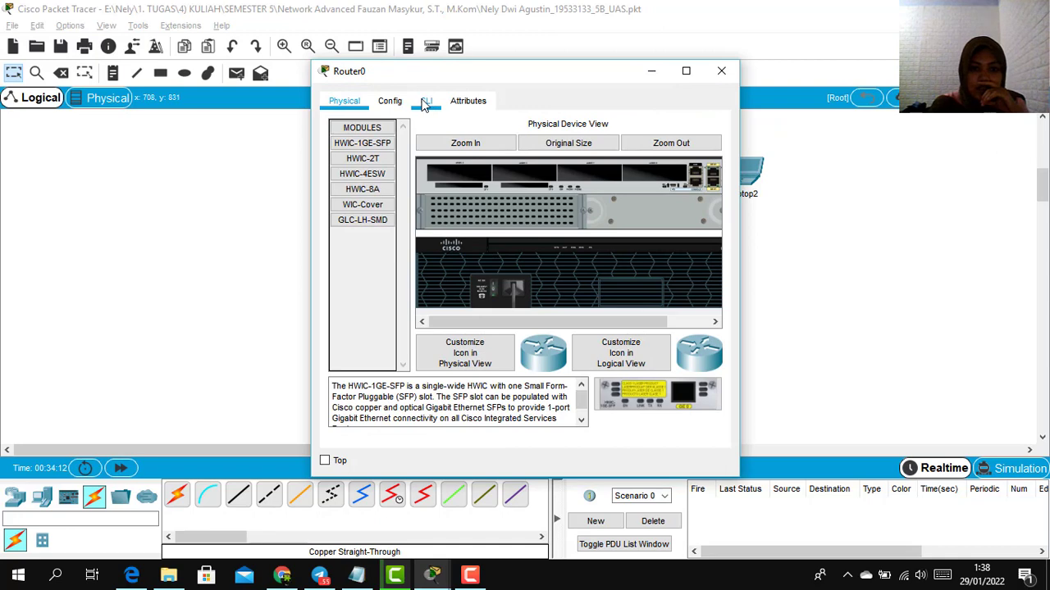
left_click(428, 102)
key("Return")
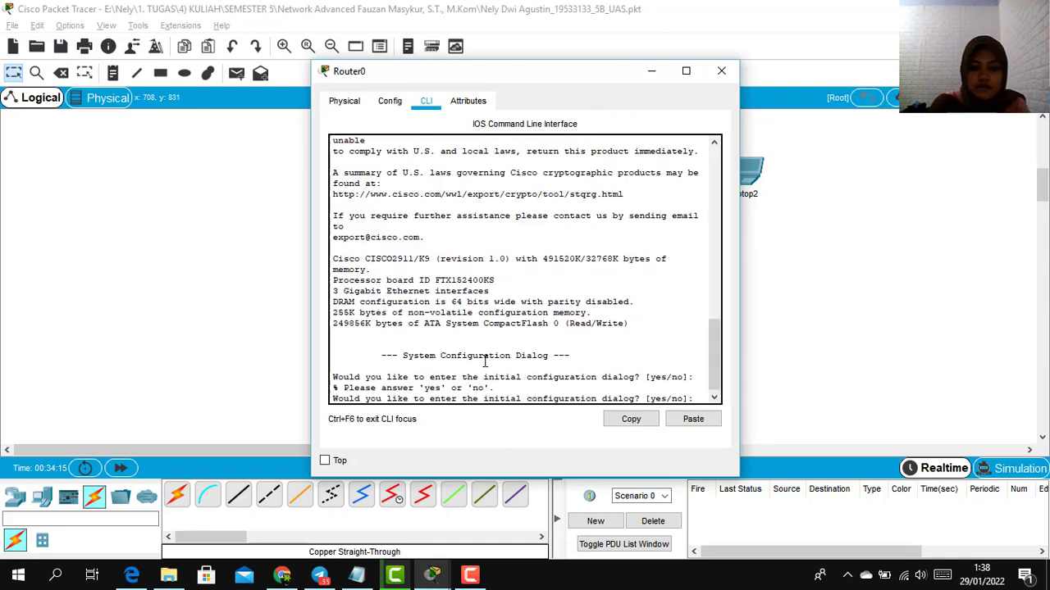
type("no")
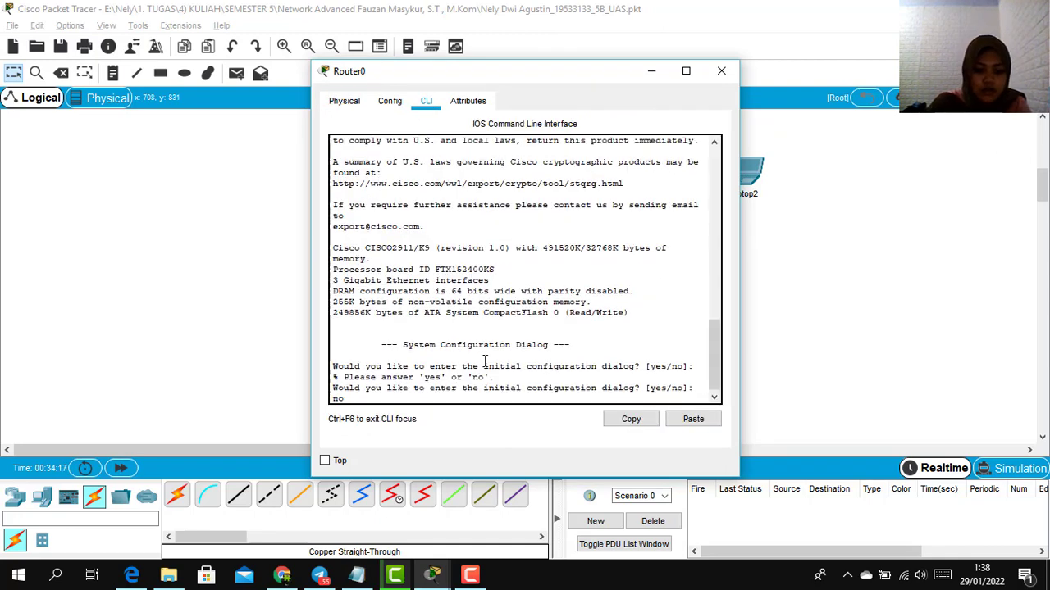
key("Return")
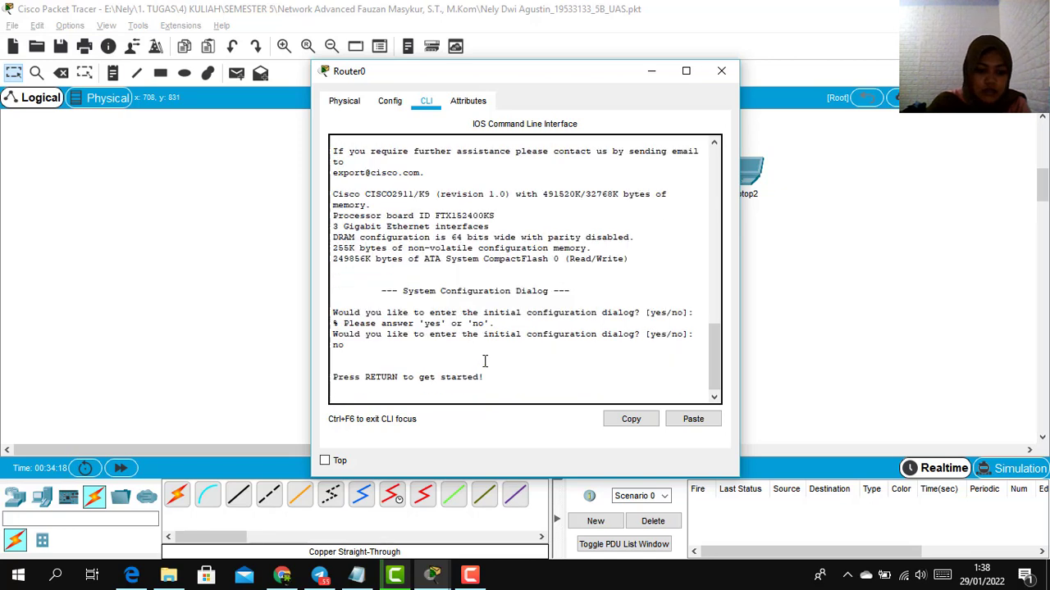
Step: Enter global configuration mode with ena and conf t, paste the copied R-2 configuration including the enable passwords, and close the router window
key("Return")
type("er>e")
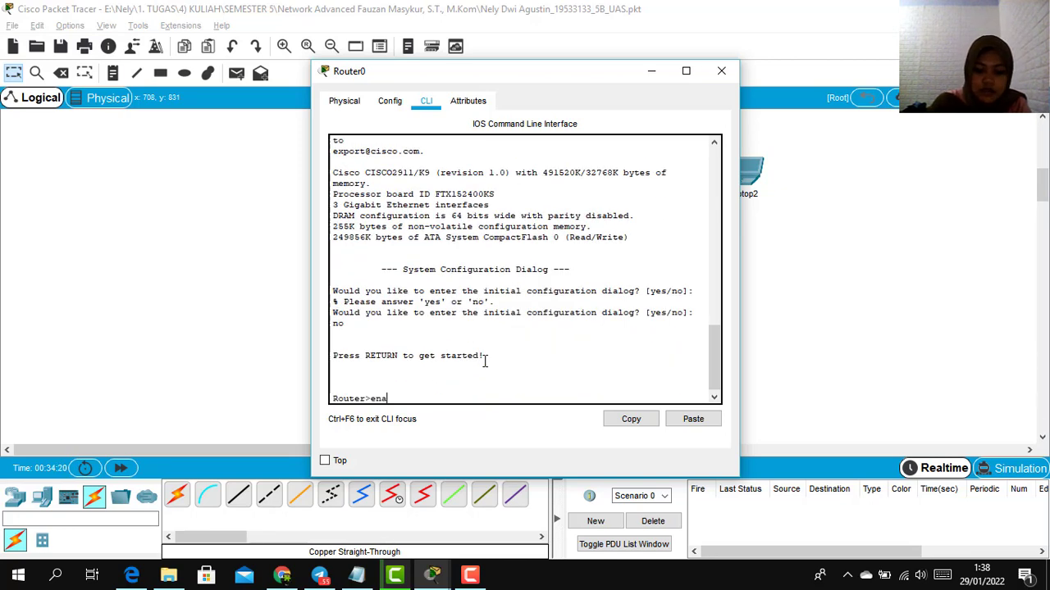
type("na")
key("Return")
type("conf t")
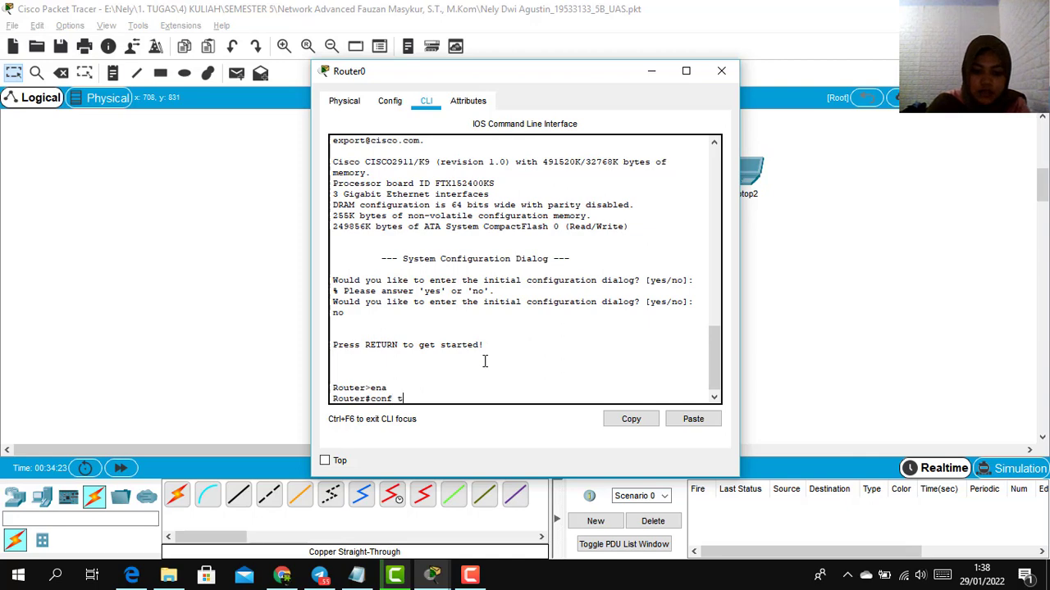
key("Return")
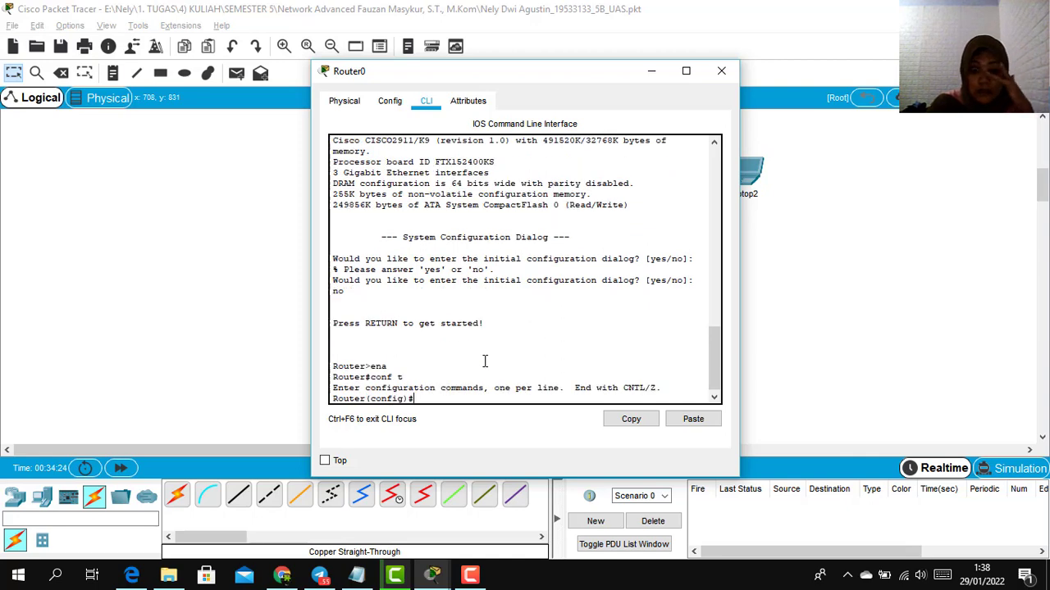
left_click(693, 419)
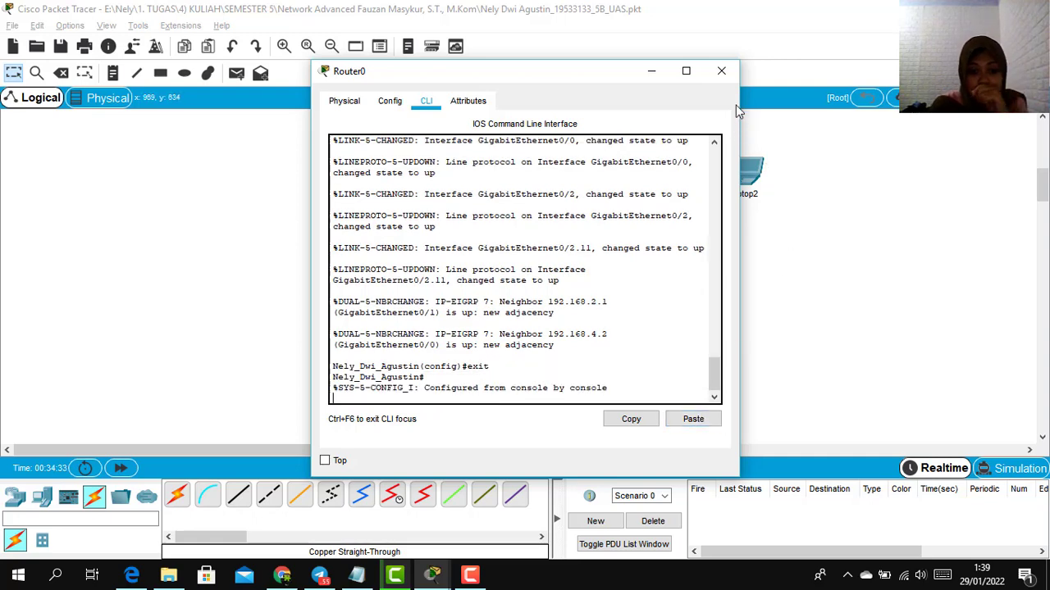
left_click(722, 70)
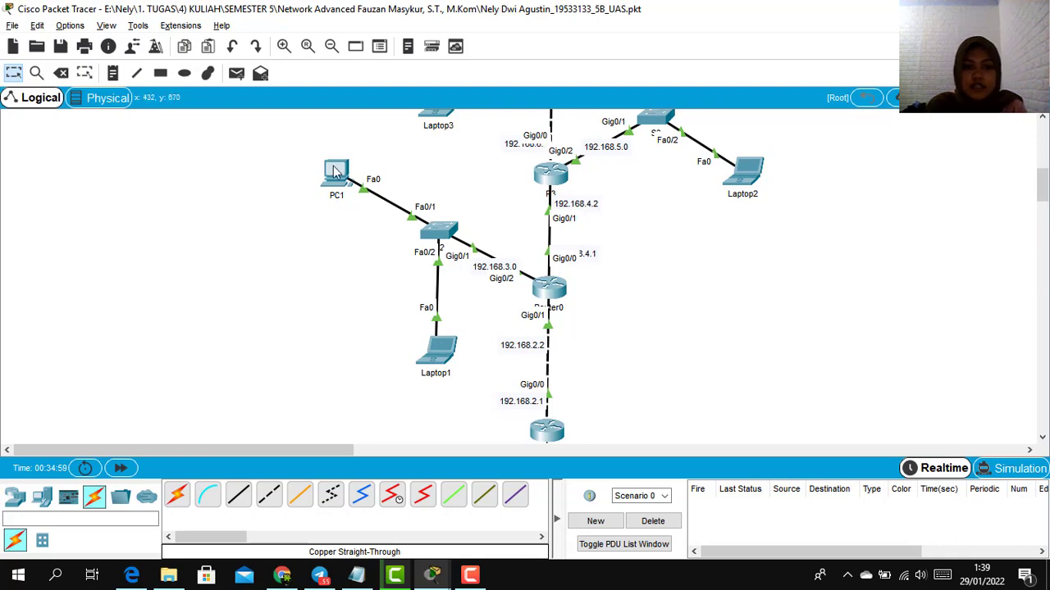
Step: Renew PC1's DHCP lease by switching its IP configuration to Static and back to DHCP, and close the PC1 window
mouse_move(335, 171)
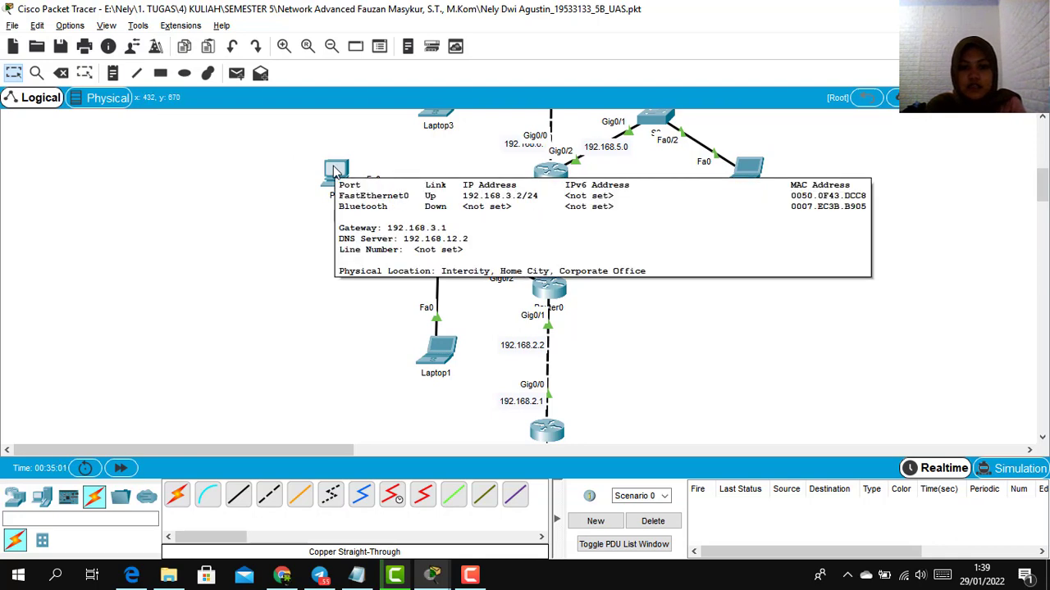
left_click(335, 169)
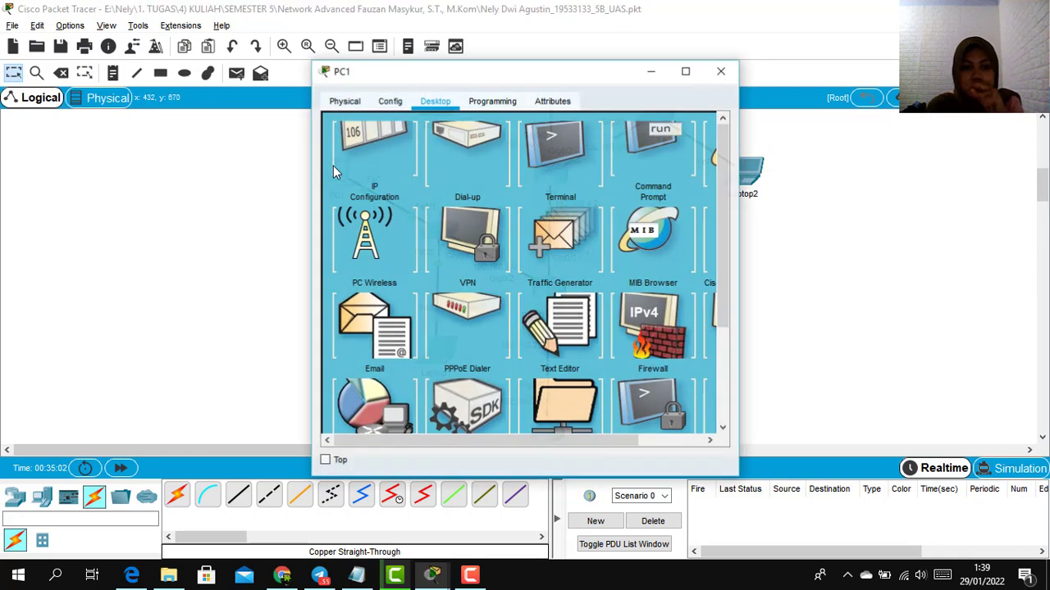
left_click(358, 160)
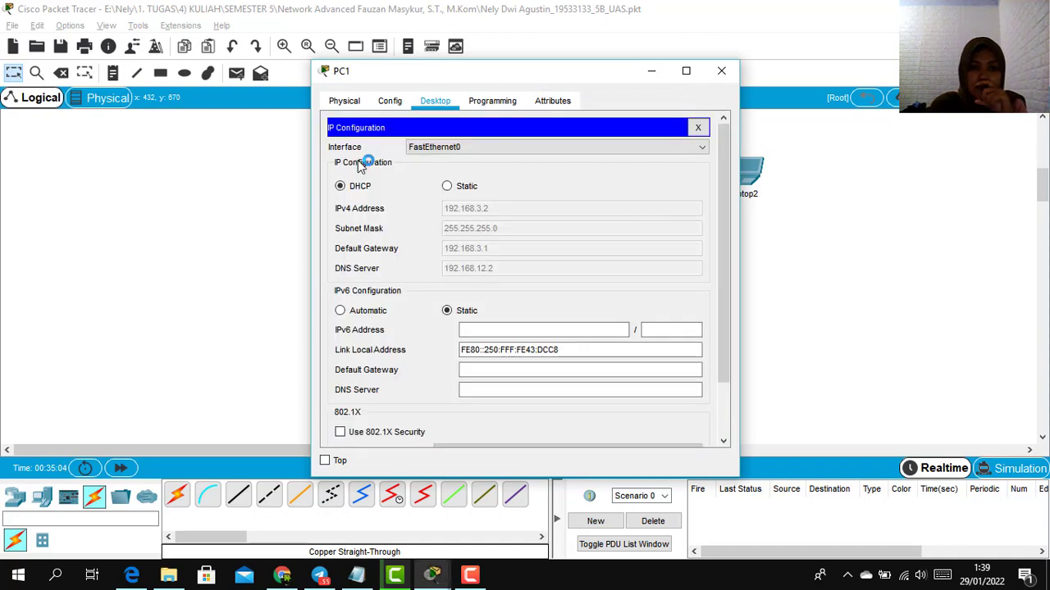
left_click(447, 186)
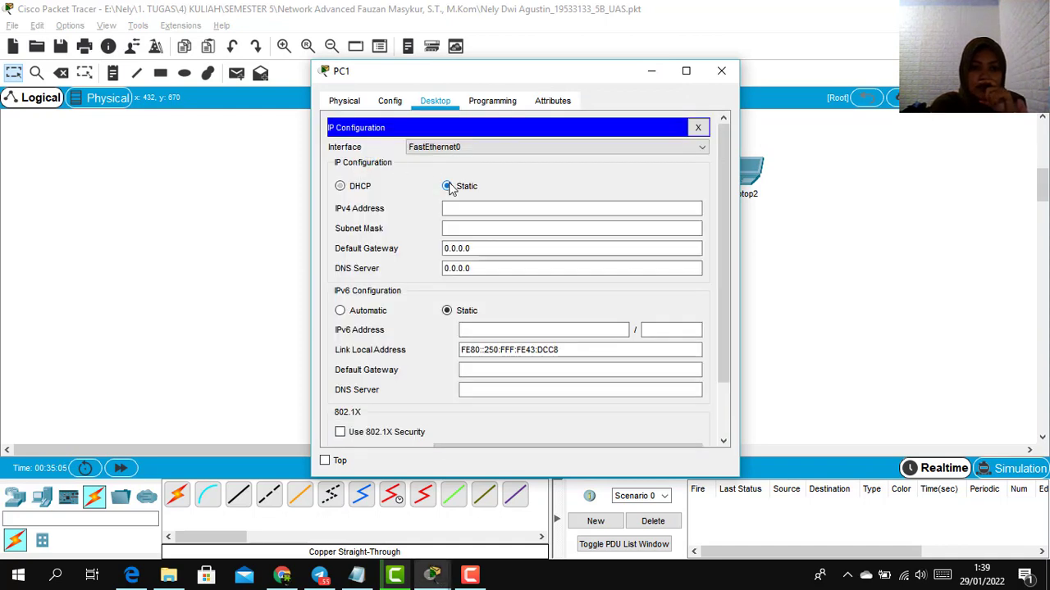
left_click(358, 190)
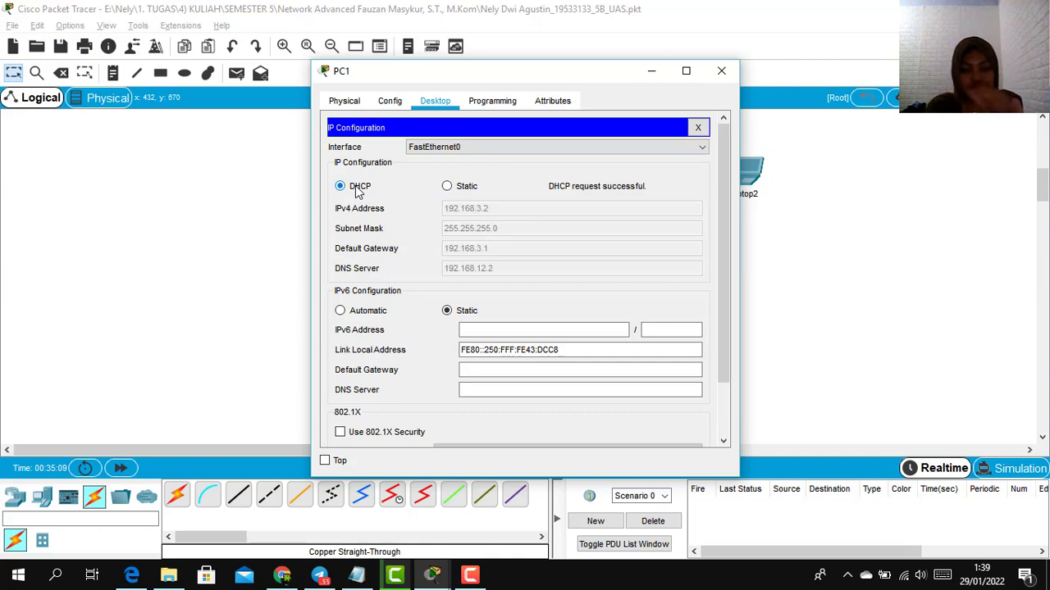
left_click(722, 71)
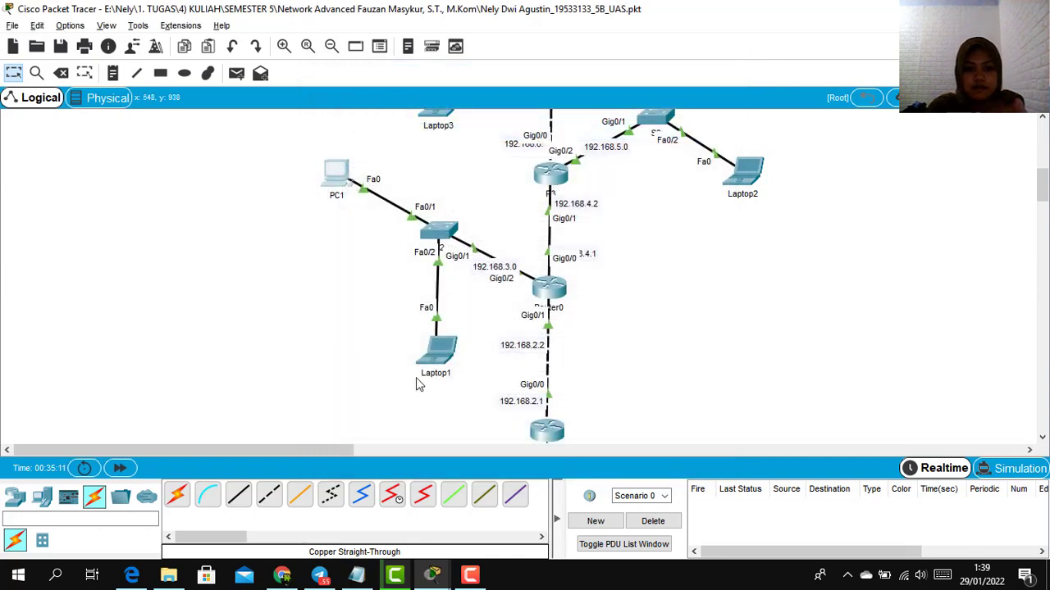
Step: Renew Laptop1's DHCP lease by switching its IP configuration to Static and back to DHCP, and close the IP configuration
left_click(440, 354)
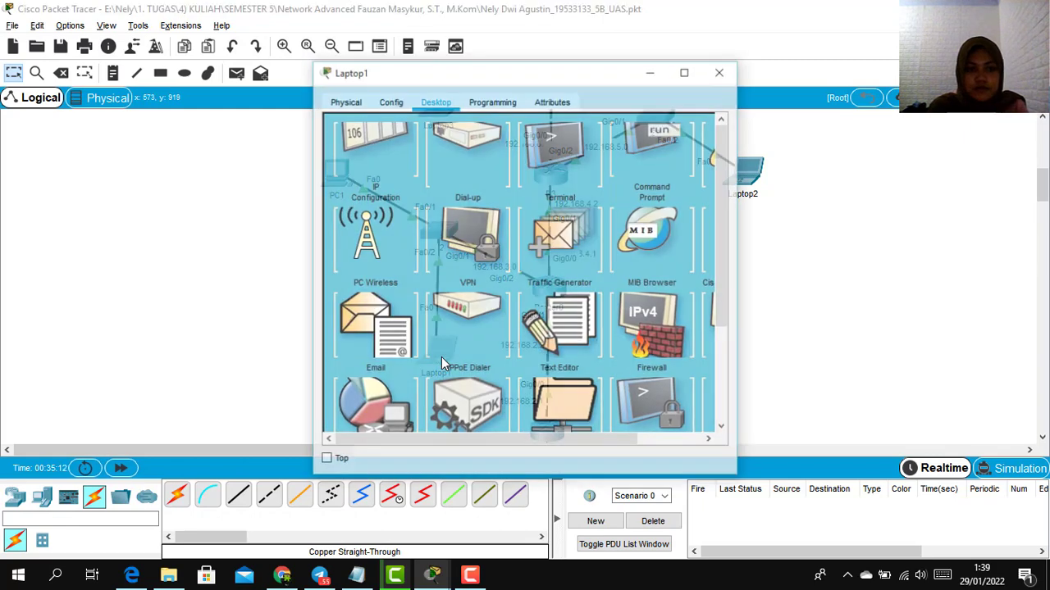
left_click(392, 155)
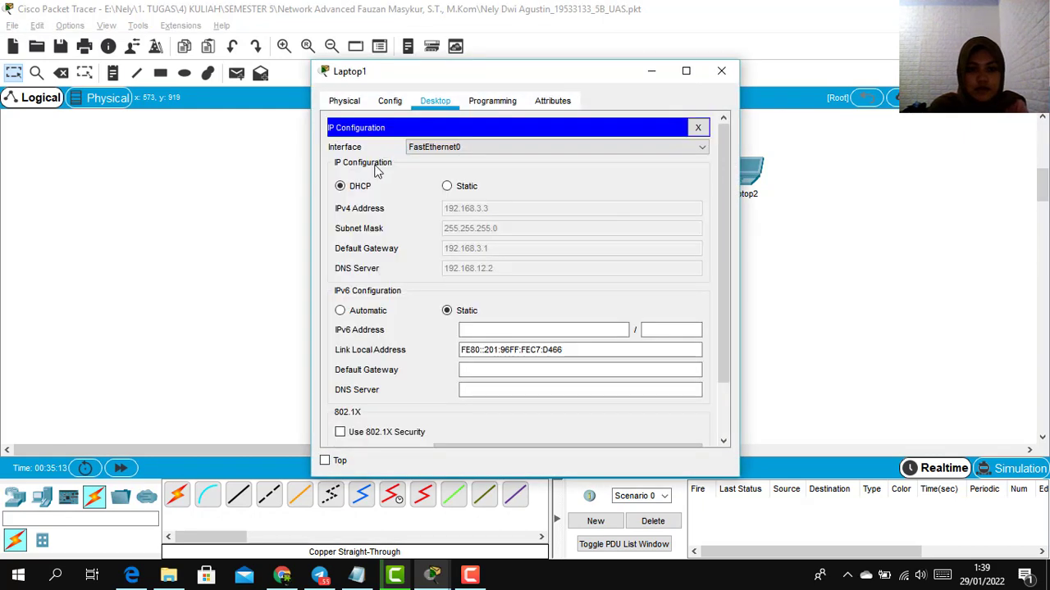
left_click(458, 185)
left_click(363, 189)
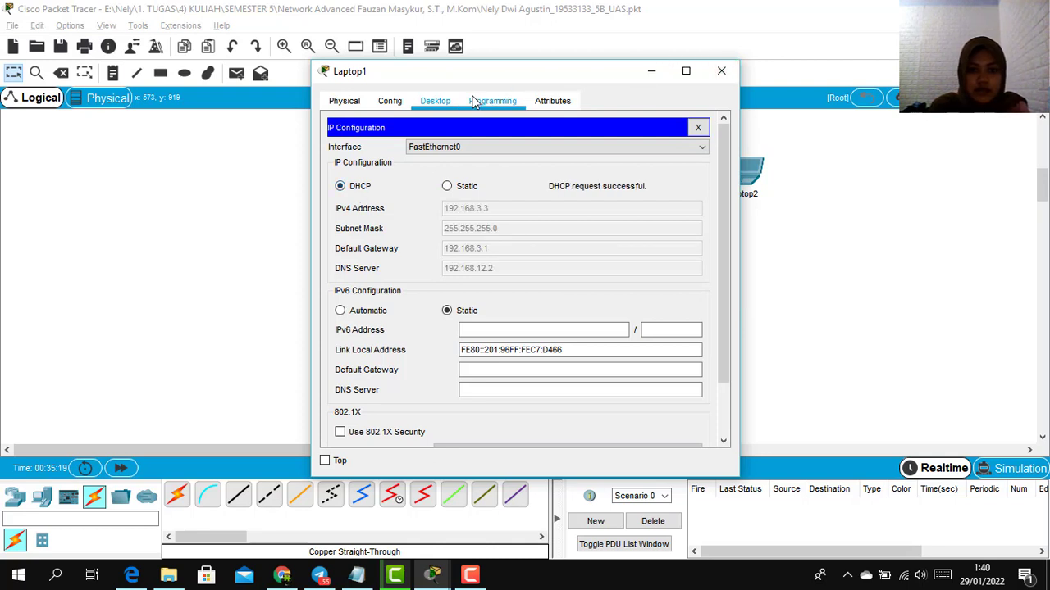
left_click(698, 127)
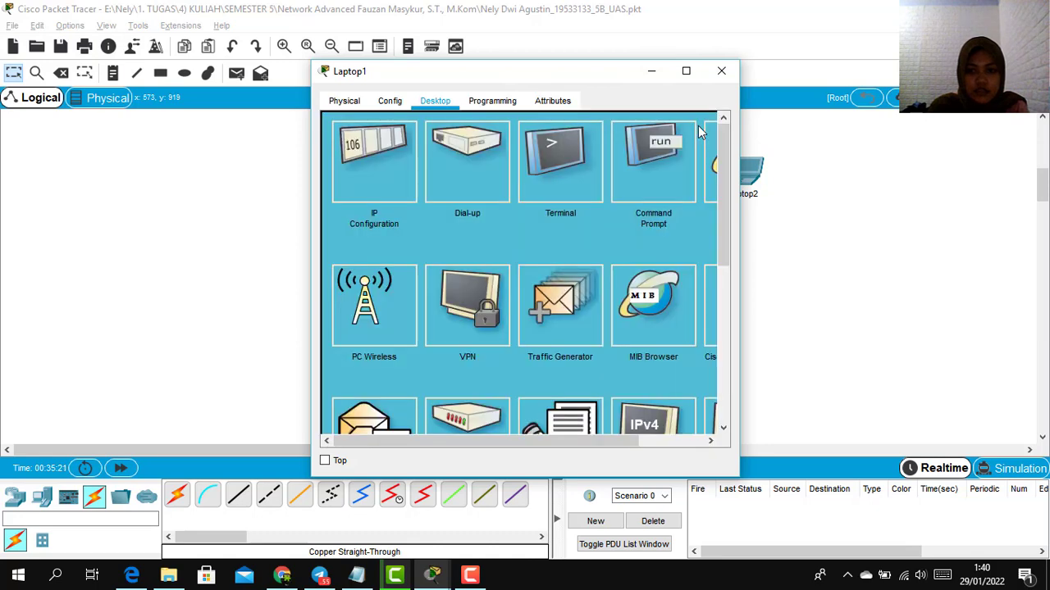
left_click(712, 191)
left_click(479, 145)
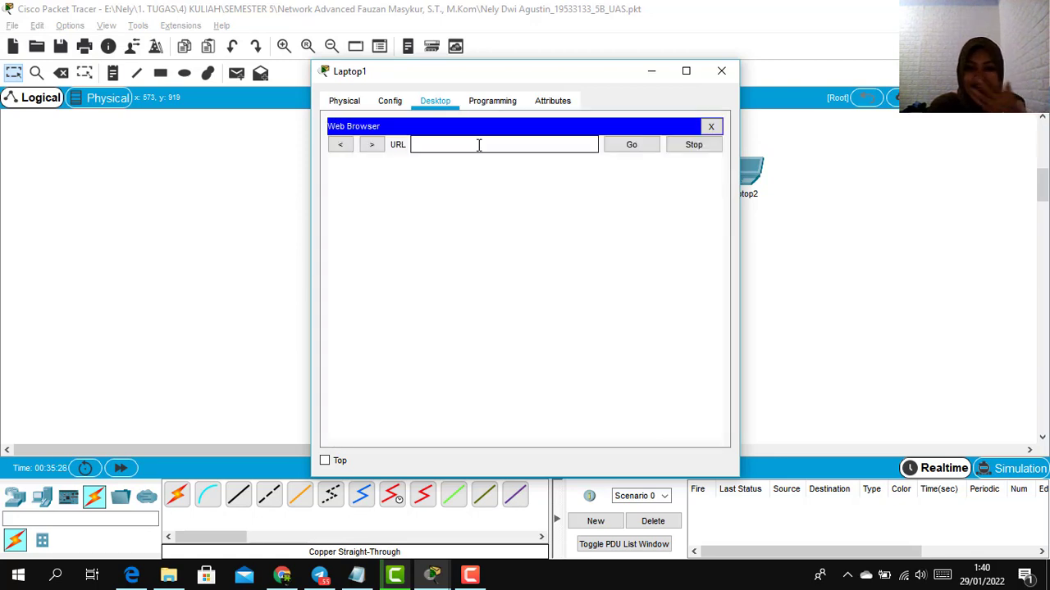
key("alt+F4")
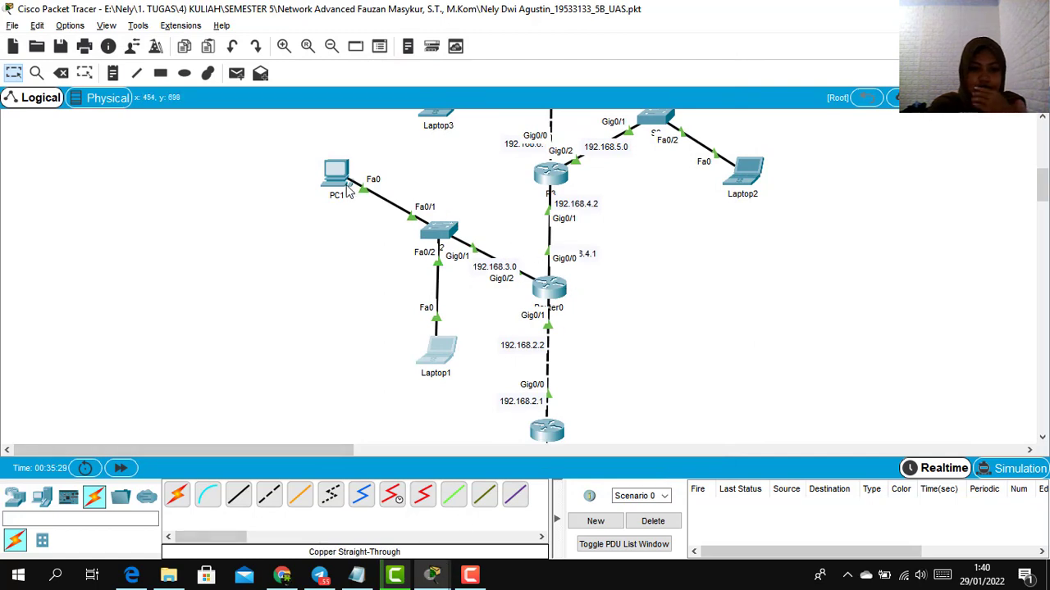
left_click(439, 345)
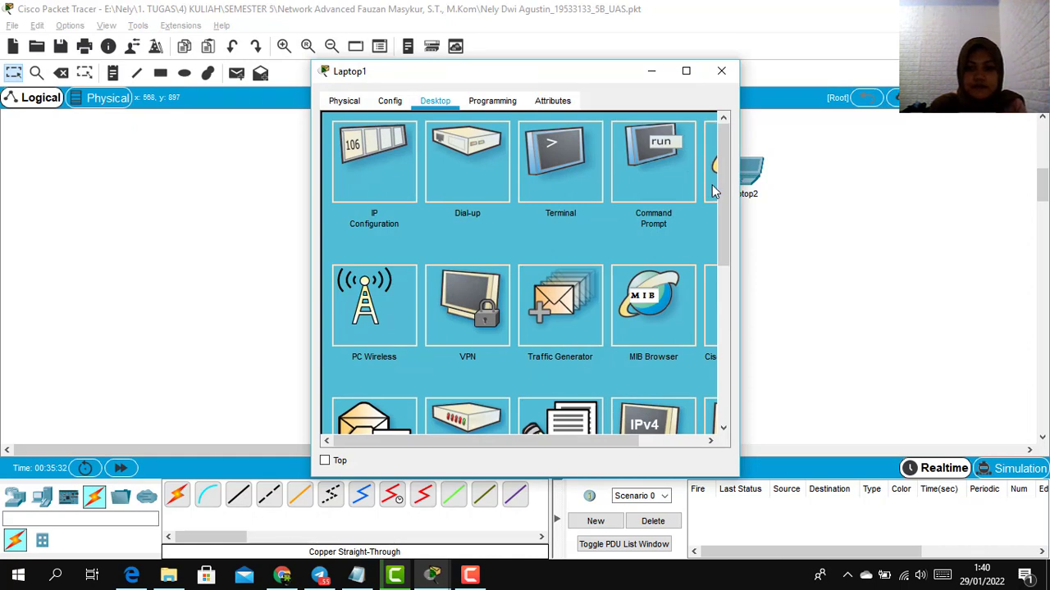
left_click(712, 191)
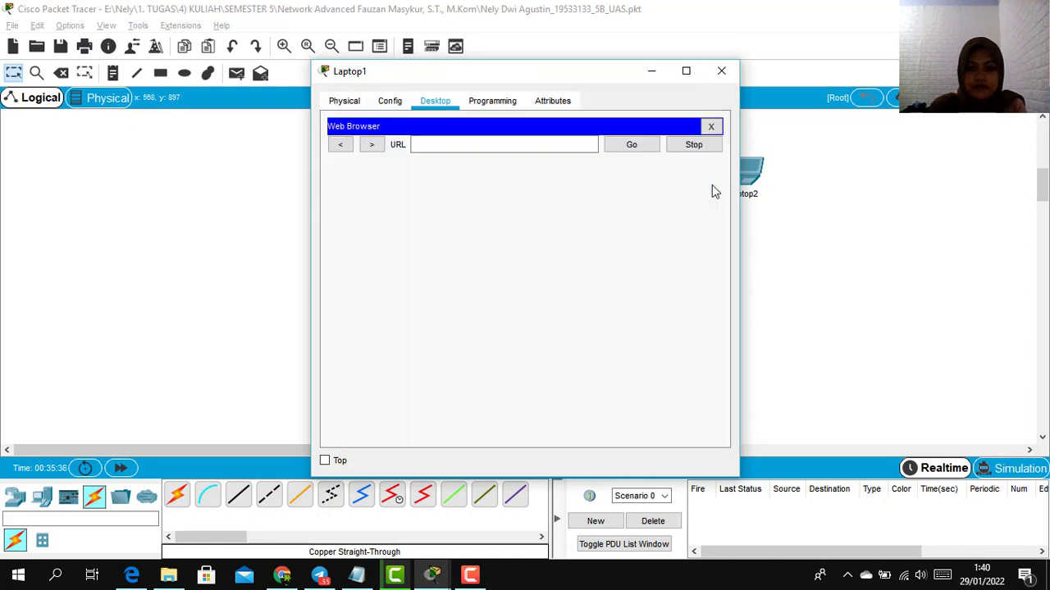
left_click(444, 145)
type("www")
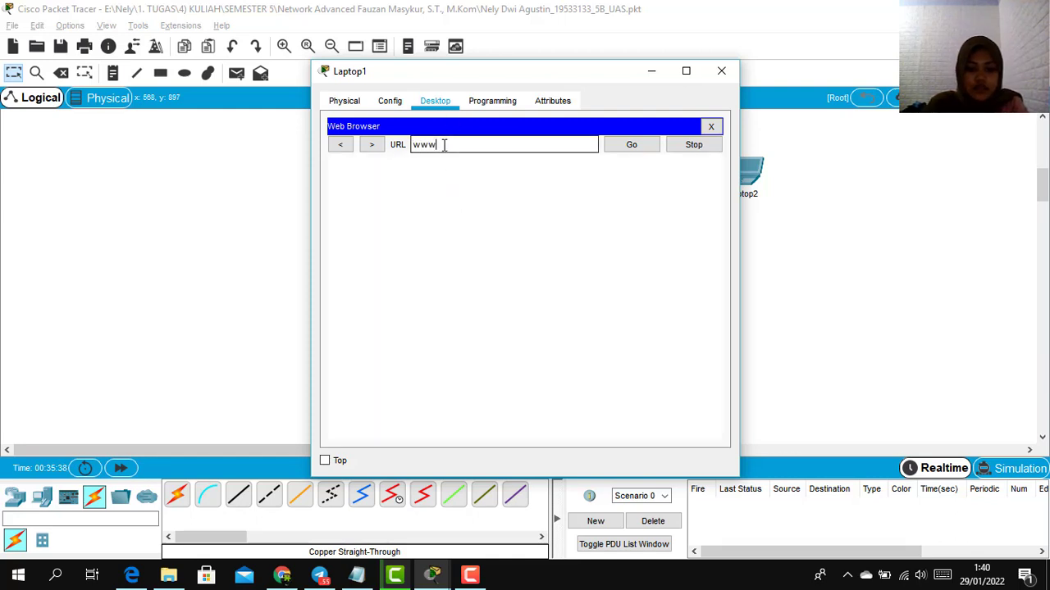
type(".ne")
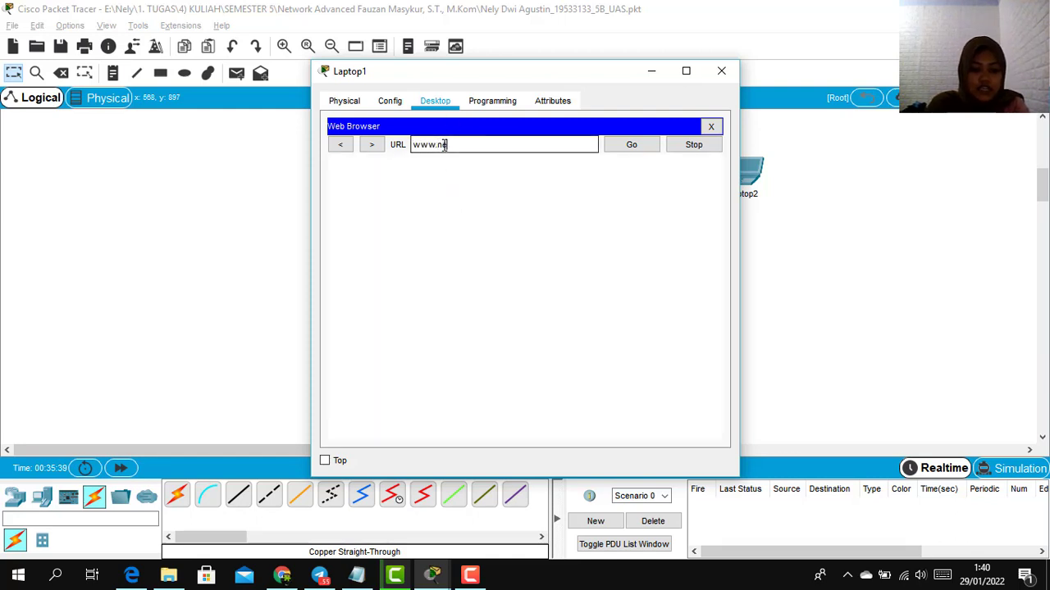
type(".com")
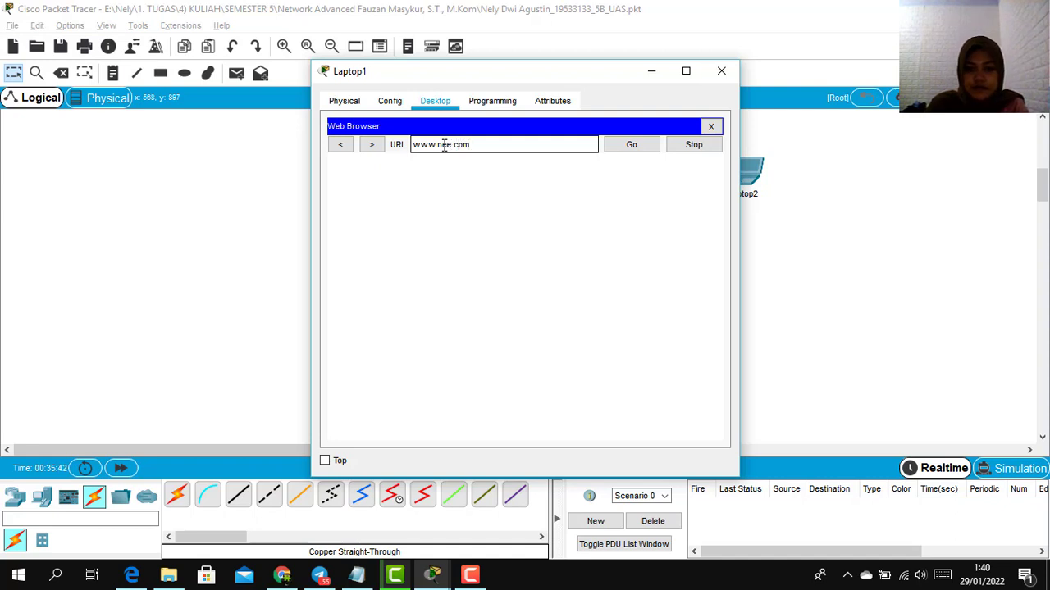
key("Return")
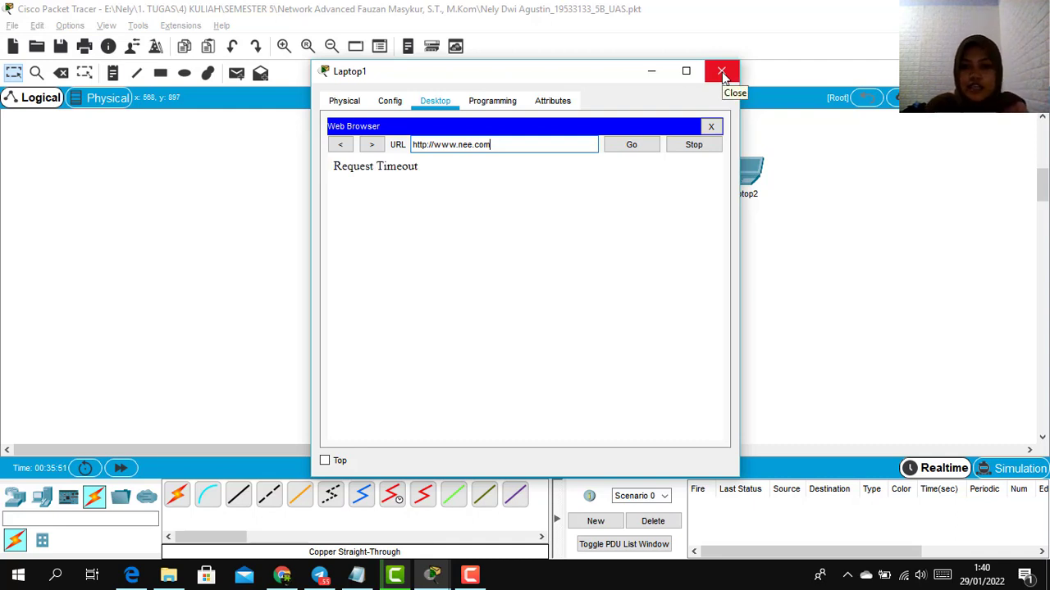
left_click(722, 73)
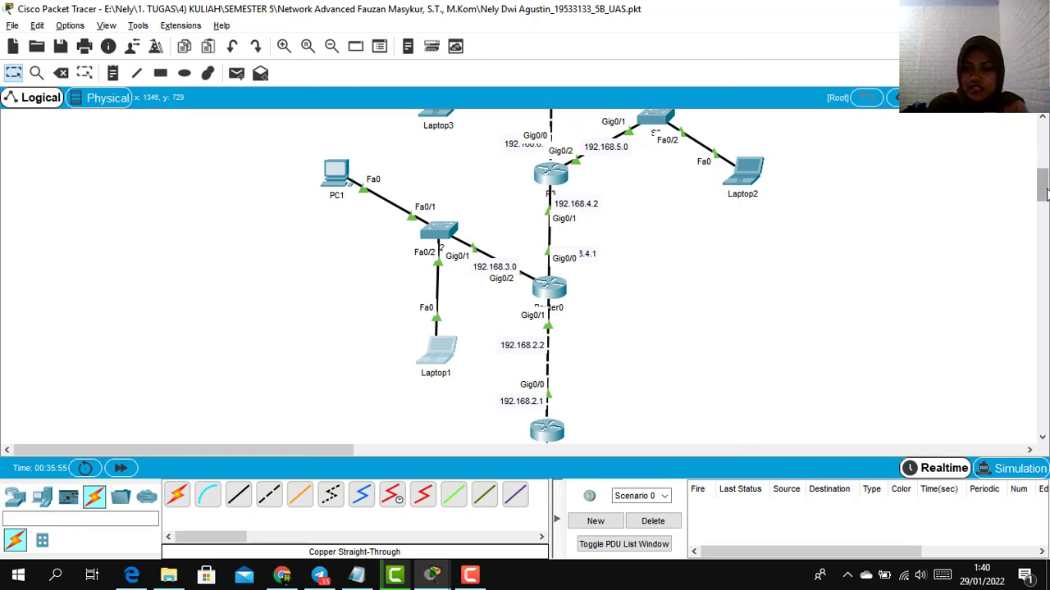
left_click_drag(1041, 187, 585, 72)
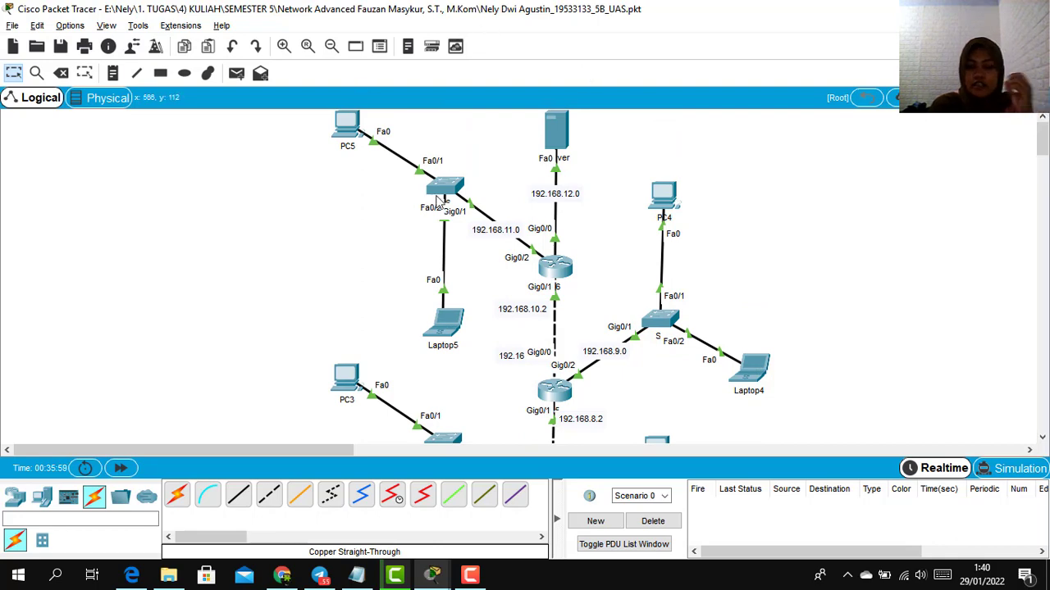
mouse_move(439, 200)
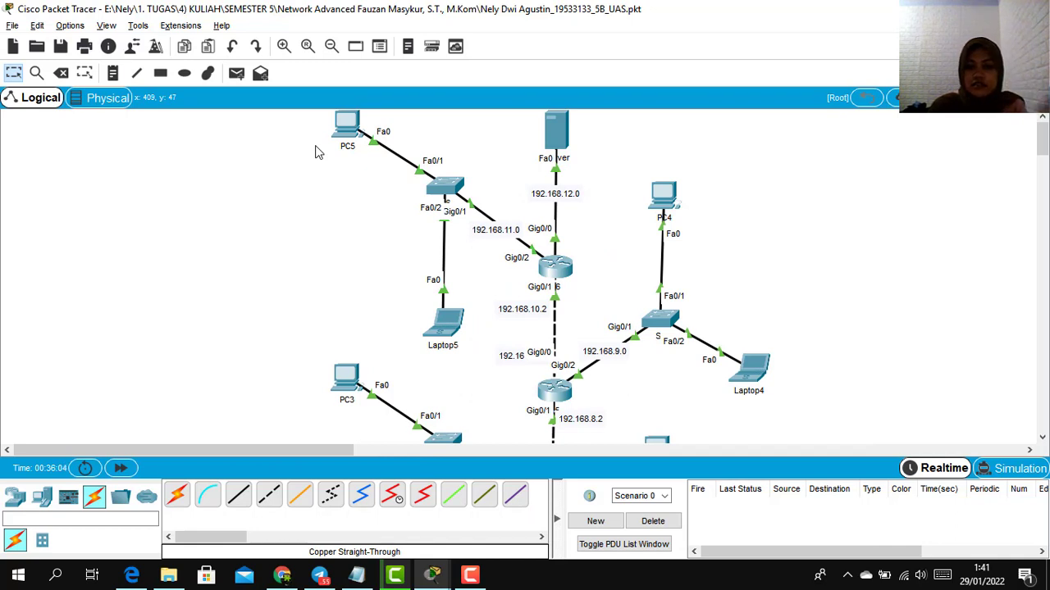
left_click(236, 74)
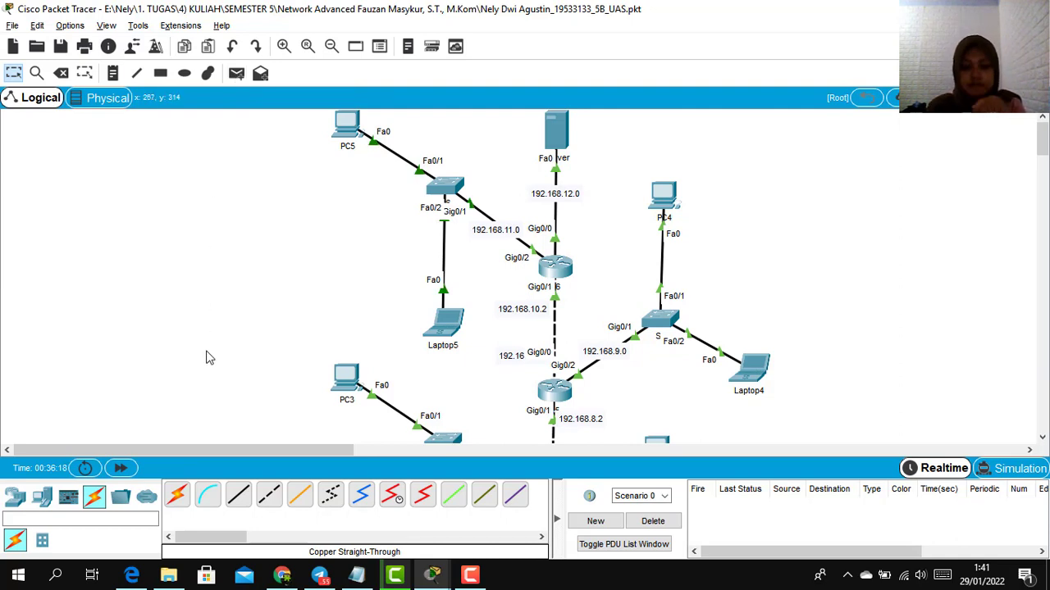
left_click(470, 576)
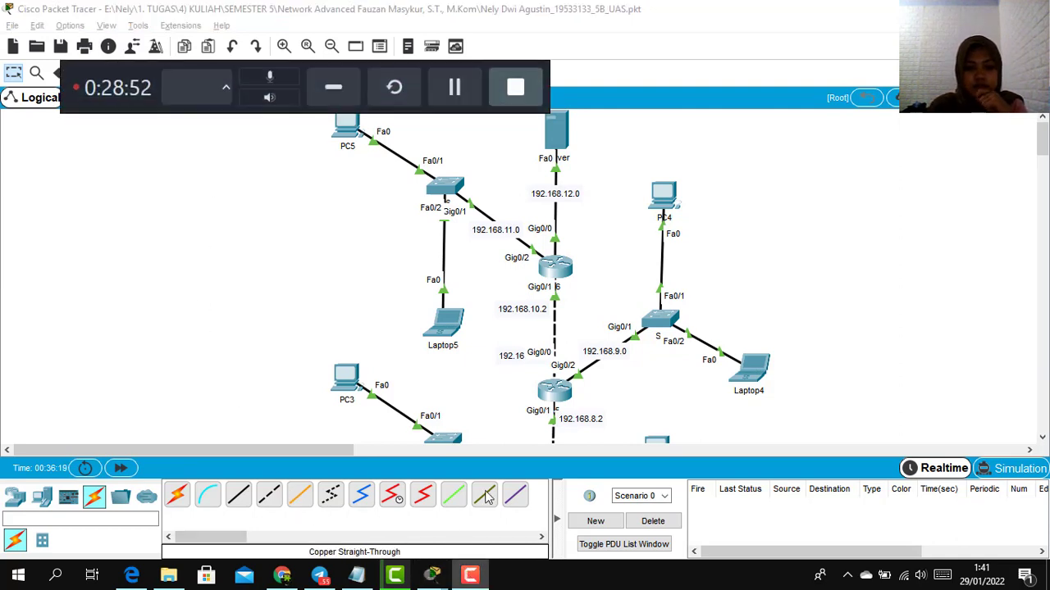